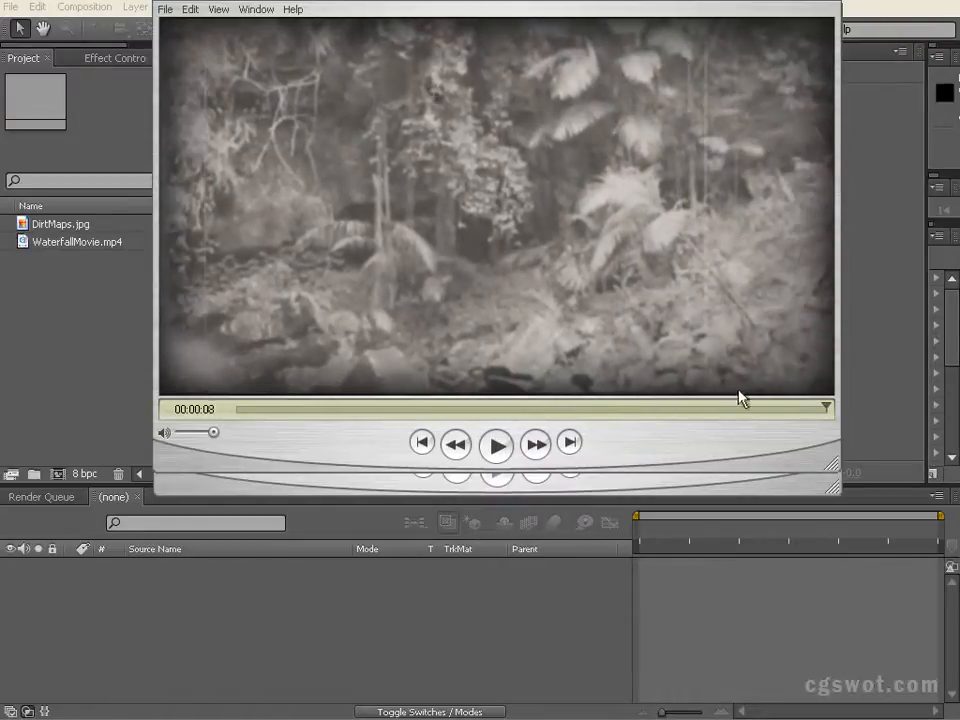
Step: Play the finished sepia old-film clip and the original WaterfallMovie clip for comparison, and close the video player
{"action": "left_click_drag", "start_coordinate": [739, 409], "coordinate": [222, 408]}
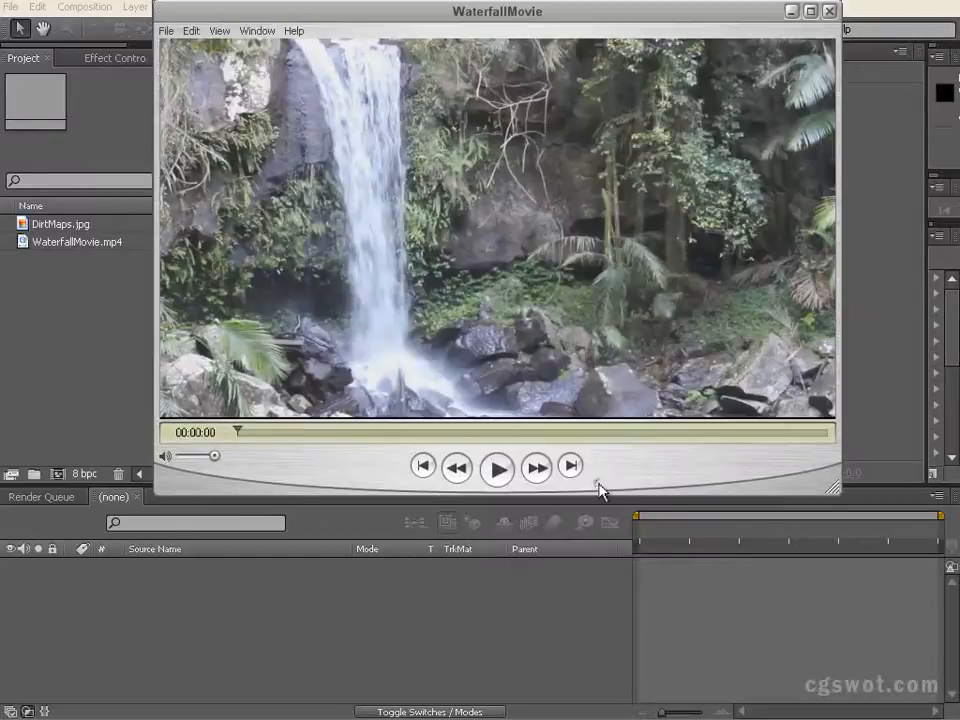
{"action": "left_click", "coordinate": [496, 474]}
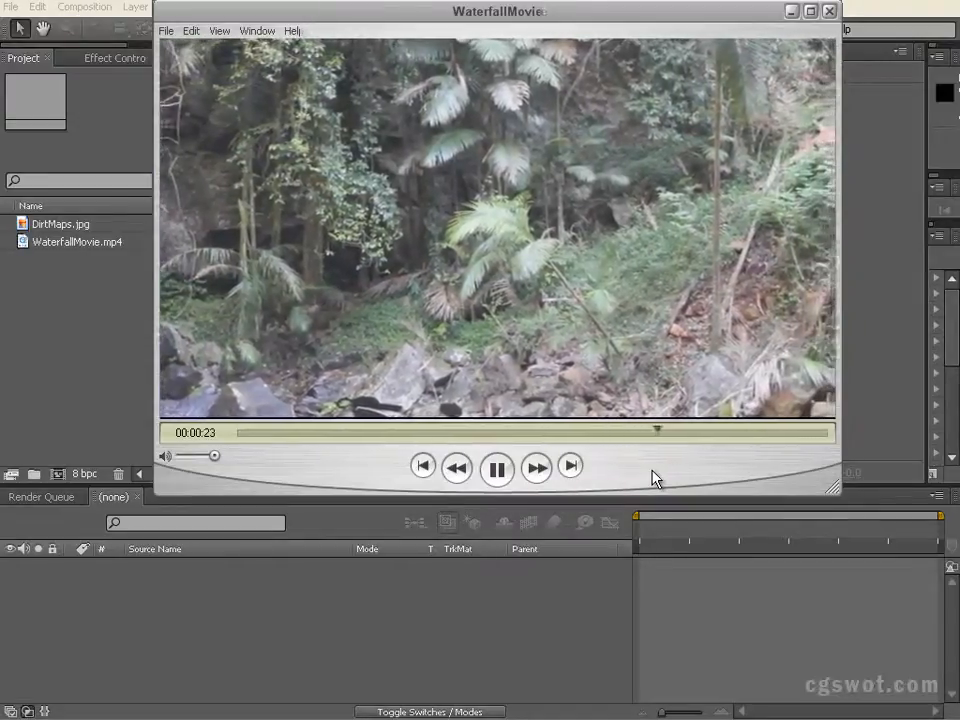
{"action": "left_click_drag", "start_coordinate": [675, 435], "coordinate": [634, 435]}
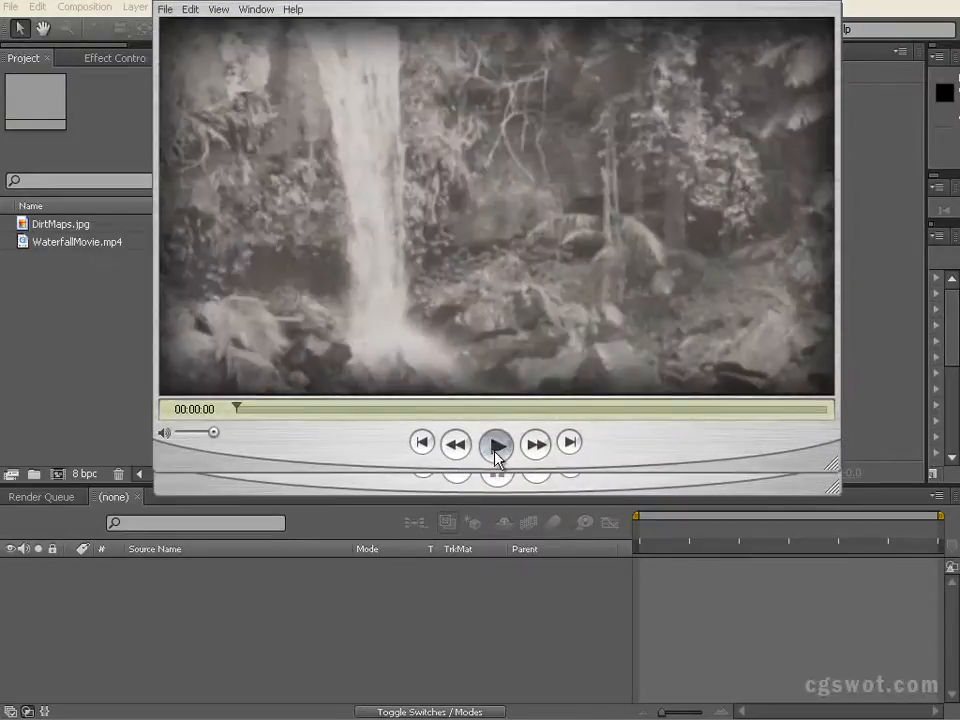
{"action": "left_click", "coordinate": [496, 445]}
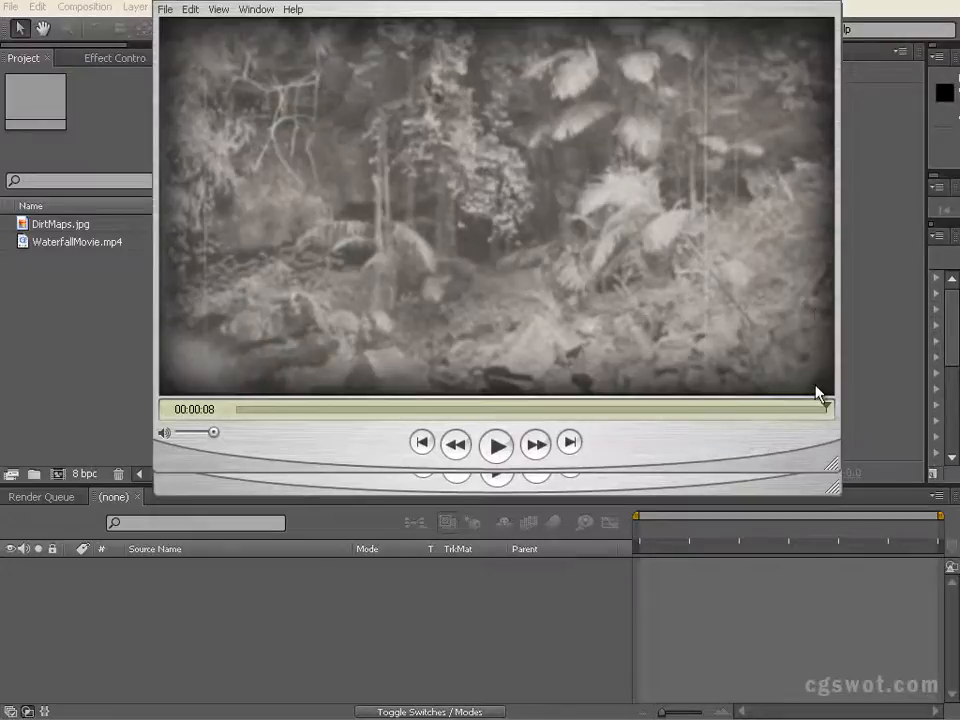
{"action": "left_click", "coordinate": [495, 446]}
{"action": "left_click", "coordinate": [831, 1]}
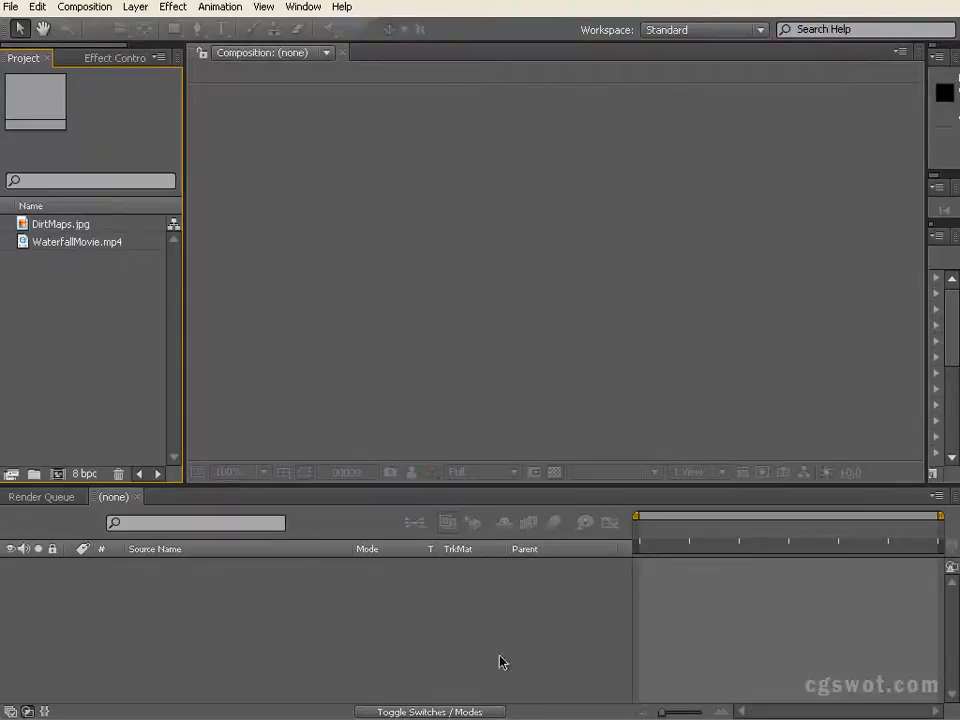
Step: Inspect the WaterfallMovie.mp4 details and view the DirtMaps.jpg footage in an enlarged viewer, and close the footage view
{"action": "left_click", "coordinate": [70, 247]}
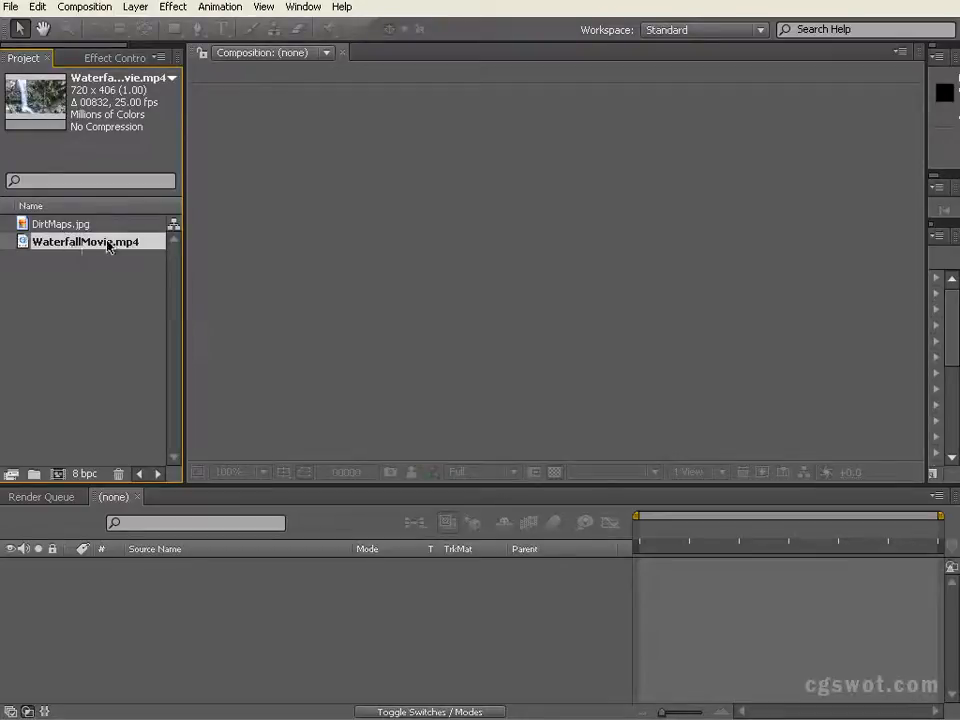
{"action": "left_click", "coordinate": [90, 228]}
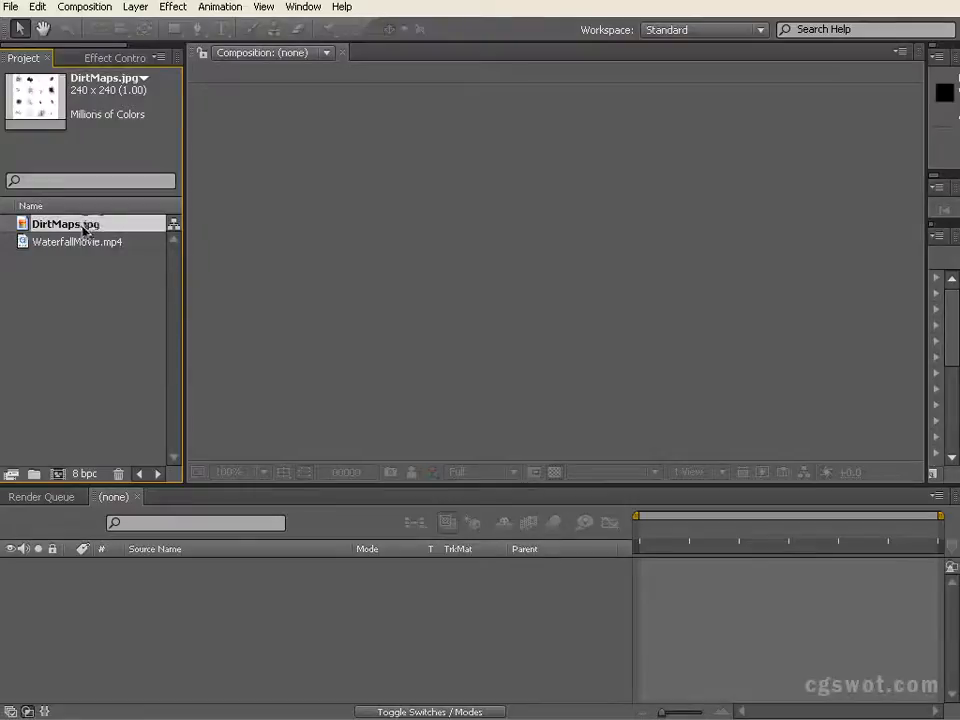
{"action": "double_click", "coordinate": [83, 228]}
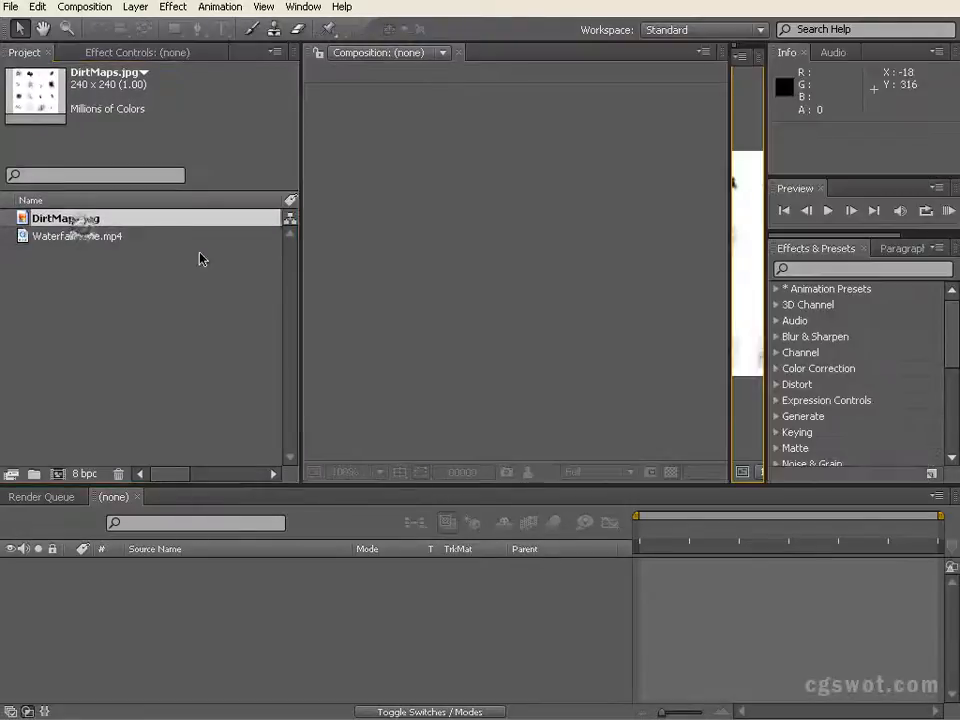
{"action": "left_click_drag", "start_coordinate": [733, 285], "coordinate": [350, 269]}
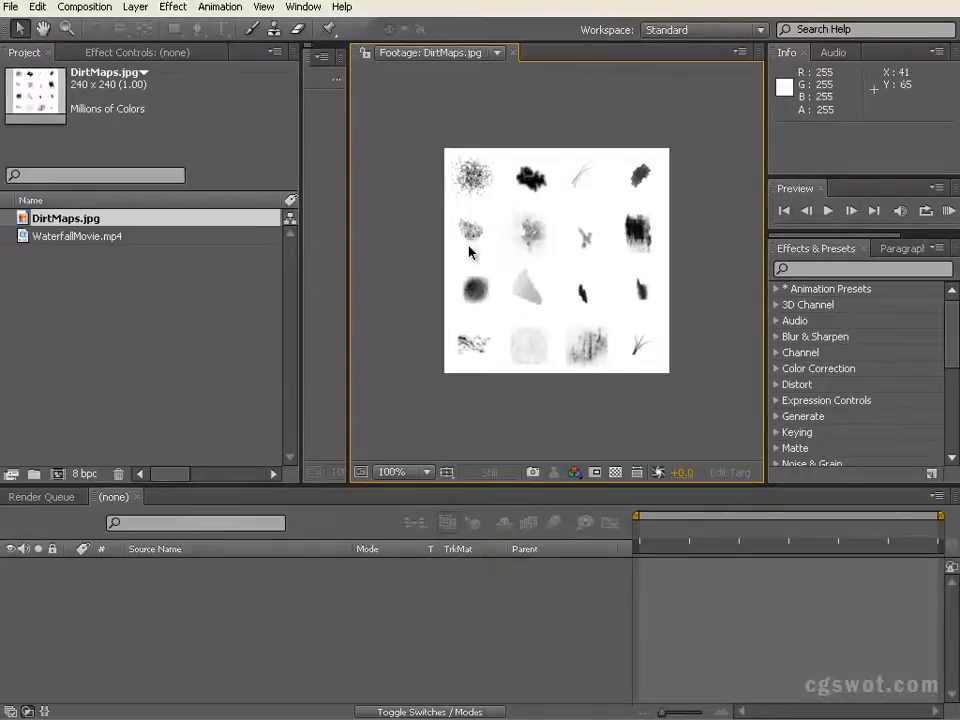
{"action": "left_click", "coordinate": [512, 52]}
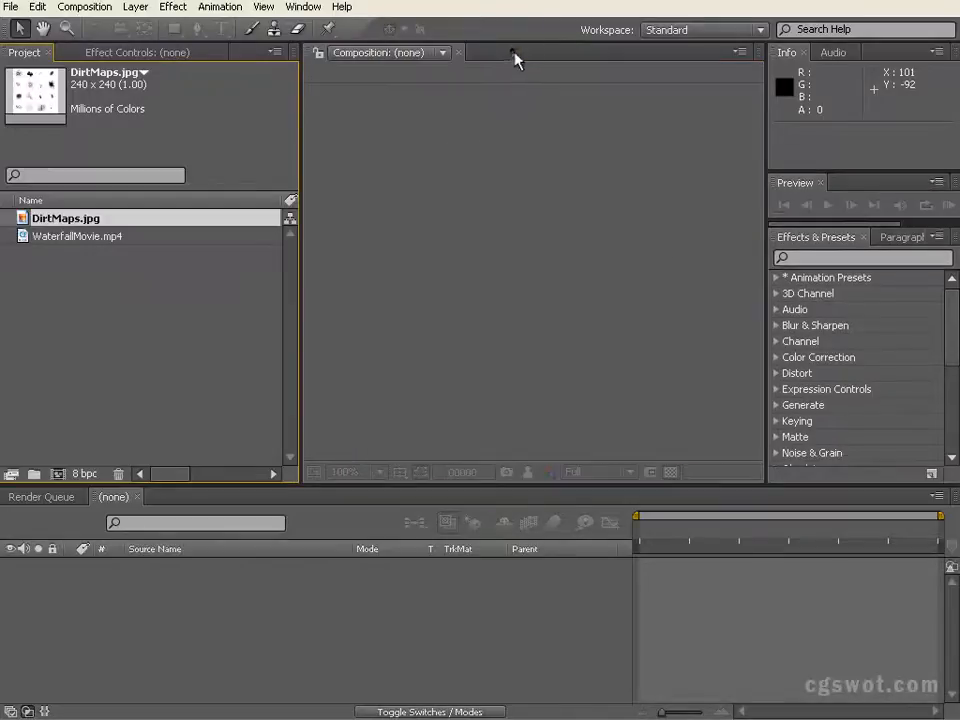
Step: Create a new composition from the WaterfallMovie.mp4 footage so that it matches the clip's settings
{"action": "double_click", "coordinate": [141, 313]}
{"action": "left_click", "coordinate": [104, 237]}
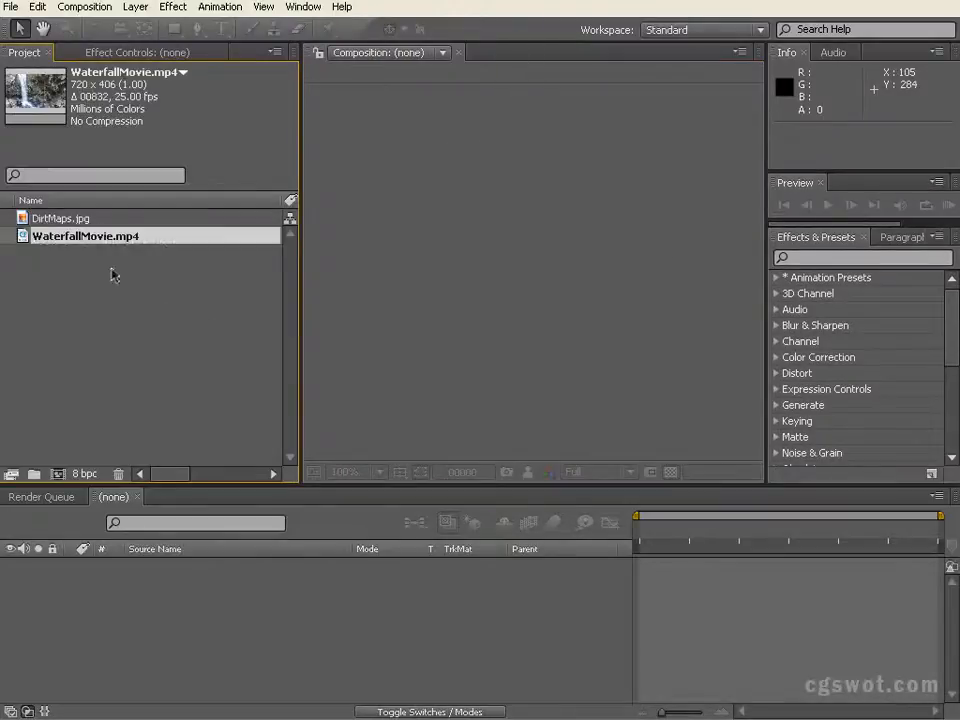
{"action": "left_click_drag", "start_coordinate": [97, 240], "coordinate": [60, 480]}
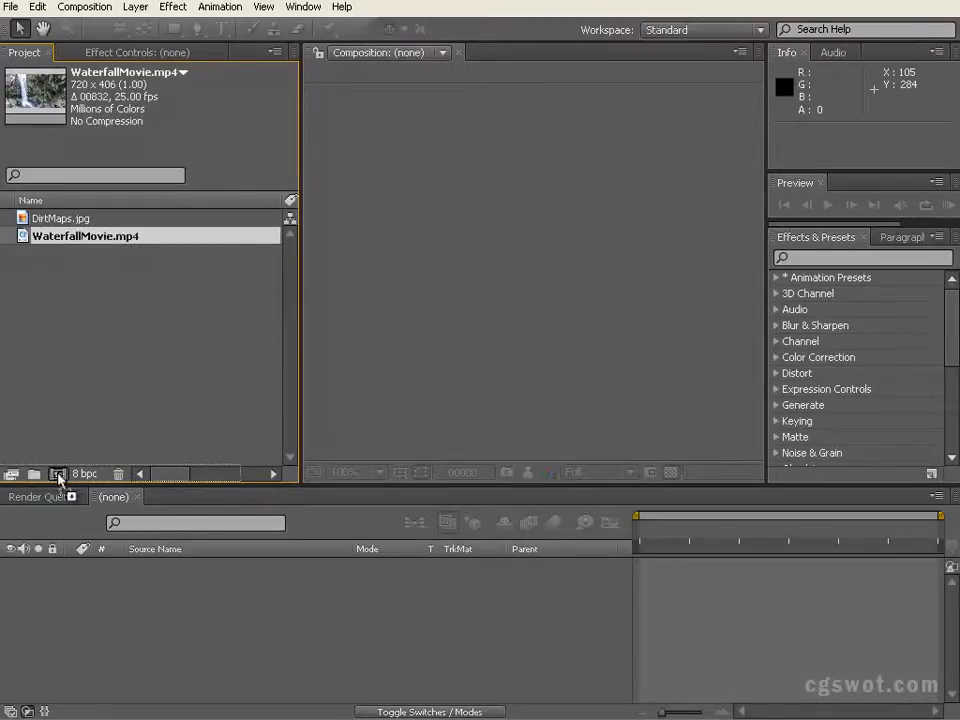
{"action": "left_click_drag", "start_coordinate": [60, 481], "coordinate": [60, 481]}
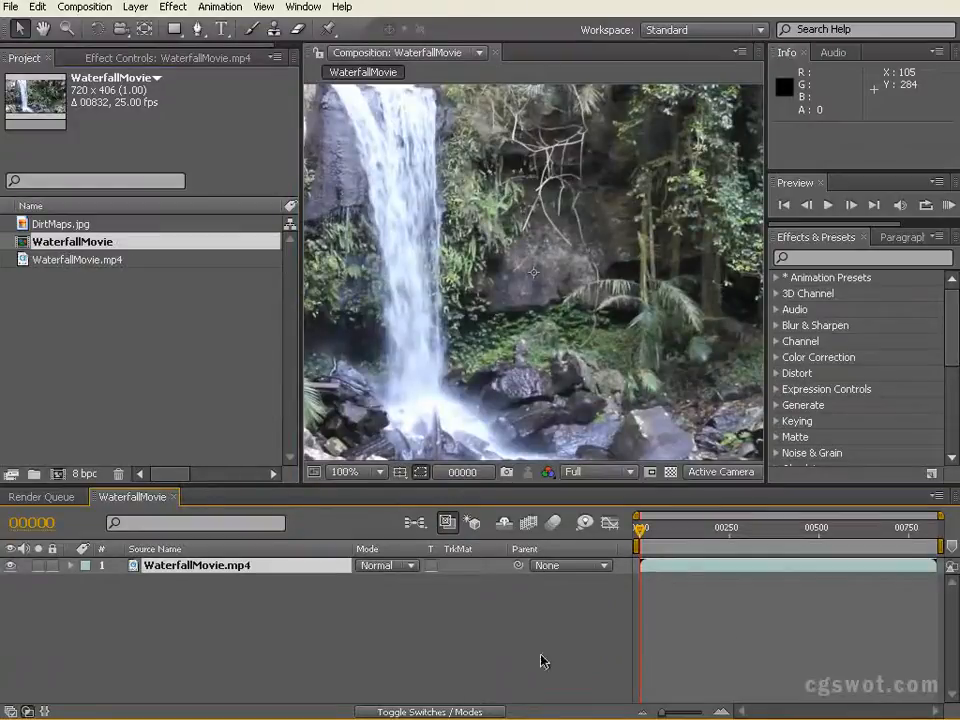
Step: Scrub the waterfall clip to frame 256, widen the composition viewer and set its magnification to Fit up to 100%
{"action": "left_click_drag", "start_coordinate": [641, 530], "coordinate": [721, 530]}
{"action": "scroll", "coordinate": [450, 248], "scroll_direction": "down", "scroll_amount": 2}
{"action": "scroll", "coordinate": [450, 248], "scroll_direction": "up", "scroll_amount": 2}
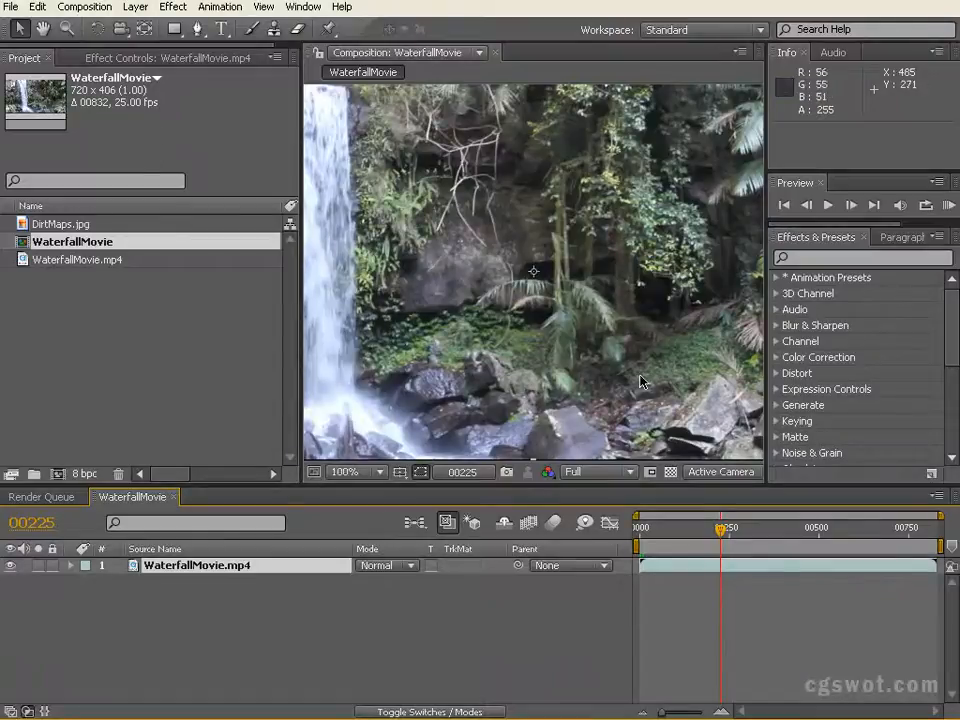
{"action": "mouse_move", "coordinate": [720, 529]}
{"action": "left_mouse_down"}
{"action": "mouse_move", "coordinate": [640, 535]}
{"action": "mouse_move", "coordinate": [731, 535]}
{"action": "left_mouse_up"}
{"action": "left_click_drag", "start_coordinate": [766, 400], "coordinate": [836, 400]}
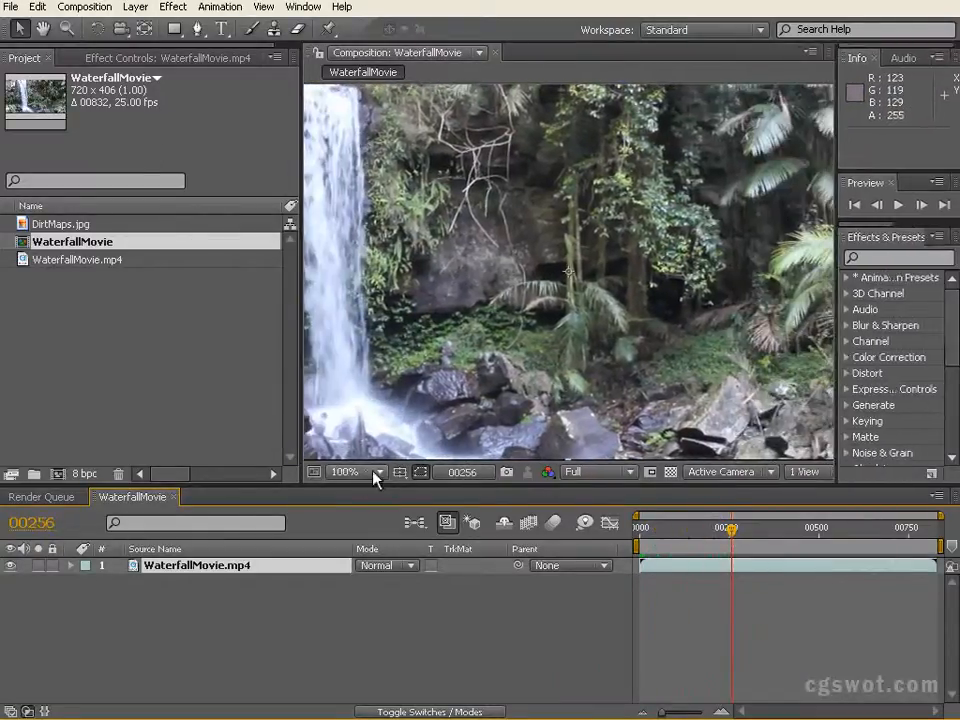
{"action": "left_click", "coordinate": [378, 472]}
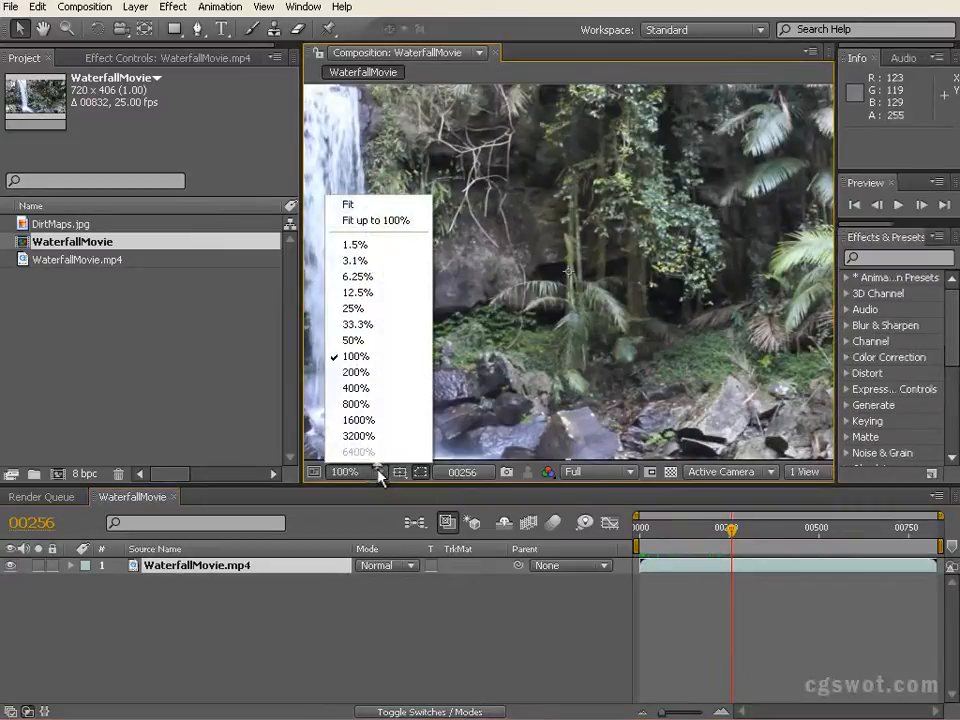
{"action": "left_click", "coordinate": [395, 223]}
{"action": "left_click", "coordinate": [182, 613]}
{"action": "left_click", "coordinate": [189, 567]}
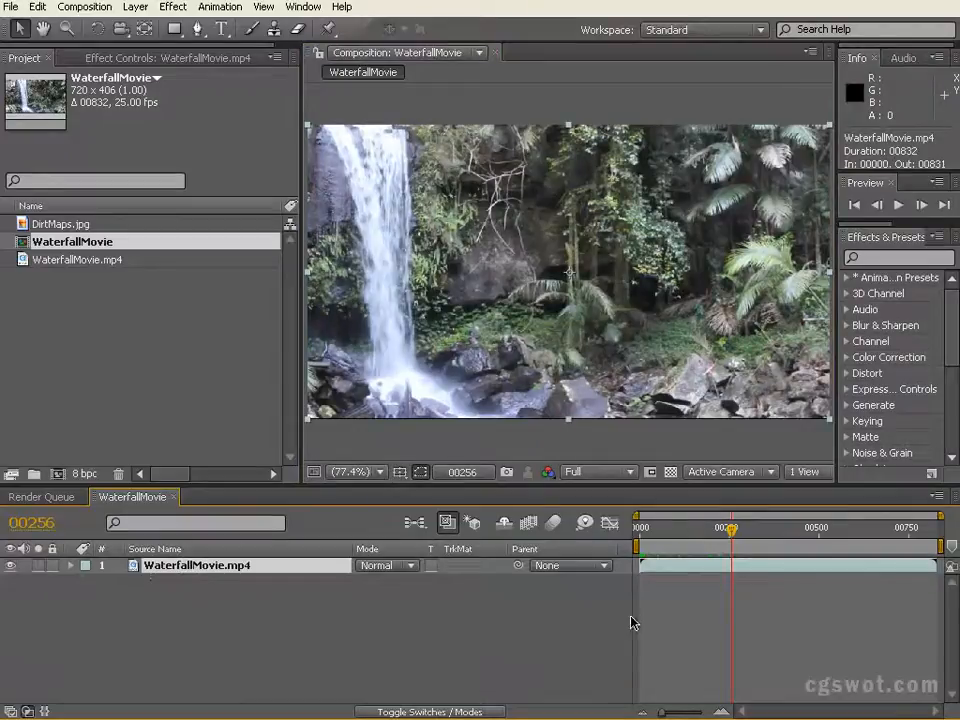
{"action": "left_click", "coordinate": [222, 633]}
{"action": "left_click", "coordinate": [216, 569]}
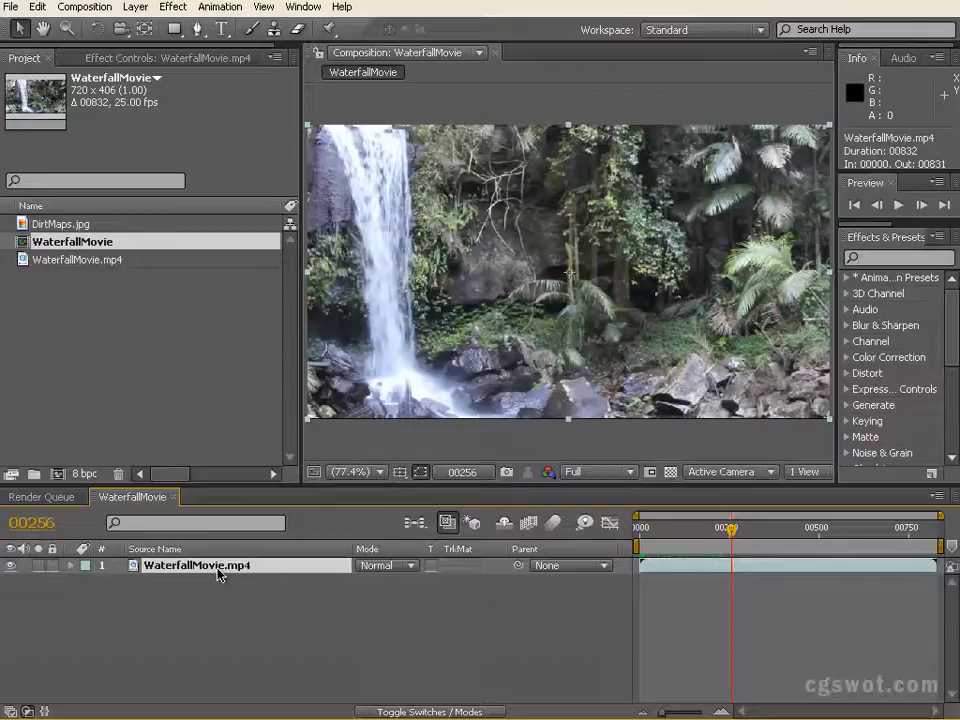
{"action": "left_click", "coordinate": [223, 590]}
Step: Time-stretch the WaterfallMovie.mp4 layer with a stretch factor of 50%, holding the layer in-point
{"action": "left_click", "coordinate": [222, 569]}
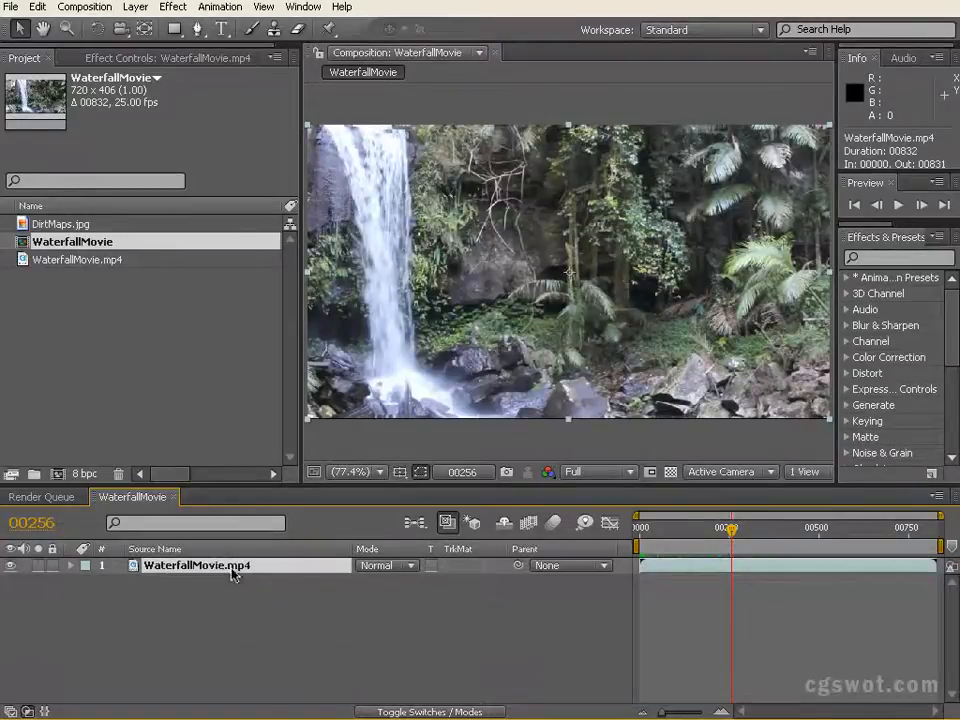
{"action": "left_click", "coordinate": [44, 711]}
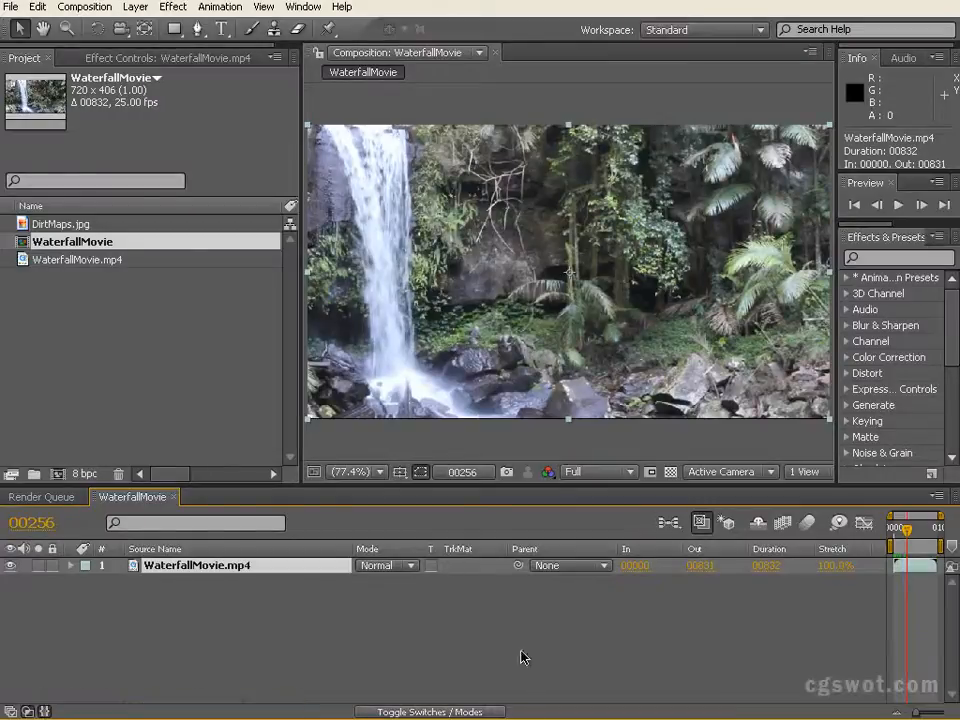
{"action": "left_click", "coordinate": [834, 567]}
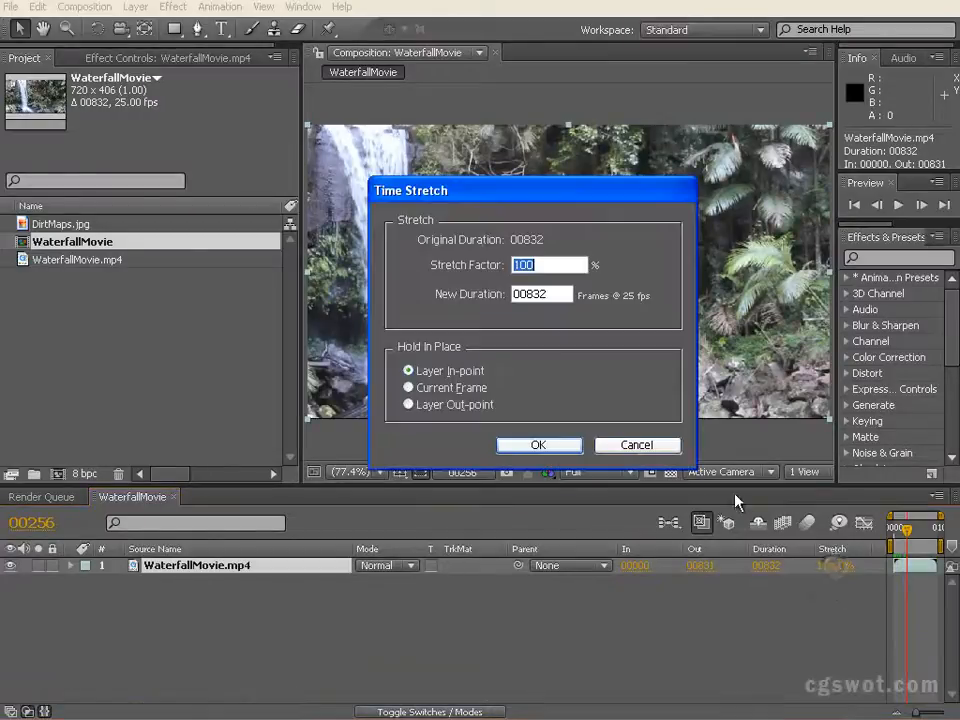
{"action": "type", "text": "50"}
{"action": "left_click", "coordinate": [561, 446]}
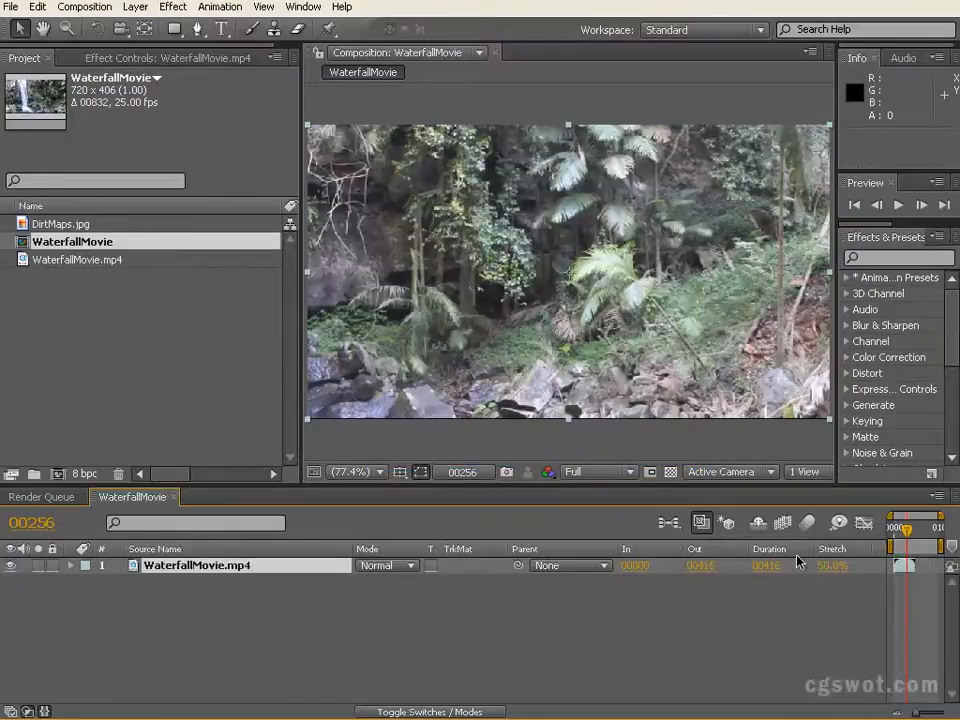
Step: Hide the In, Out, Duration and Stretch columns and the Parent column in the timeline
{"action": "left_click", "coordinate": [47, 712]}
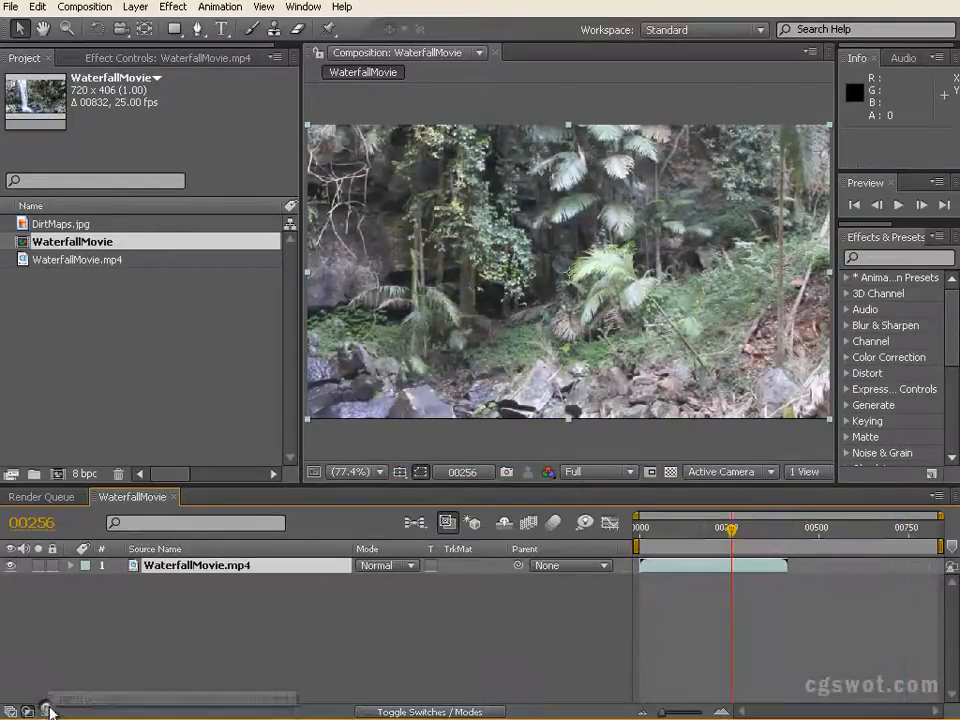
{"action": "right_click", "coordinate": [560, 558]}
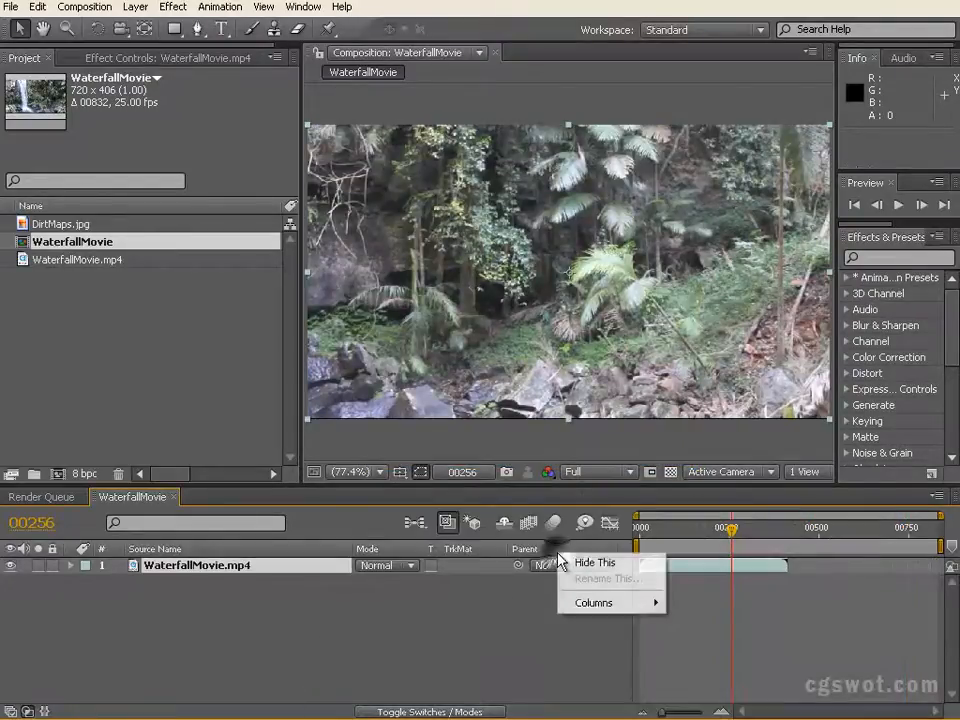
{"action": "left_click", "coordinate": [585, 562]}
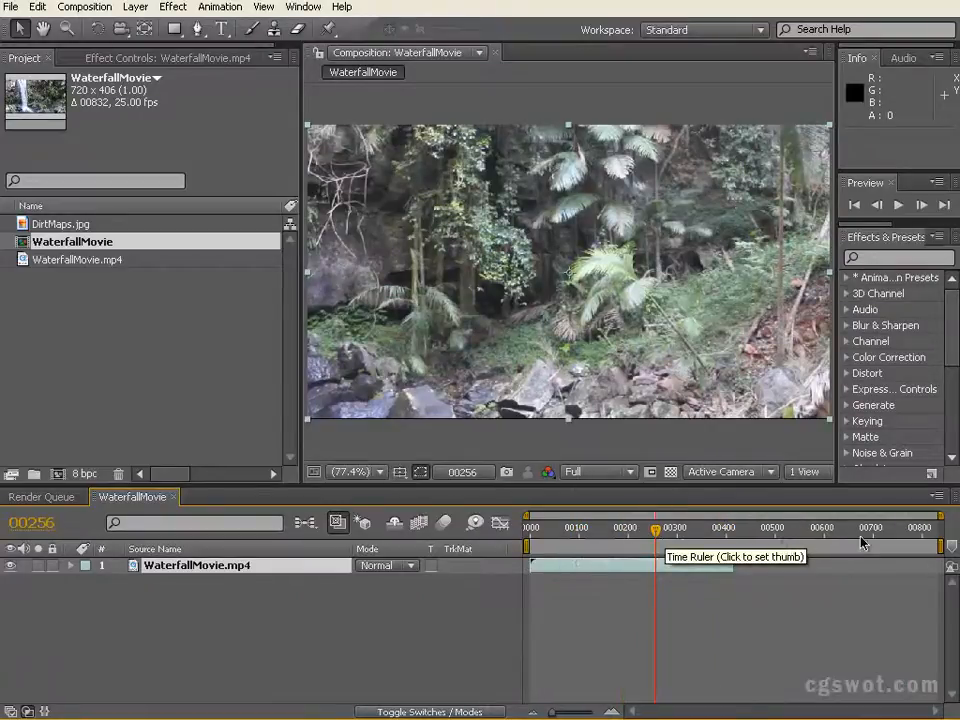
Step: Run a RAM preview of the sped-up waterfall clip from frame 0, stop it and deselect the layer
{"action": "left_click_drag", "start_coordinate": [656, 532], "coordinate": [500, 533]}
{"action": "key", "text": "KP_0"}
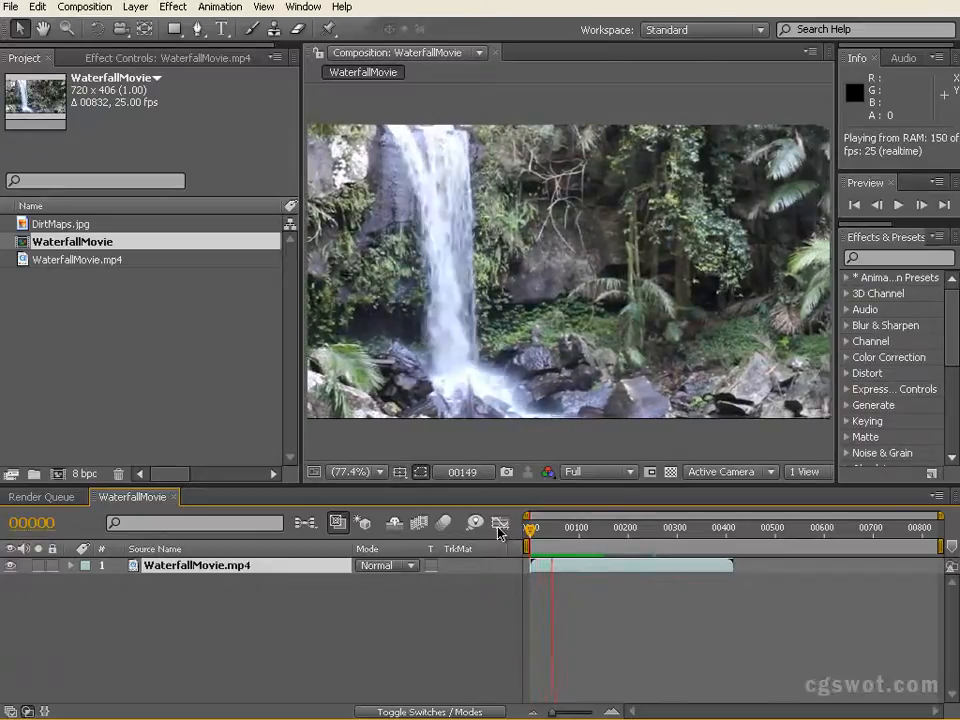
{"action": "key", "text": "space"}
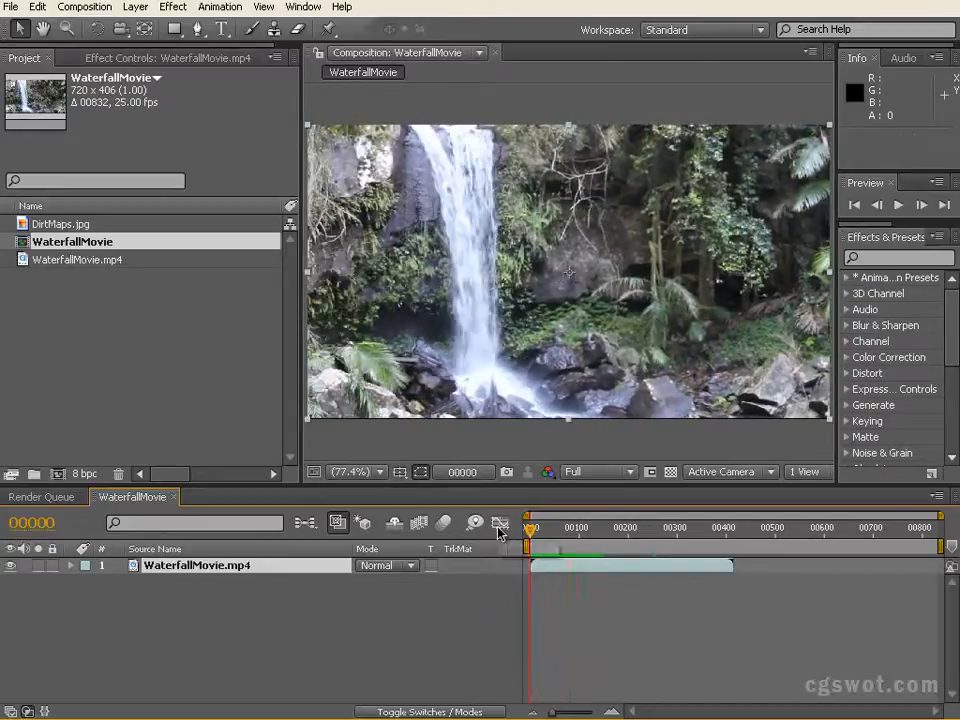
{"action": "left_click", "coordinate": [502, 611]}
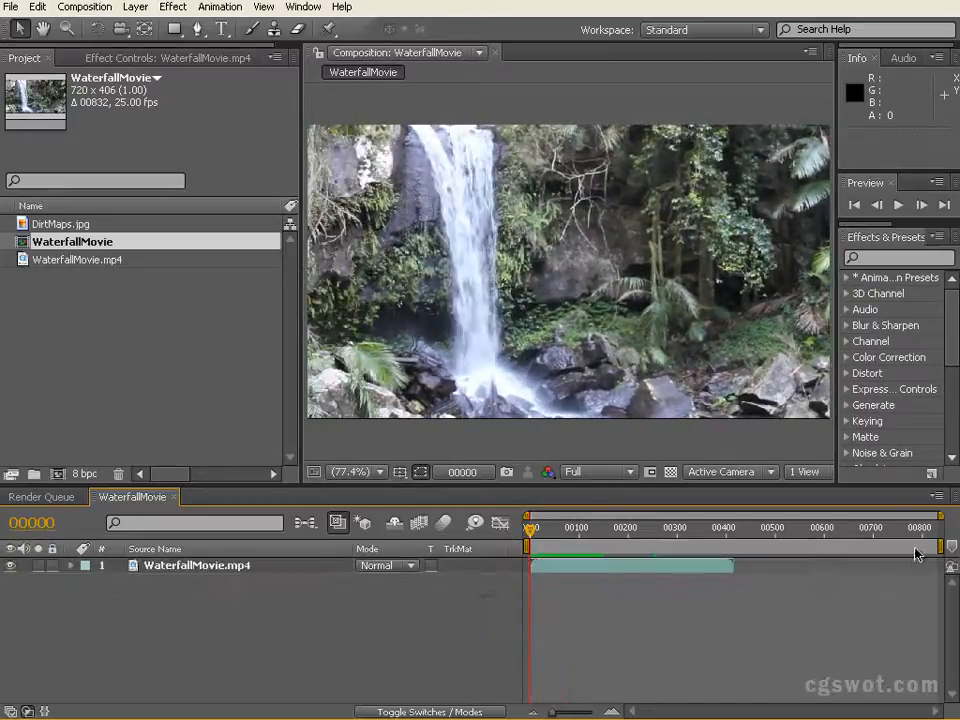
Step: Set the work area to end with the waterfall layer at frame 415 and trim the composition to the work area
{"action": "left_click_drag", "start_coordinate": [940, 545], "coordinate": [737, 545]}
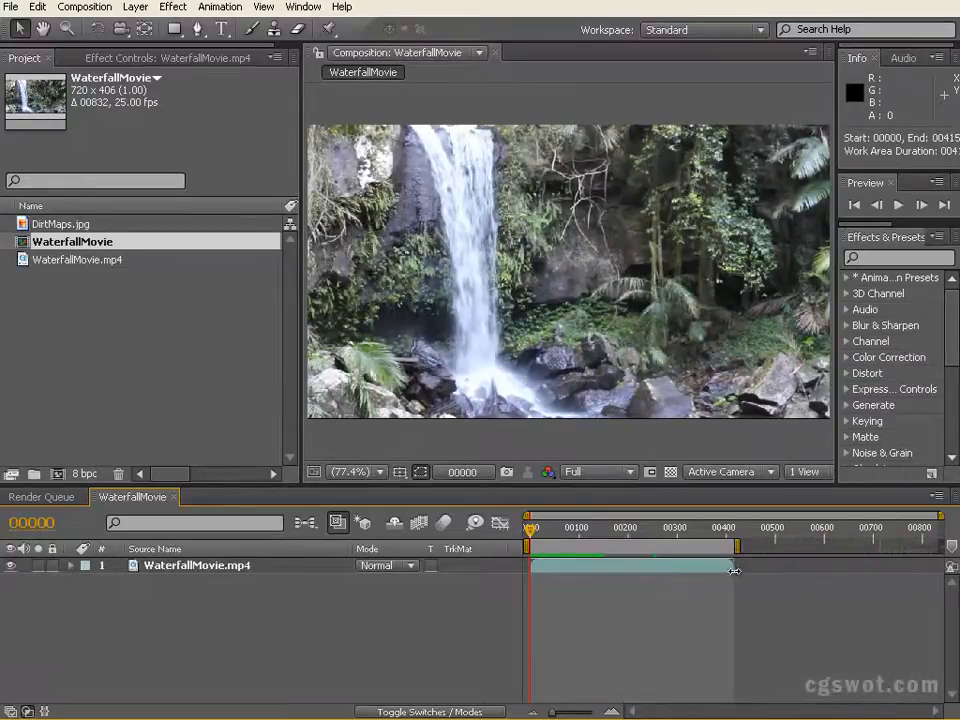
{"action": "right_click", "coordinate": [693, 549]}
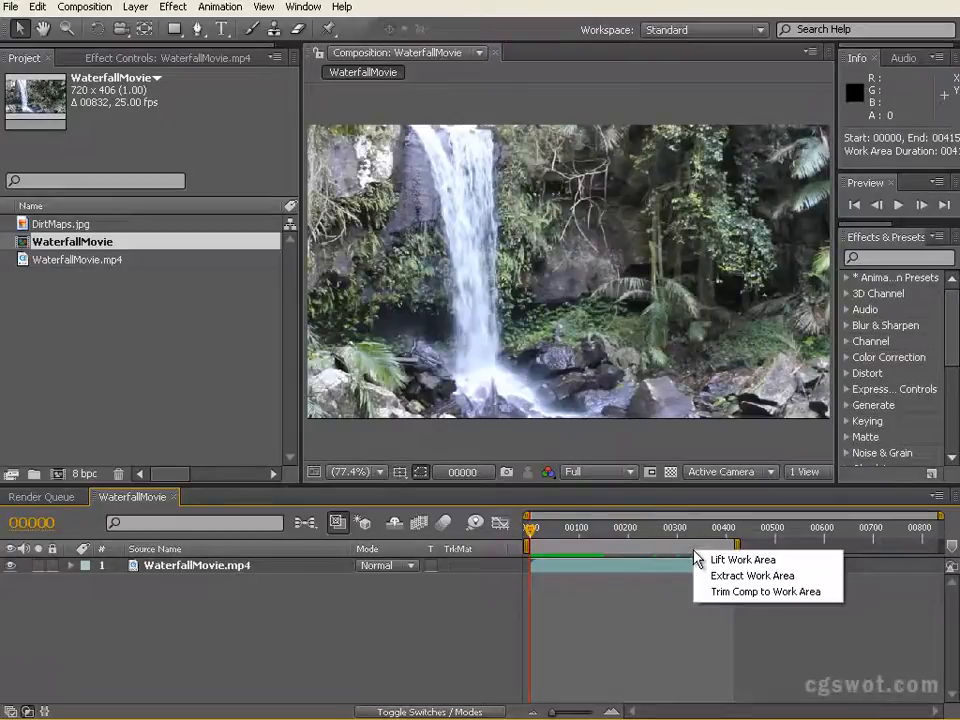
{"action": "left_click", "coordinate": [735, 592]}
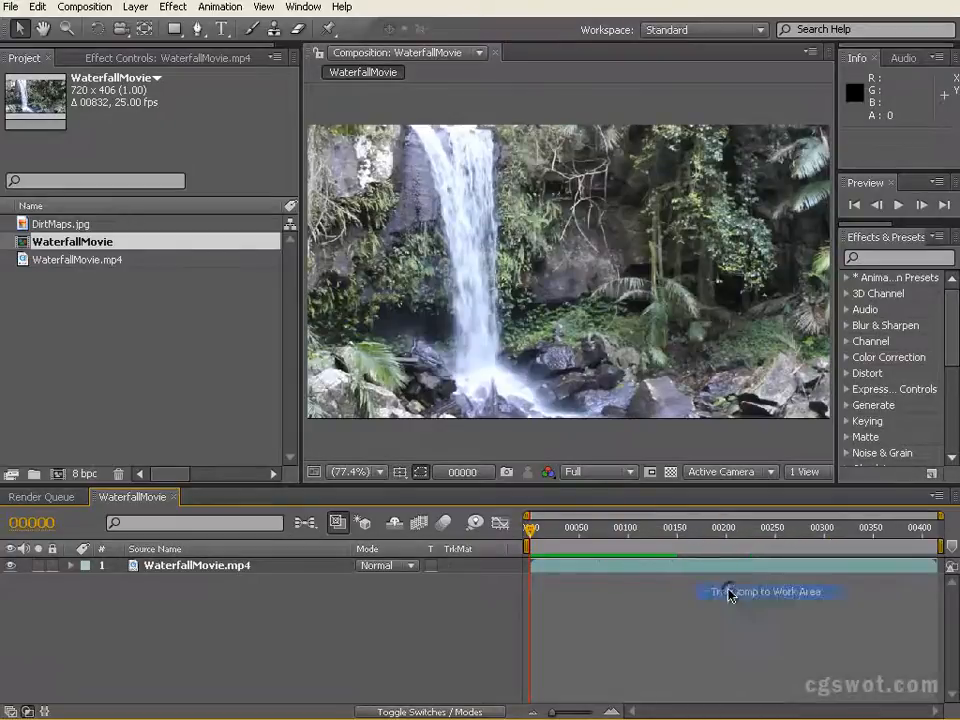
Step: Scrub through the trimmed composition, set the current time to frame 11 and select the WaterfallMovie.mp4 layer
{"action": "left_click", "coordinate": [900, 530]}
{"action": "left_click_drag", "start_coordinate": [690, 536], "coordinate": [515, 533]}
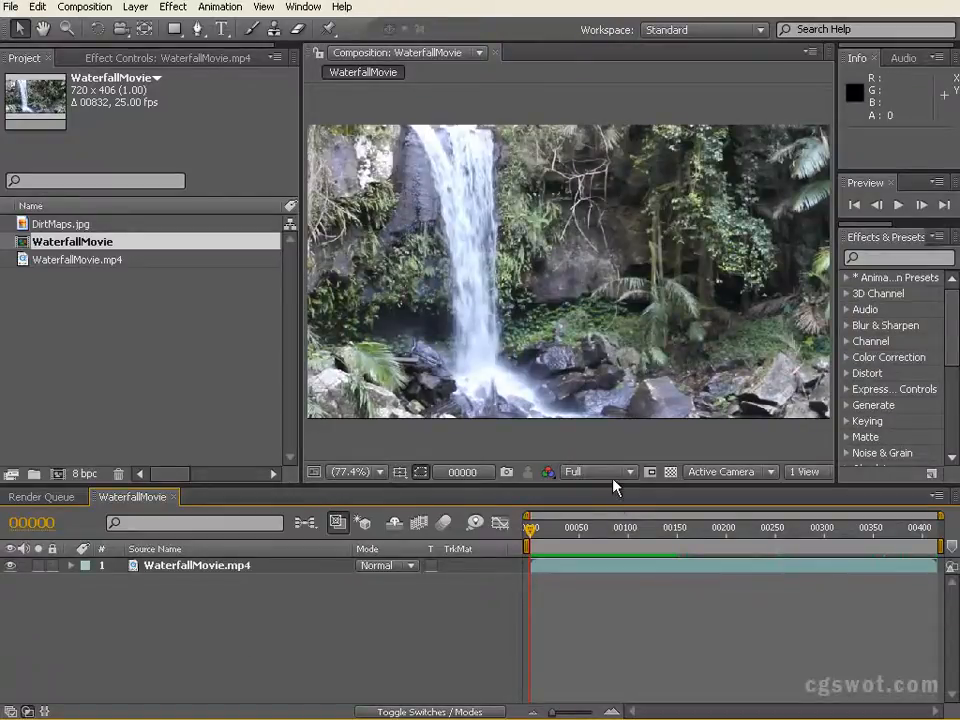
{"action": "mouse_move", "coordinate": [530, 542]}
{"action": "left_mouse_down"}
{"action": "mouse_move", "coordinate": [627, 542]}
{"action": "mouse_move", "coordinate": [531, 542]}
{"action": "left_mouse_up"}
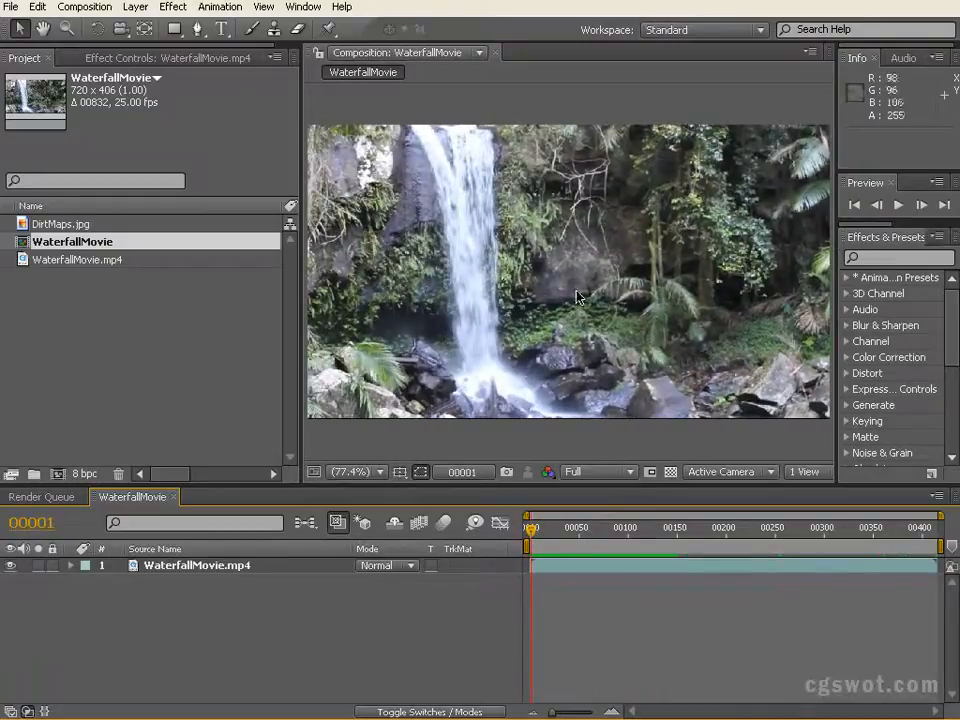
{"action": "mouse_move", "coordinate": [545, 540]}
{"action": "left_mouse_down"}
{"action": "mouse_move", "coordinate": [647, 536]}
{"action": "mouse_move", "coordinate": [541, 540]}
{"action": "left_mouse_up"}
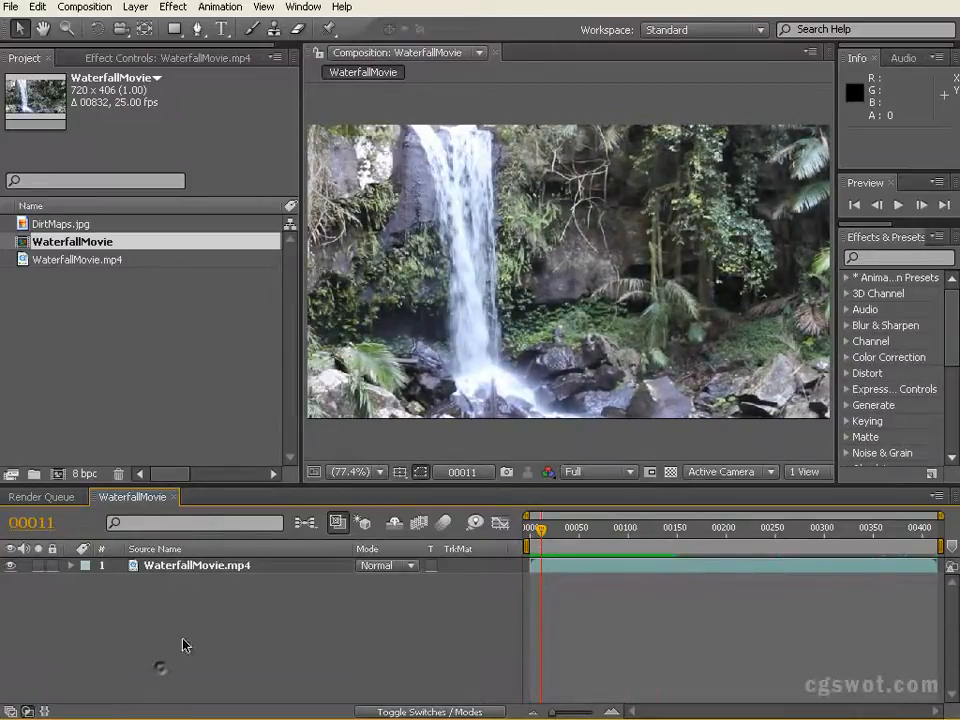
{"action": "left_click", "coordinate": [196, 565]}
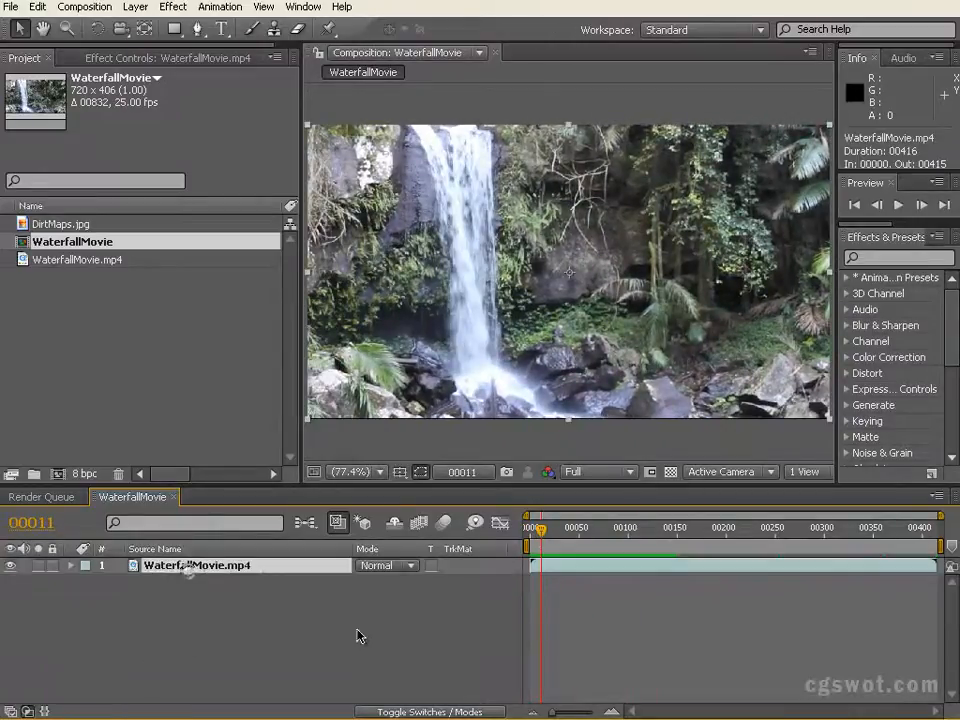
Step: Add an adjustment layer above the waterfall clip and rename it Noise
{"action": "left_click", "coordinate": [133, 8]}
{"action": "mouse_move", "coordinate": [190, 33]}
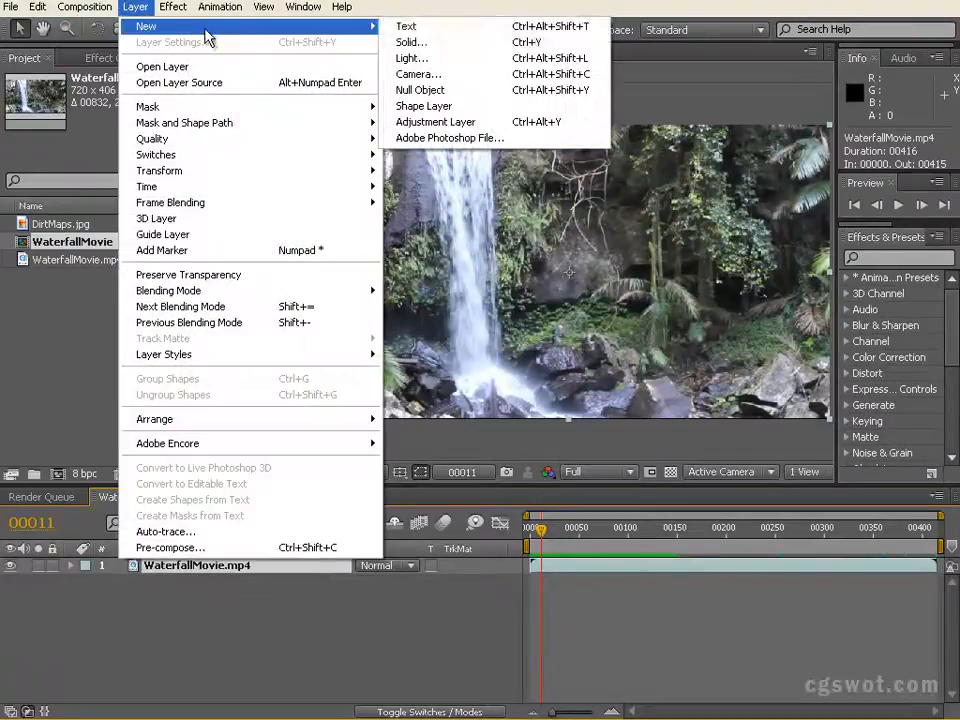
{"action": "left_click", "coordinate": [480, 122]}
{"action": "left_click", "coordinate": [229, 566]}
{"action": "key", "text": "Return"}
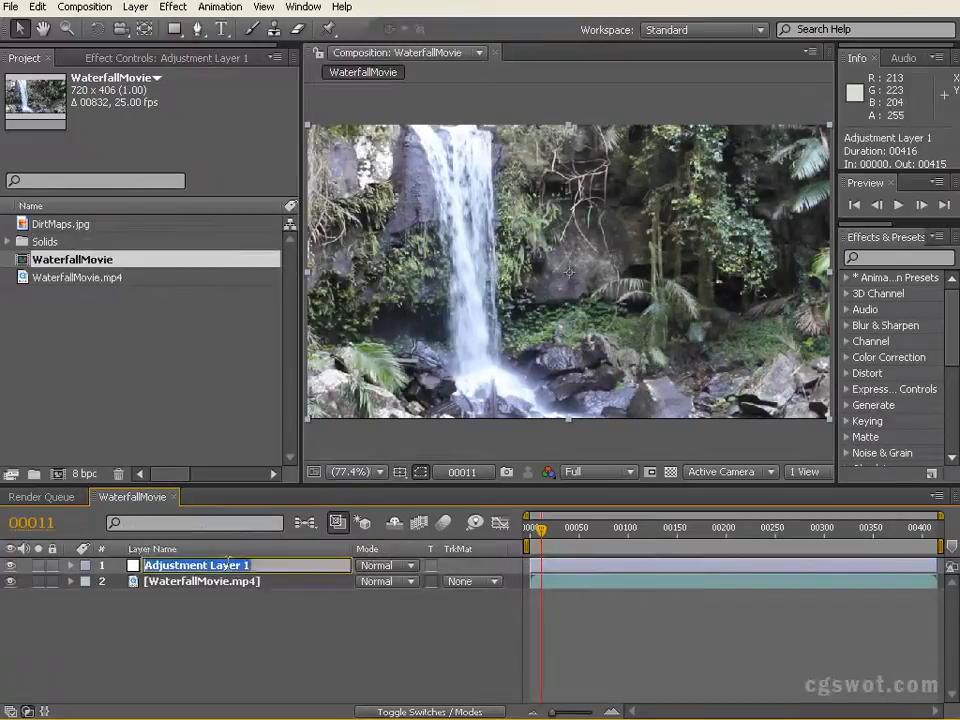
{"action": "type", "text": "Noise"}
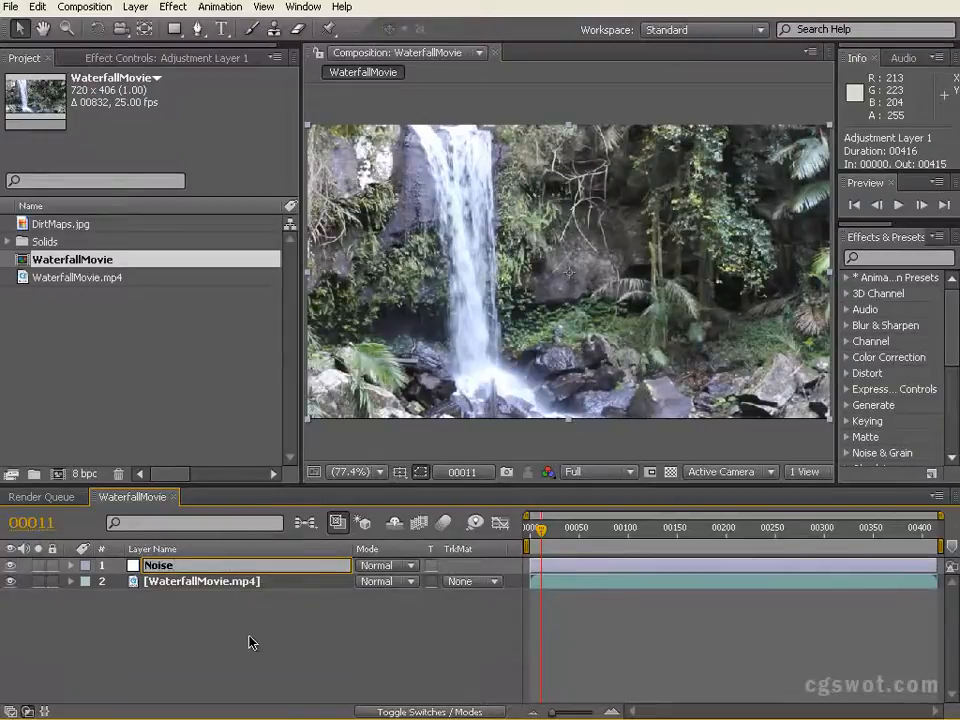
{"action": "key", "text": "Return"}
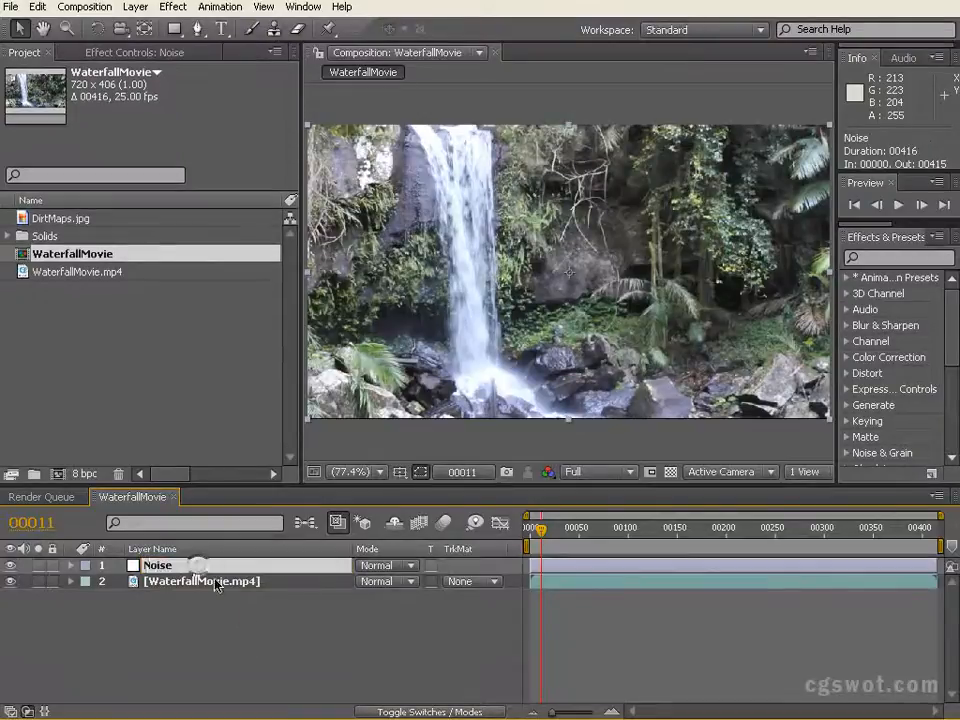
Step: Apply the Noise effect from the Noise & Grain category to the Noise adjustment layer
{"action": "left_click", "coordinate": [126, 58]}
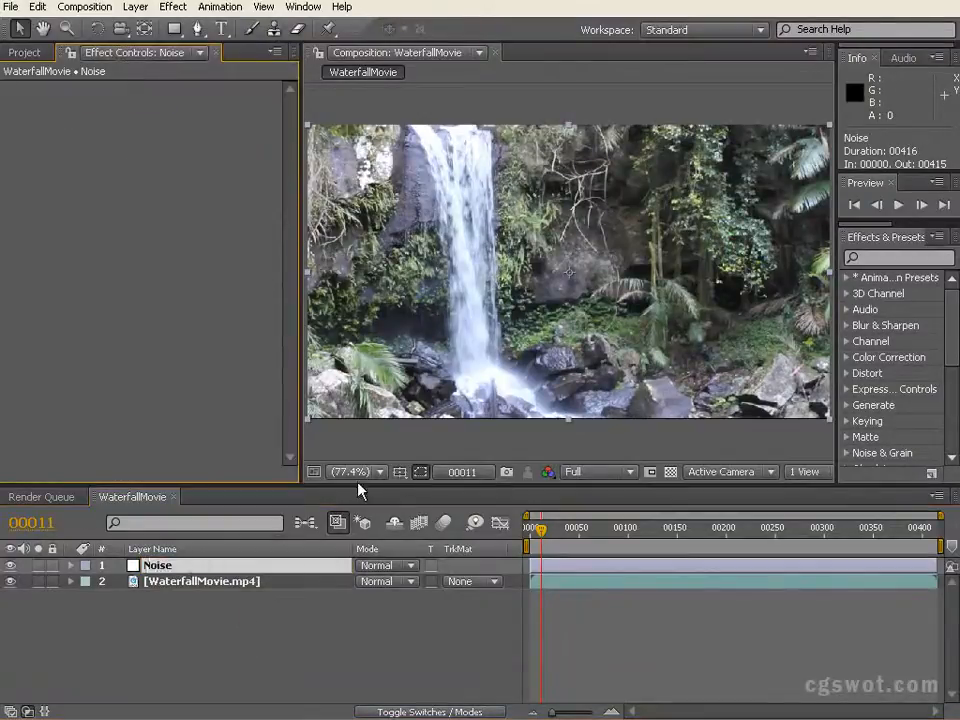
{"action": "right_click", "coordinate": [207, 472]}
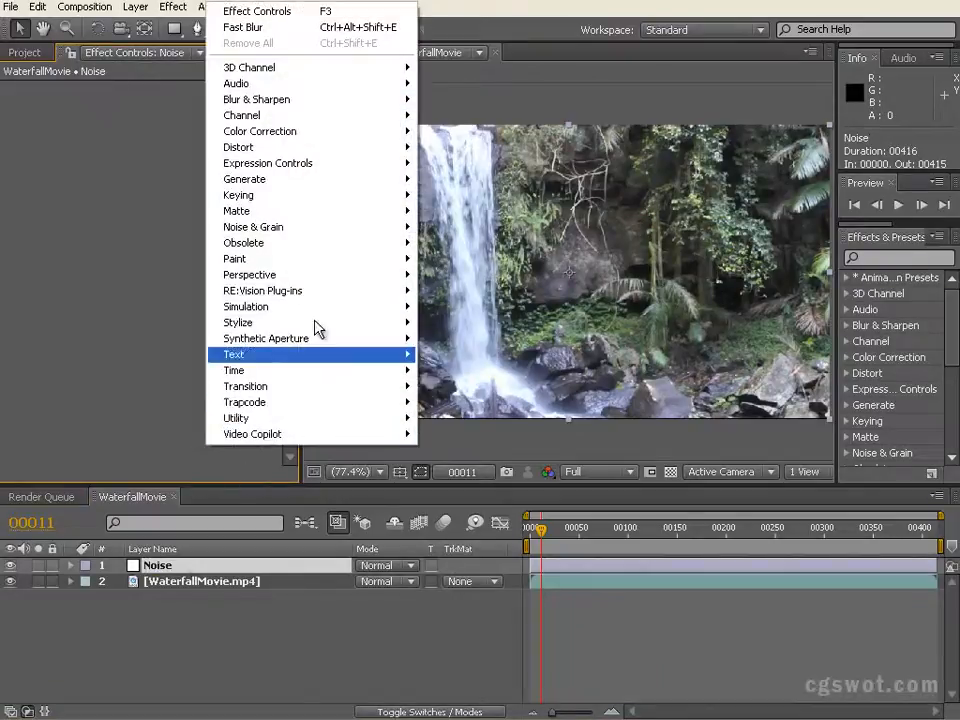
{"action": "mouse_move", "coordinate": [315, 231]}
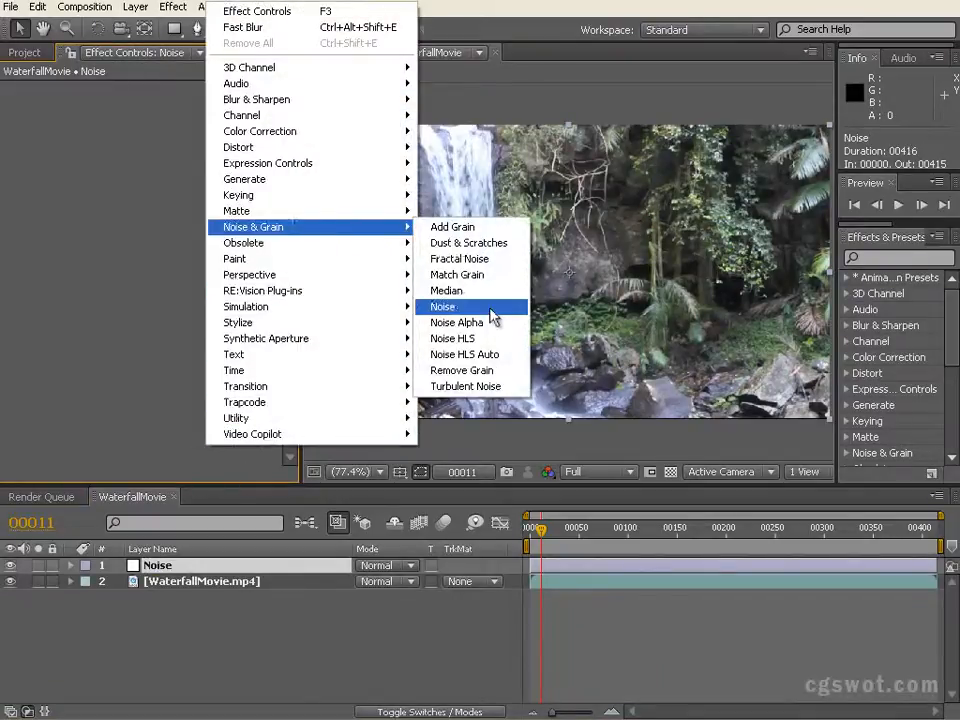
{"action": "left_click", "coordinate": [442, 306]}
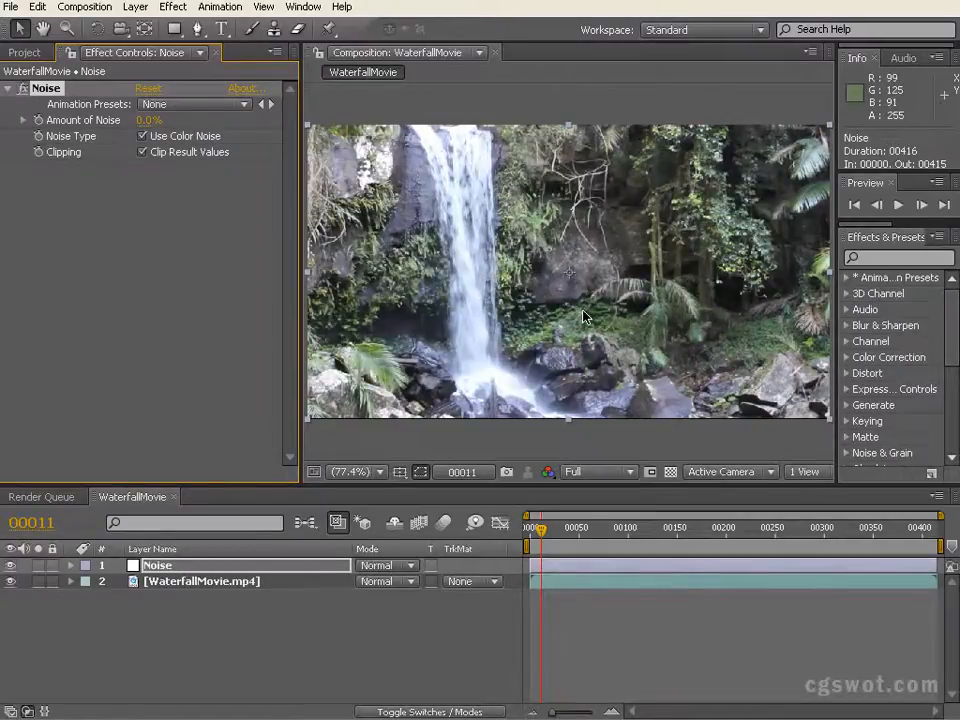
Step: Set the Noise effect's Amount of Noise to 10% and turn off Use Color Noise
{"action": "scroll", "coordinate": [540, 289], "scroll_direction": "up", "scroll_amount": 2}
{"action": "scroll", "coordinate": [540, 289], "scroll_direction": "down", "scroll_amount": 3}
{"action": "scroll", "coordinate": [540, 289], "scroll_direction": "up", "scroll_amount": 2}
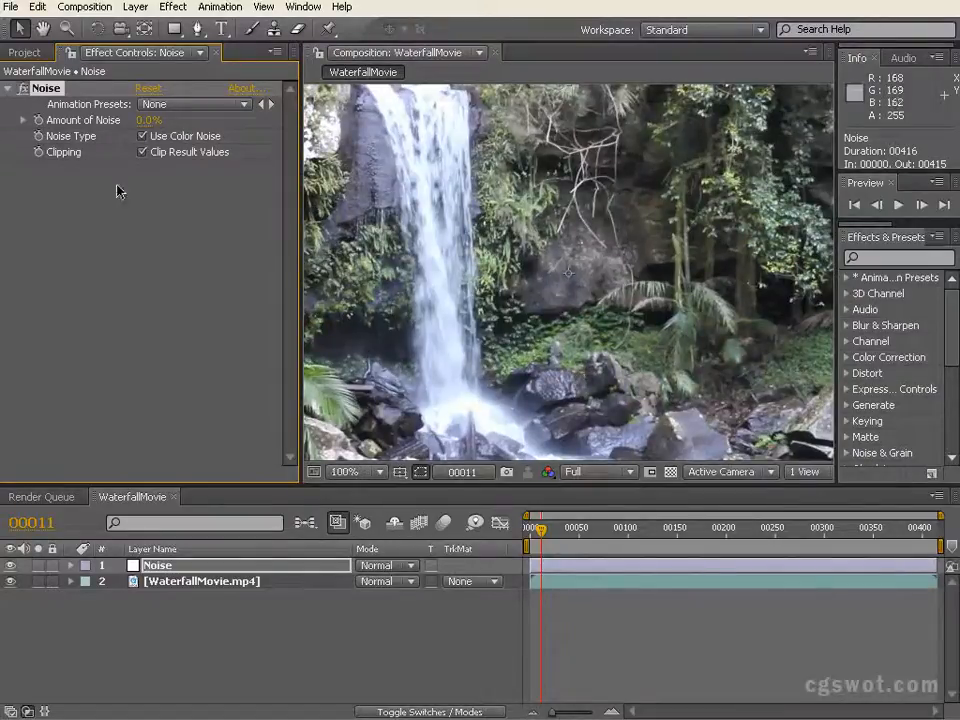
{"action": "left_click", "coordinate": [148, 121]}
{"action": "type", "text": "10"}
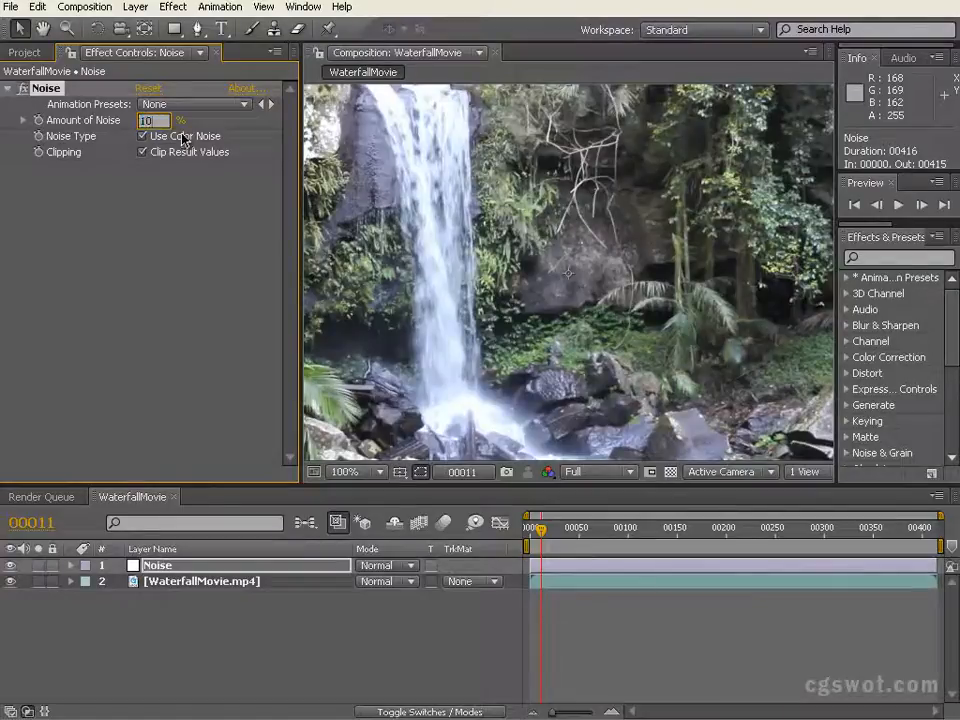
{"action": "left_click", "coordinate": [172, 220]}
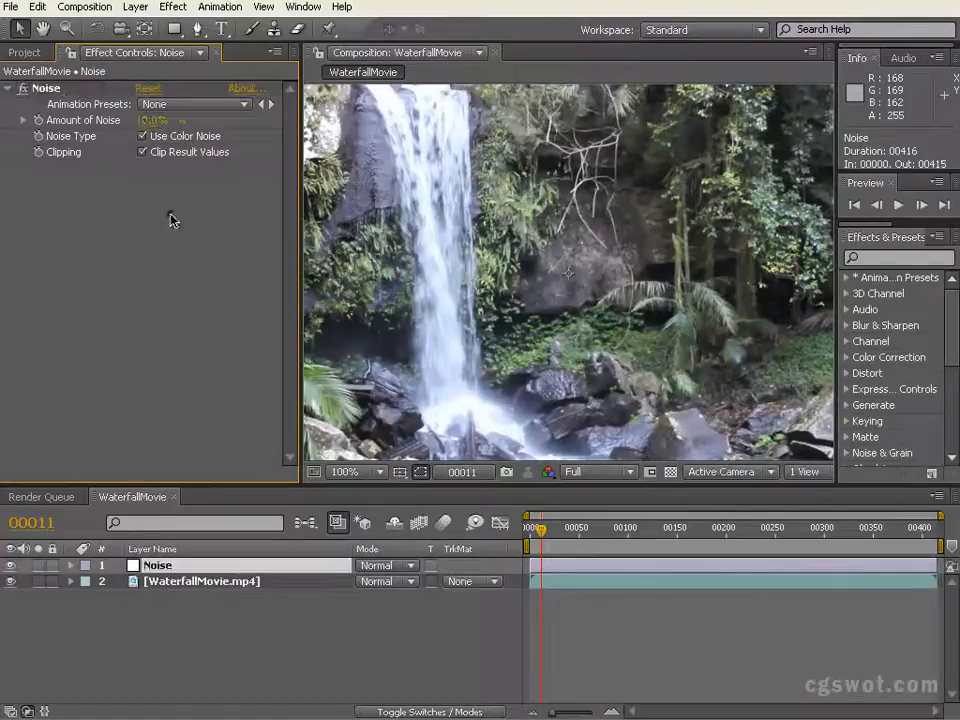
{"action": "left_click", "coordinate": [143, 137]}
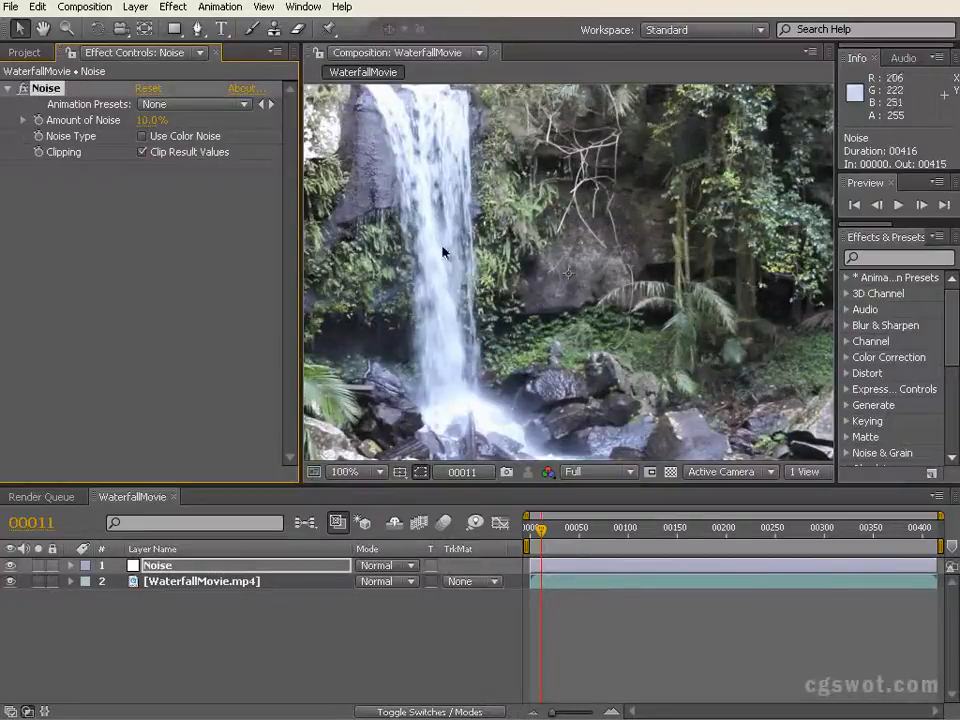
Step: Inspect the grain at 200% magnification with the current time set to frame 0, and return to 100%
{"action": "key", "text": "period"}
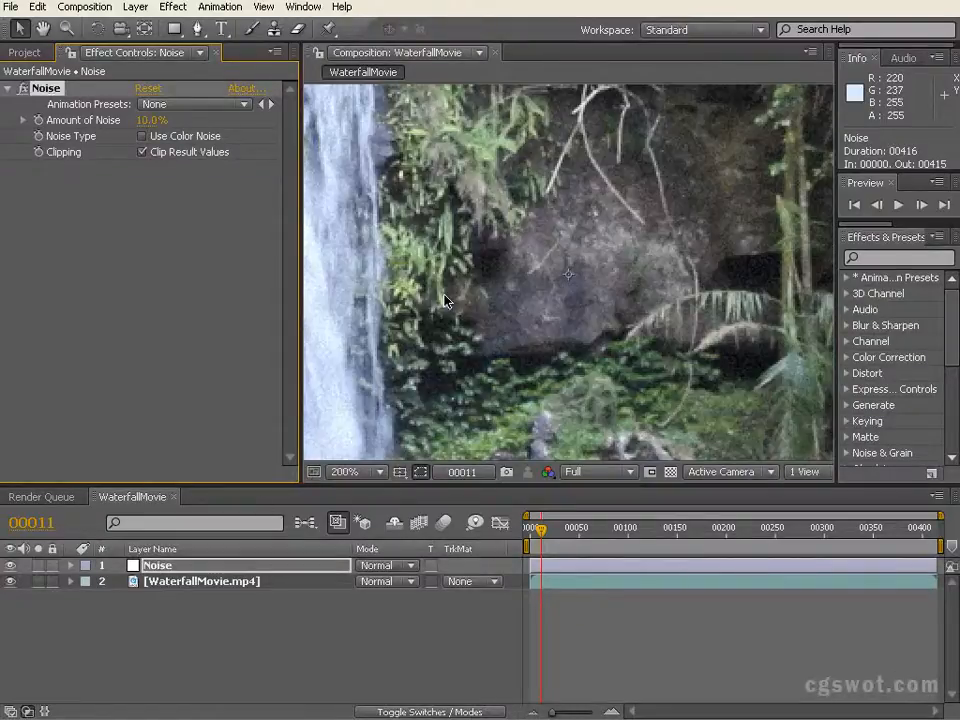
{"action": "mouse_move", "coordinate": [541, 528]}
{"action": "left_mouse_down"}
{"action": "mouse_move", "coordinate": [625, 535]}
{"action": "mouse_move", "coordinate": [528, 535]}
{"action": "mouse_move", "coordinate": [735, 533]}
{"action": "mouse_move", "coordinate": [528, 535]}
{"action": "left_mouse_up"}
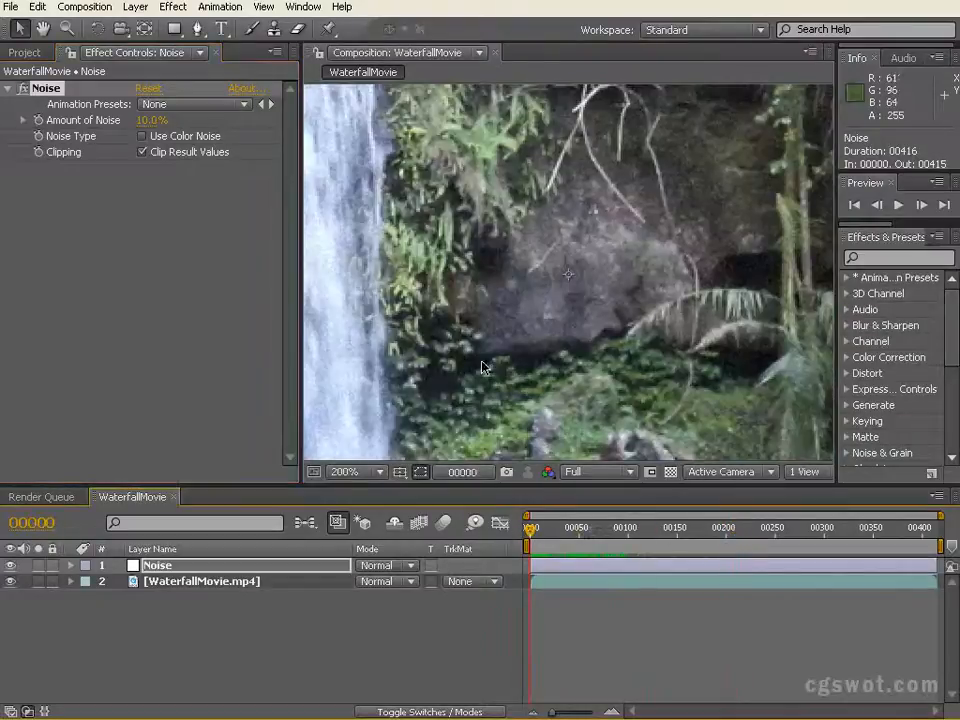
{"action": "key", "text": "comma"}
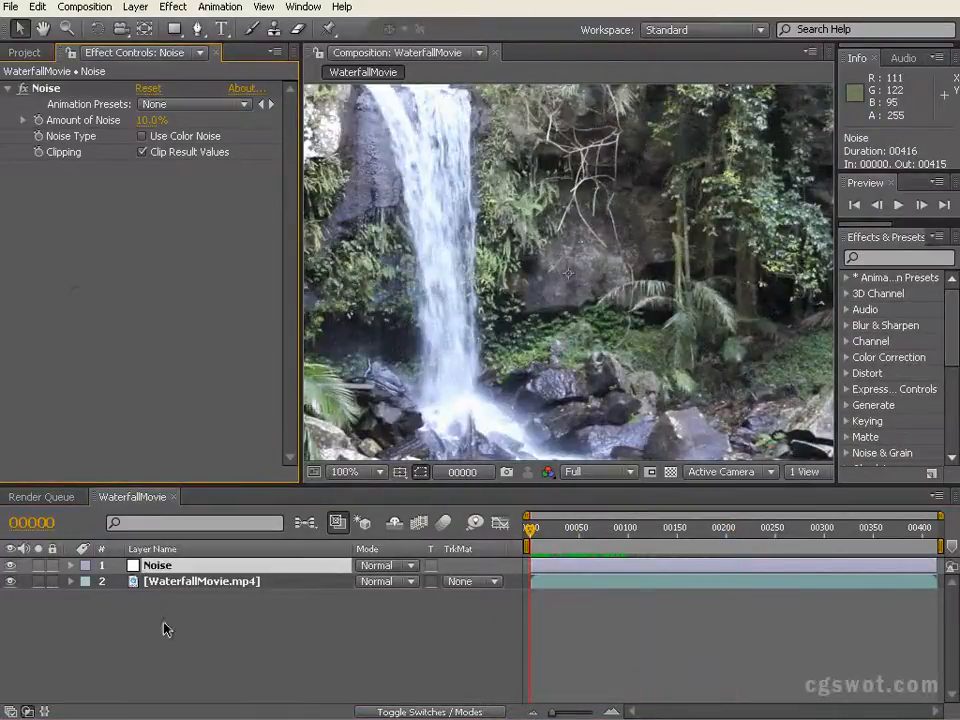
Step: Add a second adjustment layer above the Noise layer and rename it ColorCorrect
{"action": "left_click", "coordinate": [135, 7]}
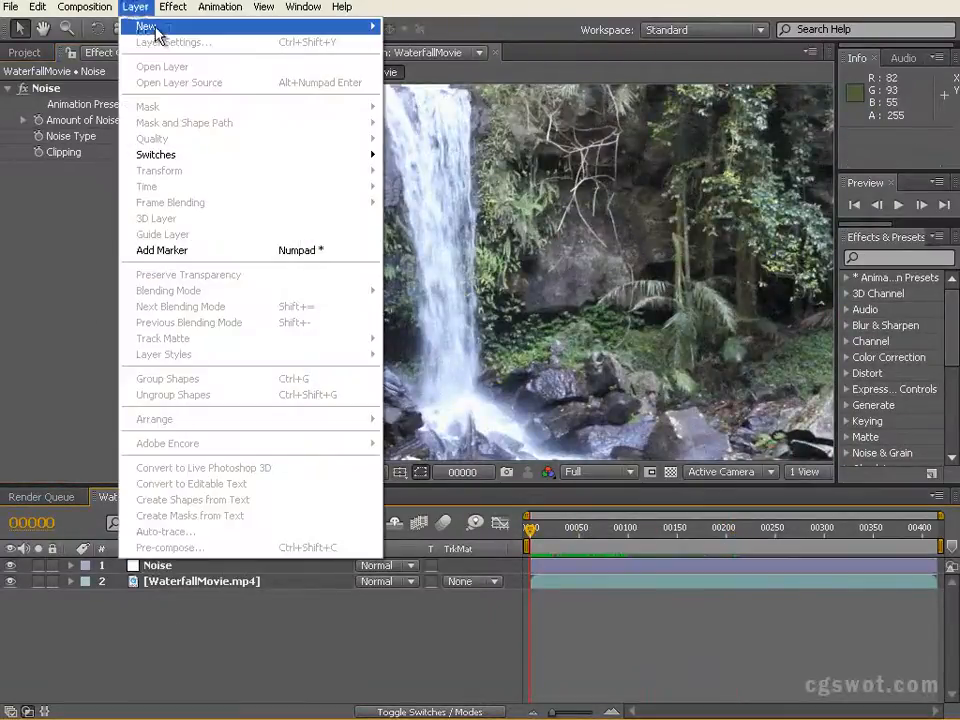
{"action": "mouse_move", "coordinate": [152, 27]}
{"action": "left_click", "coordinate": [450, 120]}
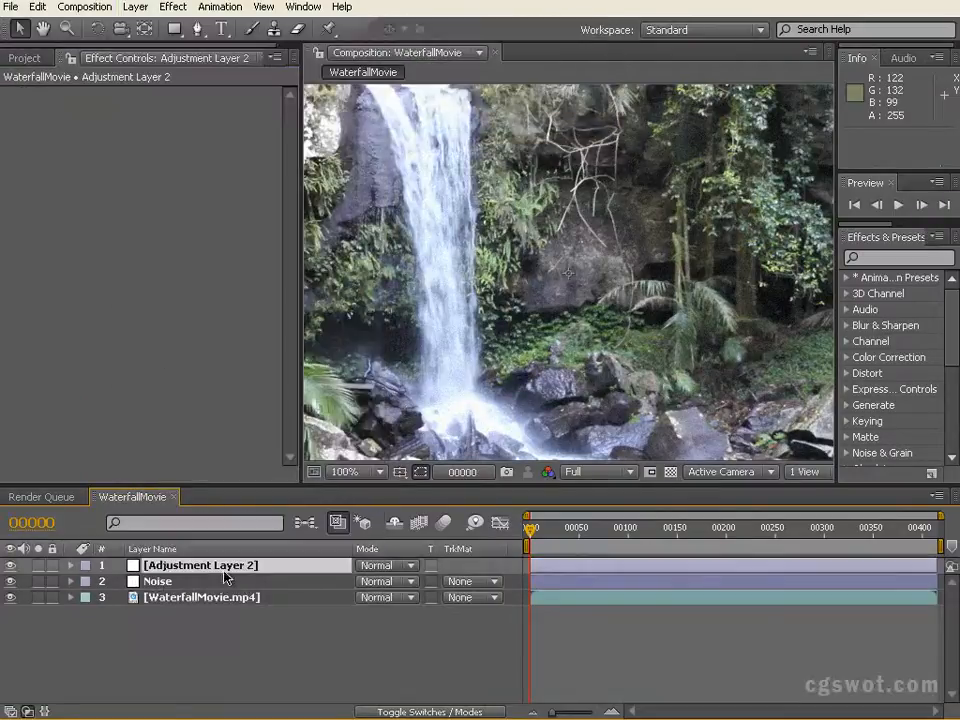
{"action": "key", "text": "Return"}
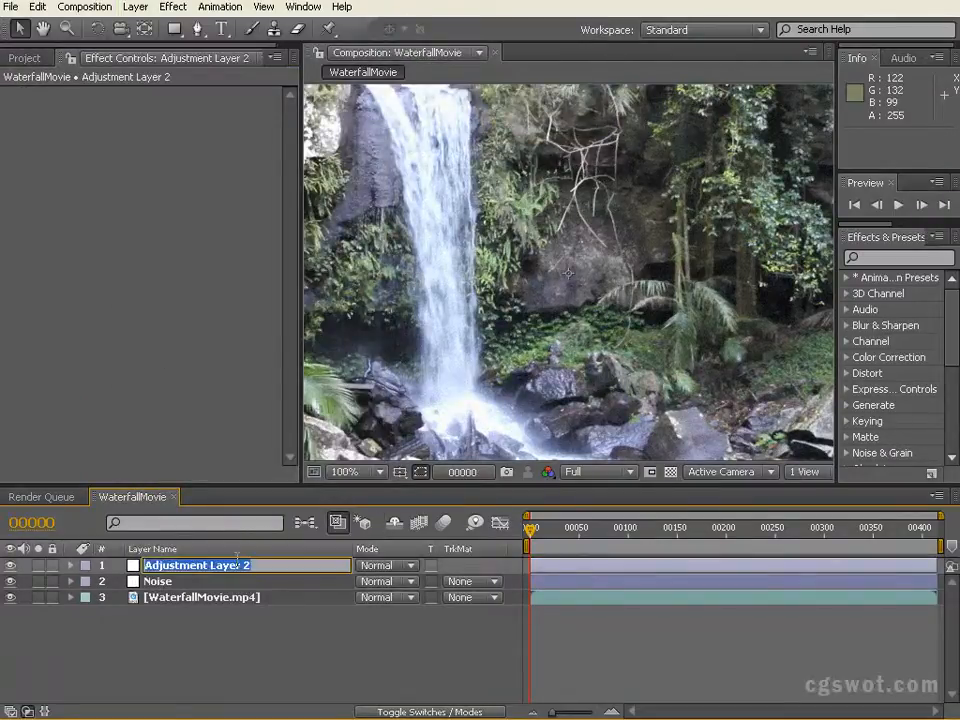
{"action": "type", "text": "ColorCorrect"}
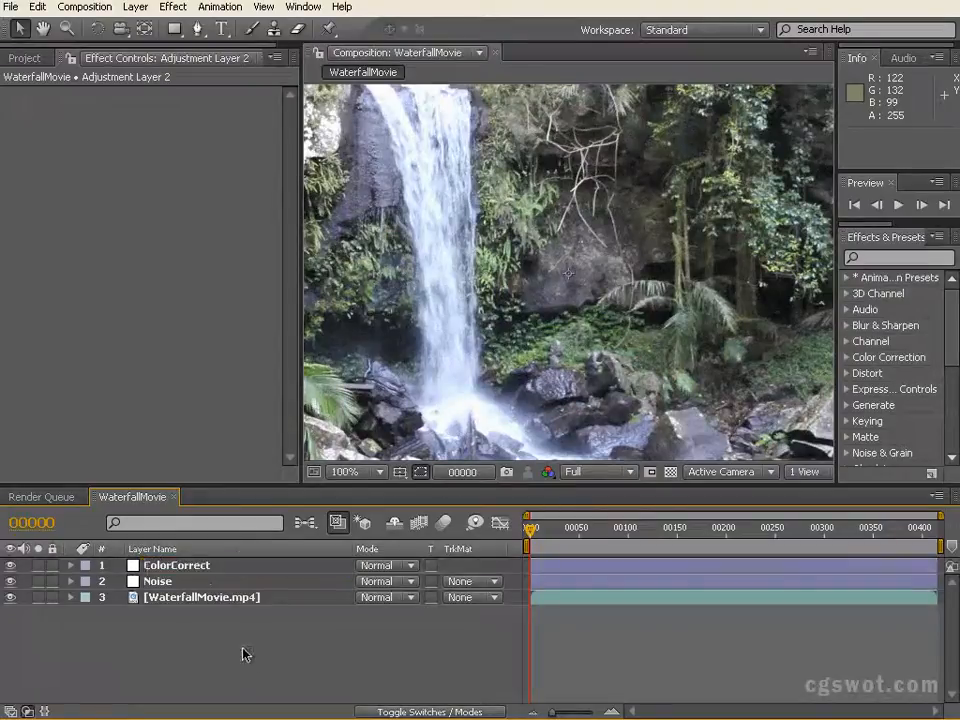
{"action": "key", "text": "Return"}
Step: Apply the Tint color correction effect to the ColorCorrect layer to make the footage black and white
{"action": "right_click", "coordinate": [196, 441]}
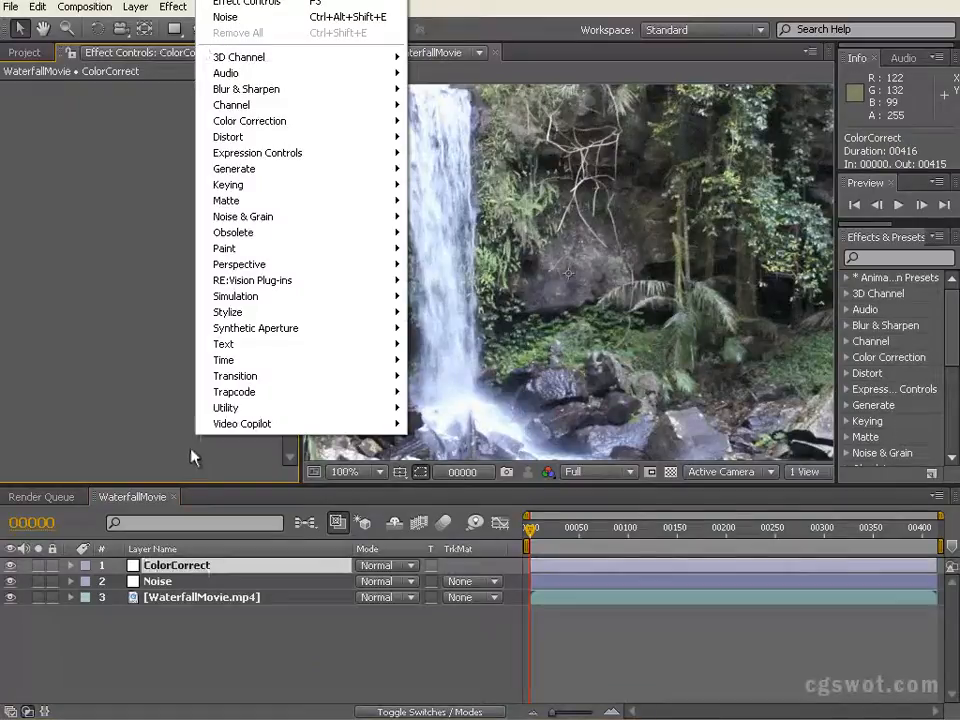
{"action": "mouse_move", "coordinate": [320, 127]}
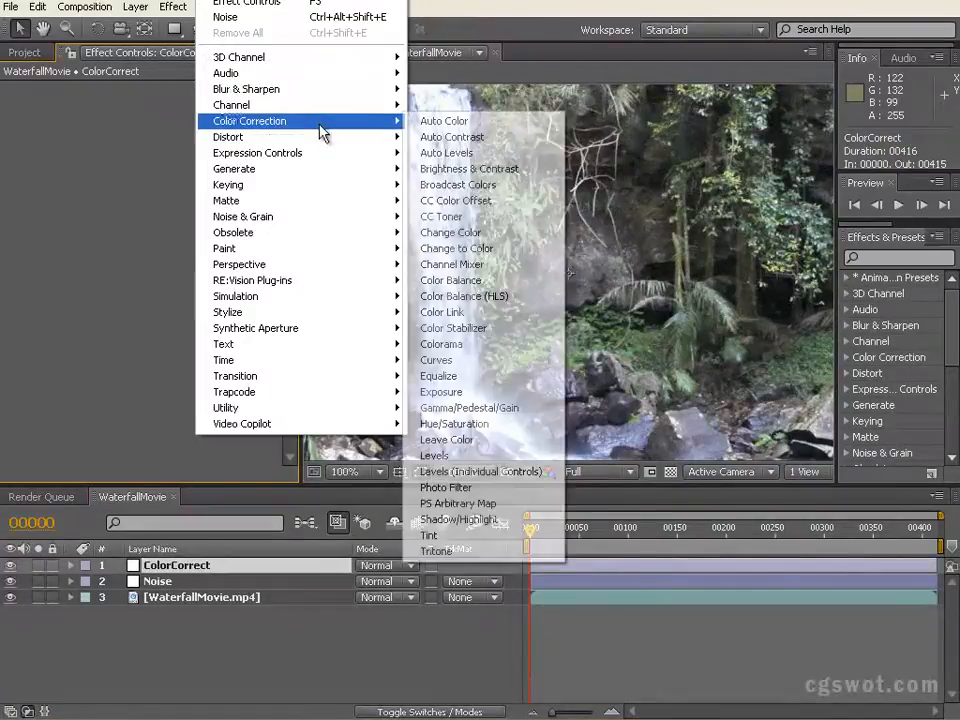
{"action": "left_click", "coordinate": [546, 537]}
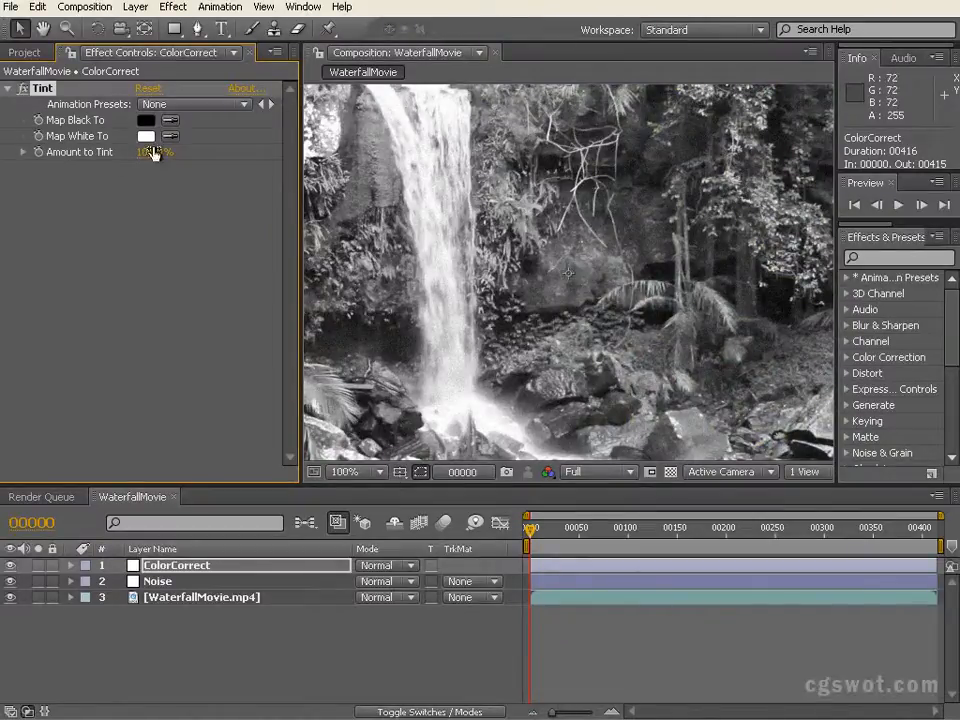
{"action": "scroll", "coordinate": [484, 284], "scroll_direction": "down", "scroll_amount": 1}
{"action": "scroll", "coordinate": [576, 309], "scroll_direction": "up", "scroll_amount": 1}
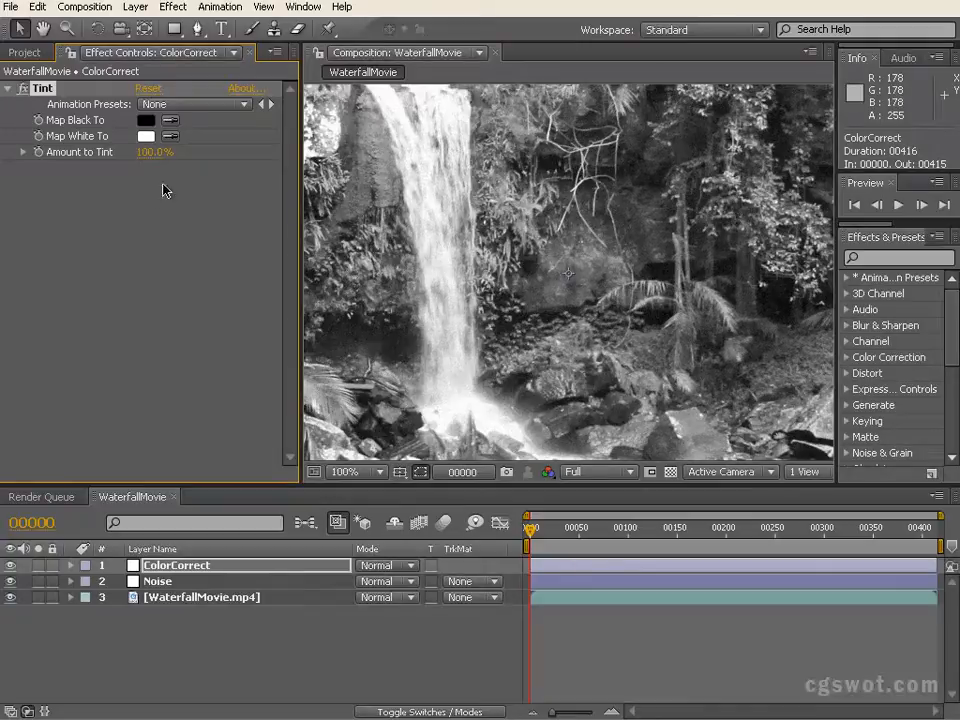
Step: Add the Tritone color correction effect below Tint on the ColorCorrect layer and check the sepia result
{"action": "right_click", "coordinate": [130, 195]}
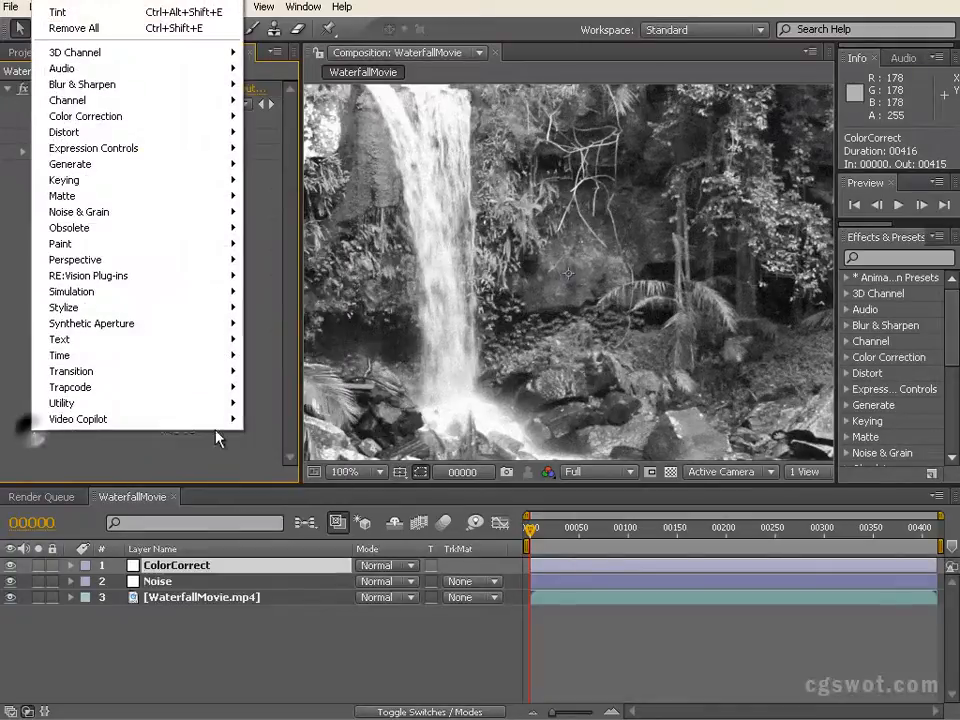
{"action": "mouse_move", "coordinate": [110, 120]}
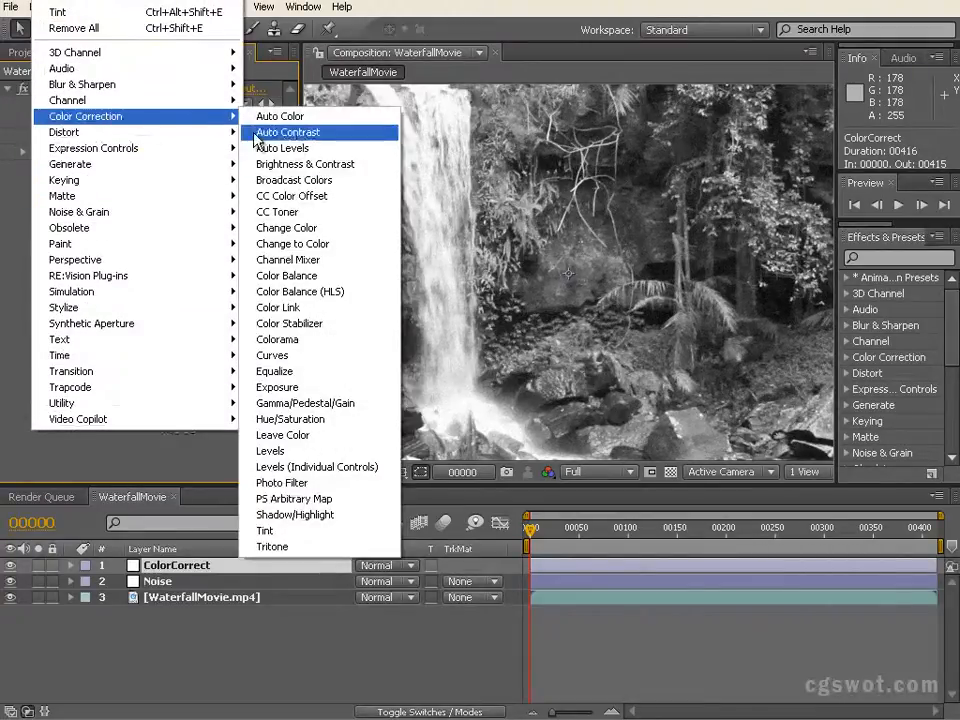
{"action": "left_click", "coordinate": [328, 547]}
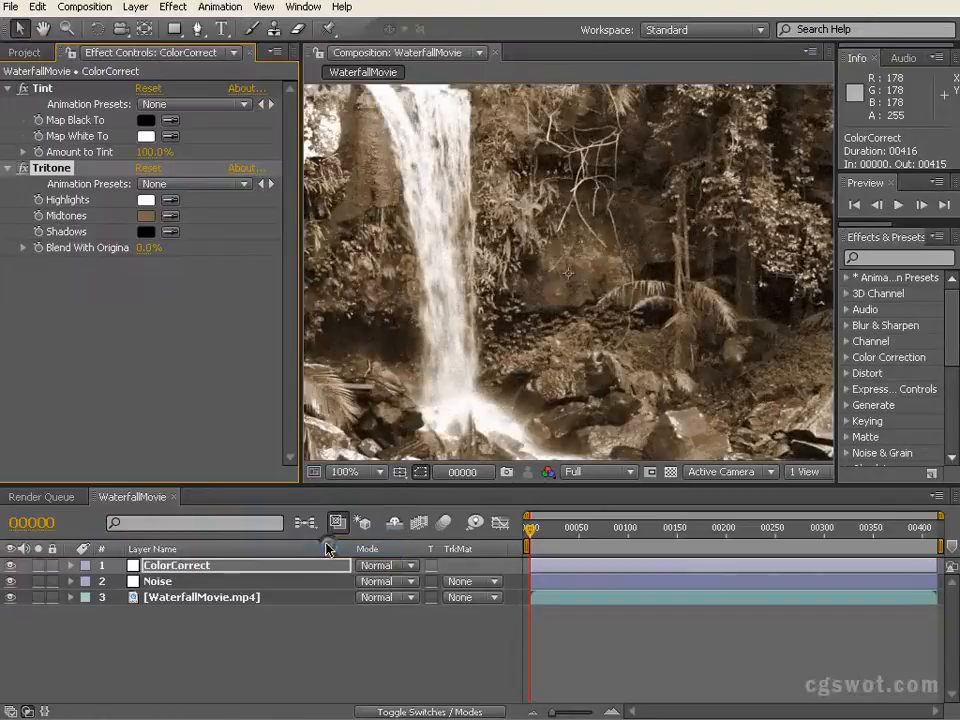
{"action": "scroll", "coordinate": [531, 341], "scroll_direction": "down", "scroll_amount": 1}
{"action": "scroll", "coordinate": [530, 336], "scroll_direction": "up", "scroll_amount": 1}
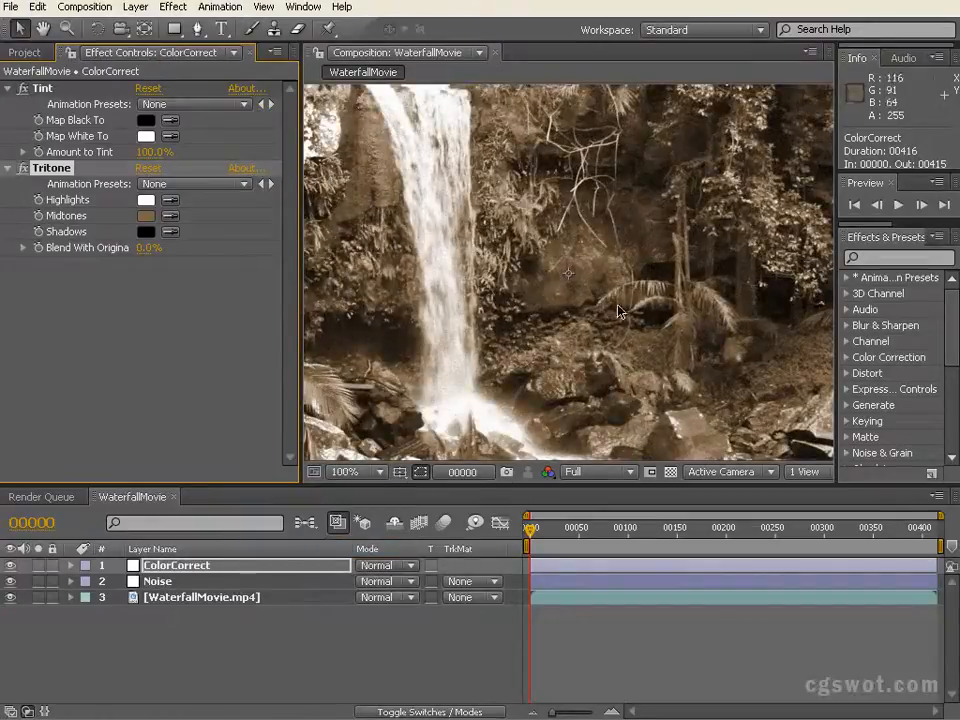
{"action": "scroll", "coordinate": [622, 265], "scroll_direction": "down", "scroll_amount": 1}
{"action": "scroll", "coordinate": [622, 265], "scroll_direction": "up", "scroll_amount": 1}
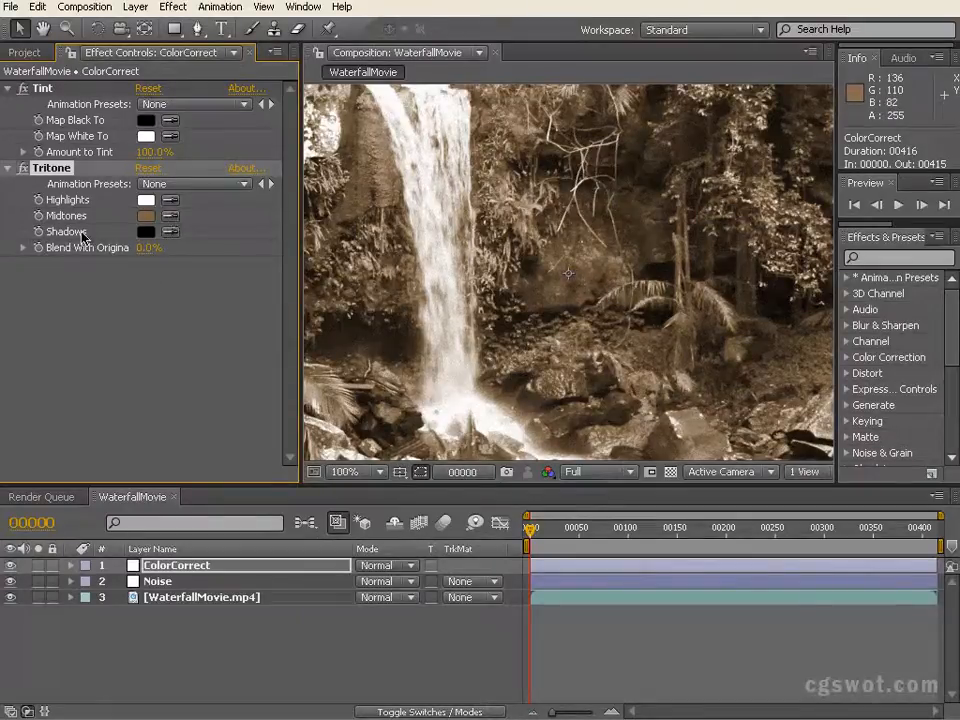
Step: Sample the Tritone Midtones brown for the Shadows color and darken it to 493928
{"action": "left_click", "coordinate": [171, 233]}
{"action": "left_click", "coordinate": [149, 215]}
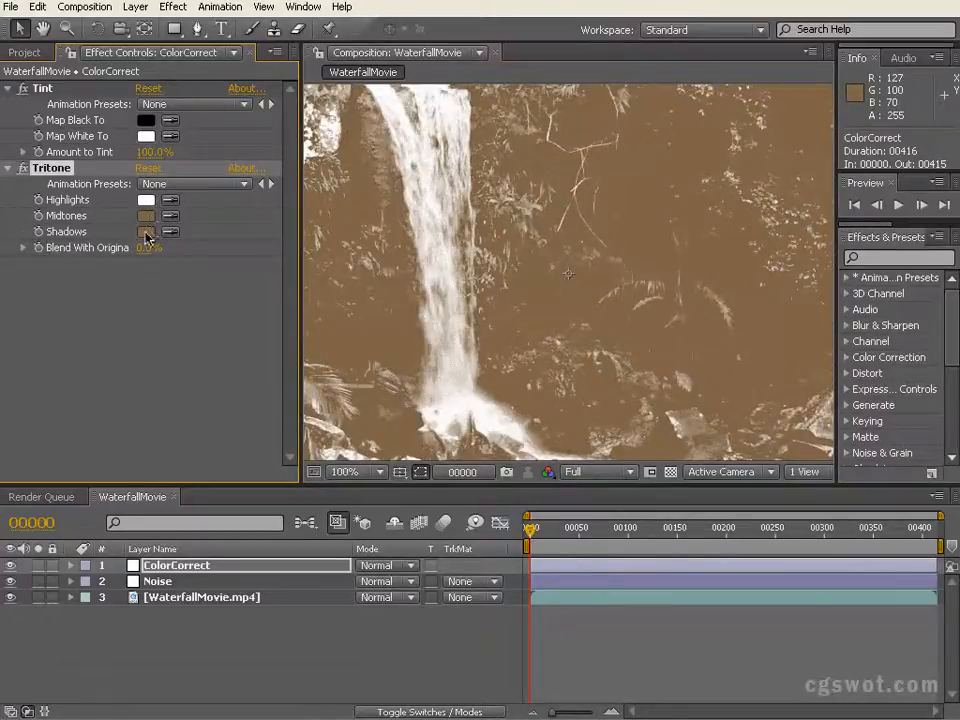
{"action": "left_click", "coordinate": [147, 233]}
{"action": "left_click_drag", "start_coordinate": [489, 328], "coordinate": [491, 382]}
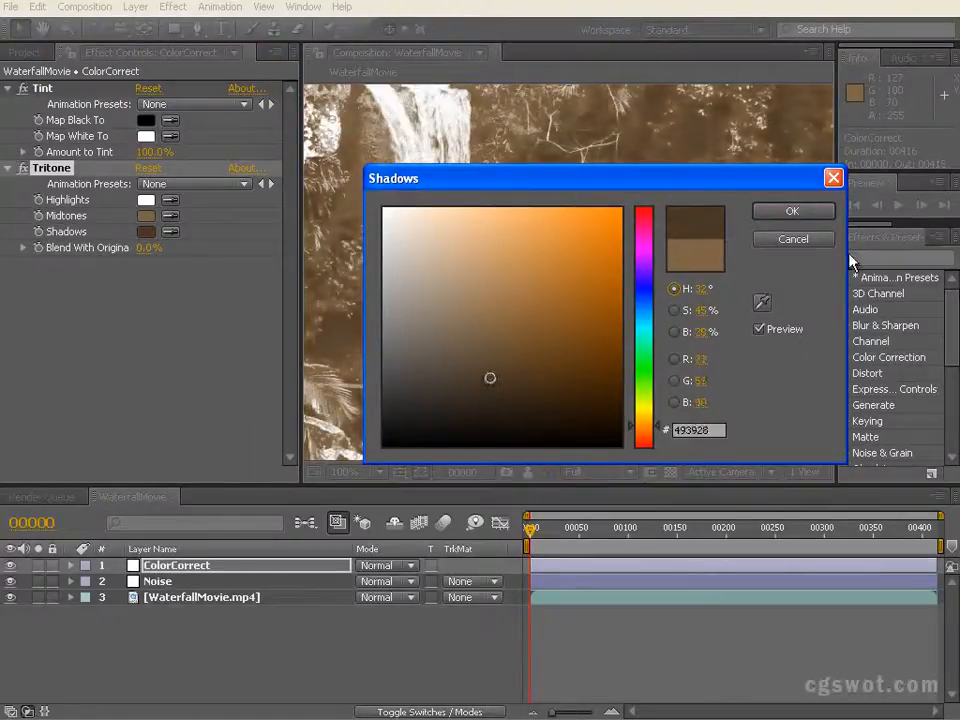
{"action": "left_click", "coordinate": [792, 212]}
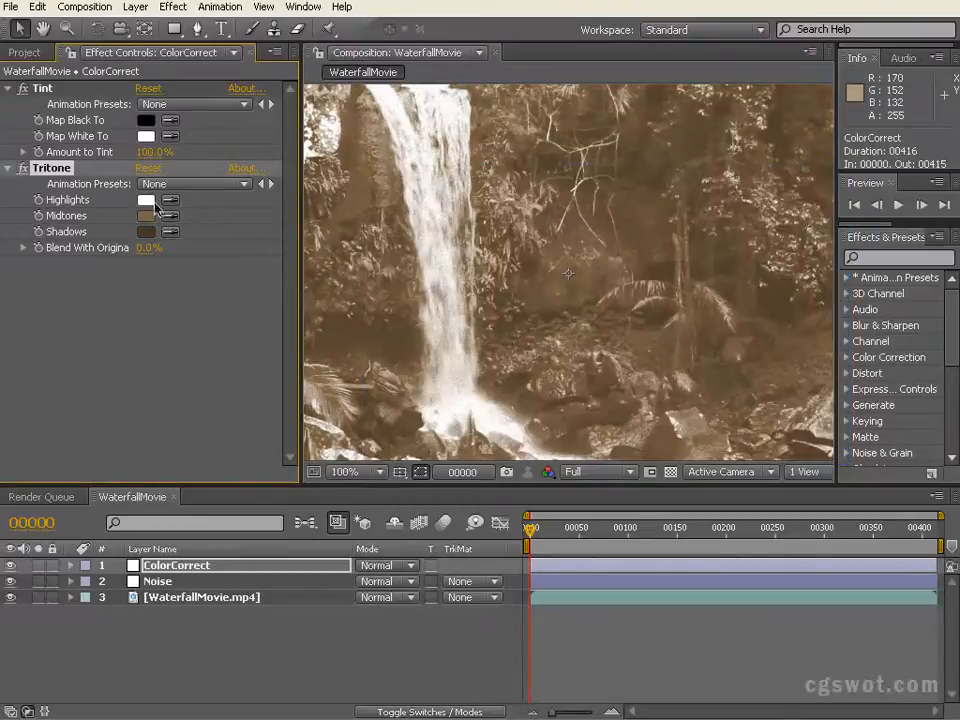
Step: Sample the Tritone Midtones brown for the Highlights color and lighten it to the pale cream ECD1B4
{"action": "left_click", "coordinate": [168, 203]}
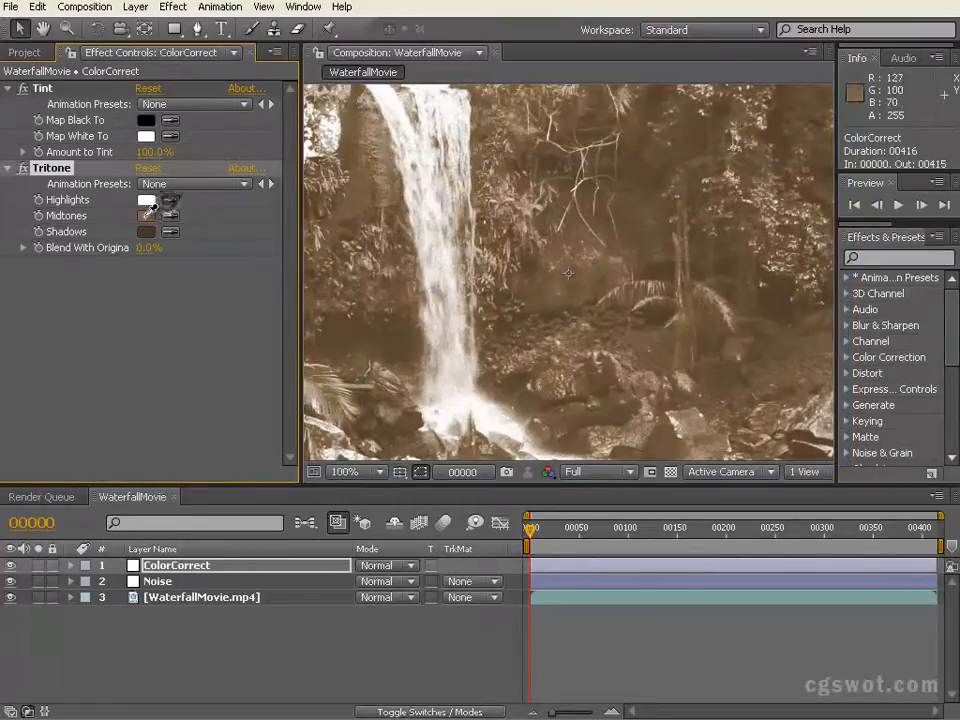
{"action": "left_click", "coordinate": [146, 214]}
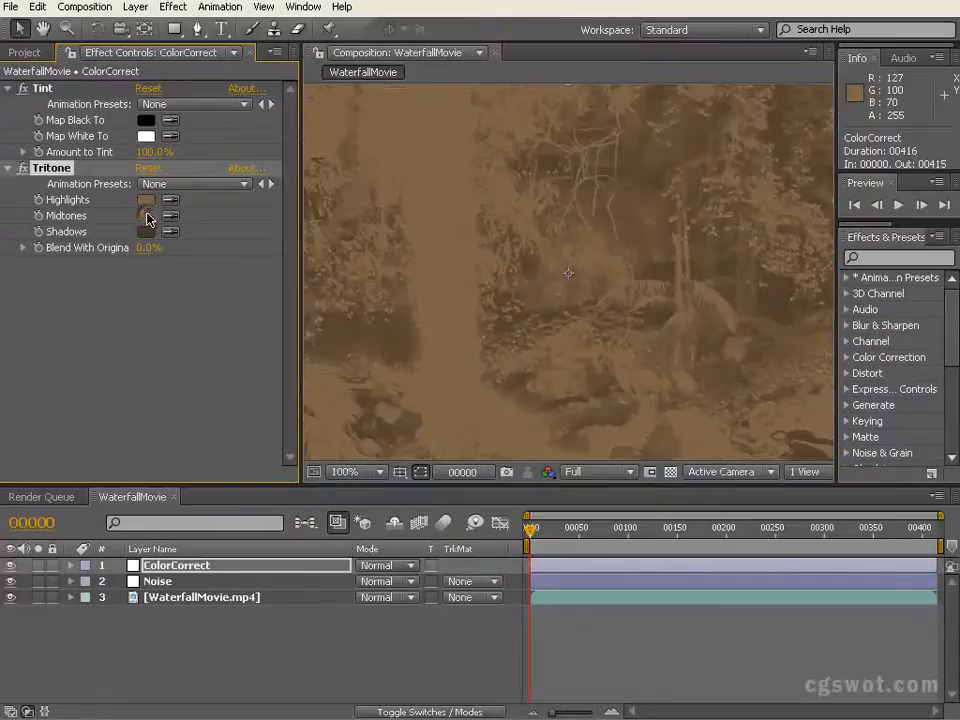
{"action": "left_click", "coordinate": [146, 205]}
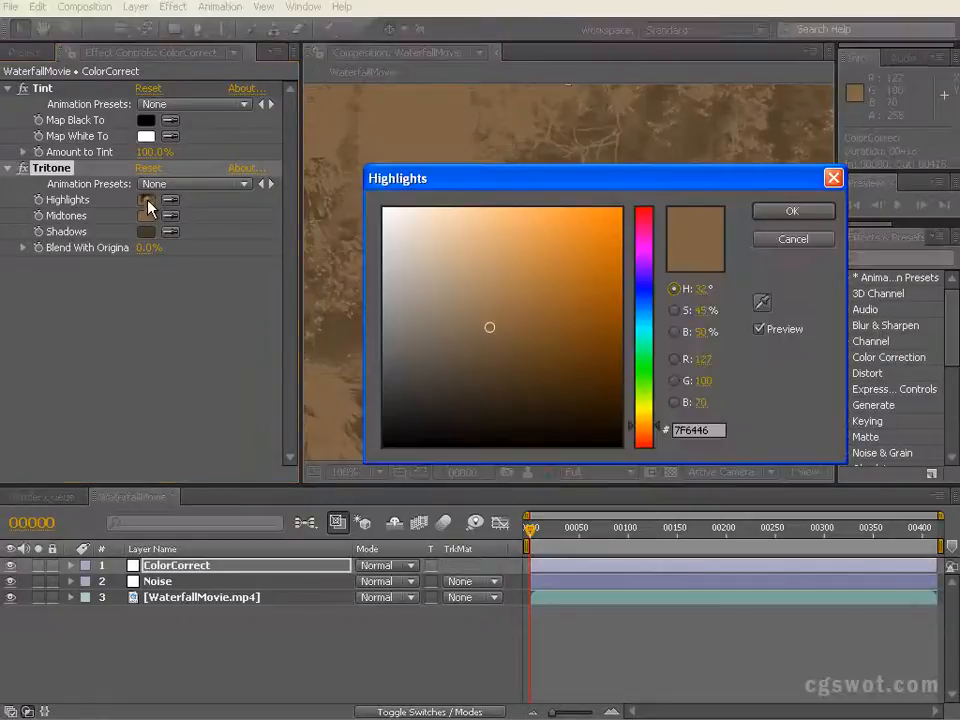
{"action": "mouse_move", "coordinate": [483, 340]}
{"action": "left_mouse_down"}
{"action": "mouse_move", "coordinate": [487, 258]}
{"action": "mouse_move", "coordinate": [454, 249]}
{"action": "mouse_move", "coordinate": [440, 225]}
{"action": "left_mouse_up"}
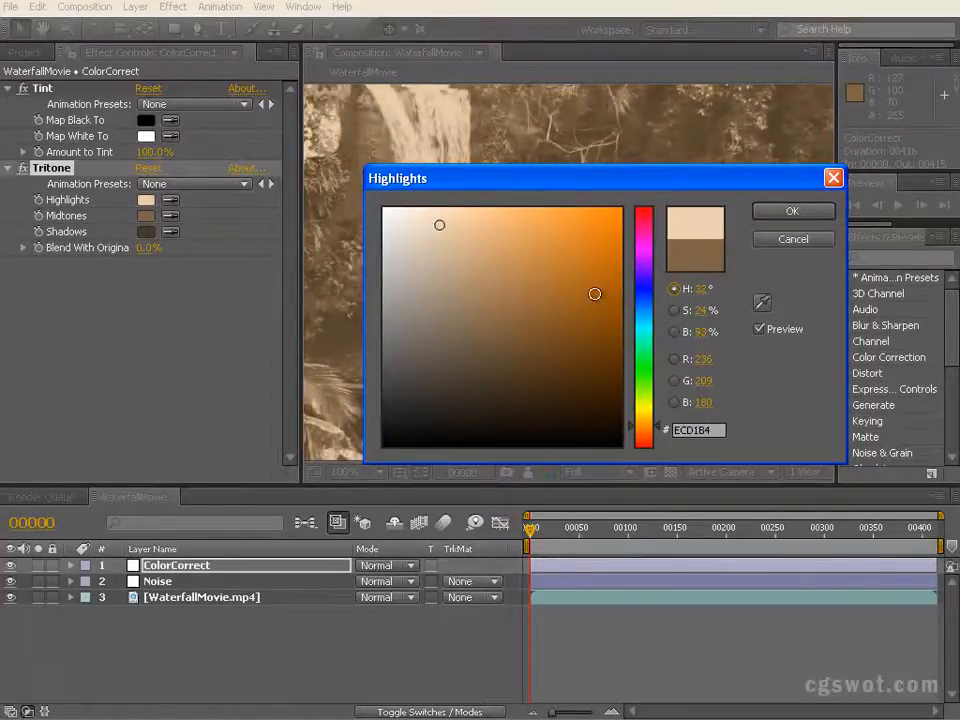
{"action": "left_click", "coordinate": [808, 214]}
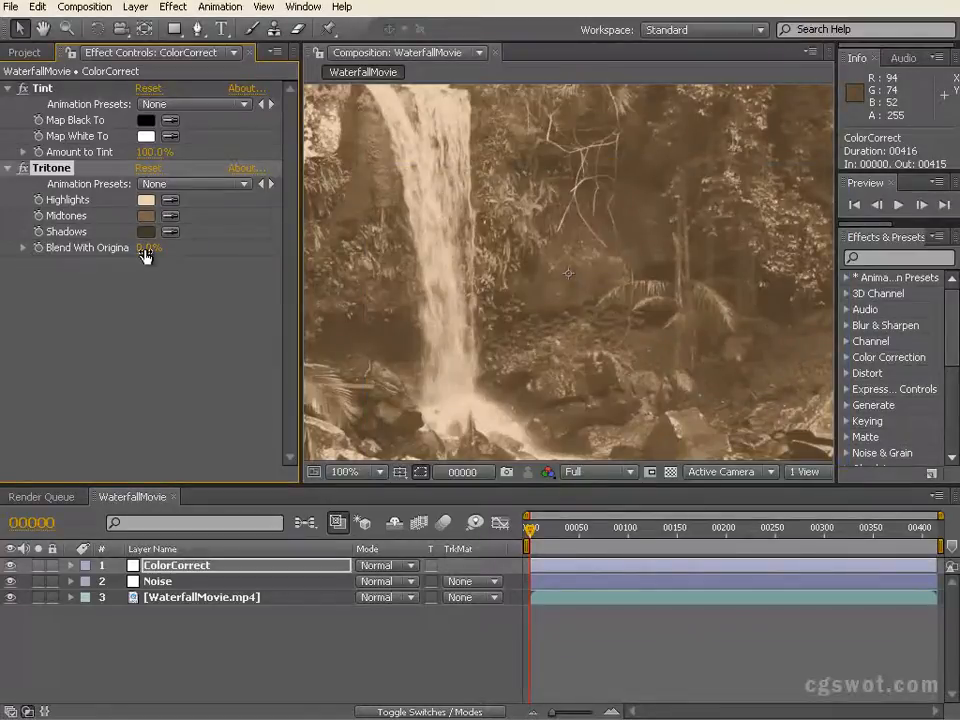
Step: Set the Tritone effect's Blend With Original to 70% to soften the sepia toning
{"action": "left_click_drag", "start_coordinate": [145, 253], "coordinate": [165, 247]}
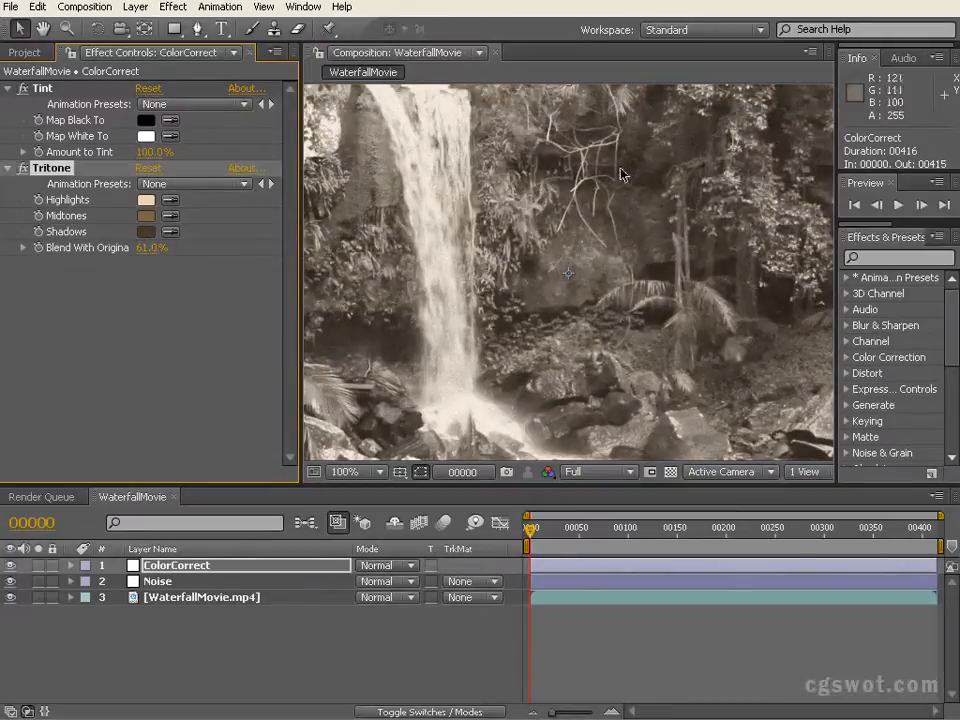
{"action": "left_click", "coordinate": [148, 249]}
{"action": "left_click", "coordinate": [152, 315]}
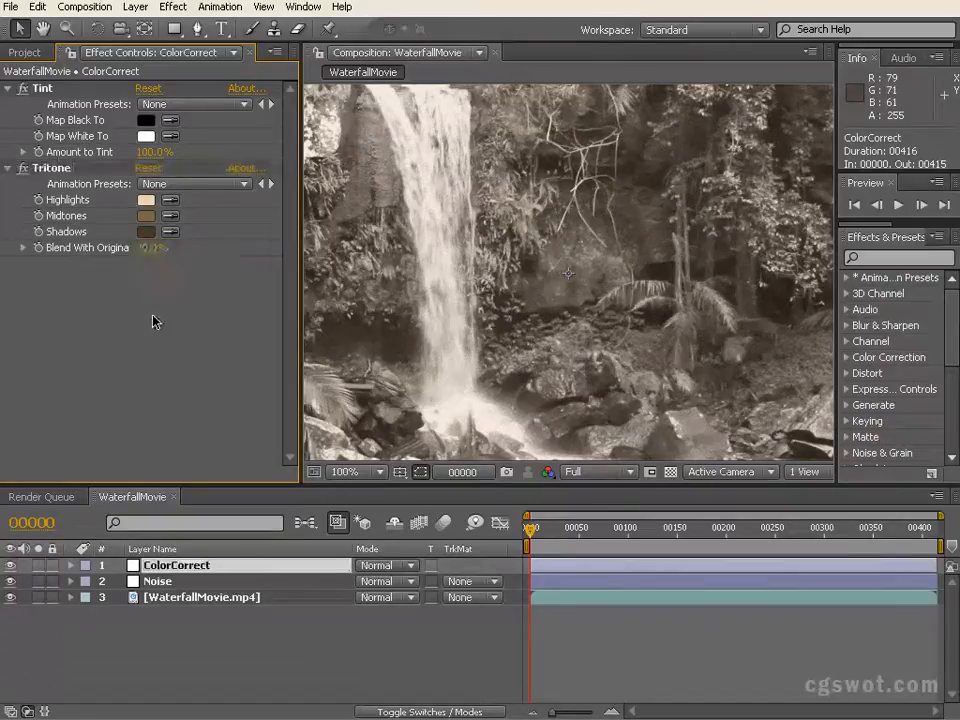
Step: Compare the footage with Tritone switched off and on, leaving it enabled, and collapse the Tritone and Tint settings
{"action": "left_click", "coordinate": [22, 170]}
{"action": "left_click", "coordinate": [23, 170]}
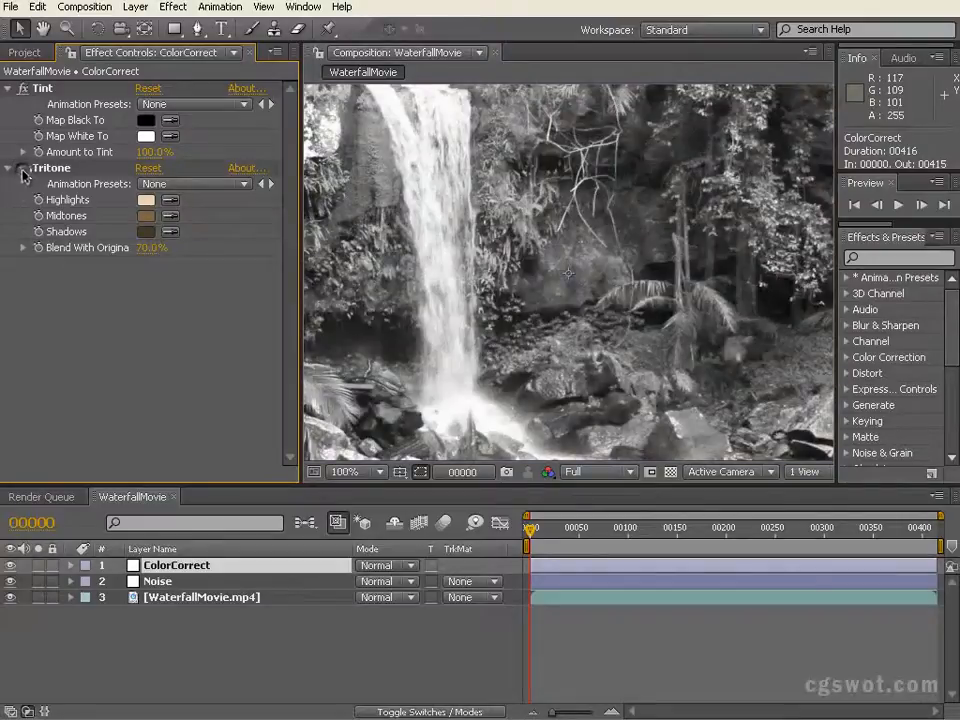
{"action": "left_click", "coordinate": [23, 170]}
{"action": "left_click", "coordinate": [23, 170]}
{"action": "left_click", "coordinate": [23, 170]}
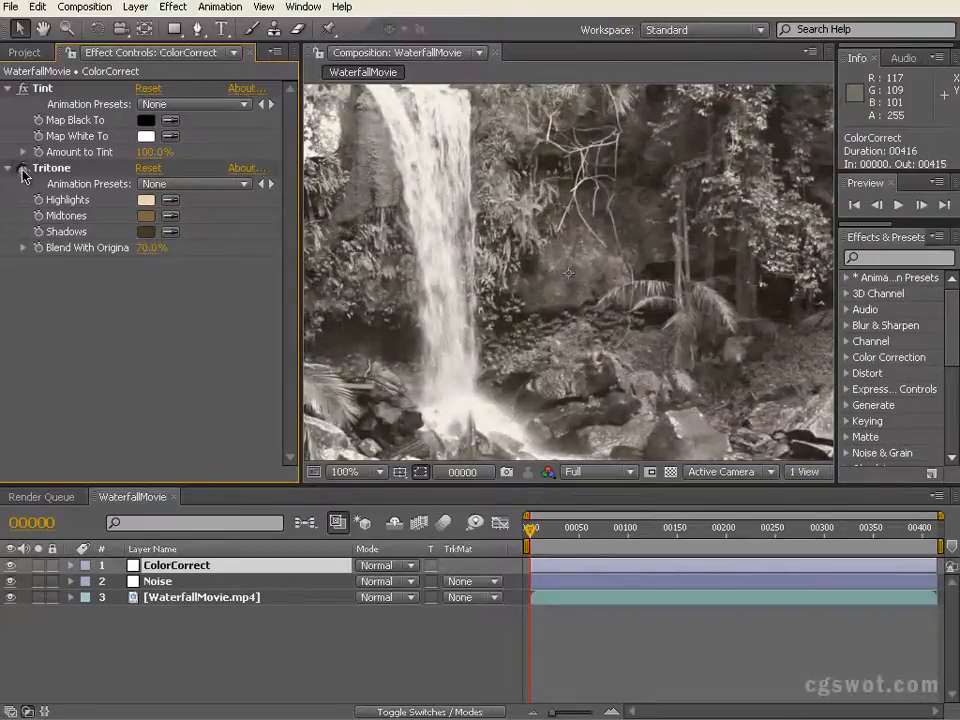
{"action": "left_click", "coordinate": [8, 168]}
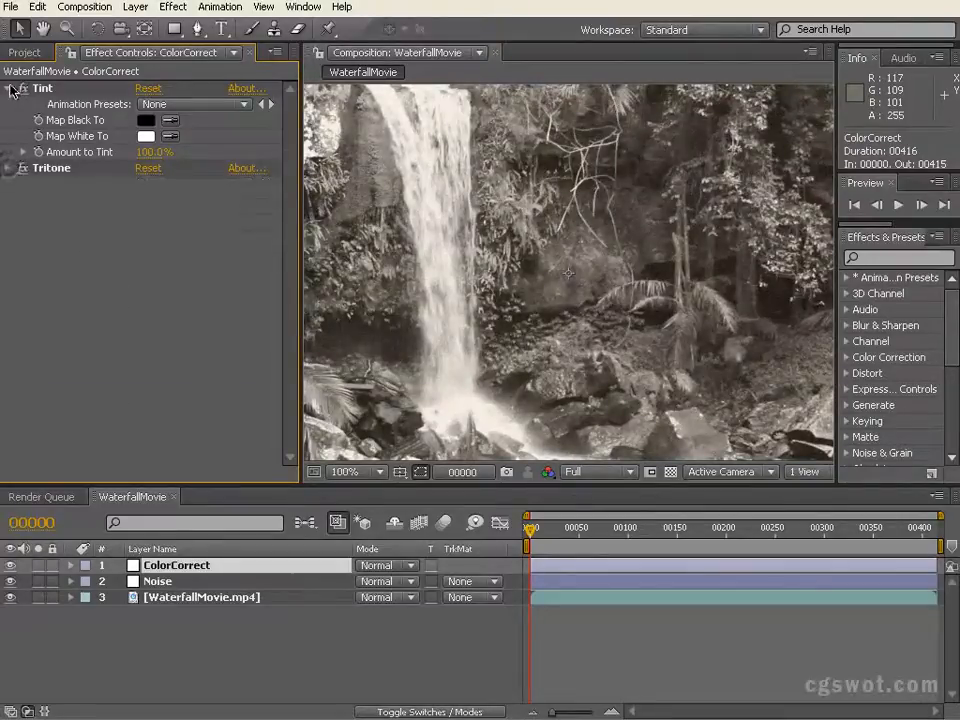
{"action": "left_click", "coordinate": [8, 88]}
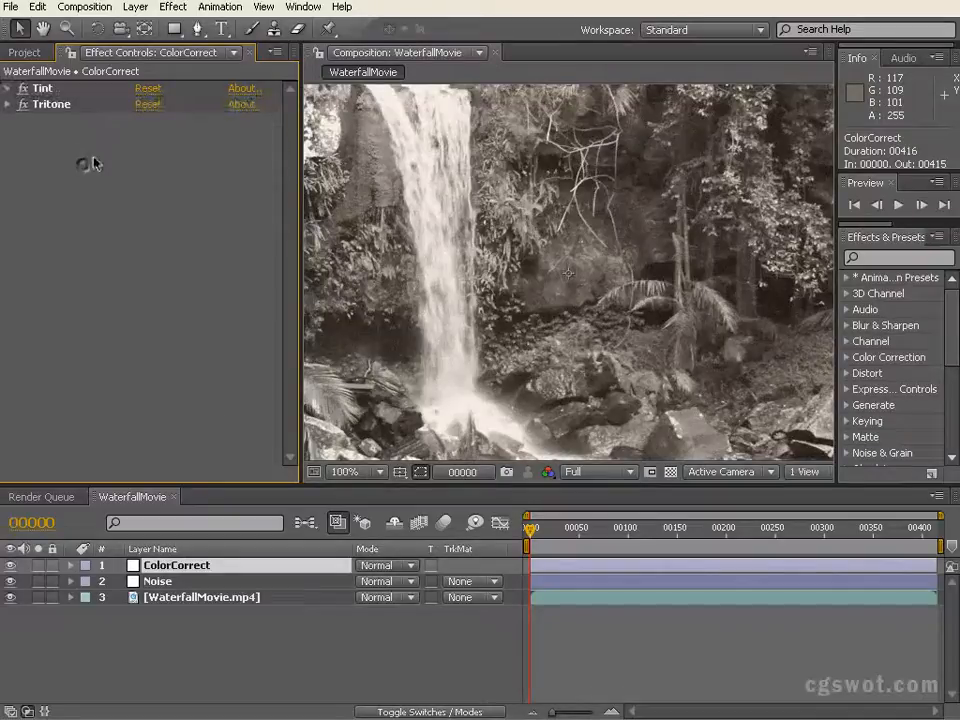
Step: Add the Brightness & Contrast color correction effect to the ColorCorrect layer and lower its Brightness to -30
{"action": "right_click", "coordinate": [141, 447]}
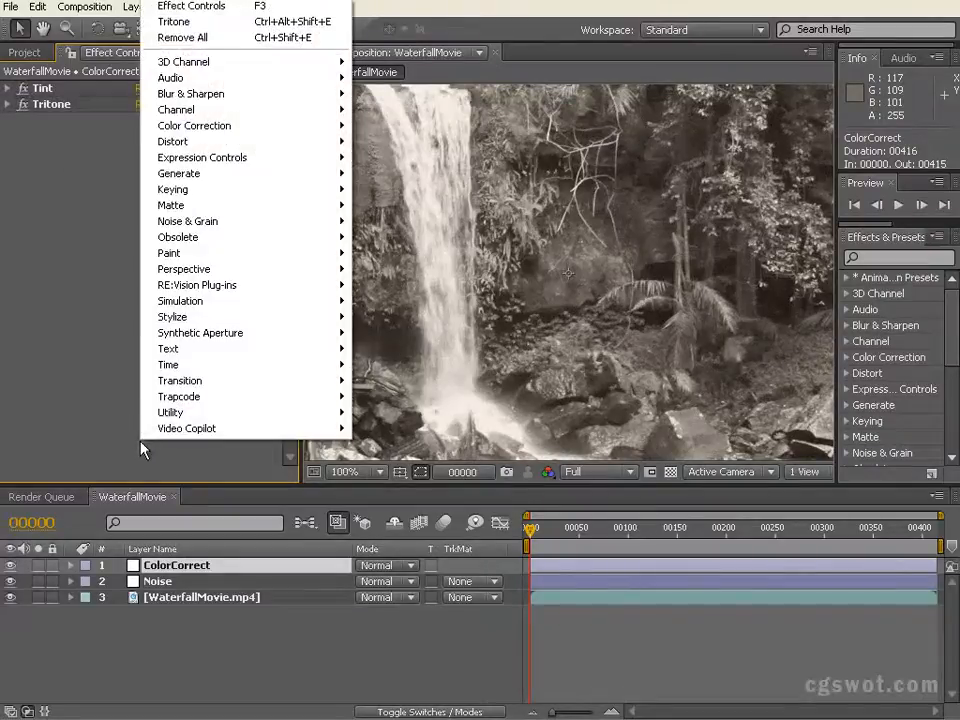
{"action": "mouse_move", "coordinate": [242, 128]}
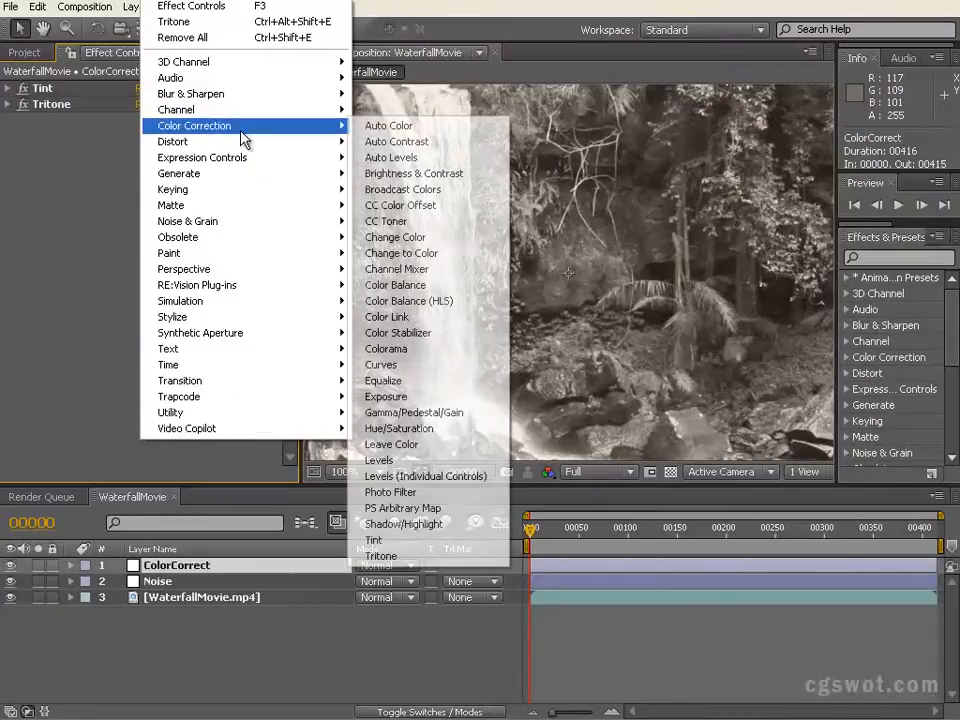
{"action": "left_click", "coordinate": [445, 178]}
{"action": "left_click_drag", "start_coordinate": [146, 152], "coordinate": [118, 153]}
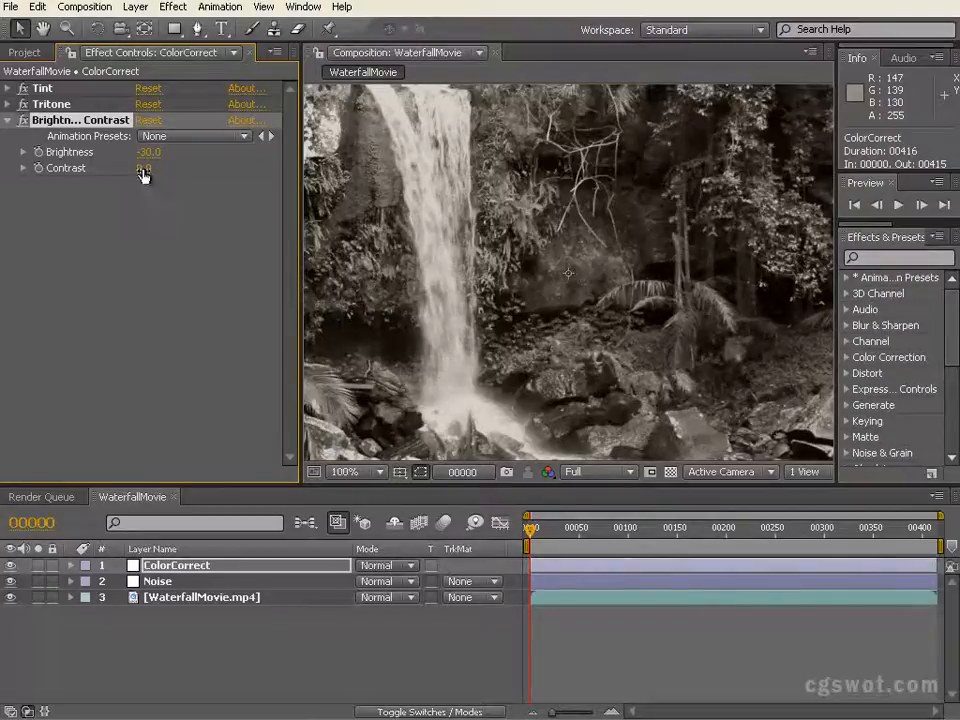
Step: Set the Brightness & Contrast effect's Contrast to -41, lower Brightness slightly below -30, and collapse the effect
{"action": "left_click_drag", "start_coordinate": [144, 172], "coordinate": [107, 169]}
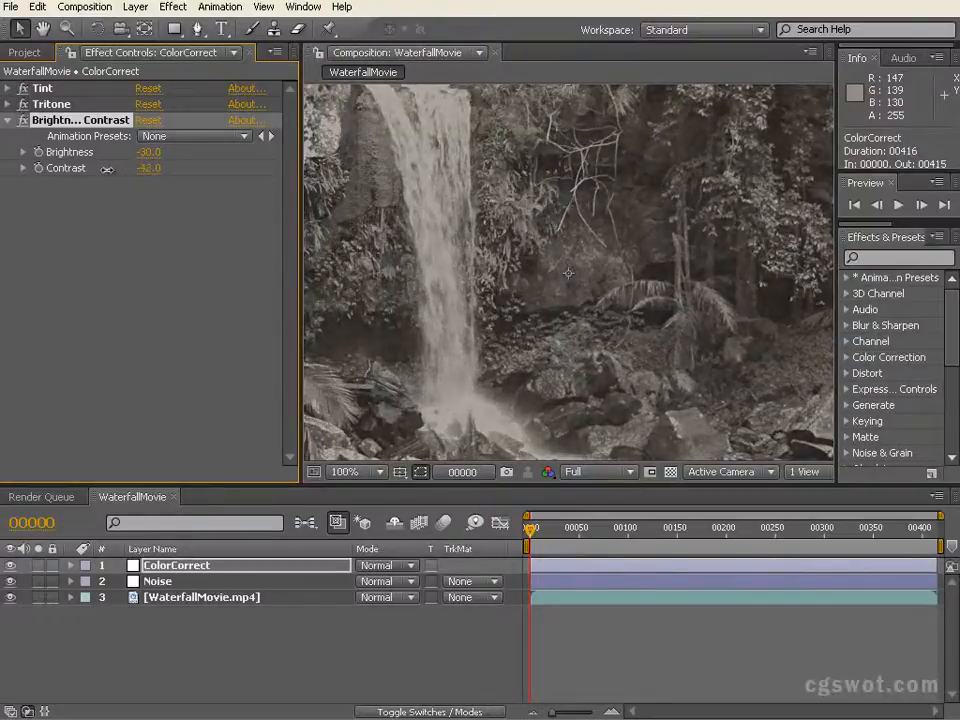
{"action": "left_click", "coordinate": [147, 169]}
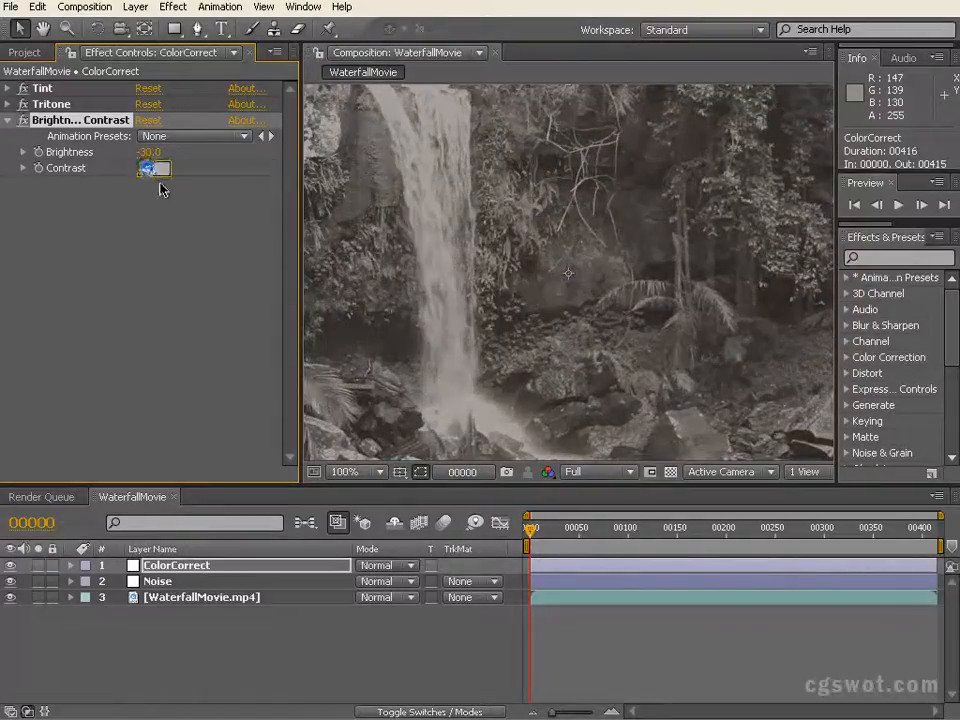
{"action": "left_click", "coordinate": [113, 273]}
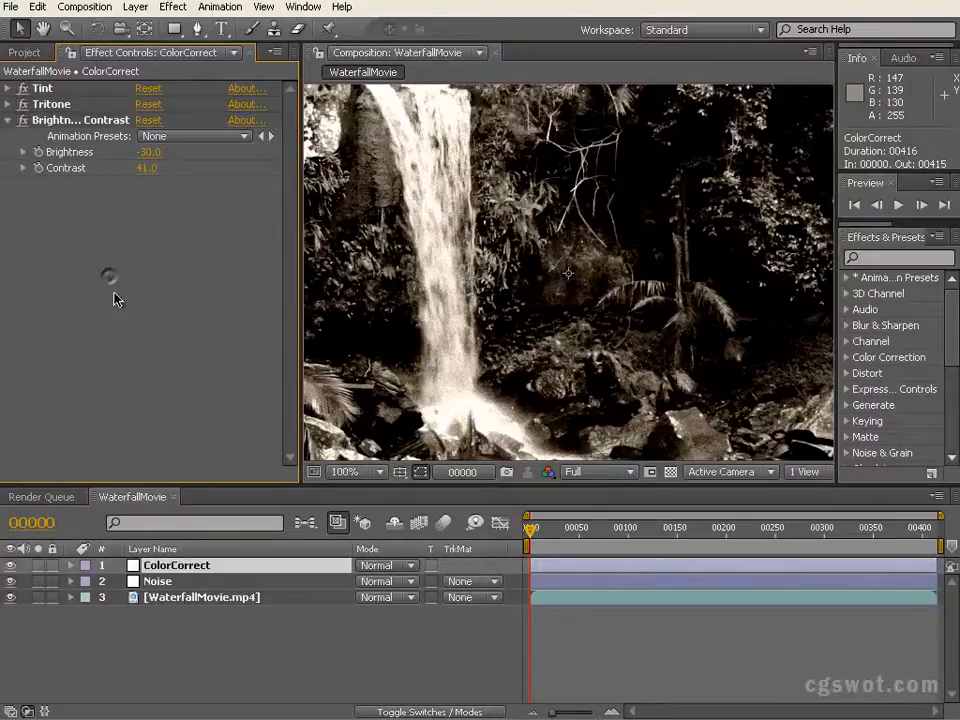
{"action": "left_click", "coordinate": [147, 170]}
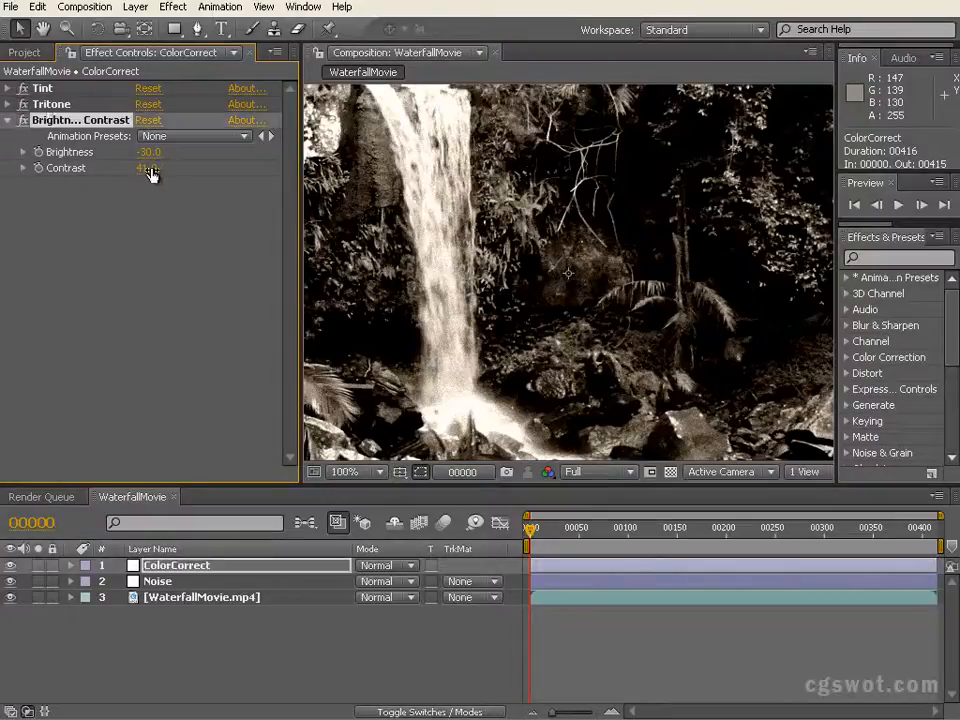
{"action": "type", "text": "-41"}
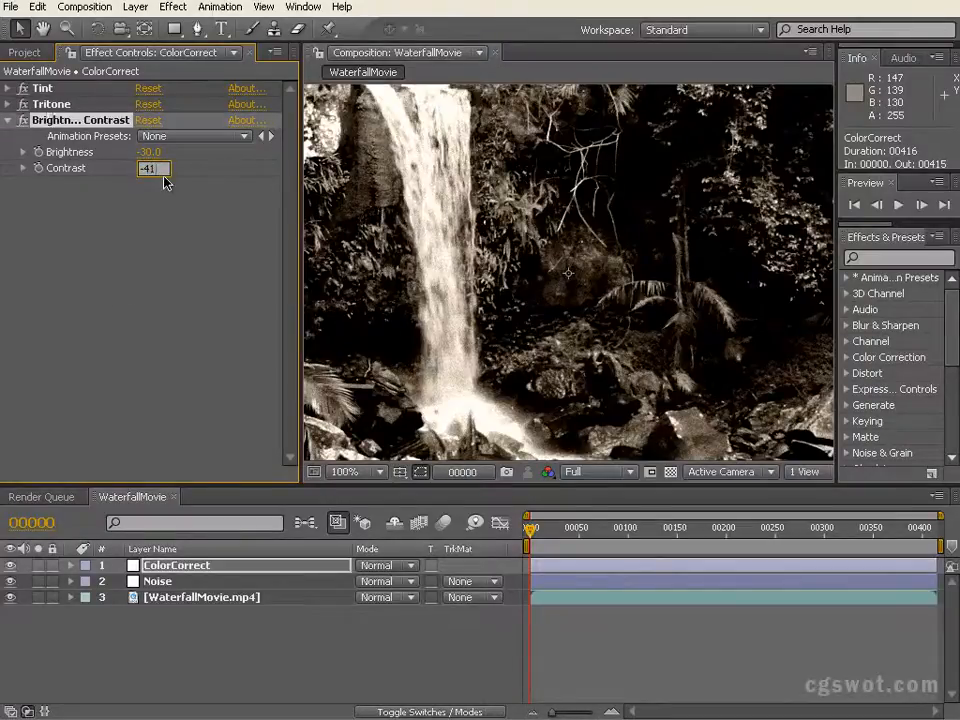
{"action": "left_click", "coordinate": [141, 231]}
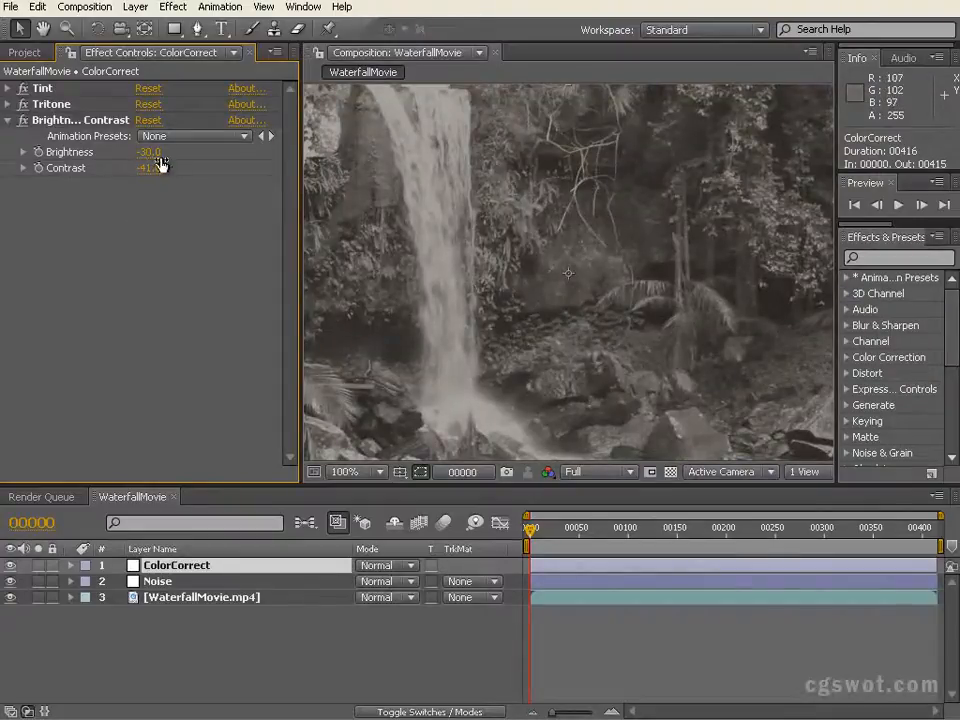
{"action": "mouse_move", "coordinate": [153, 156]}
{"action": "left_mouse_down"}
{"action": "mouse_move", "coordinate": [184, 152]}
{"action": "mouse_move", "coordinate": [153, 152]}
{"action": "left_mouse_up"}
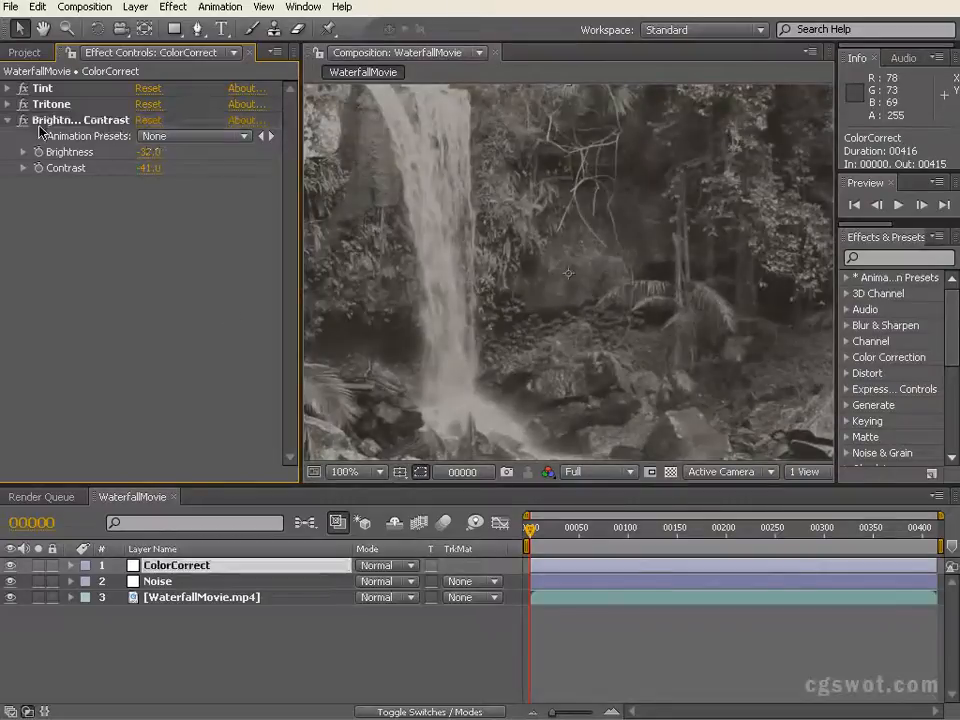
{"action": "left_click", "coordinate": [8, 121]}
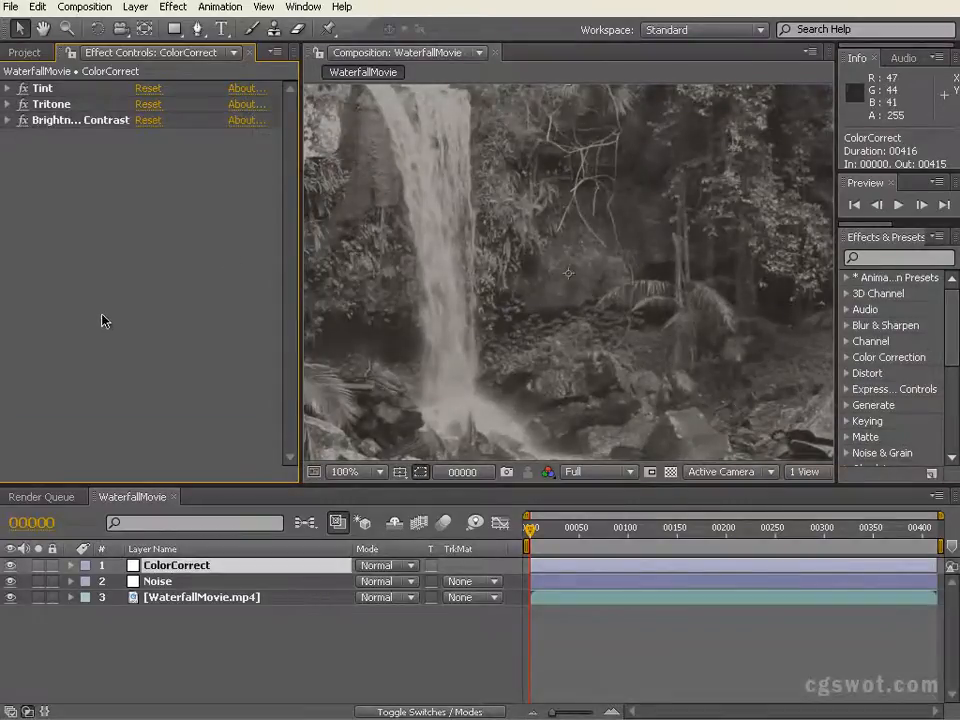
Step: Add the Curves effect to the ColorCorrect layer and shape the RGB curve with a raised upper-middle point and a lower shadow point
{"action": "right_click", "coordinate": [124, 230]}
{"action": "mouse_move", "coordinate": [235, 357]}
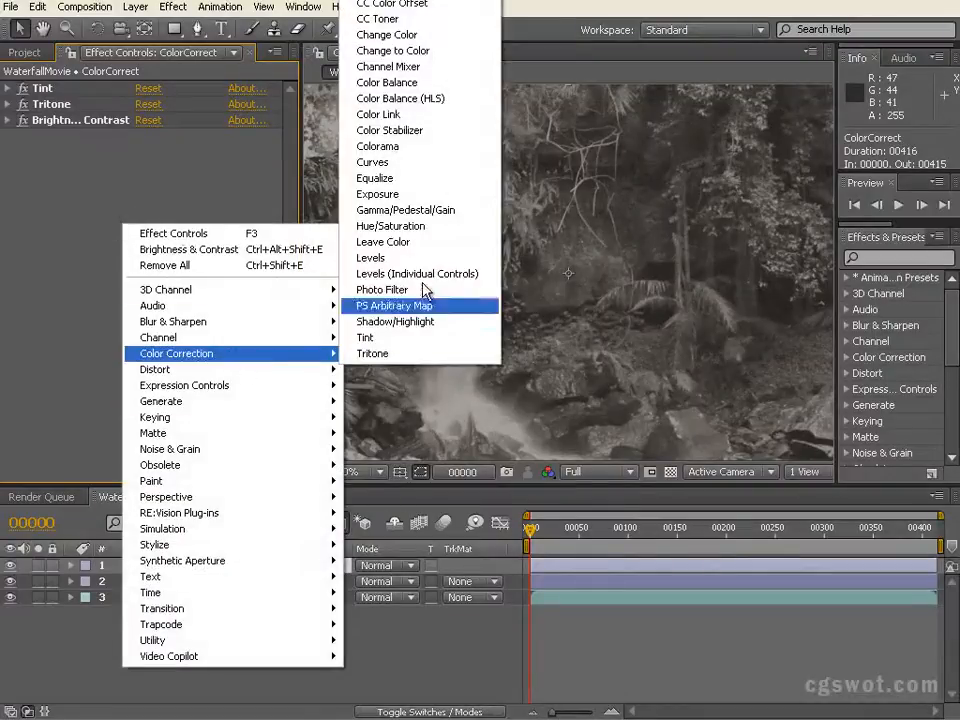
{"action": "left_click", "coordinate": [418, 162]}
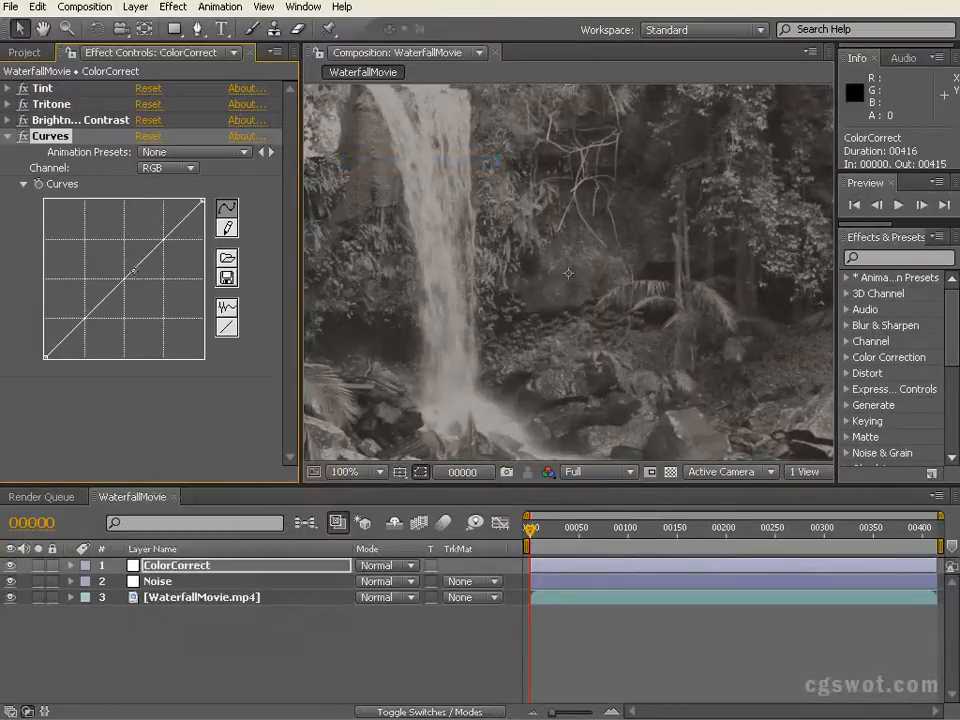
{"action": "left_click_drag", "start_coordinate": [141, 264], "coordinate": [129, 250]}
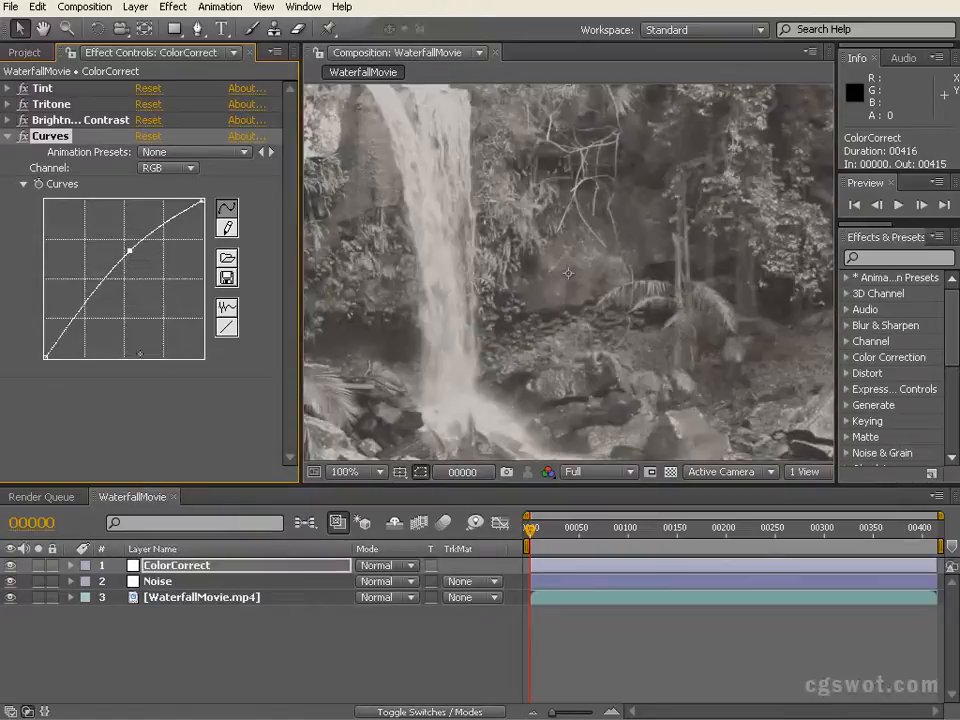
{"action": "mouse_move", "coordinate": [92, 298]}
{"action": "left_mouse_down"}
{"action": "mouse_move", "coordinate": [96, 313]}
{"action": "mouse_move", "coordinate": [94, 303]}
{"action": "left_mouse_up"}
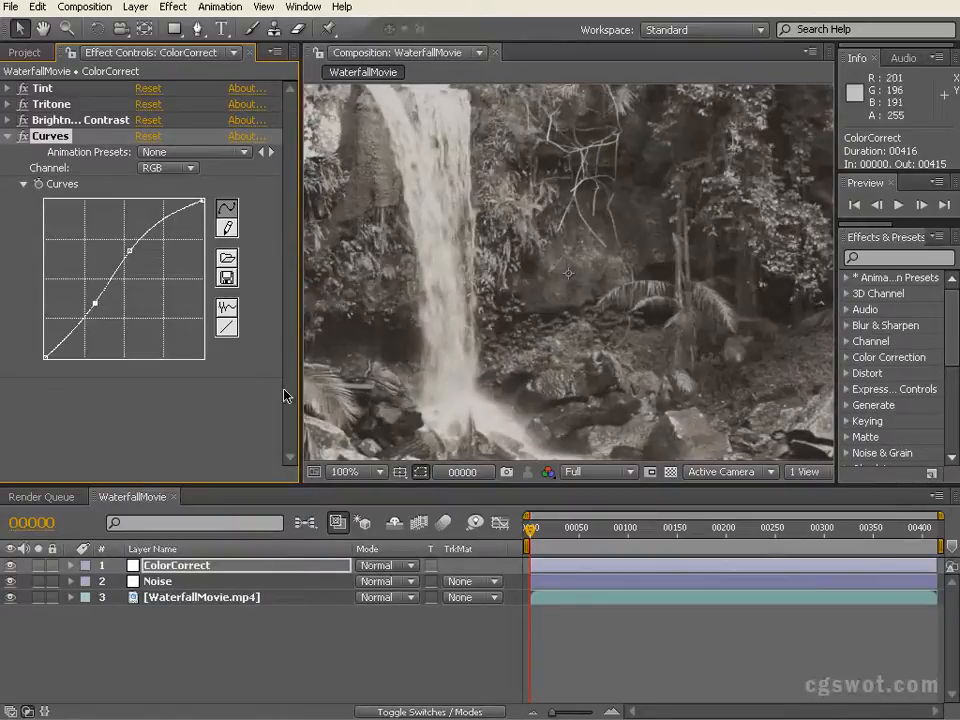
Step: Compare the footage with Curves off and on, scrub to about frame 195 and back to the start, and collapse the effect
{"action": "left_click", "coordinate": [22, 138]}
{"action": "left_click", "coordinate": [22, 138]}
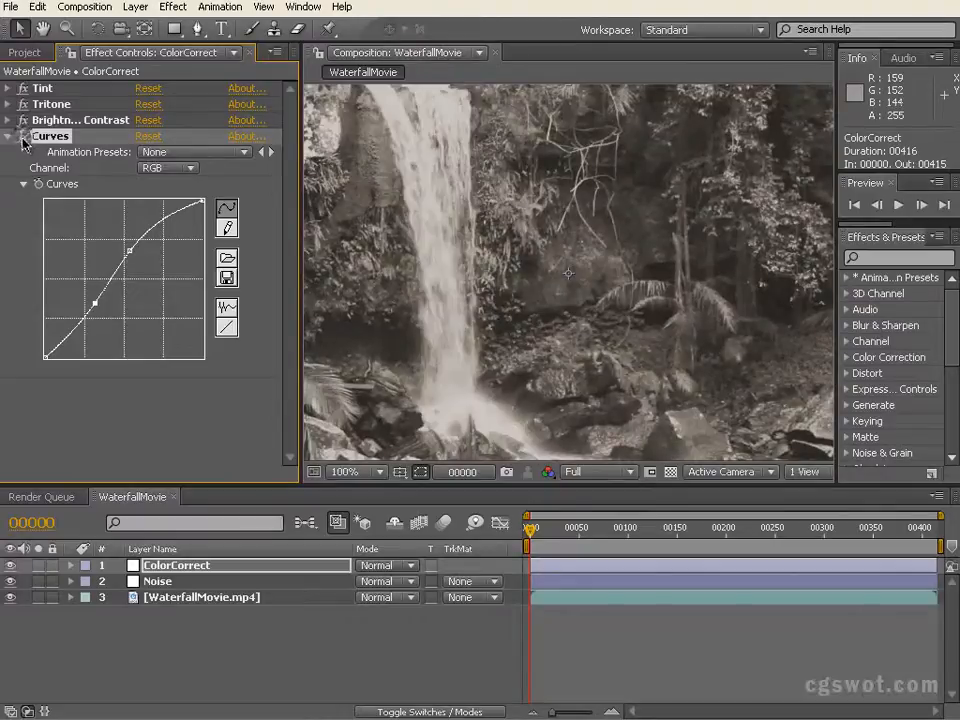
{"action": "left_click", "coordinate": [22, 138]}
{"action": "left_click", "coordinate": [22, 138]}
{"action": "scroll", "coordinate": [649, 295], "scroll_direction": "down", "scroll_amount": 1}
{"action": "scroll", "coordinate": [649, 297], "scroll_direction": "up", "scroll_amount": 1}
{"action": "left_click_drag", "start_coordinate": [530, 530], "coordinate": [721, 543]}
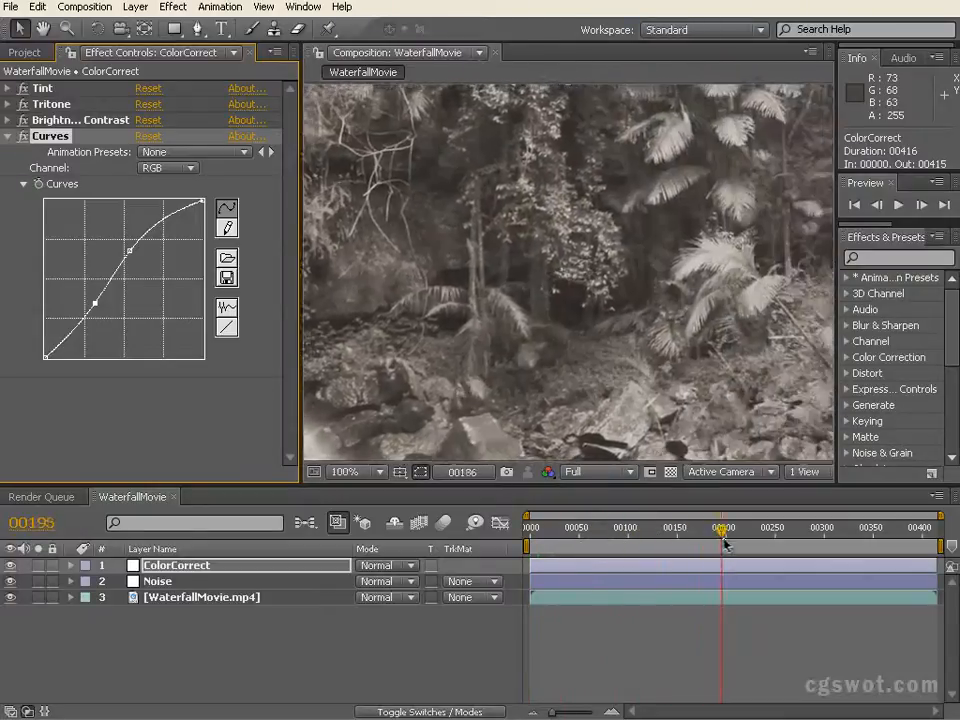
{"action": "left_click_drag", "start_coordinate": [657, 543], "coordinate": [510, 543]}
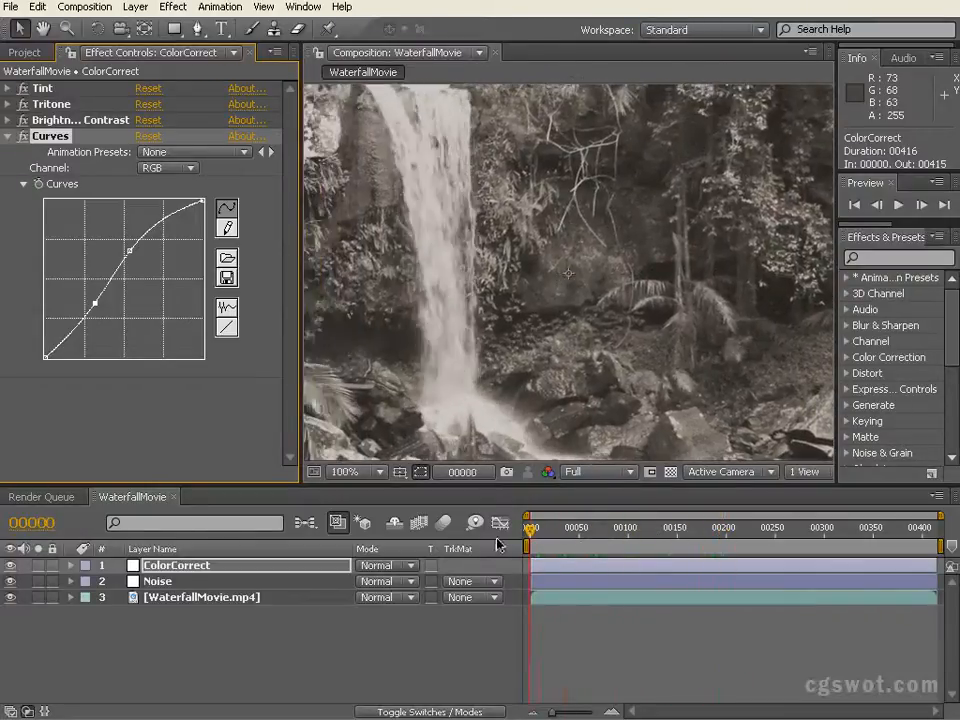
{"action": "left_click", "coordinate": [6, 137]}
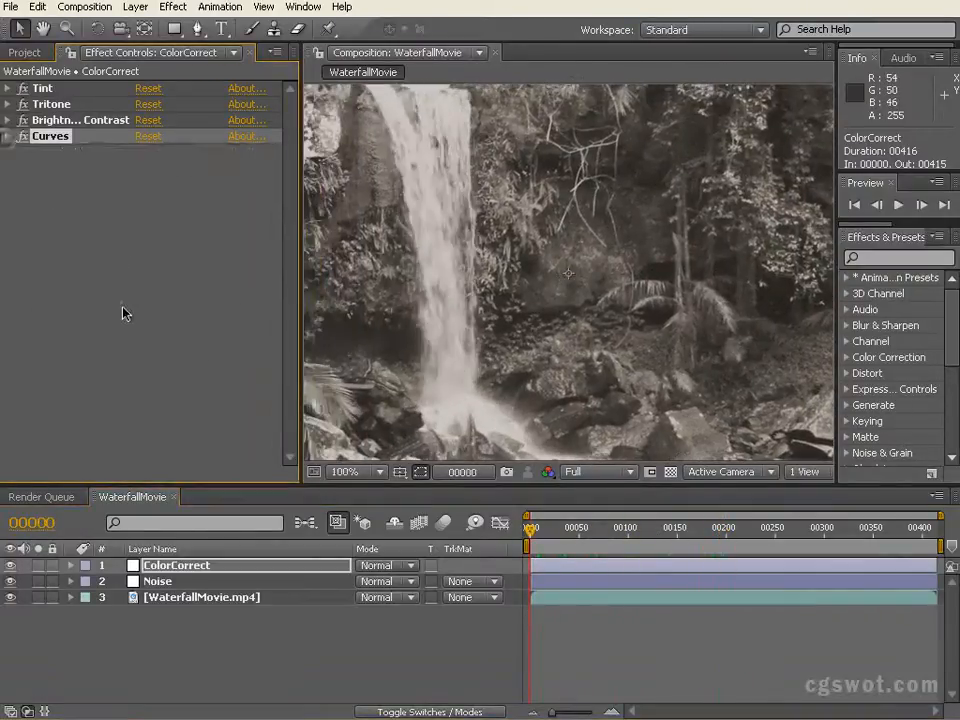
Step: Apply Fast Blur to the WaterfallMovie.mp4 layer with Repeat Edge Pixels enabled and Blurriness set to 1
{"action": "left_click", "coordinate": [173, 600]}
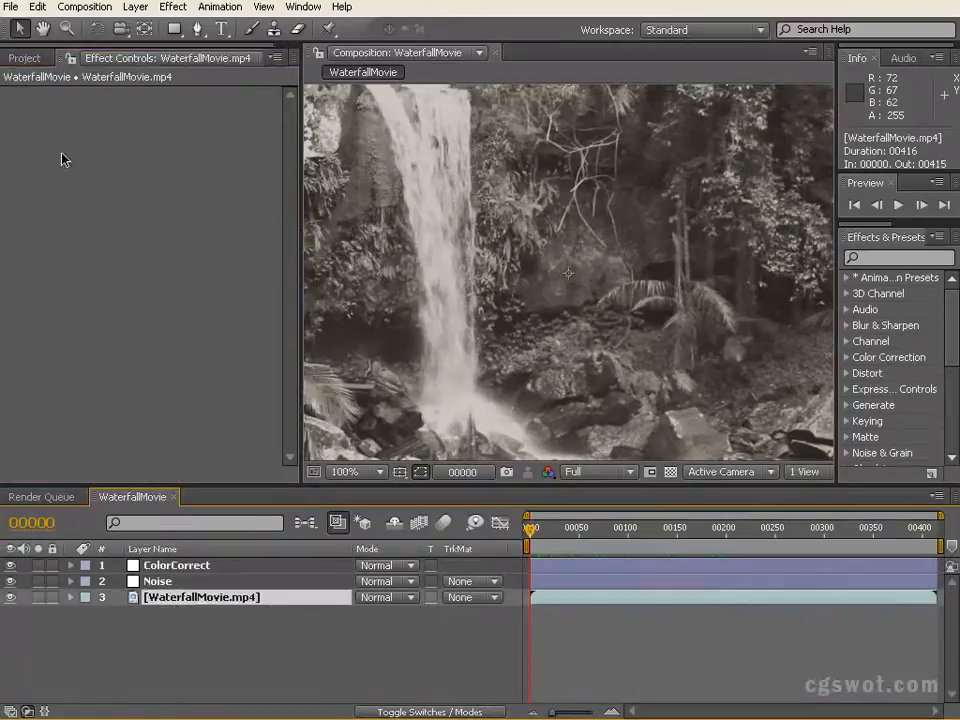
{"action": "right_click", "coordinate": [104, 140]}
{"action": "mouse_move", "coordinate": [172, 248]}
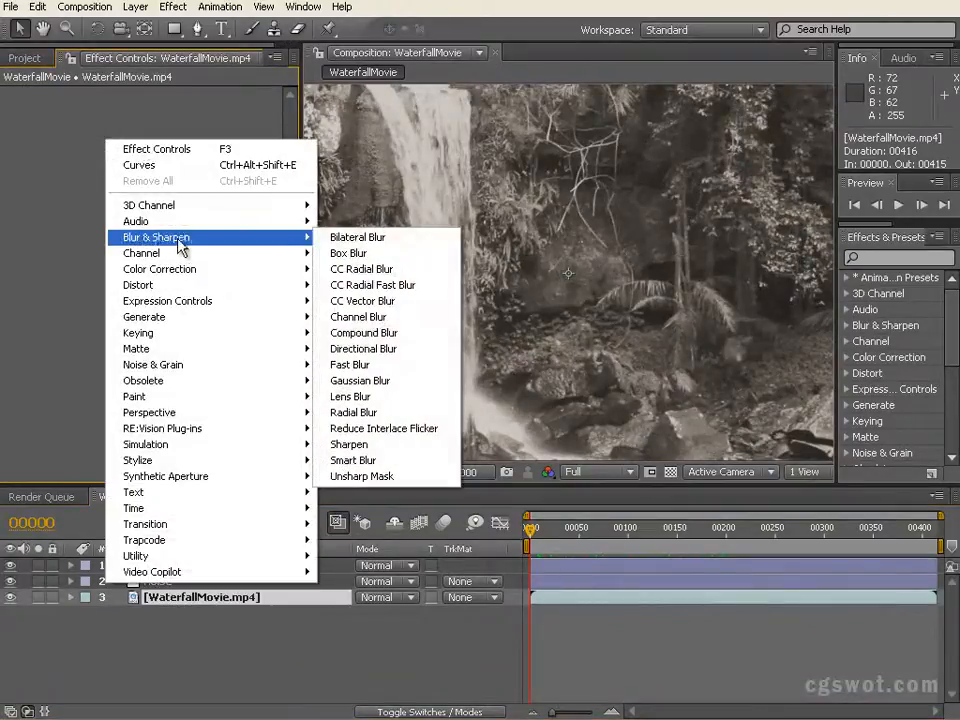
{"action": "left_click", "coordinate": [356, 366]}
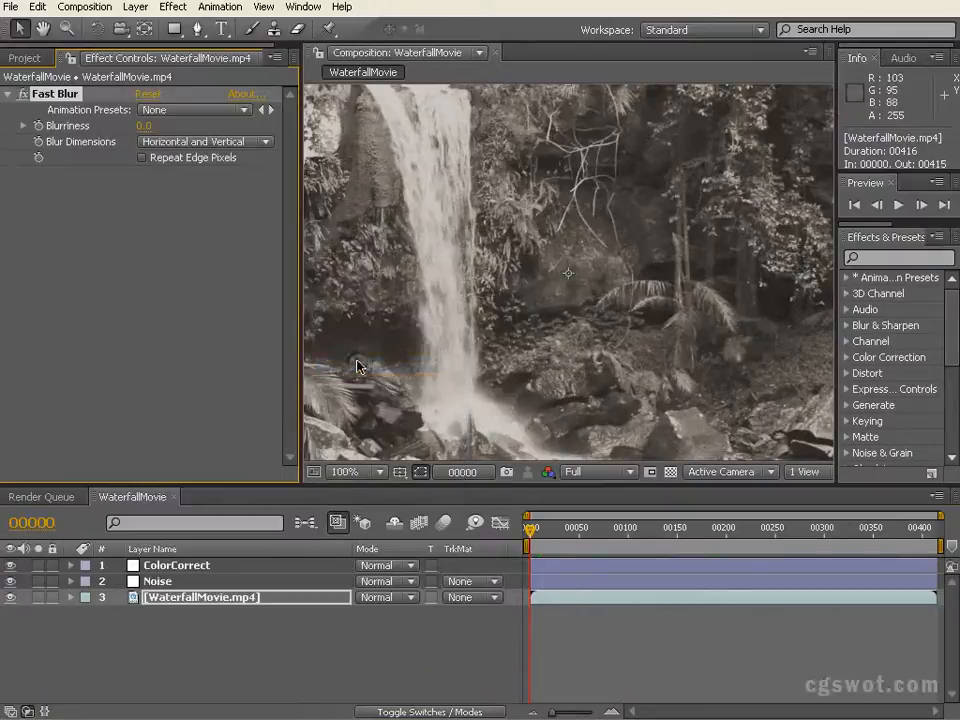
{"action": "left_click", "coordinate": [143, 158]}
{"action": "left_click", "coordinate": [144, 126]}
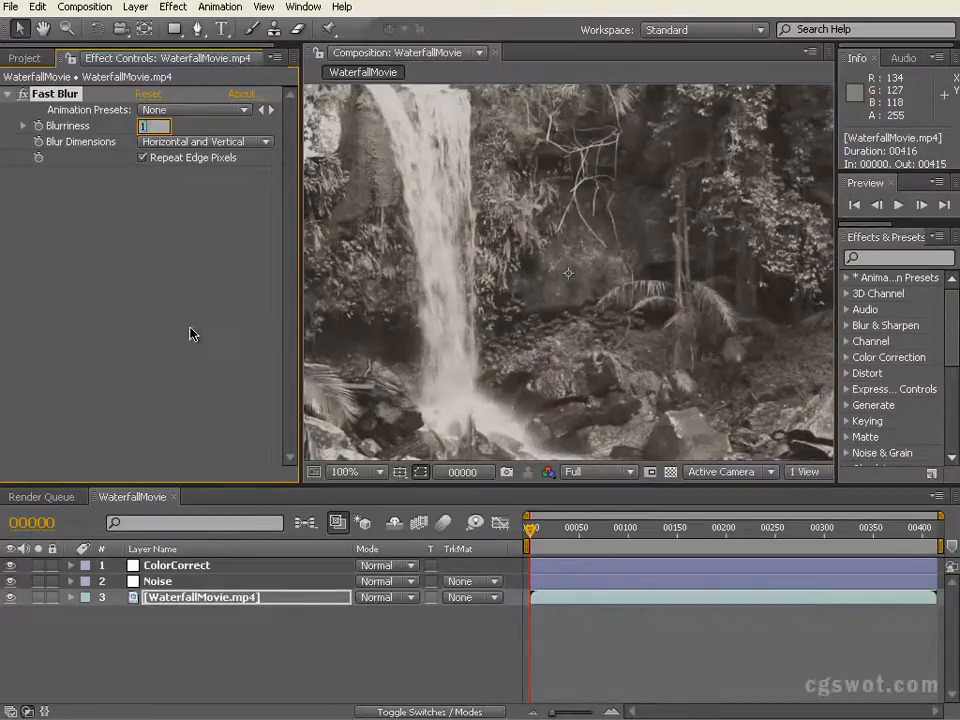
{"action": "type", "text": "1"}
{"action": "key", "text": "Return"}
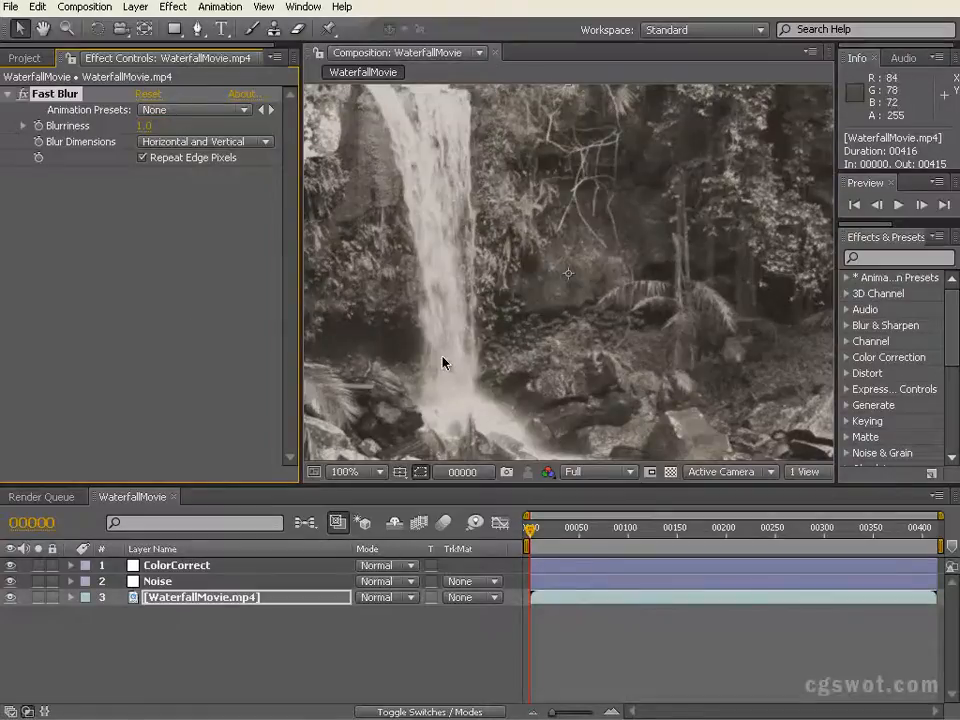
Step: Move the playhead to frame 4 to check the blurred footage and deselect all layers
{"action": "mouse_move", "coordinate": [531, 529]}
{"action": "left_mouse_down"}
{"action": "mouse_move", "coordinate": [709, 530]}
{"action": "mouse_move", "coordinate": [568, 531]}
{"action": "mouse_move", "coordinate": [709, 538]}
{"action": "mouse_move", "coordinate": [533, 531]}
{"action": "left_mouse_up"}
{"action": "key", "text": "comma"}
{"action": "key", "text": "period"}
{"action": "left_click", "coordinate": [316, 642]}
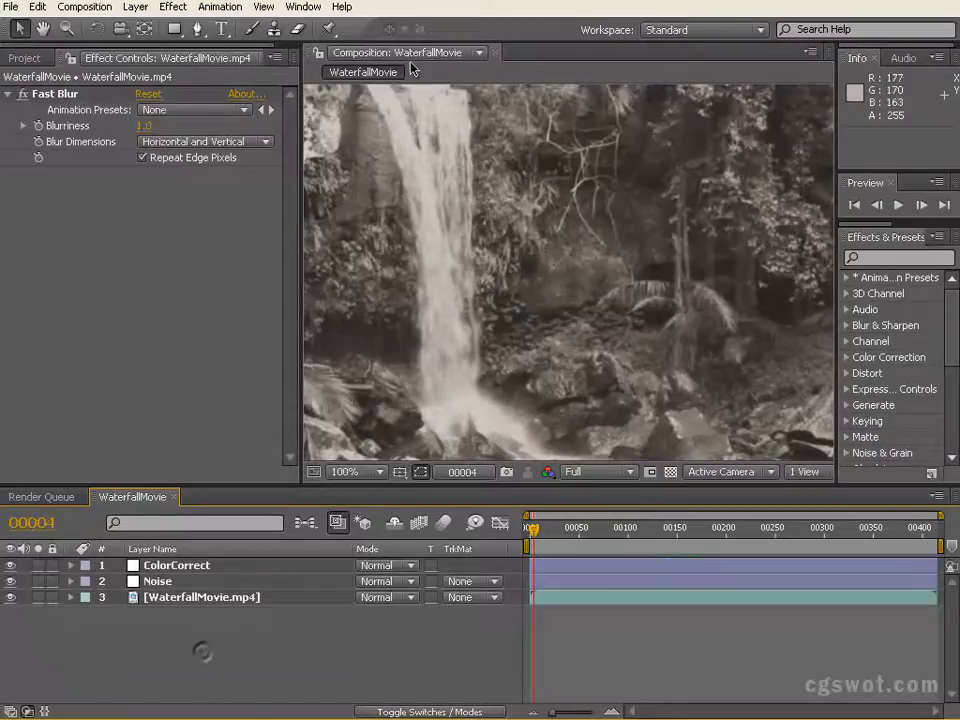
Step: Start a new solid named Scratch, 2 px wide and 500 px high
{"action": "left_click", "coordinate": [134, 7]}
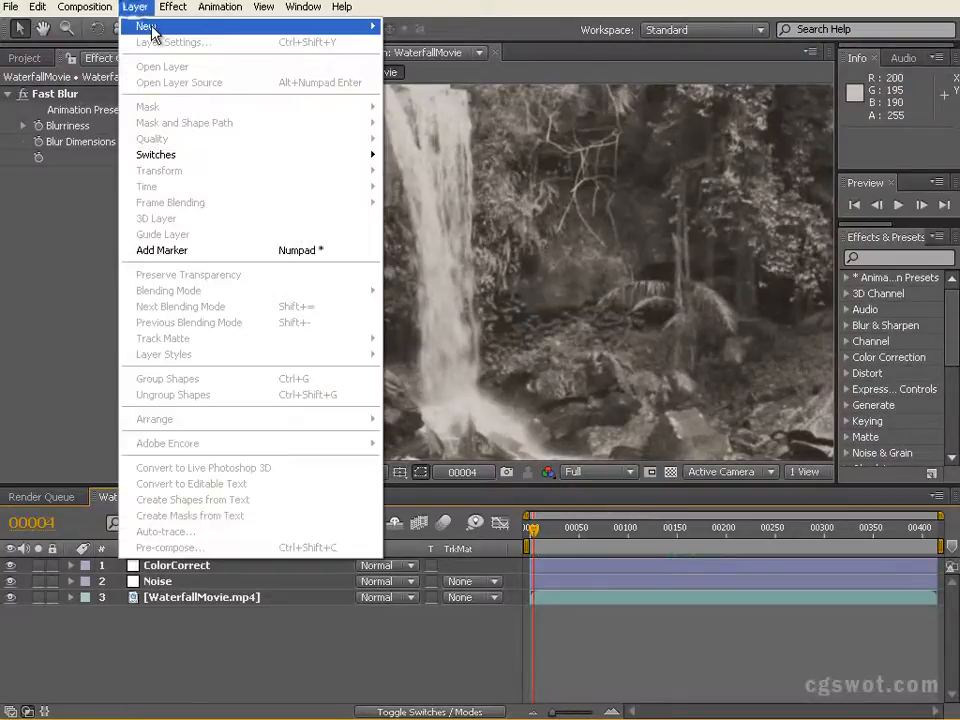
{"action": "mouse_move", "coordinate": [152, 27]}
{"action": "left_click", "coordinate": [470, 43]}
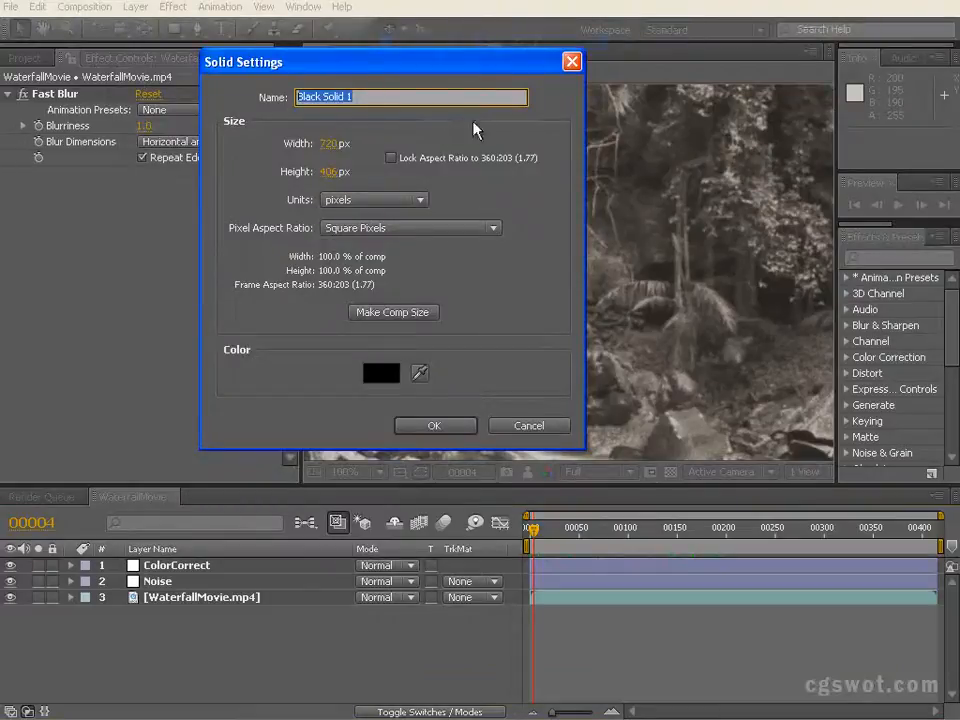
{"action": "type", "text": "Scratch"}
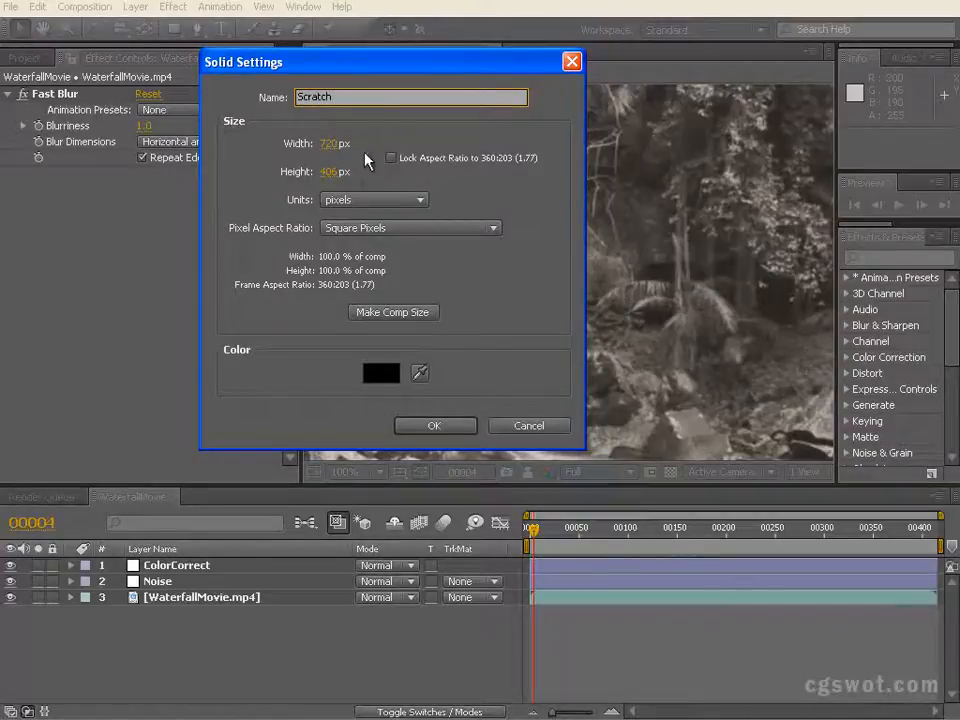
{"action": "left_click", "coordinate": [330, 144]}
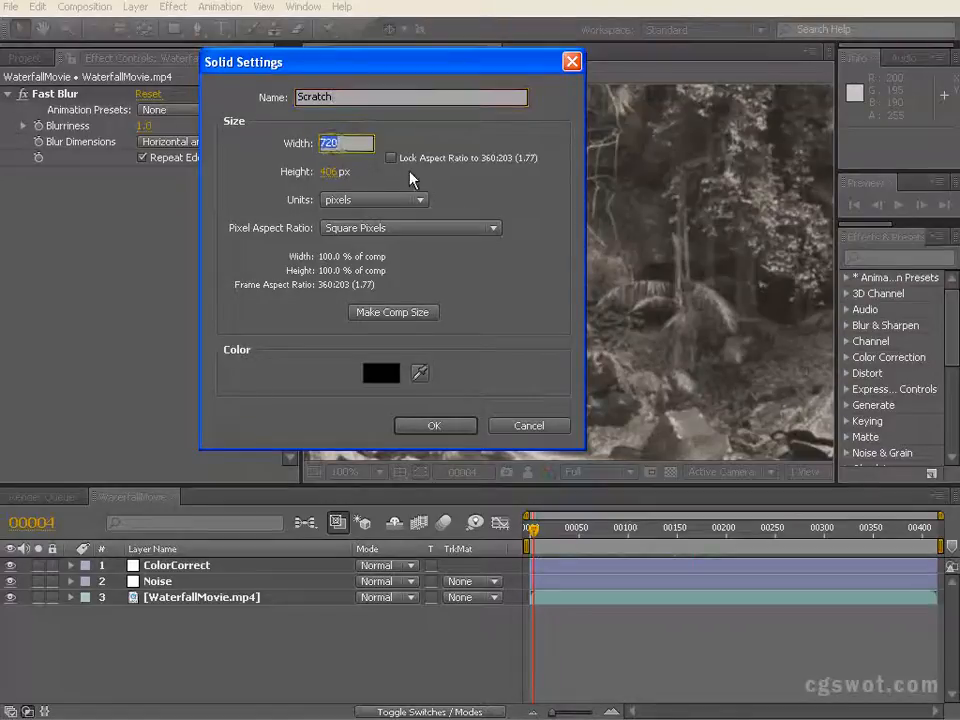
{"action": "type", "text": "2"}
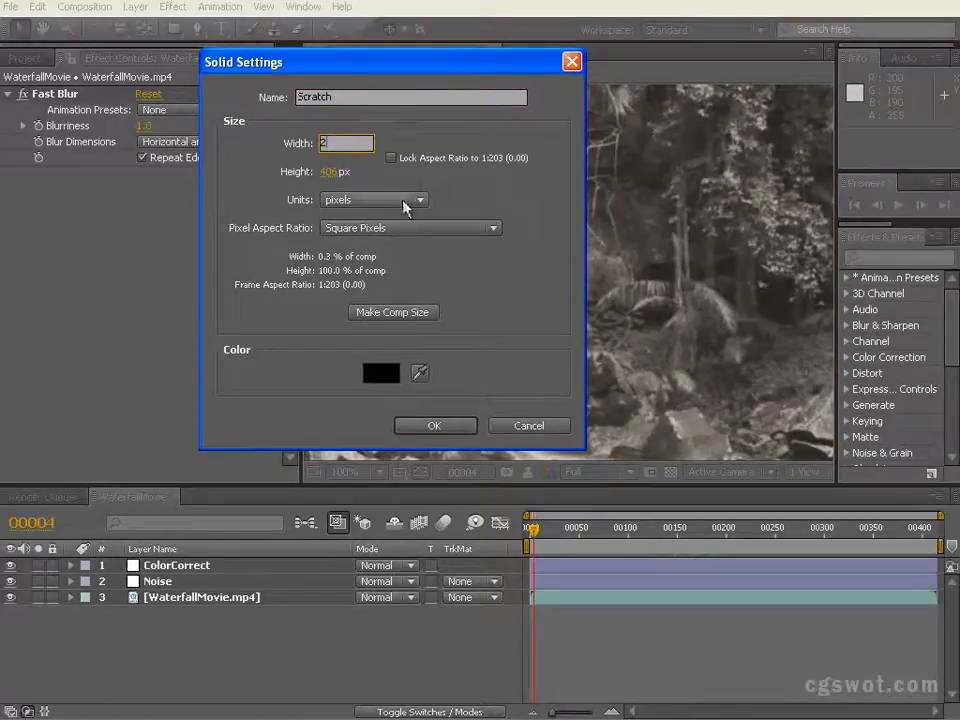
{"action": "left_click", "coordinate": [332, 172]}
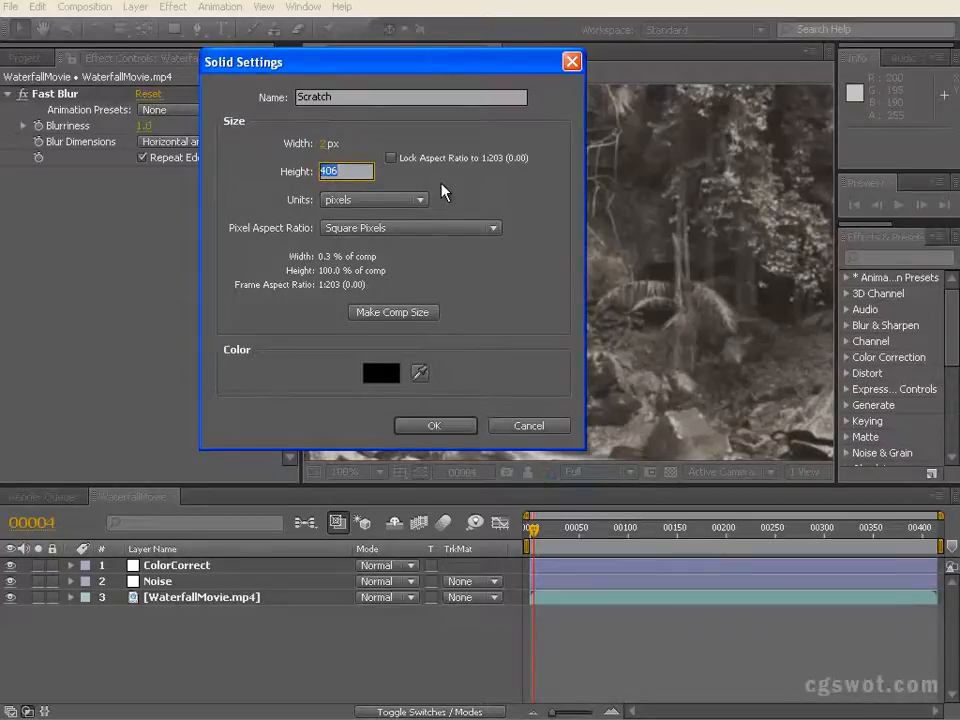
{"action": "type", "text": "5400"}
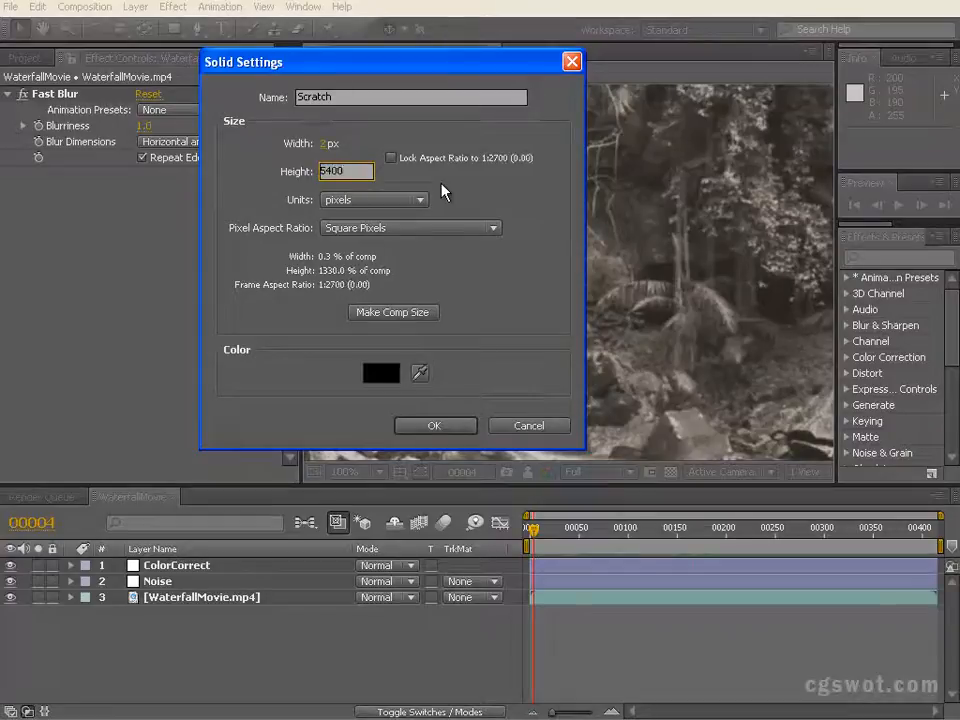
{"action": "key", "text": "BackSpace"}
{"action": "key", "text": "BackSpace"}
{"action": "type", "text": "500"}
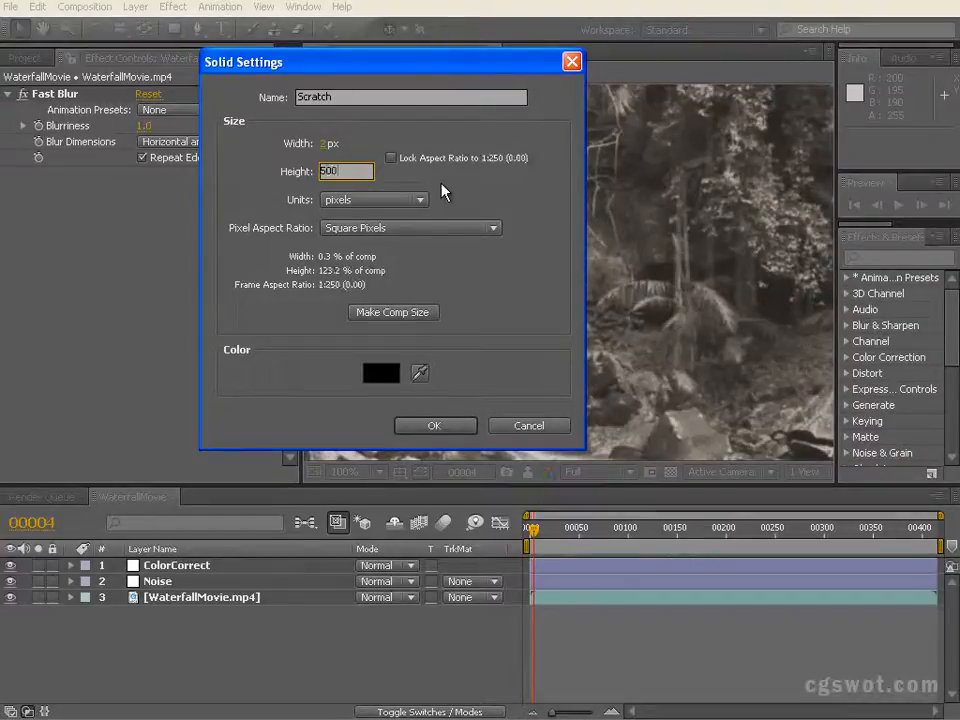
Step: Set the Scratch solid's color to white and create it in the WaterfallMovie composition
{"action": "left_click", "coordinate": [380, 381]}
{"action": "left_click_drag", "start_coordinate": [424, 339], "coordinate": [306, 122]}
{"action": "left_click", "coordinate": [805, 213]}
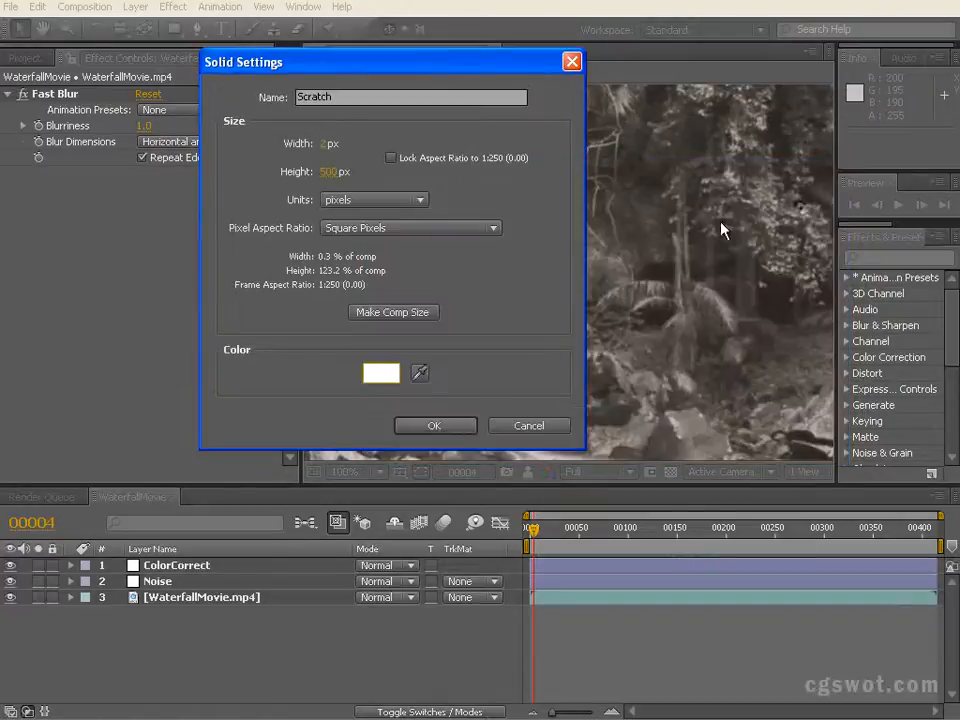
{"action": "left_click", "coordinate": [437, 425]}
Step: Move the Scratch layer below WaterfallMovie.mp4 in the layer stack and solo it
{"action": "scroll", "coordinate": [606, 285], "scroll_direction": "down", "scroll_amount": 1}
{"action": "scroll", "coordinate": [583, 261], "scroll_direction": "up", "scroll_amount": 1}
{"action": "scroll", "coordinate": [580, 363], "scroll_direction": "down", "scroll_amount": 1}
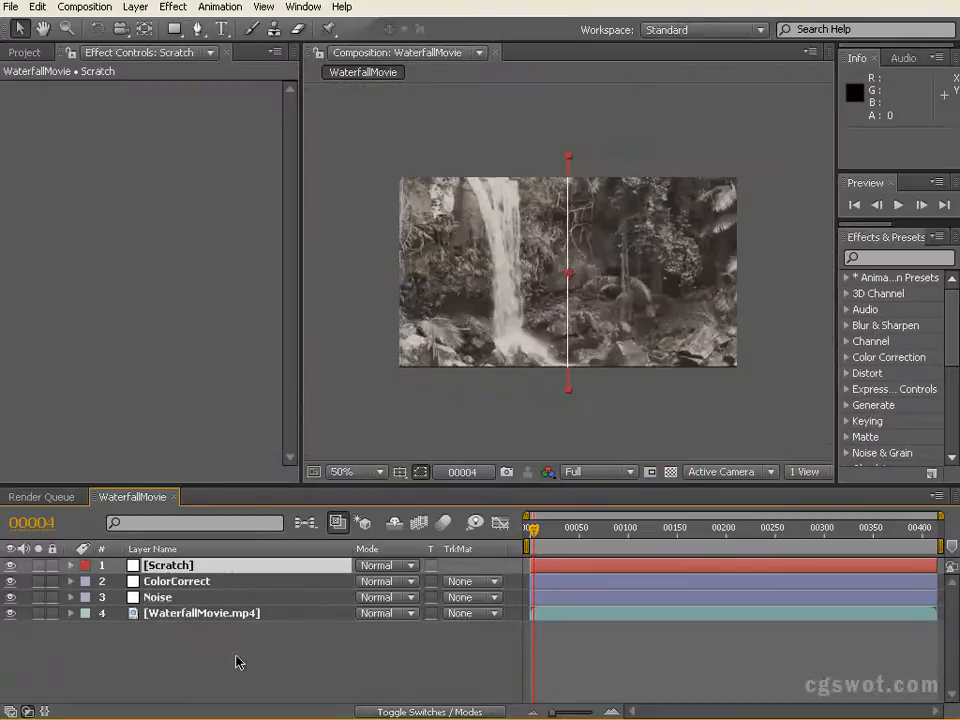
{"action": "left_click_drag", "start_coordinate": [228, 570], "coordinate": [229, 640]}
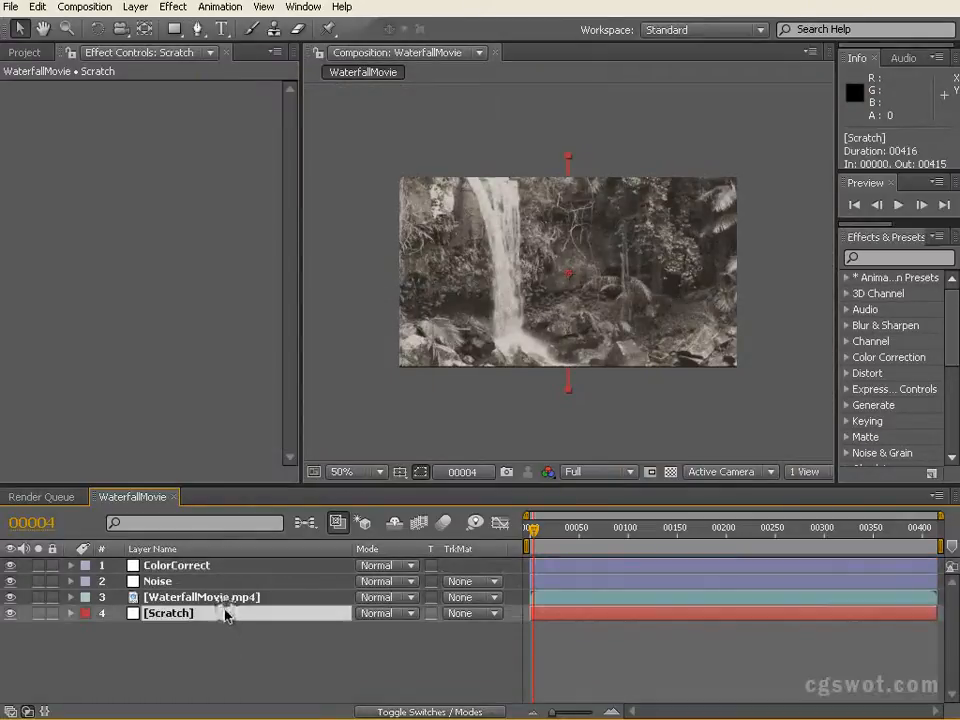
{"action": "left_click", "coordinate": [38, 613]}
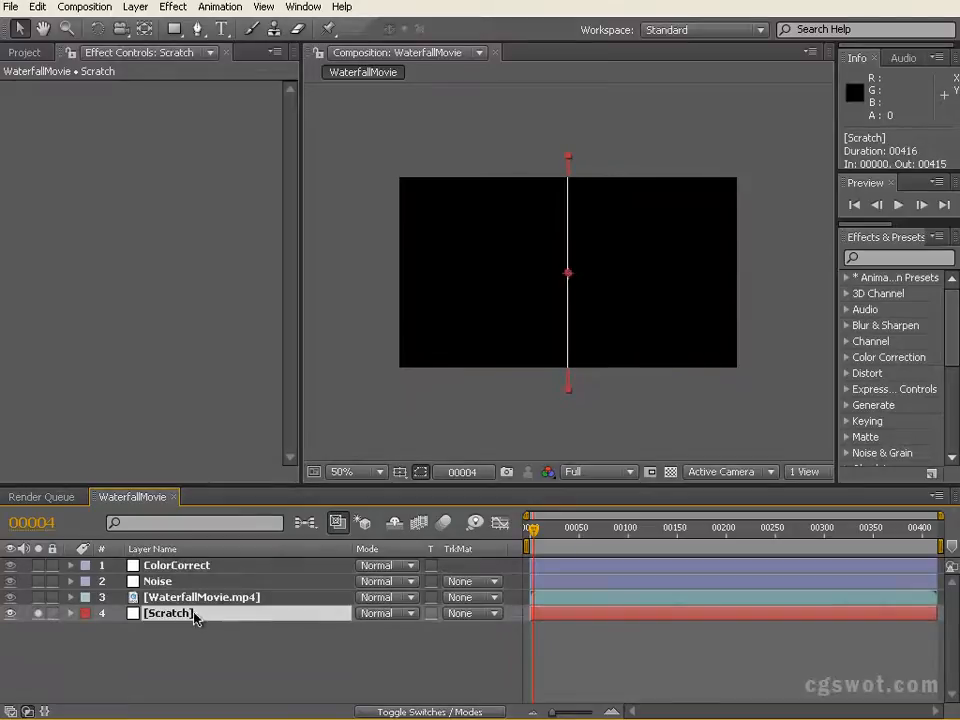
Step: Pre-compose the Scratch layer as ScratchParticle, leaving all attributes in WaterfallMovie, and open the new composition
{"action": "left_click", "coordinate": [136, 8]}
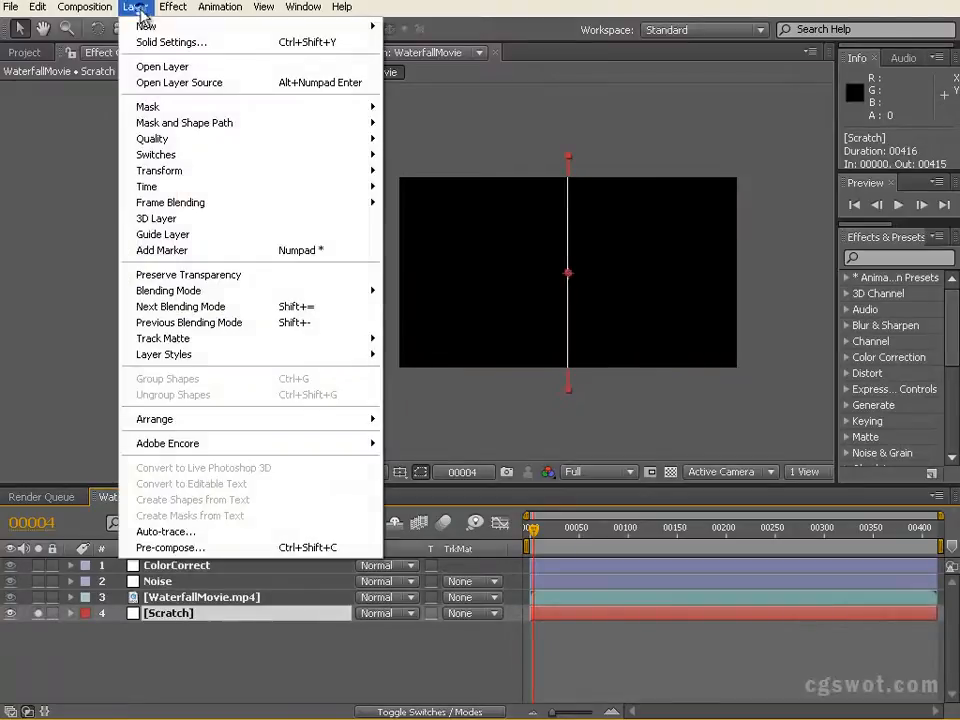
{"action": "left_click", "coordinate": [228, 547]}
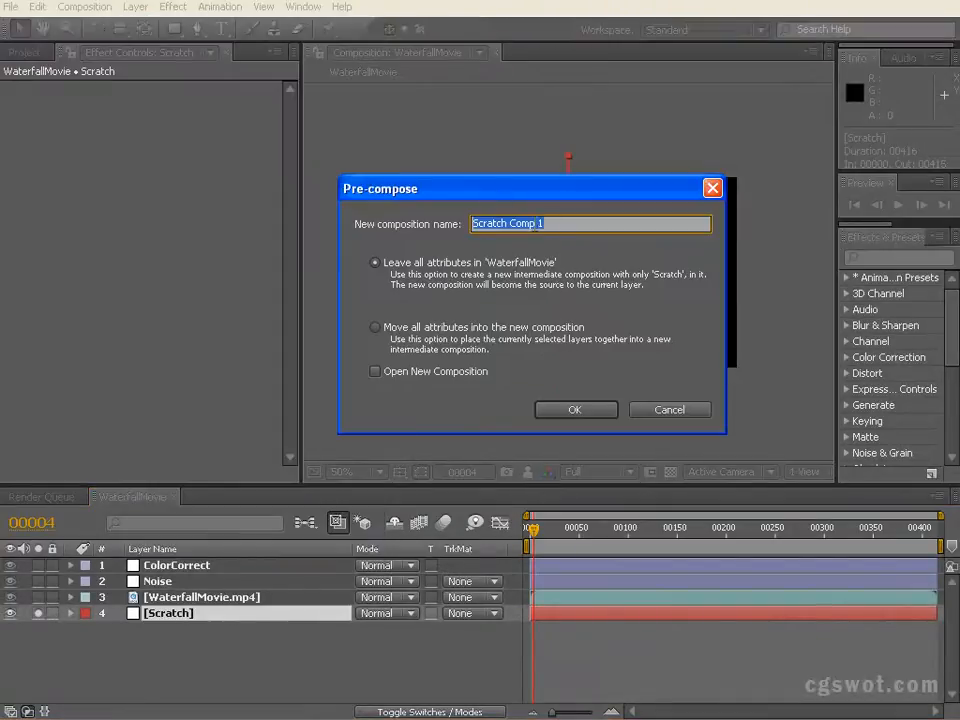
{"action": "left_click_drag", "start_coordinate": [546, 223], "coordinate": [508, 223]}
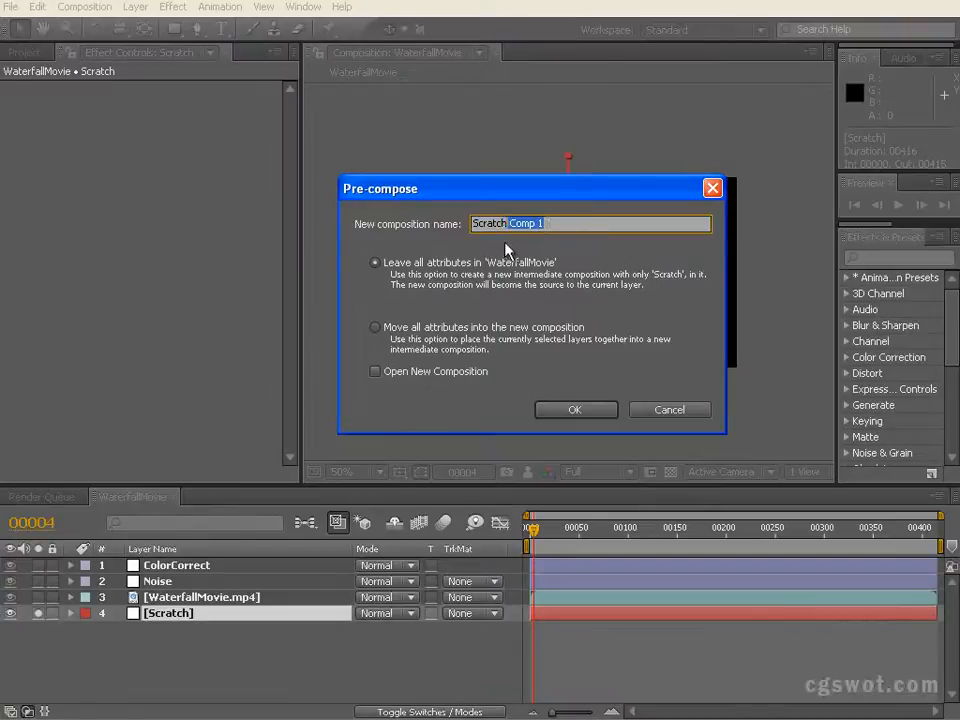
{"action": "key", "text": "BackSpace"}
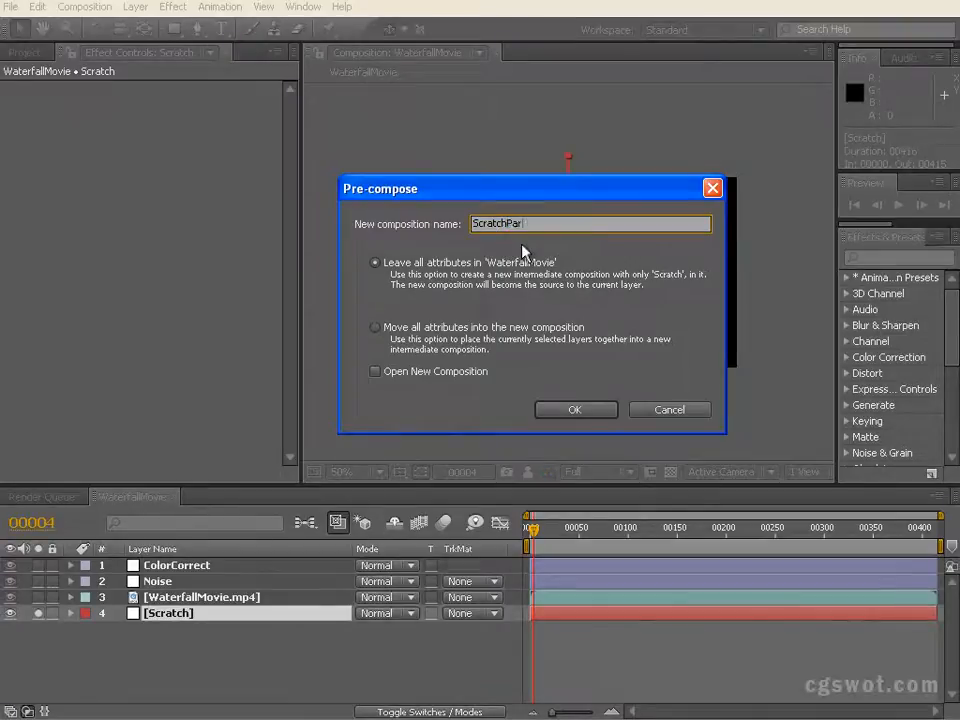
{"action": "type", "text": "Particle"}
{"action": "left_click", "coordinate": [375, 371]}
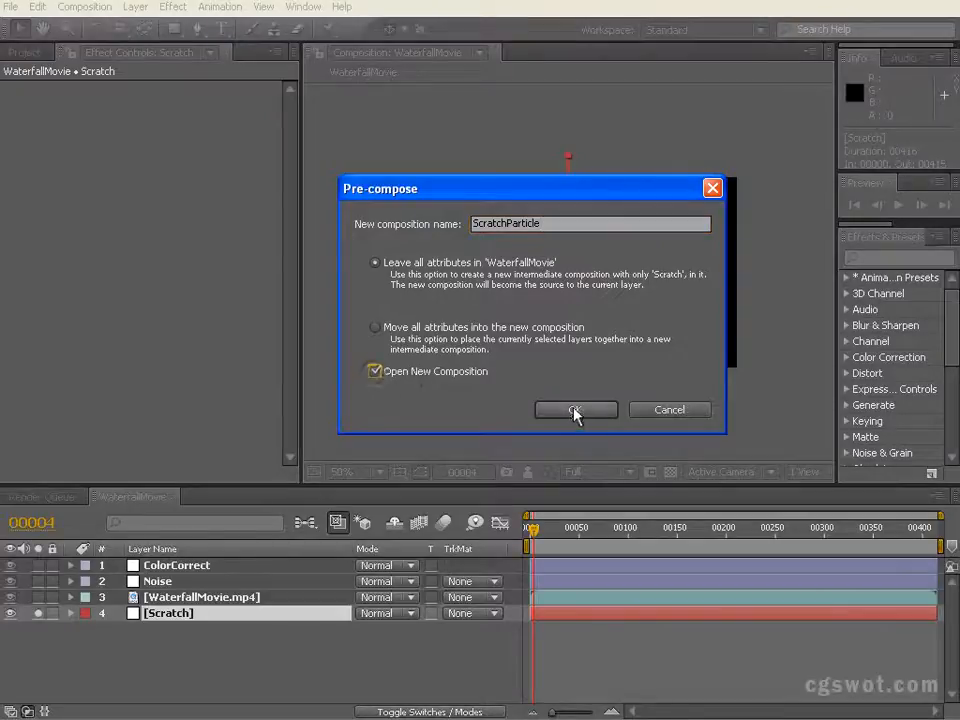
{"action": "left_click", "coordinate": [572, 409]}
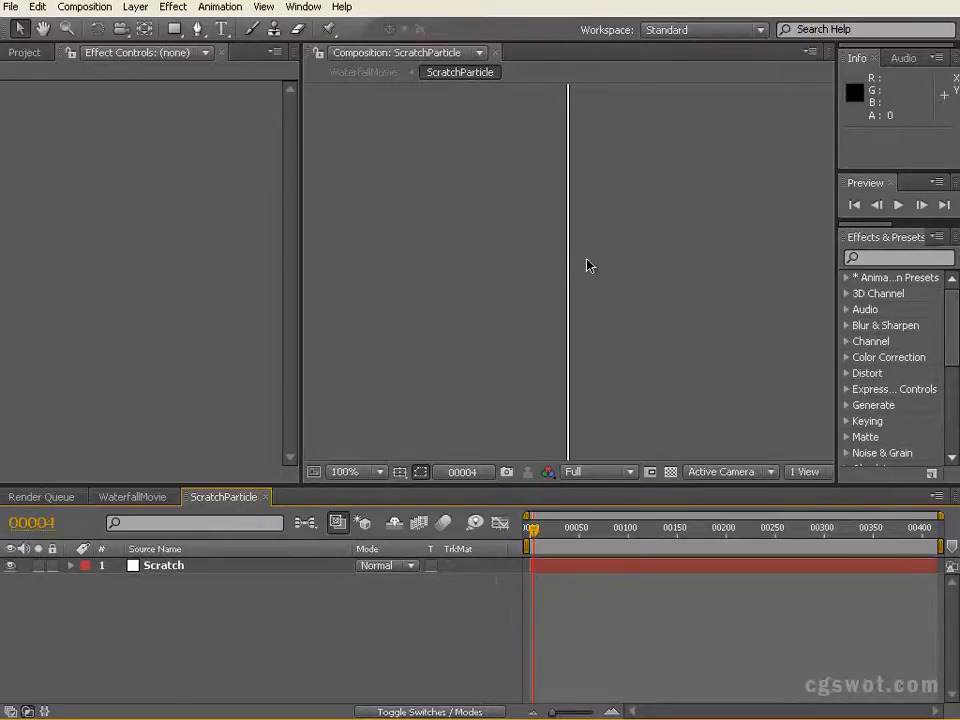
{"action": "scroll", "coordinate": [567, 268], "scroll_direction": "down", "scroll_amount": 2}
{"action": "scroll", "coordinate": [567, 267], "scroll_direction": "up", "scroll_amount": 2}
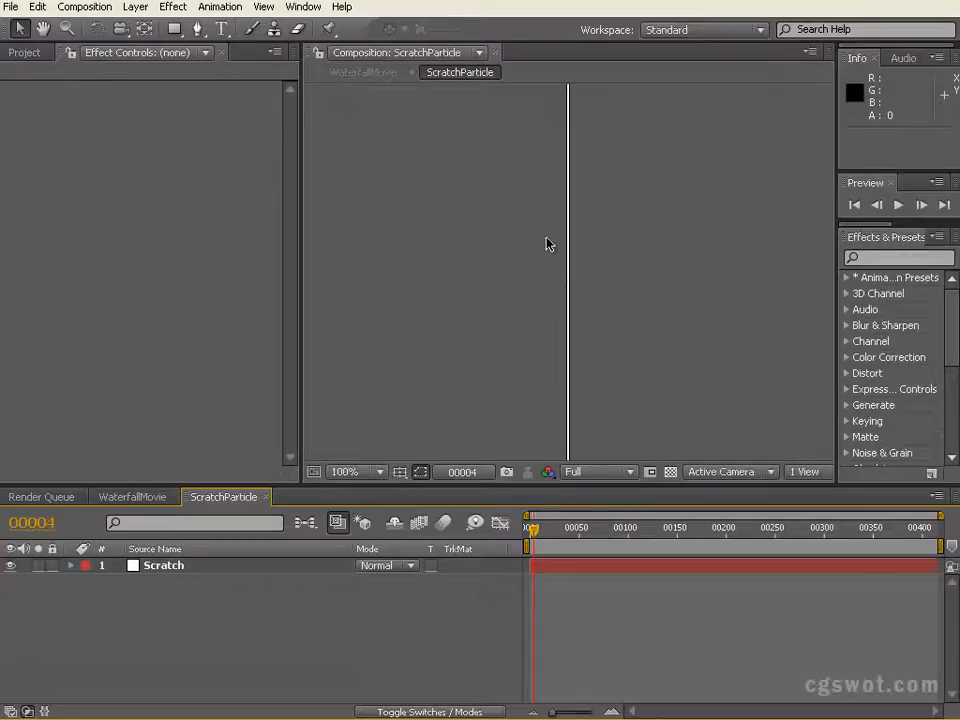
{"action": "scroll", "coordinate": [527, 347], "scroll_direction": "down", "scroll_amount": 2}
{"action": "scroll", "coordinate": [533, 320], "scroll_direction": "up", "scroll_amount": 2}
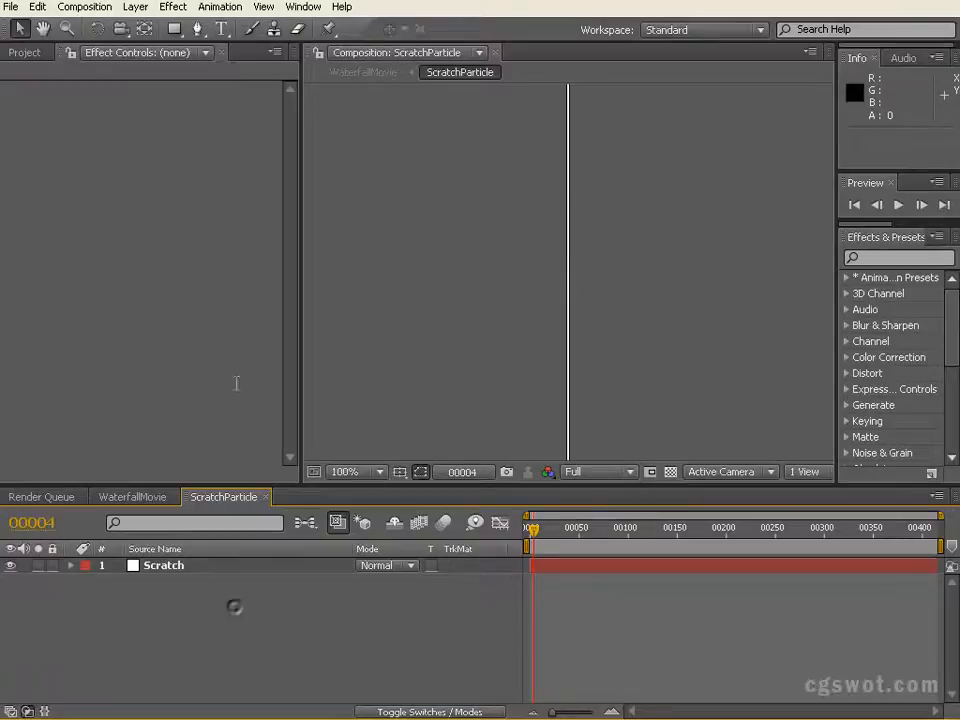
Step: Create a black solid named NoiseMask, 4 px by 500 px, above Scratch in the ScratchParticle composition
{"action": "left_click", "coordinate": [135, 7]}
{"action": "mouse_move", "coordinate": [152, 28]}
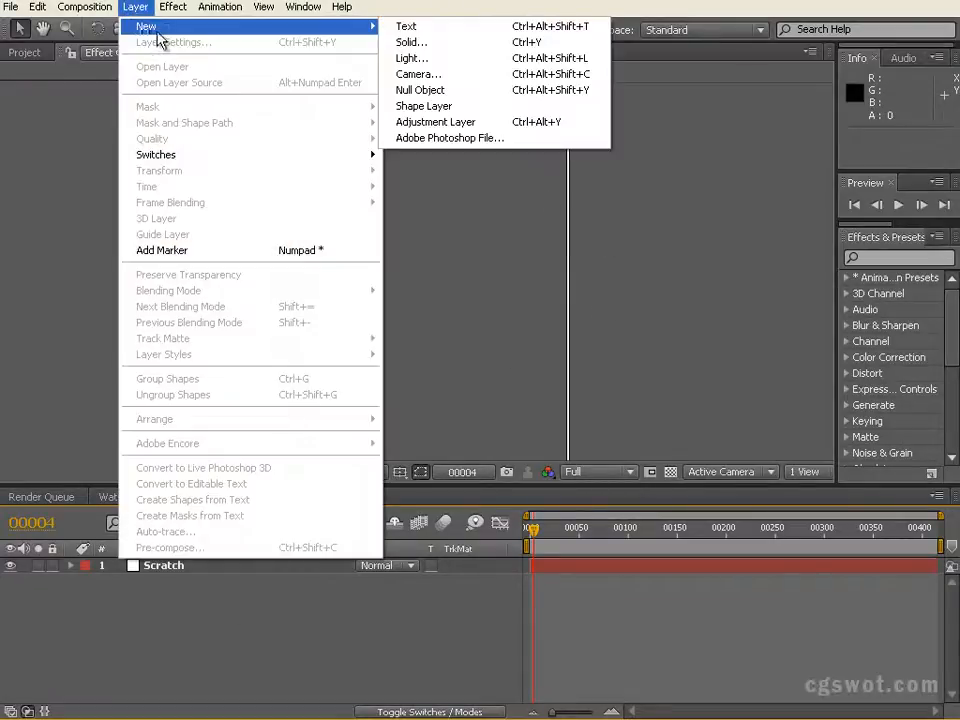
{"action": "left_click", "coordinate": [428, 44]}
{"action": "left_click", "coordinate": [380, 374]}
{"action": "left_click_drag", "start_coordinate": [381, 381], "coordinate": [133, 505]}
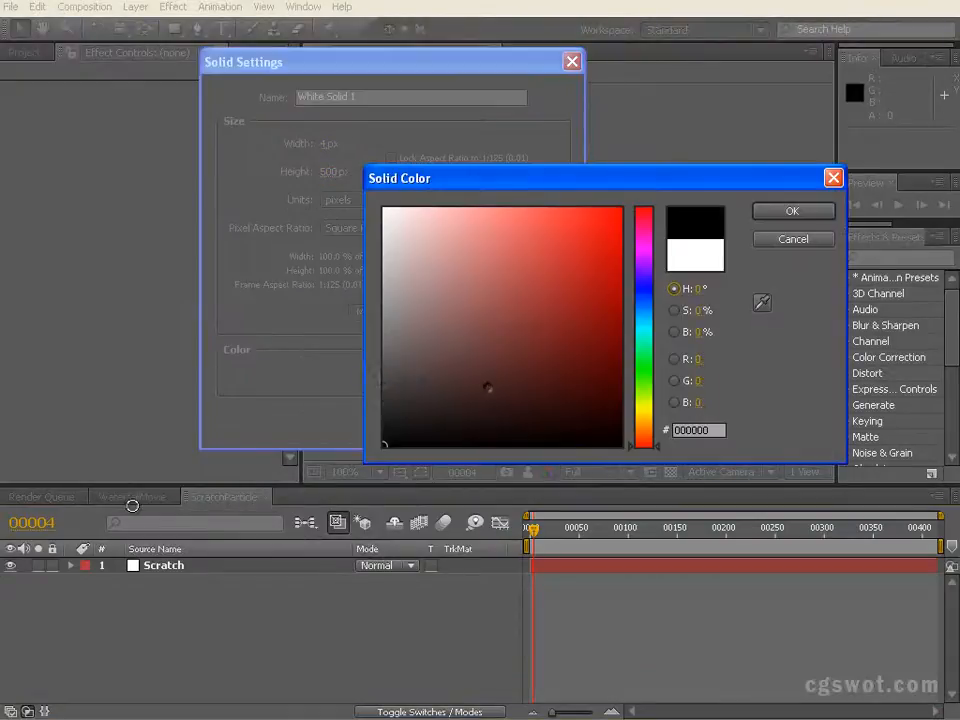
{"action": "left_click", "coordinate": [765, 213]}
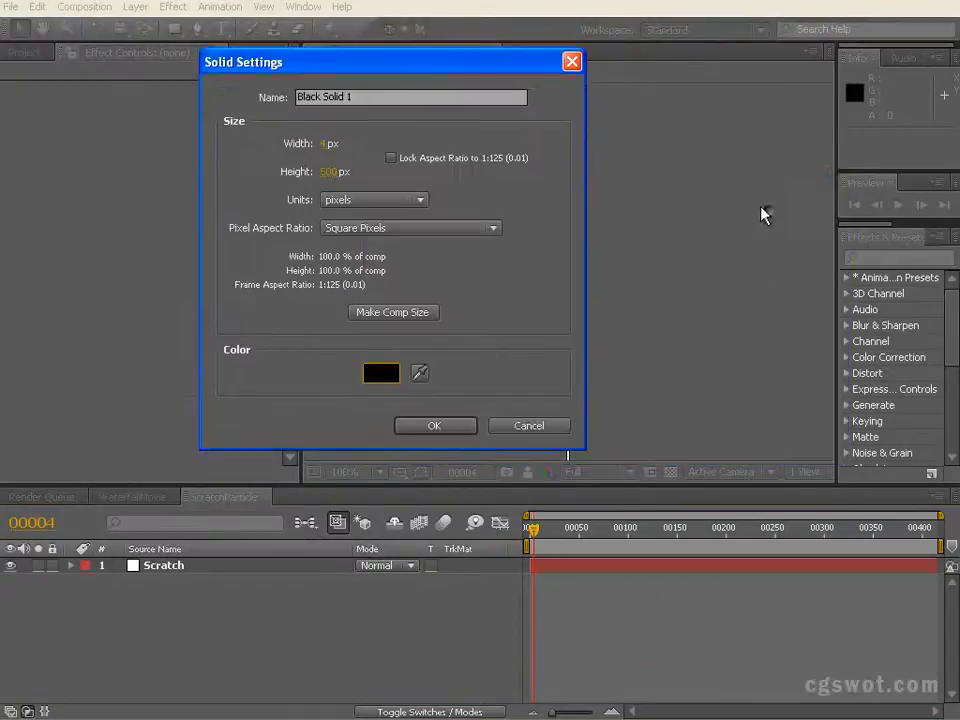
{"action": "triple_click", "coordinate": [368, 94]}
{"action": "type", "text": "NoiseMask"}
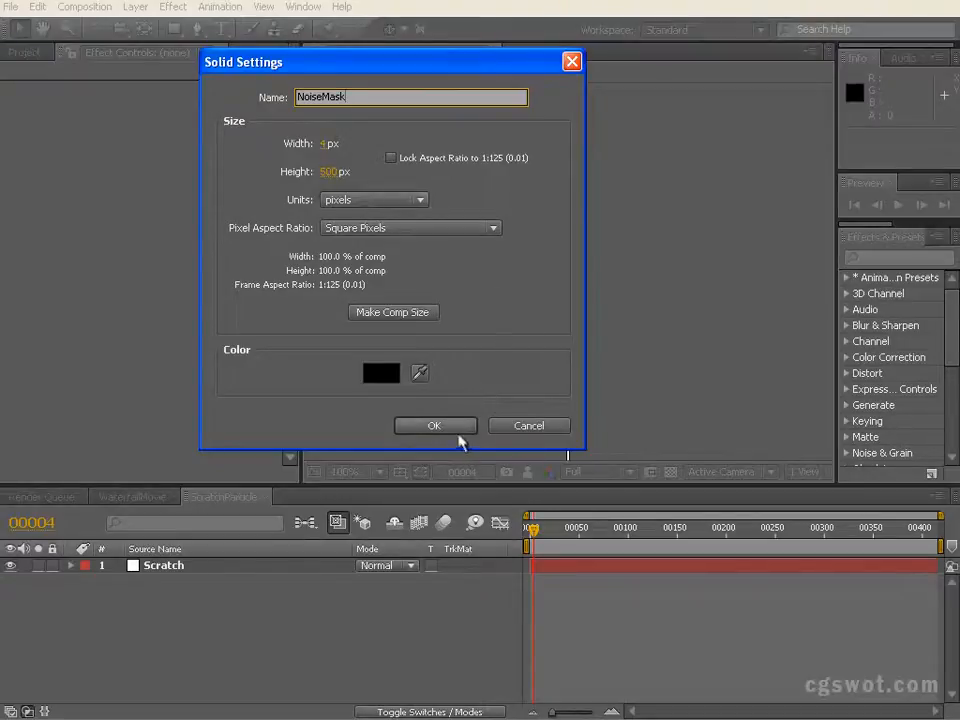
{"action": "left_click", "coordinate": [435, 428]}
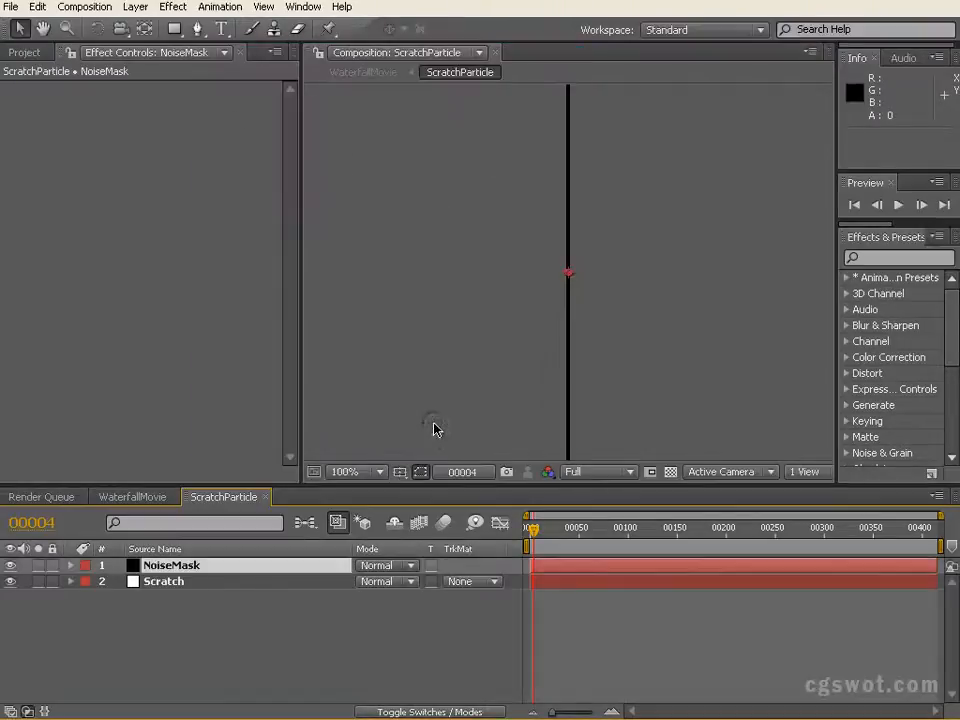
Step: Apply the Fractal Noise effect to the NoiseMask layer
{"action": "key", "text": "comma"}
{"action": "key", "text": "period"}
{"action": "right_click", "coordinate": [176, 313]}
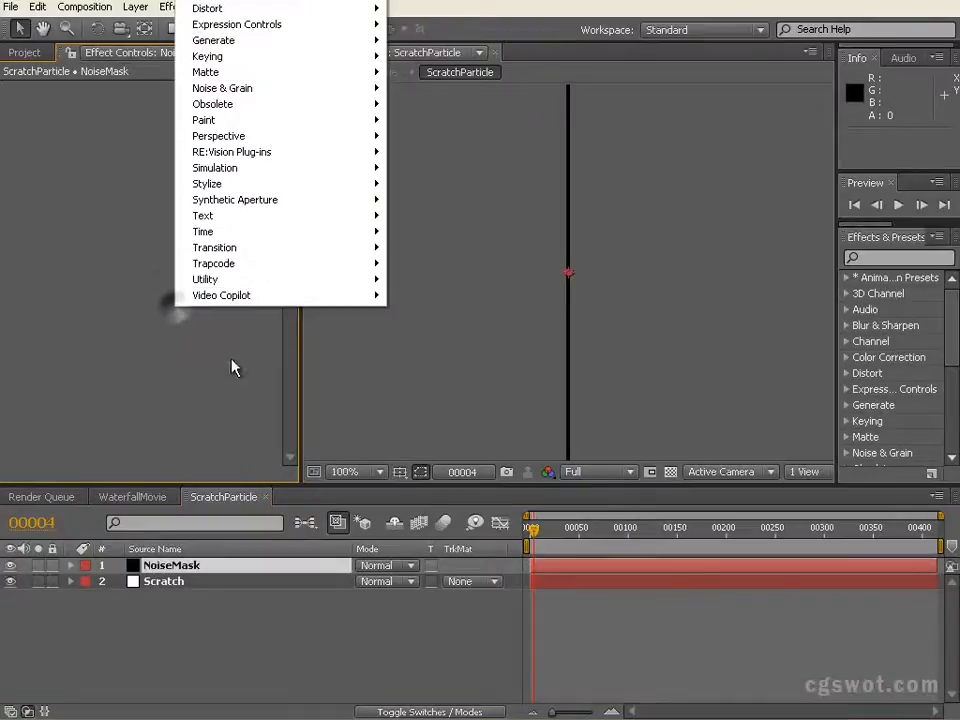
{"action": "right_click", "coordinate": [155, 404]}
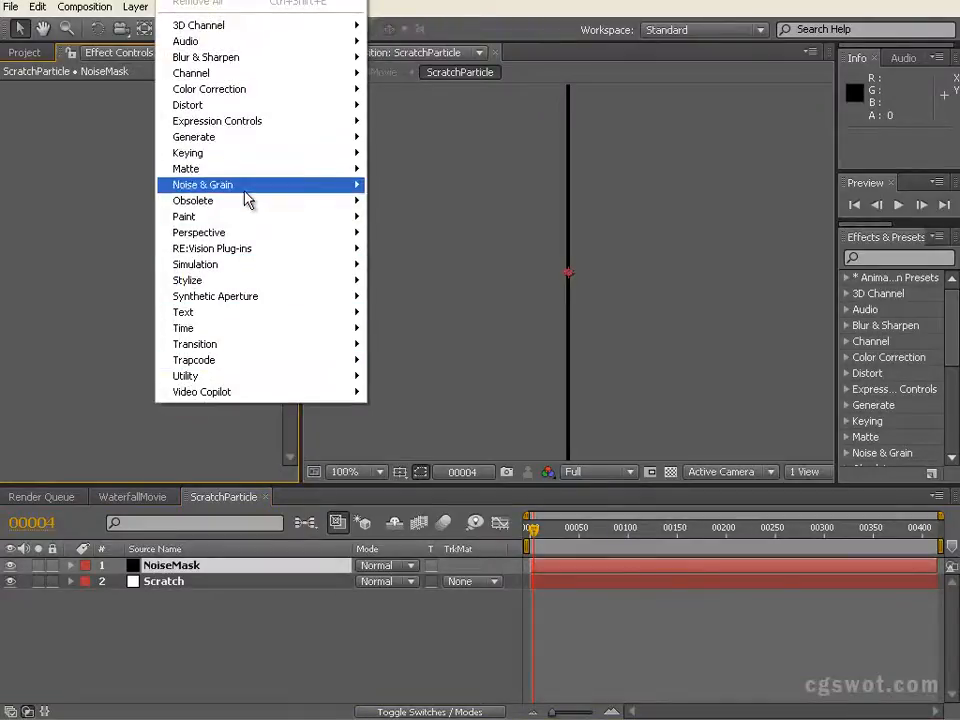
{"action": "mouse_move", "coordinate": [246, 197]}
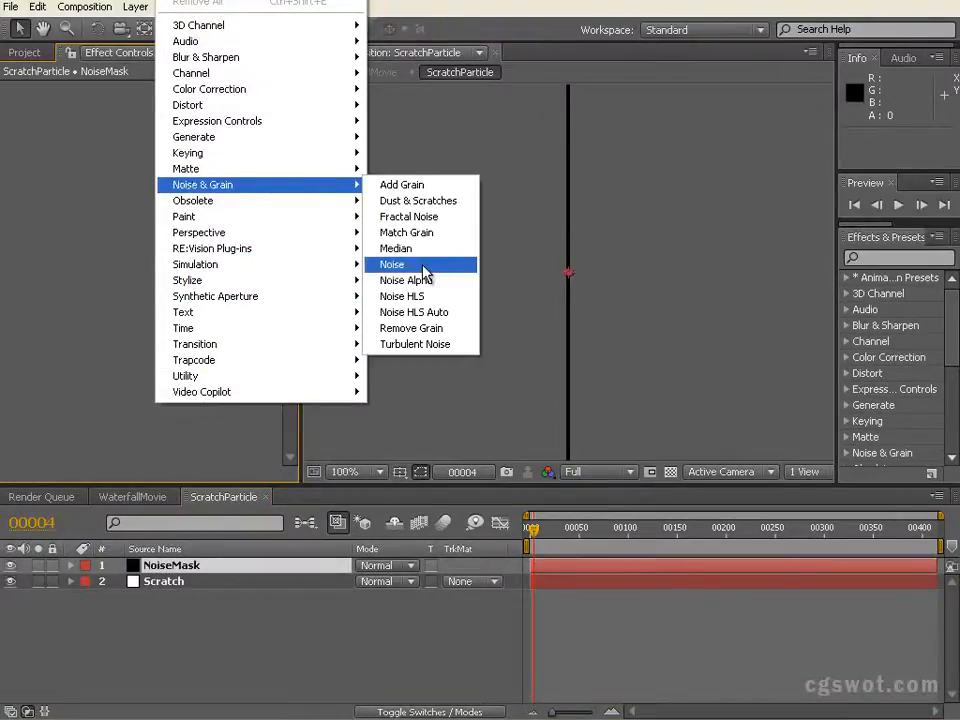
{"action": "left_click", "coordinate": [425, 218]}
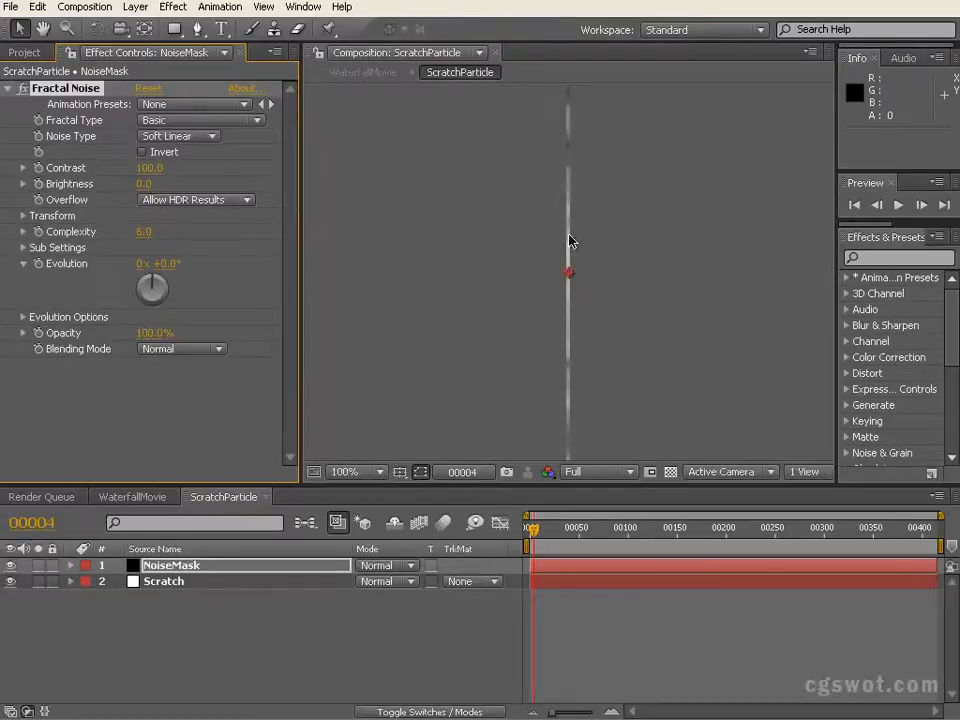
Step: Set the Fractal Noise Contrast to 250.2 and Brightness to 32.2, then deselect the NoiseMask layer
{"action": "left_click", "coordinate": [22, 168]}
{"action": "left_click_drag", "start_coordinate": [104, 200], "coordinate": [186, 203]}
{"action": "scroll", "coordinate": [617, 213], "scroll_direction": "down", "scroll_amount": 1}
{"action": "scroll", "coordinate": [617, 213], "scroll_direction": "up", "scroll_amount": 1}
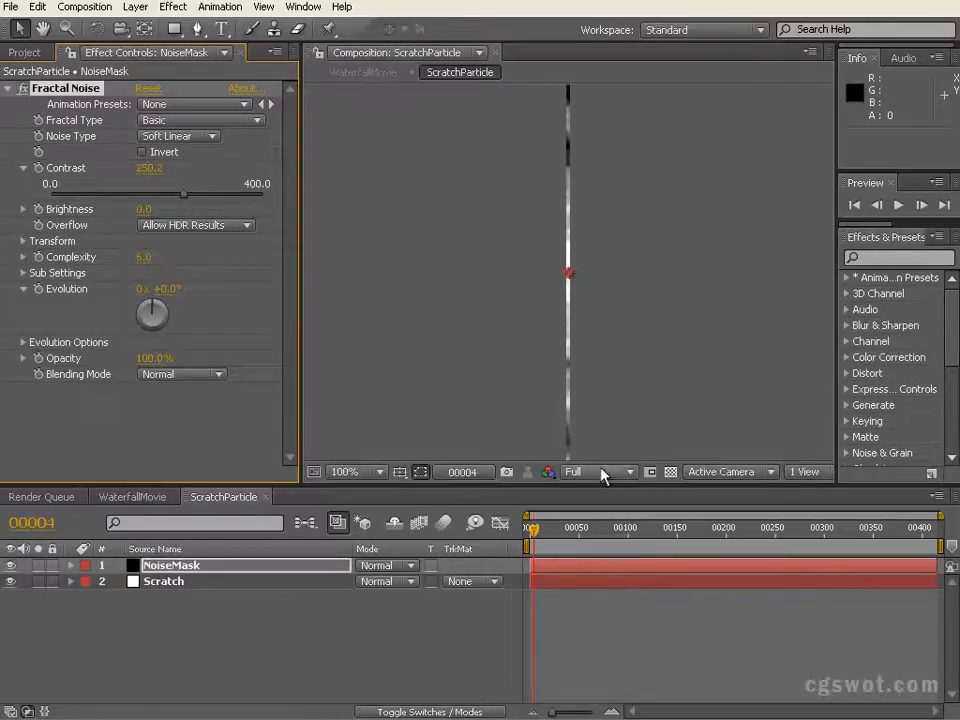
{"action": "scroll", "coordinate": [609, 242], "scroll_direction": "down", "scroll_amount": 1}
{"action": "scroll", "coordinate": [587, 294], "scroll_direction": "up", "scroll_amount": 1}
{"action": "left_click", "coordinate": [23, 209]}
{"action": "left_click_drag", "start_coordinate": [157, 237], "coordinate": [193, 240]}
{"action": "key", "text": "comma"}
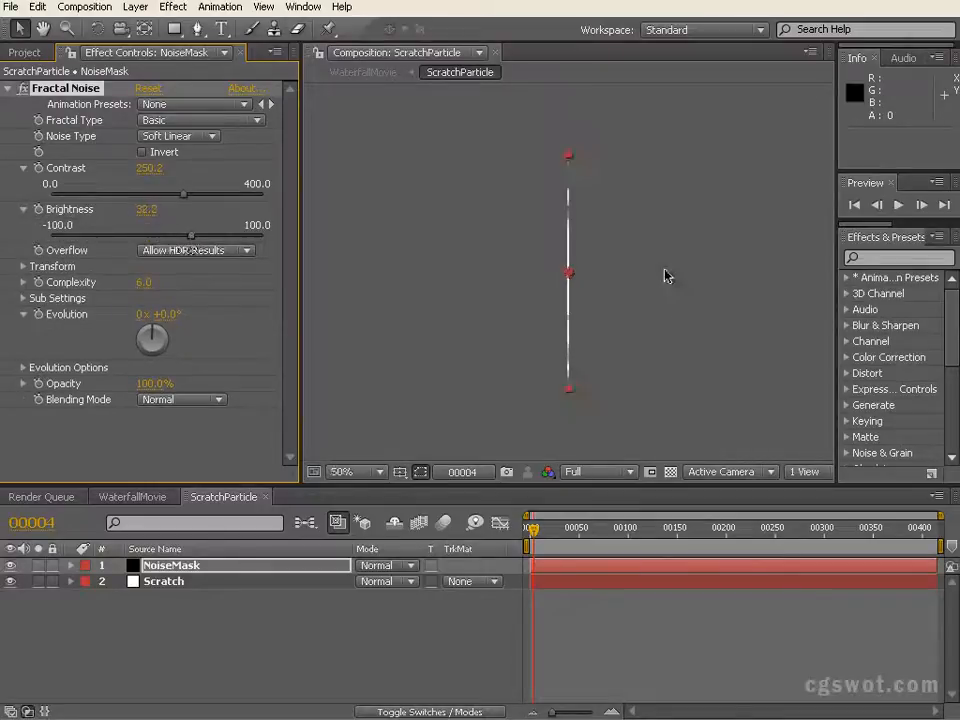
{"action": "left_click", "coordinate": [145, 630]}
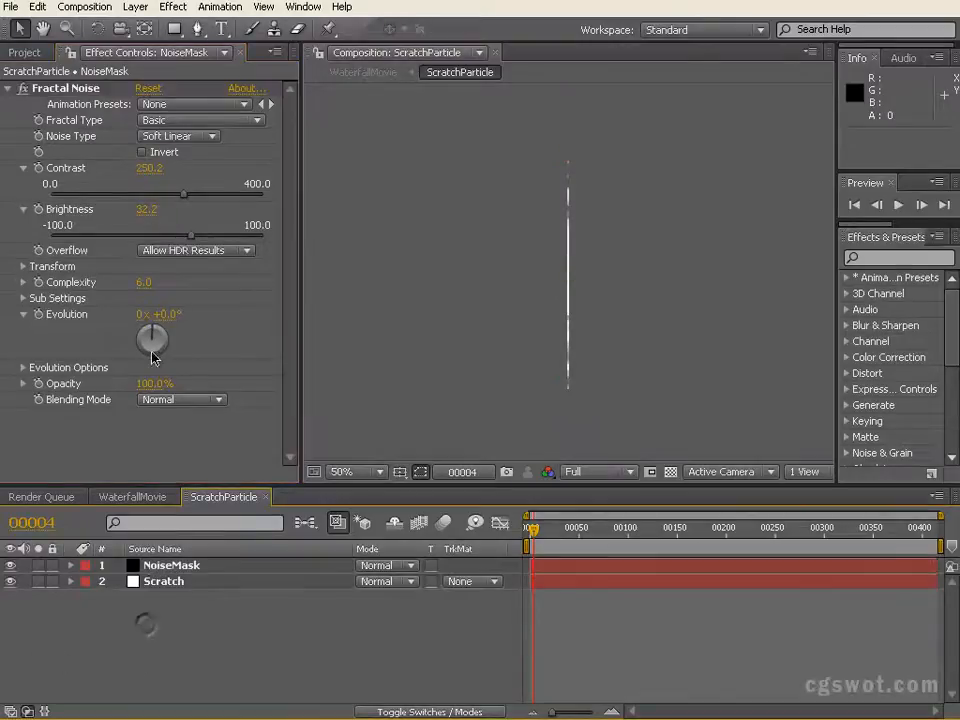
Step: Enable keyframing for the Fractal Noise Evolution at frame 4 and reveal the NoiseMask layer's keyframes in the timeline
{"action": "left_click", "coordinate": [22, 367]}
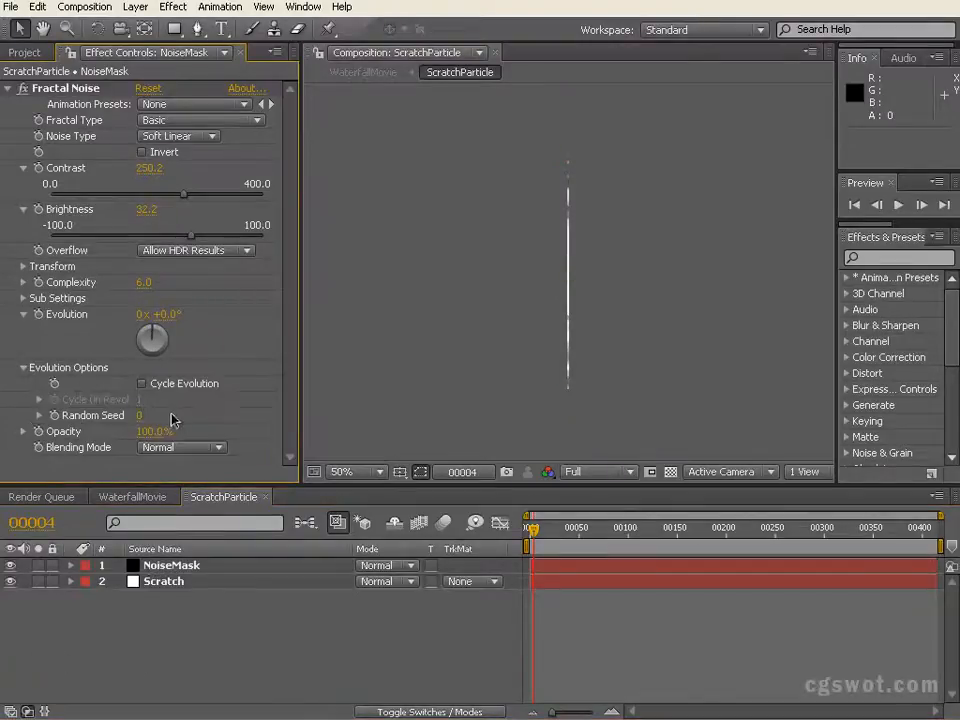
{"action": "left_click", "coordinate": [22, 431]}
{"action": "left_click", "coordinate": [39, 399]}
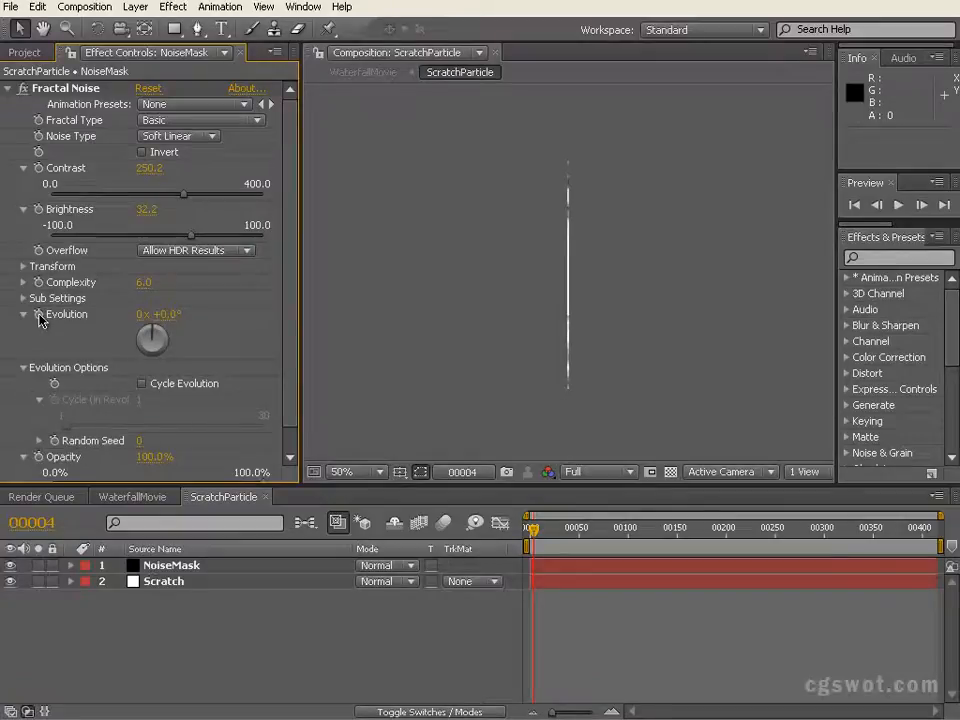
{"action": "left_click", "coordinate": [39, 315]}
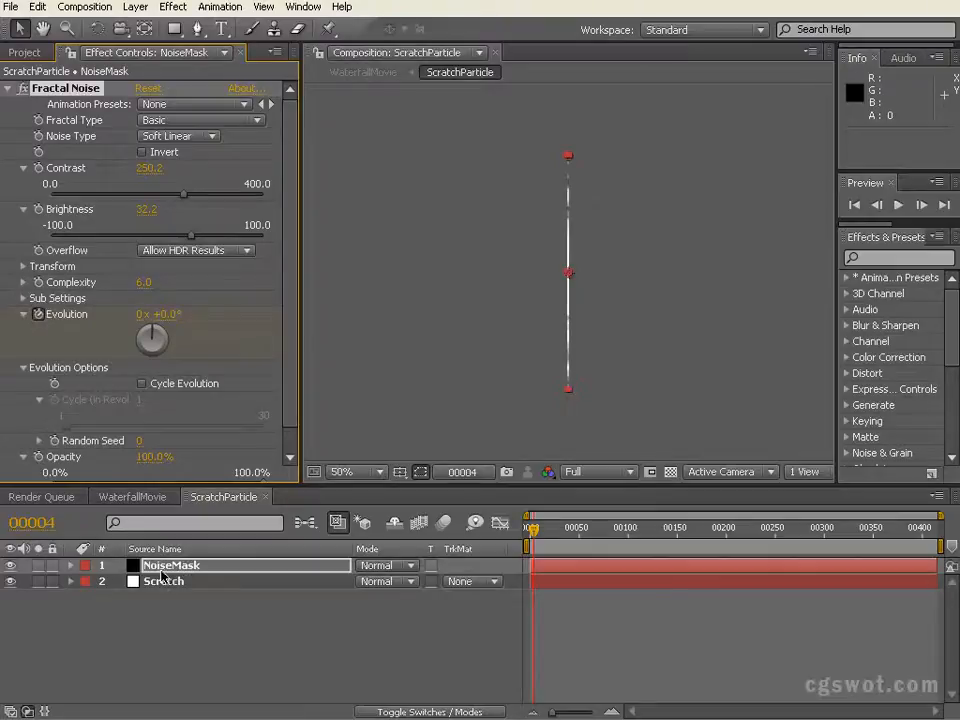
{"action": "left_click", "coordinate": [70, 566]}
{"action": "left_click", "coordinate": [70, 566]}
{"action": "key", "text": "u"}
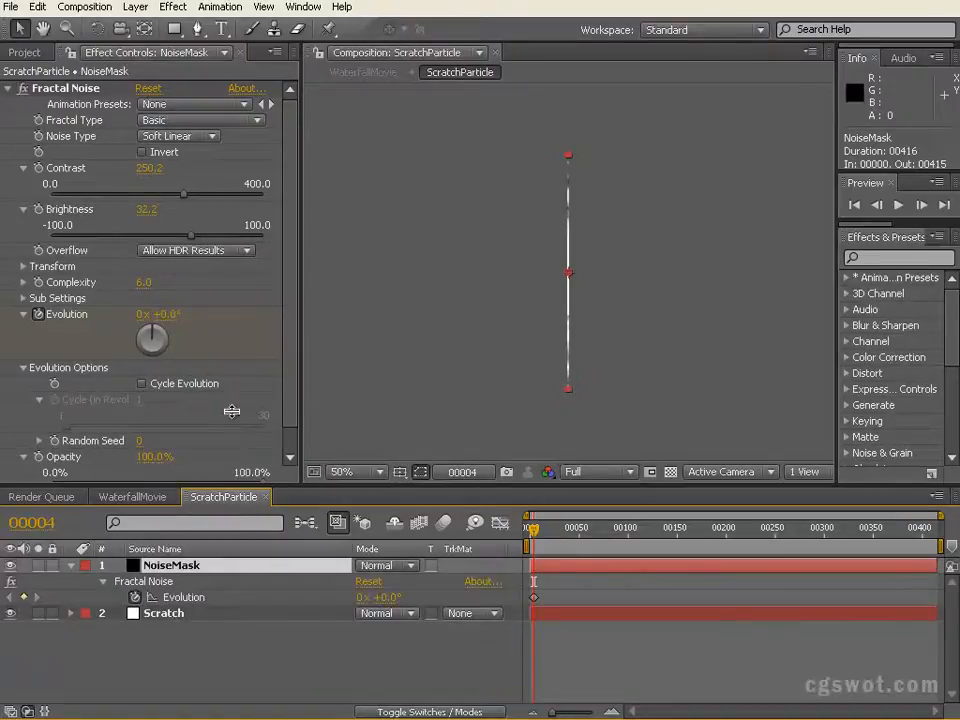
Step: Set the ScratchParticle composition's duration to 10 frames
{"action": "left_click", "coordinate": [84, 7]}
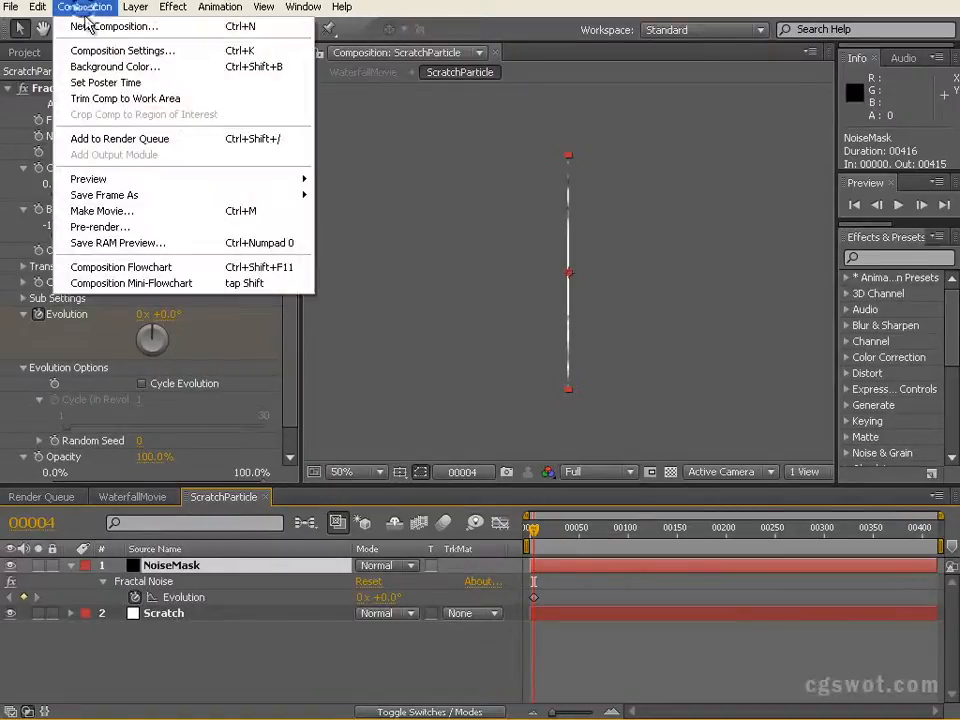
{"action": "left_click", "coordinate": [150, 50]}
{"action": "left_click_drag", "start_coordinate": [505, 433], "coordinate": [490, 465]}
{"action": "type", "text": "10"}
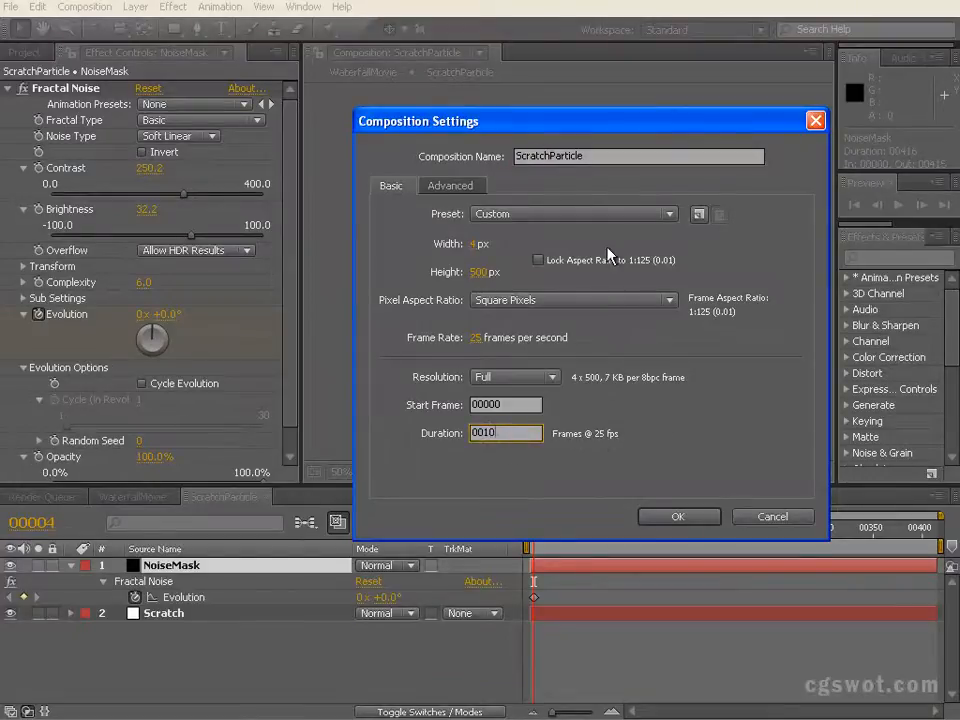
{"action": "left_click", "coordinate": [680, 518]}
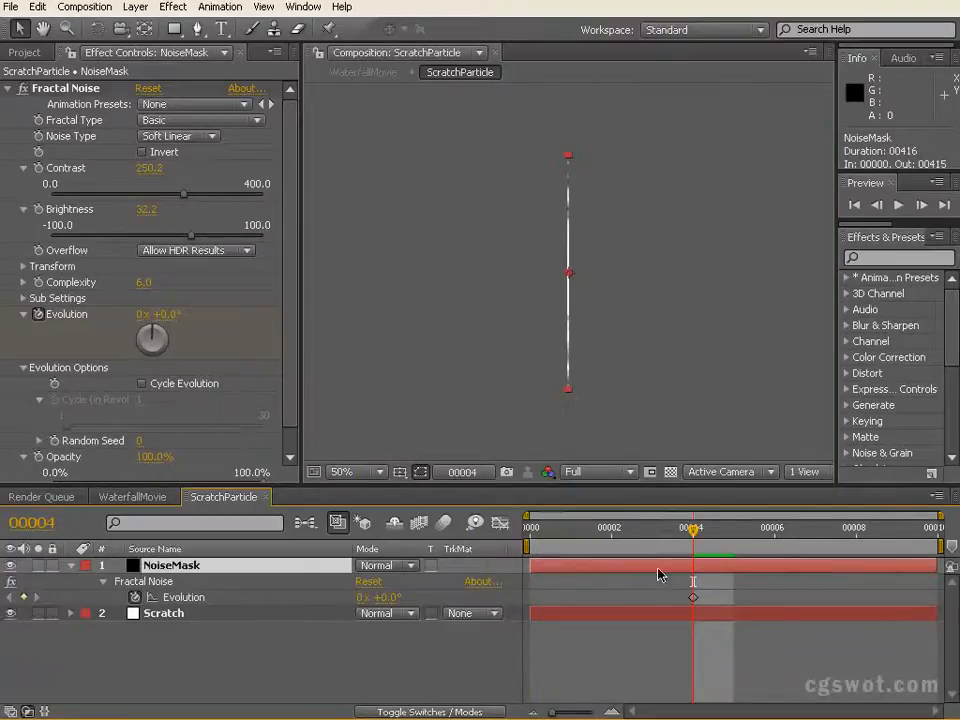
Step: Move the Evolution keyframe to frame 0 and add a second one of 2 revolutions at frame 9, previewing the changing noise
{"action": "left_click_drag", "start_coordinate": [695, 598], "coordinate": [530, 598]}
{"action": "left_click_drag", "start_coordinate": [568, 526], "coordinate": [897, 530]}
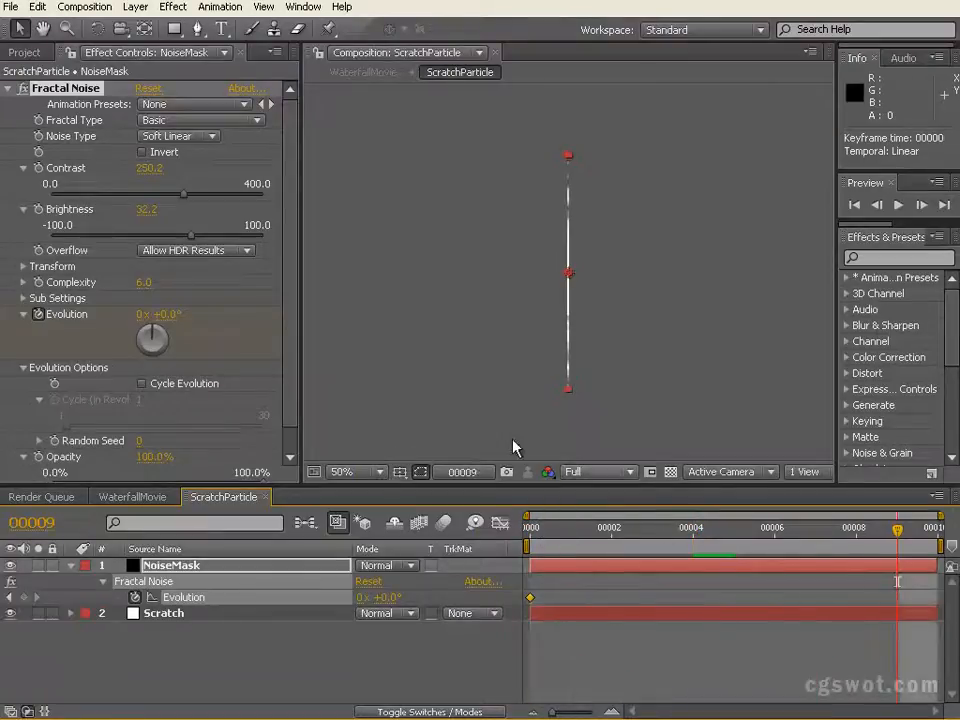
{"action": "left_click", "coordinate": [143, 315]}
{"action": "type", "text": "21"}
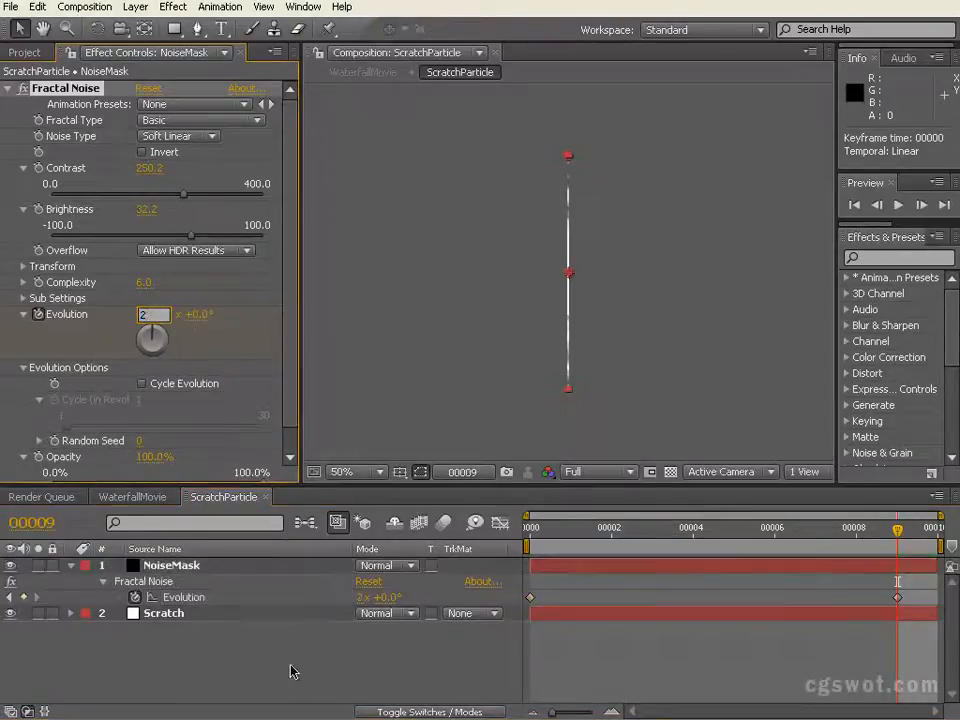
{"action": "key", "text": "Return"}
{"action": "key", "text": "Home"}
{"action": "left_click_drag", "start_coordinate": [535, 533], "coordinate": [693, 532]}
{"action": "key", "text": "period"}
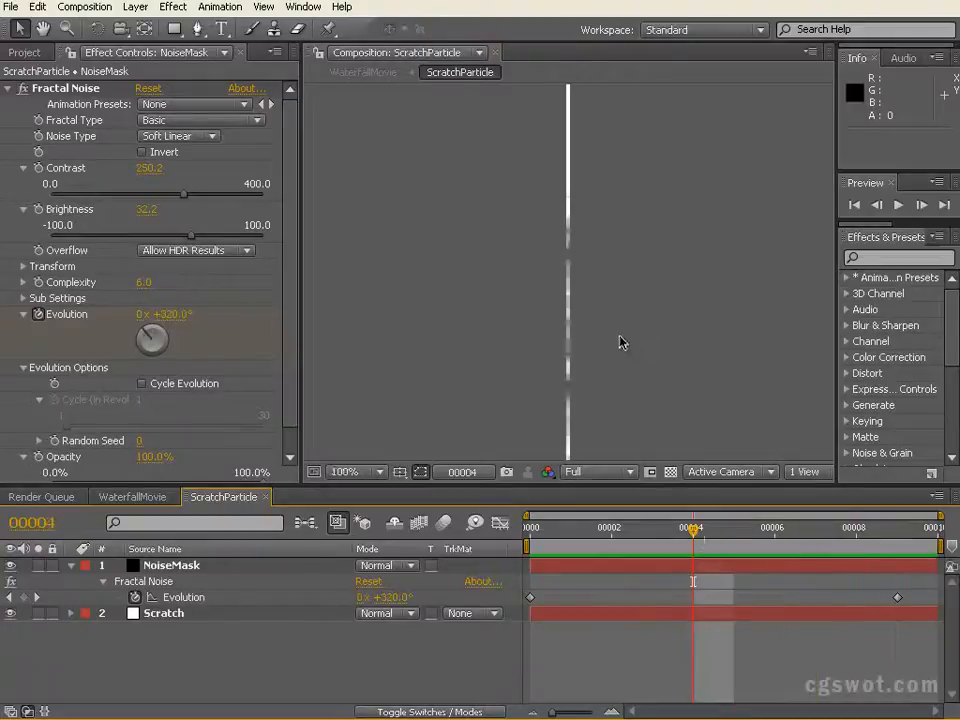
Step: Set the Scratch layer's track matte to Luma Matte "NoiseMask" and check the result against the transparency grid
{"action": "left_click", "coordinate": [71, 566]}
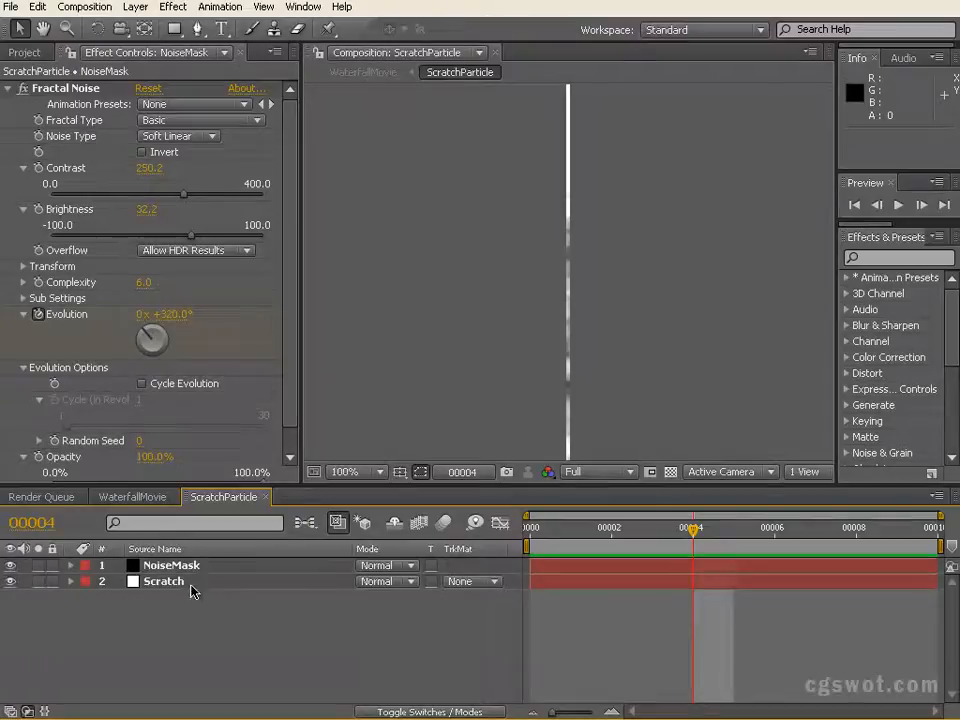
{"action": "left_click", "coordinate": [494, 581]}
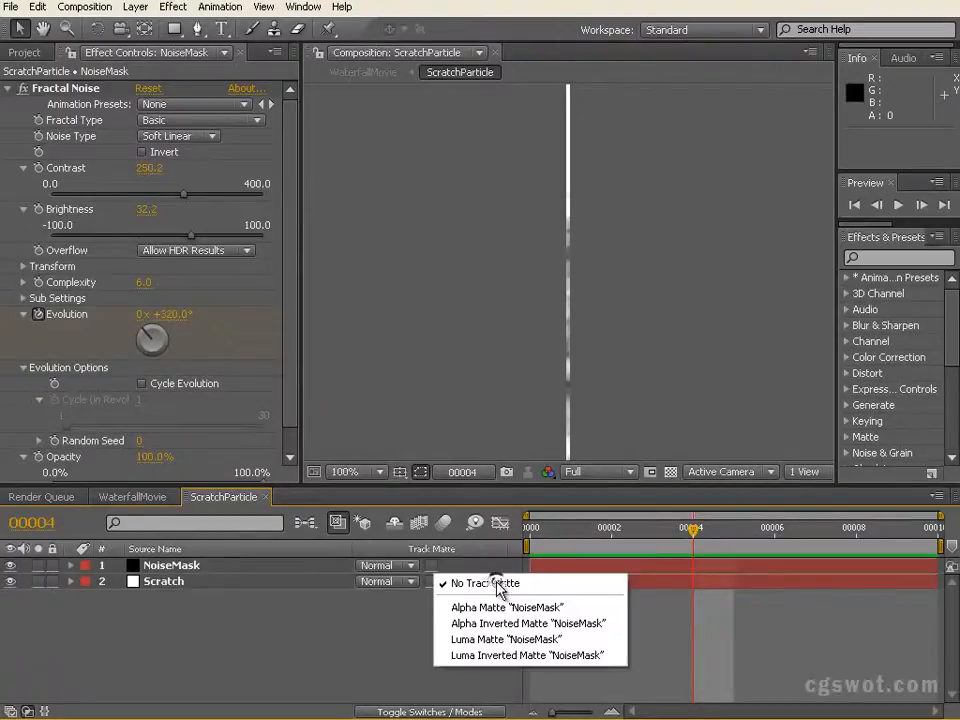
{"action": "left_click", "coordinate": [503, 645]}
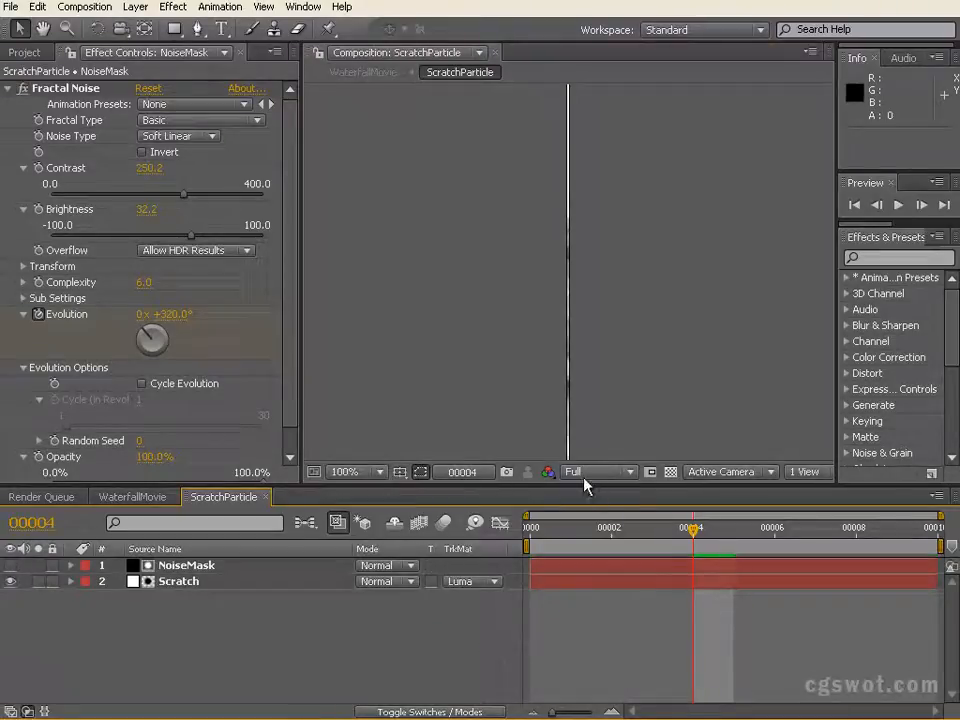
{"action": "left_click", "coordinate": [671, 474]}
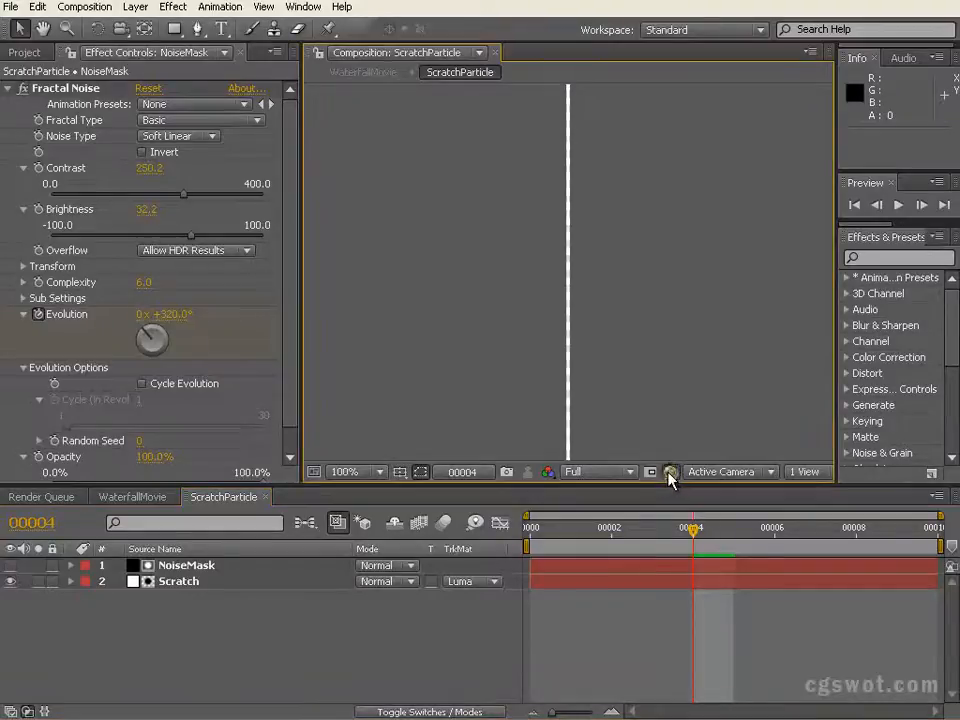
{"action": "left_click_drag", "start_coordinate": [690, 532], "coordinate": [531, 530]}
{"action": "scroll", "coordinate": [640, 365], "scroll_direction": "down", "scroll_amount": 1}
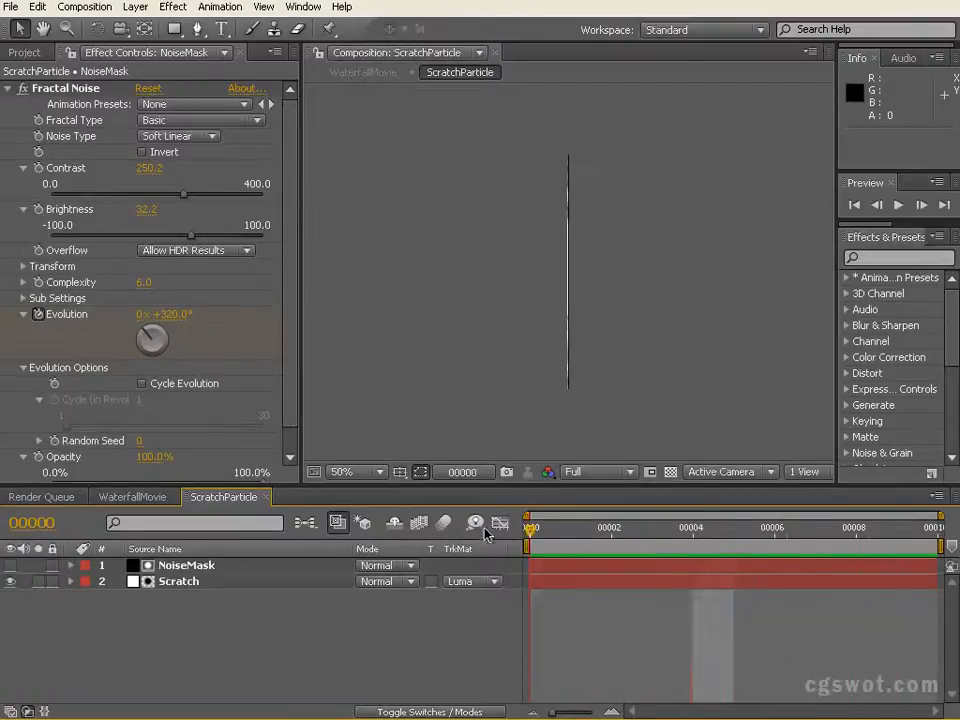
Step: Return to the WaterfallMovie composition and rename it MasterComp in the project
{"action": "left_click", "coordinate": [137, 497]}
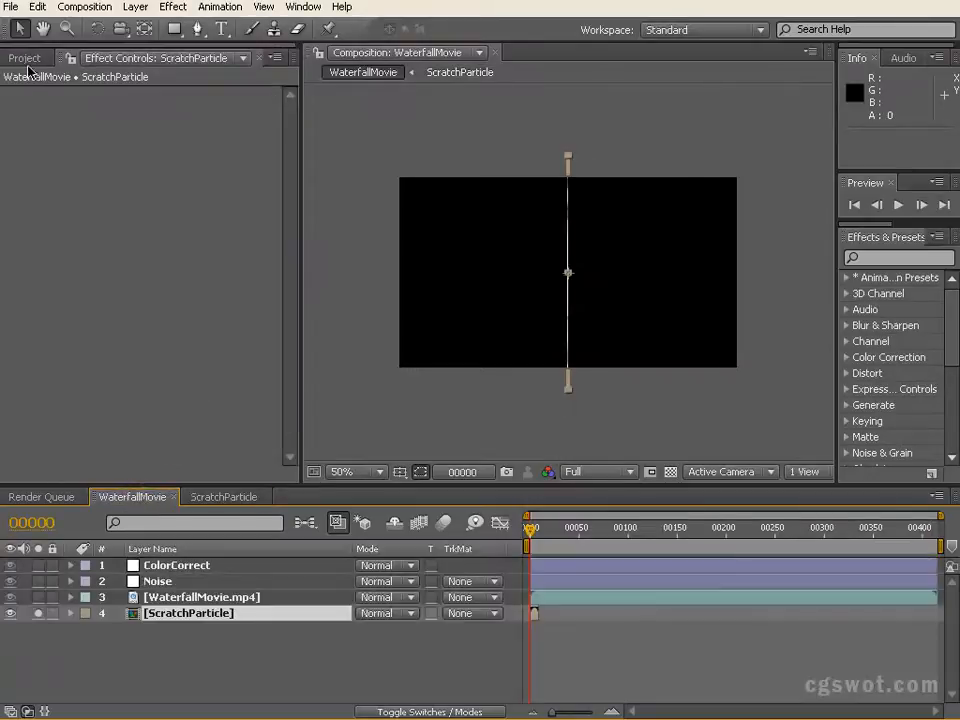
{"action": "left_click", "coordinate": [25, 57]}
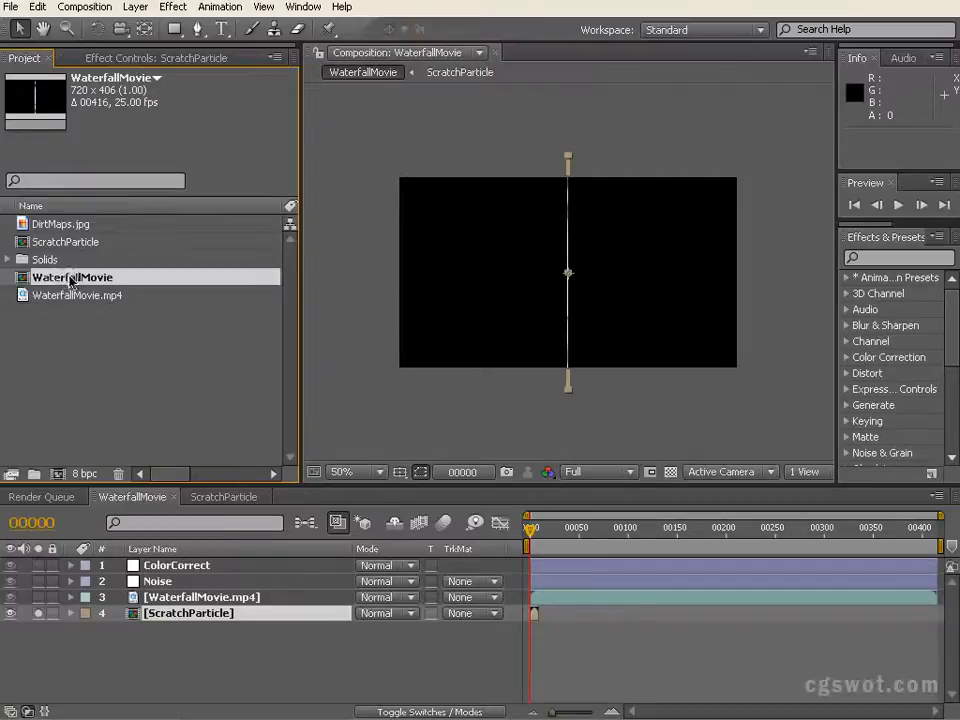
{"action": "key", "text": "Return"}
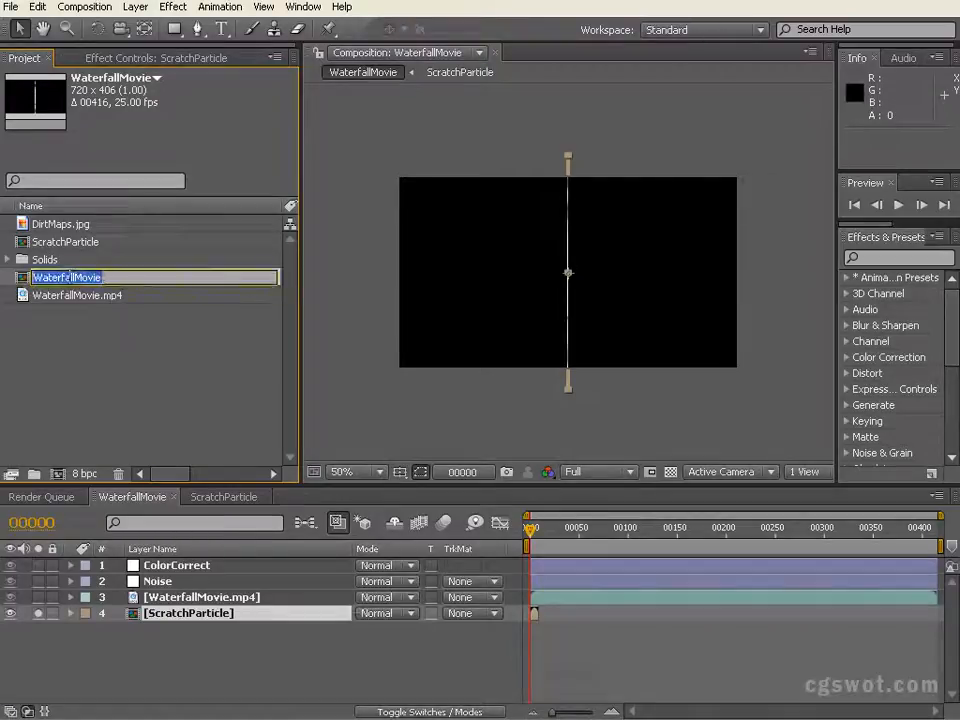
{"action": "type", "text": "MasterComp"}
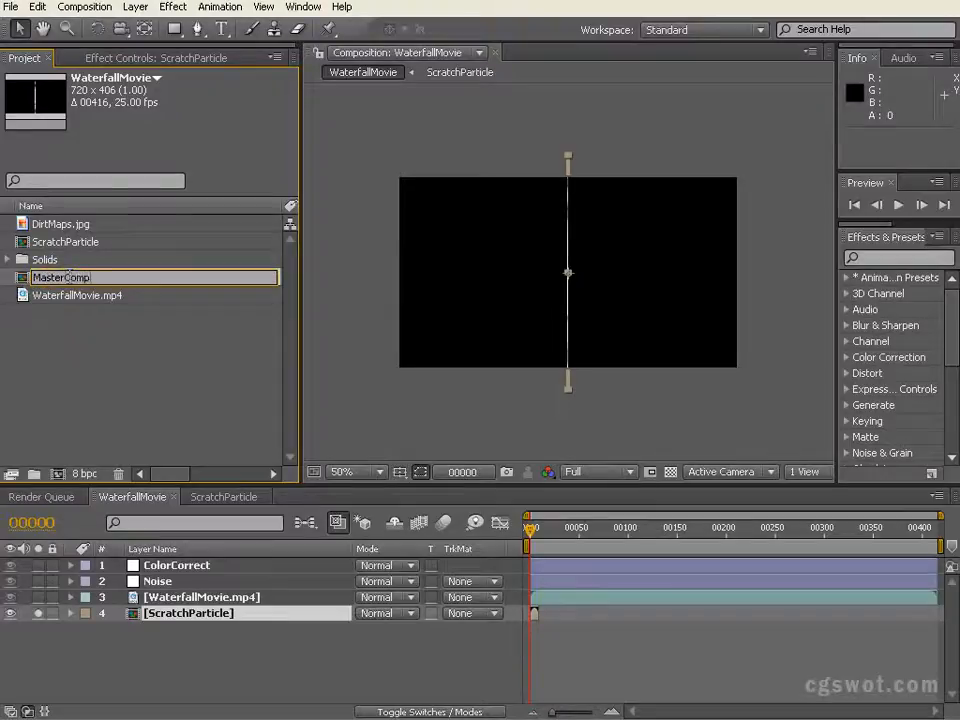
{"action": "key", "text": "Return"}
{"action": "left_click", "coordinate": [84, 366]}
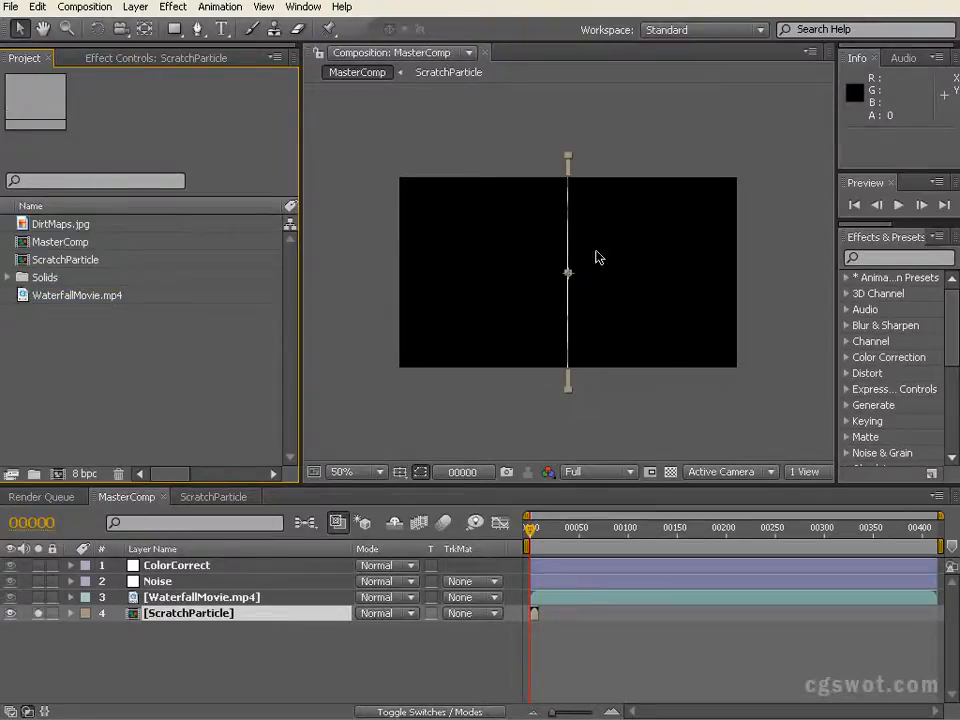
Step: Change the ScratchParticle layer's switches in MasterComp: solo off, 3D on, visibility off
{"action": "left_click", "coordinate": [38, 613]}
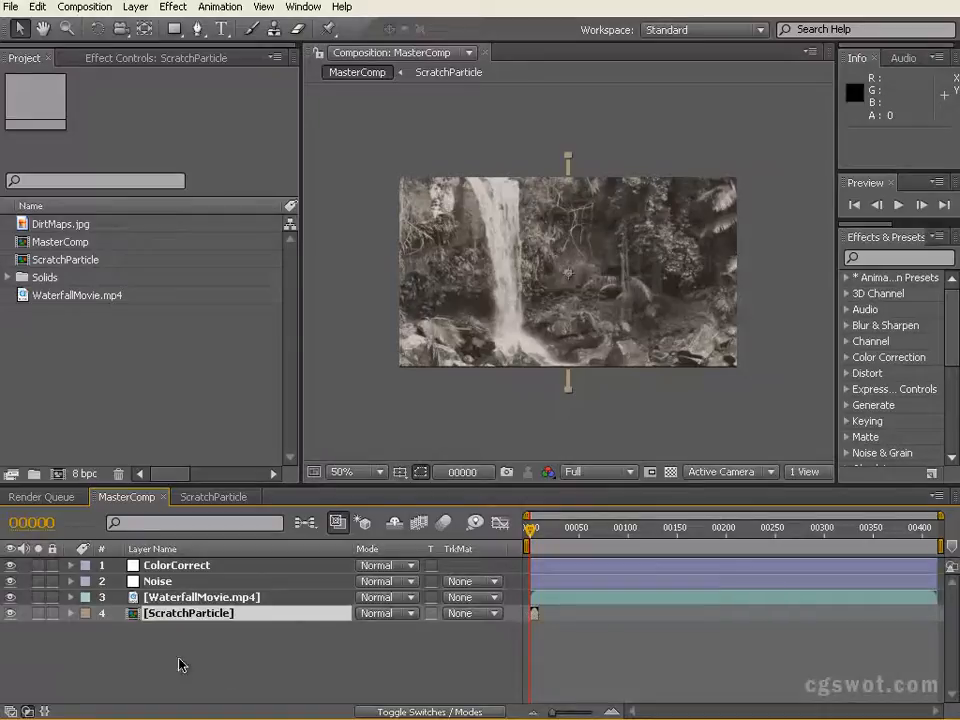
{"action": "left_click", "coordinate": [48, 638]}
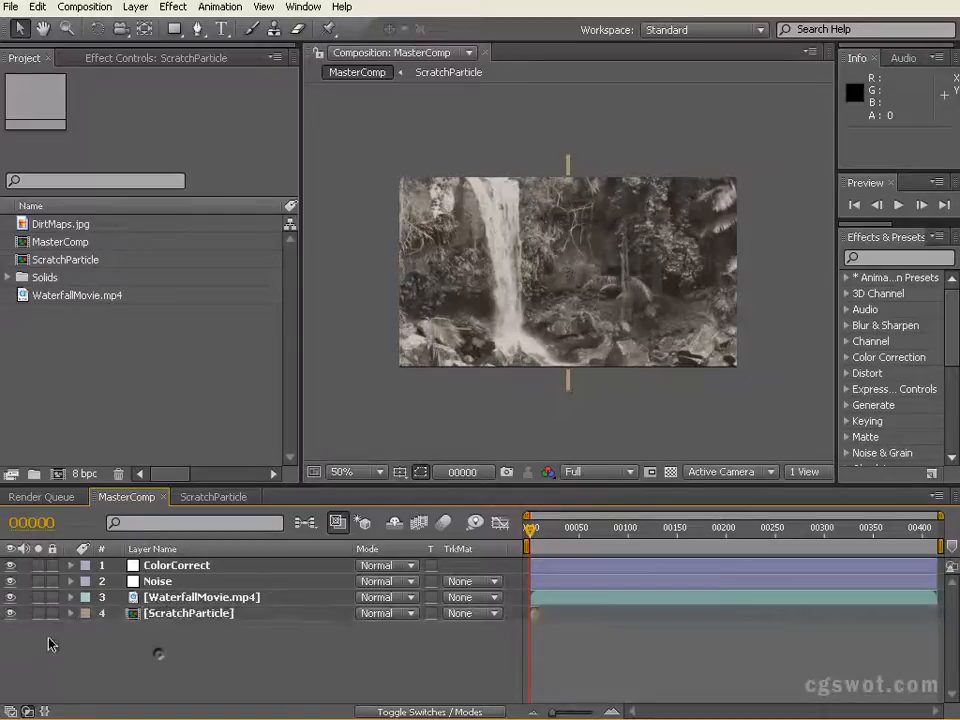
{"action": "left_click", "coordinate": [425, 712]}
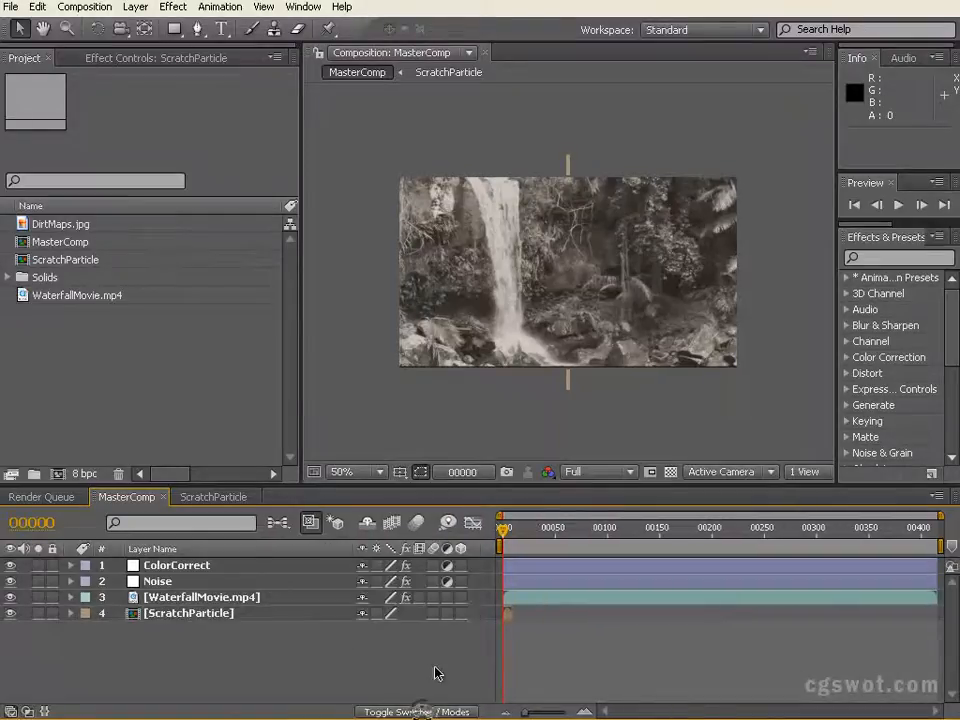
{"action": "left_click", "coordinate": [459, 613]}
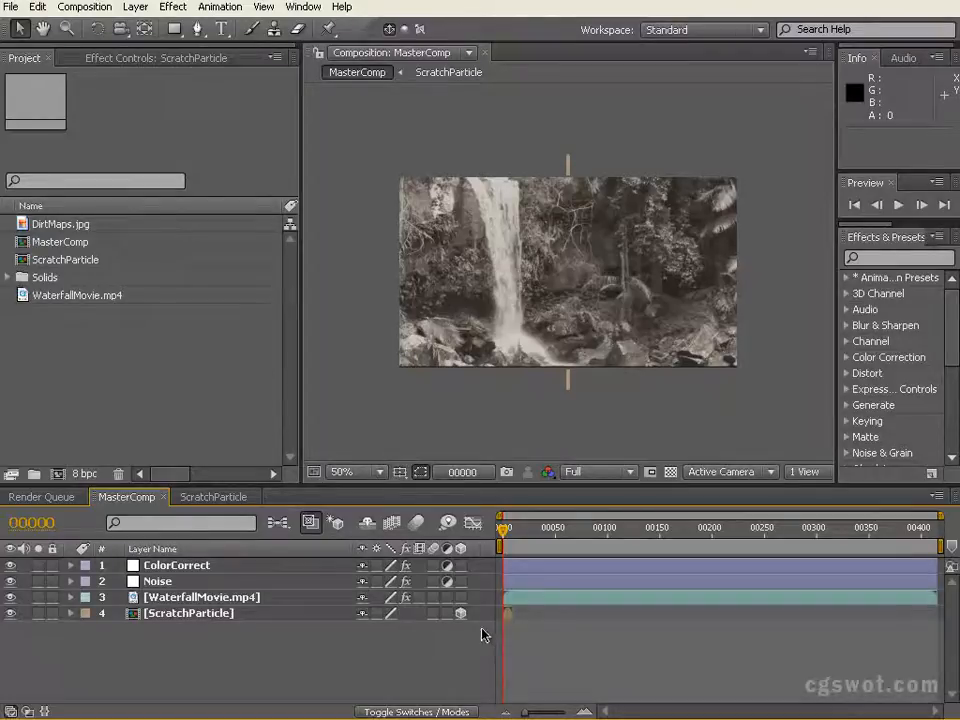
{"action": "left_click", "coordinate": [11, 613]}
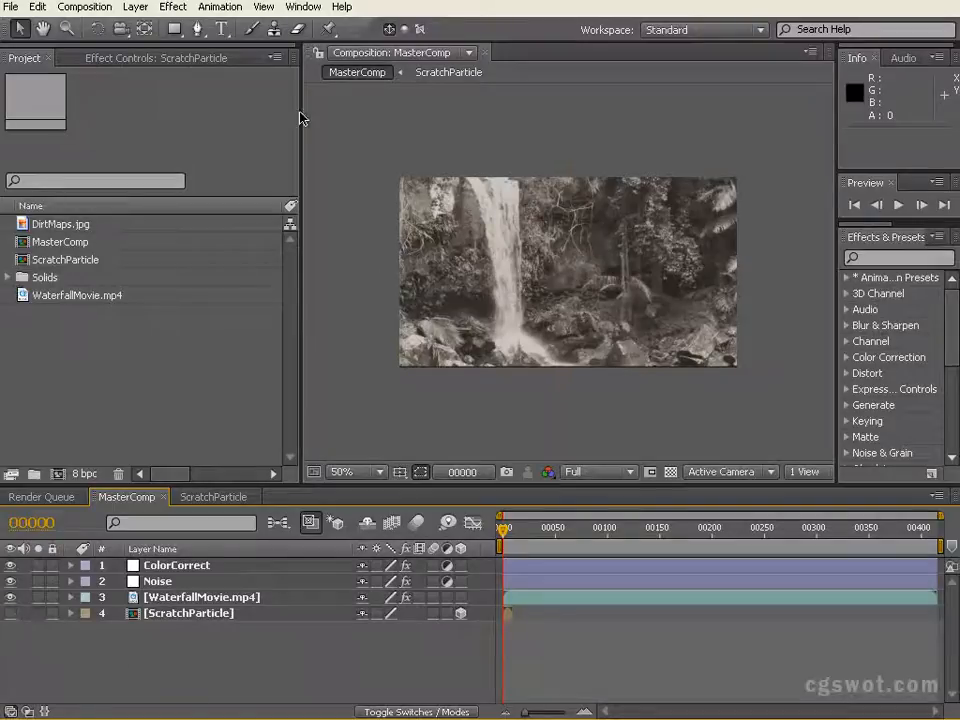
Step: Create a white solid named ScratchParticles, 720 px by 406 px, in MasterComp
{"action": "left_click", "coordinate": [135, 7]}
{"action": "mouse_move", "coordinate": [153, 30]}
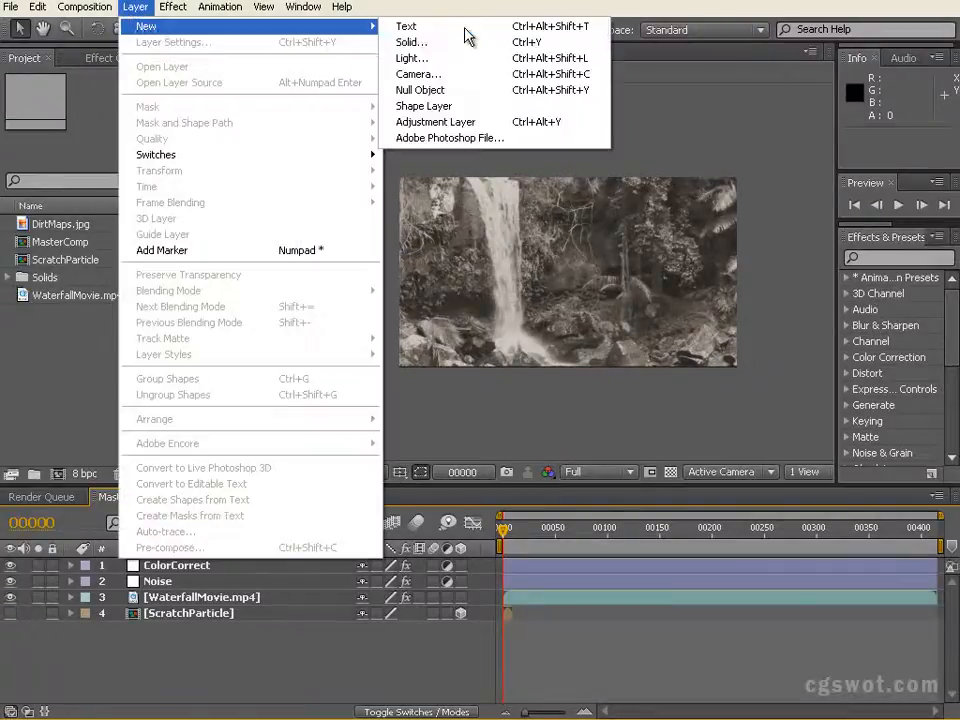
{"action": "left_click", "coordinate": [330, 45]}
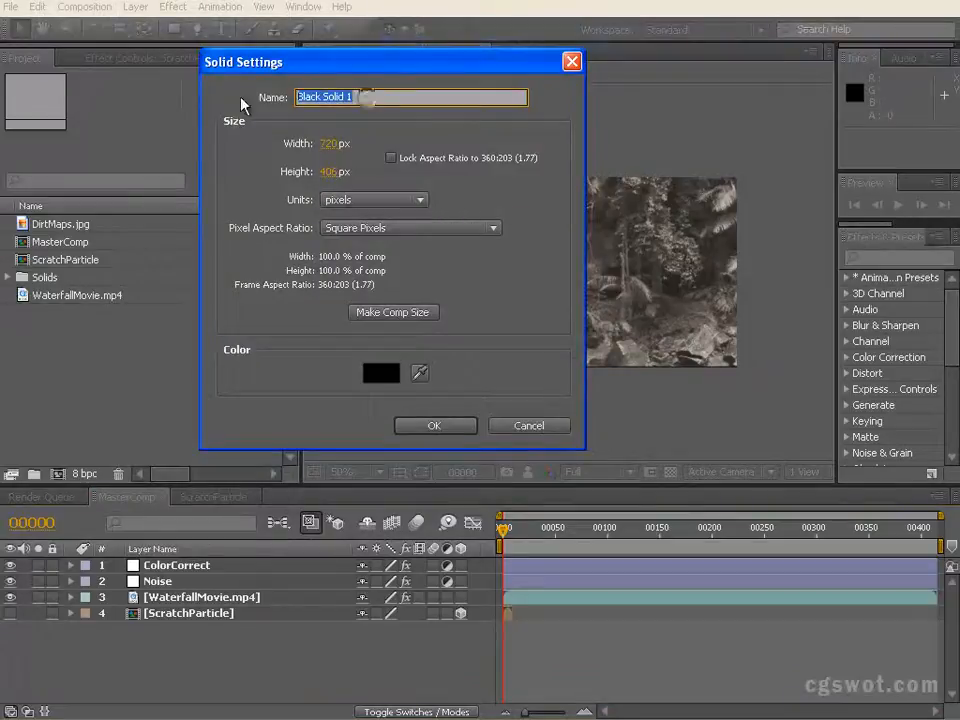
{"action": "type", "text": "C"}
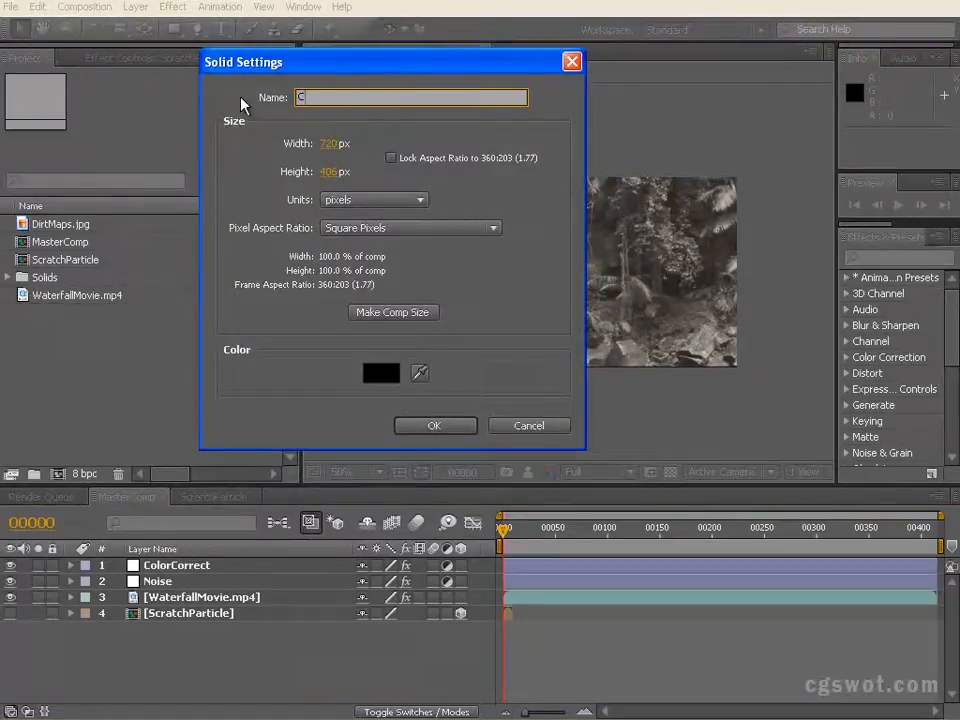
{"action": "type", "text": "cratchParticles"}
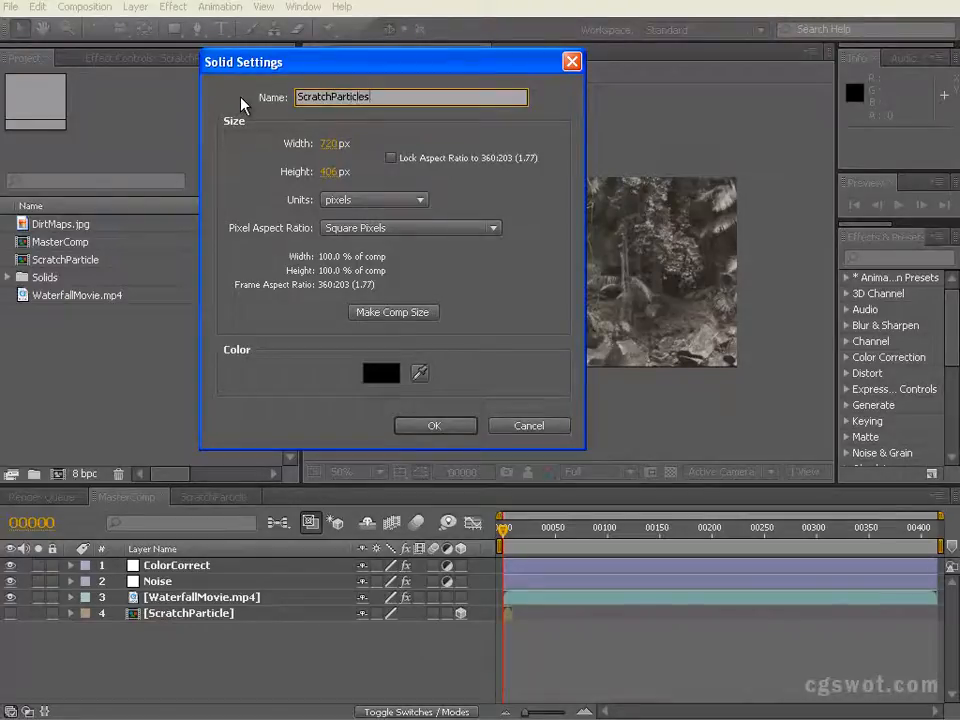
{"action": "left_click", "coordinate": [382, 375]}
{"action": "left_click", "coordinate": [384, 209]}
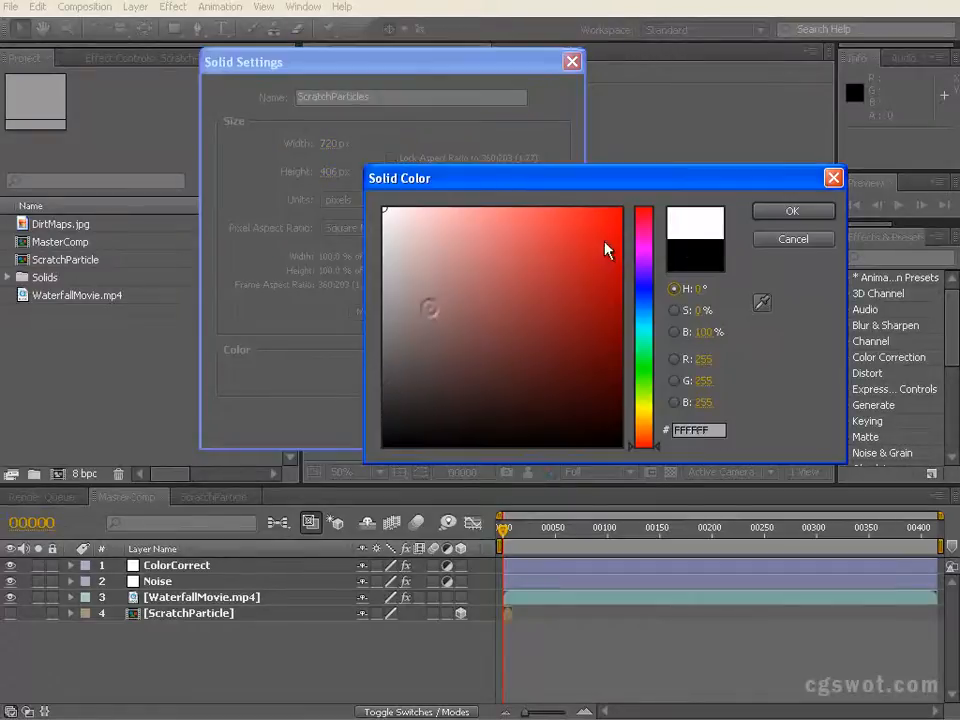
{"action": "left_click", "coordinate": [790, 210]}
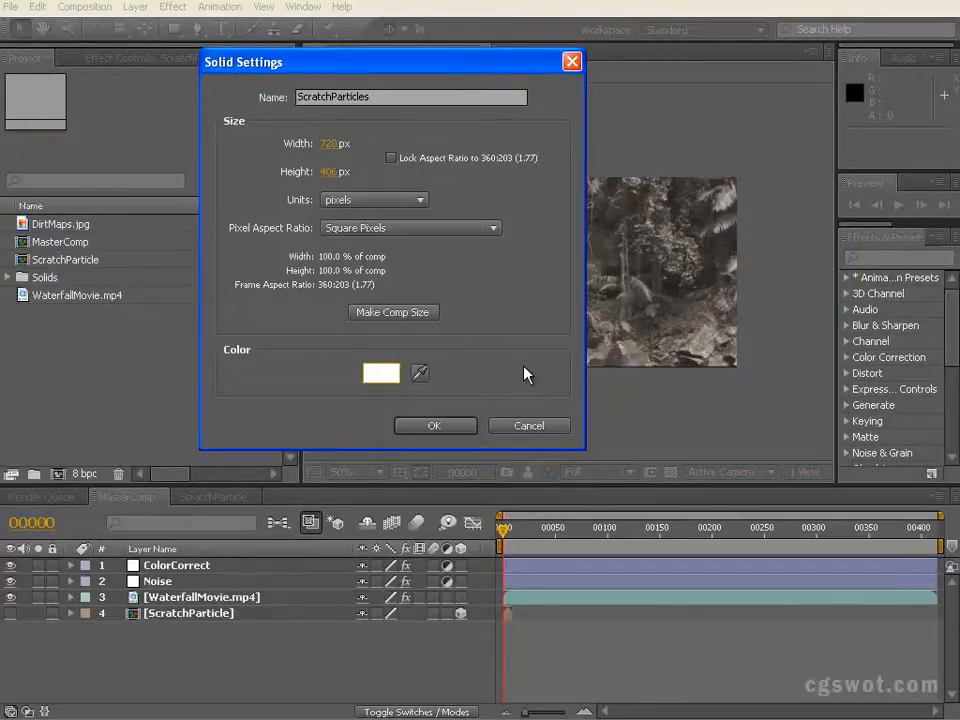
{"action": "left_click", "coordinate": [445, 427]}
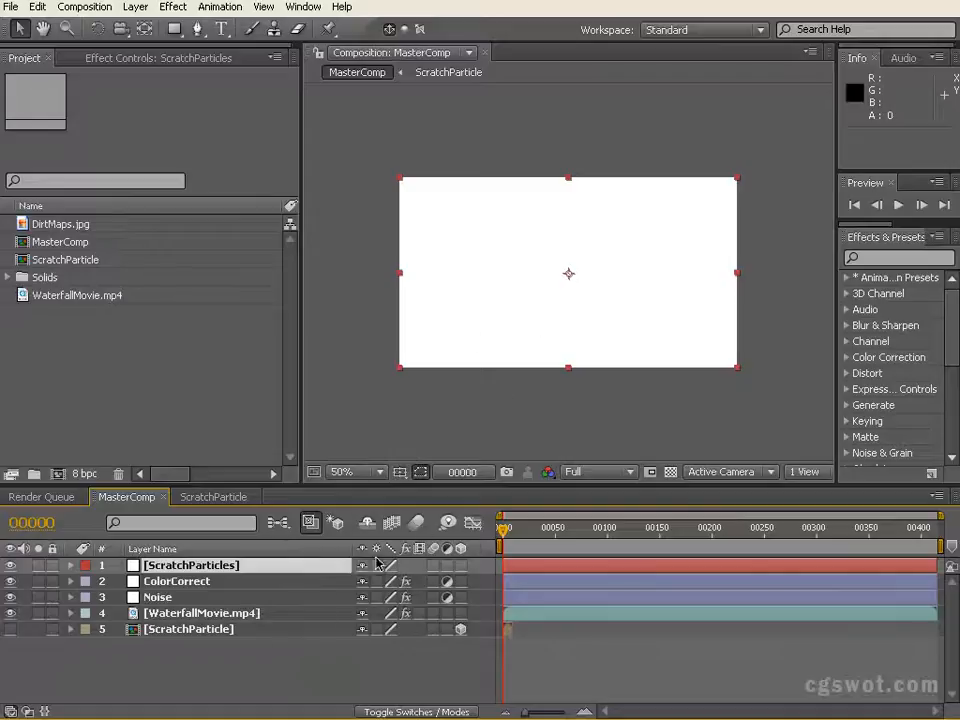
Step: Apply the Trapcode Particular effect to the ScratchParticles solid in MasterComp
{"action": "left_click", "coordinate": [257, 565]}
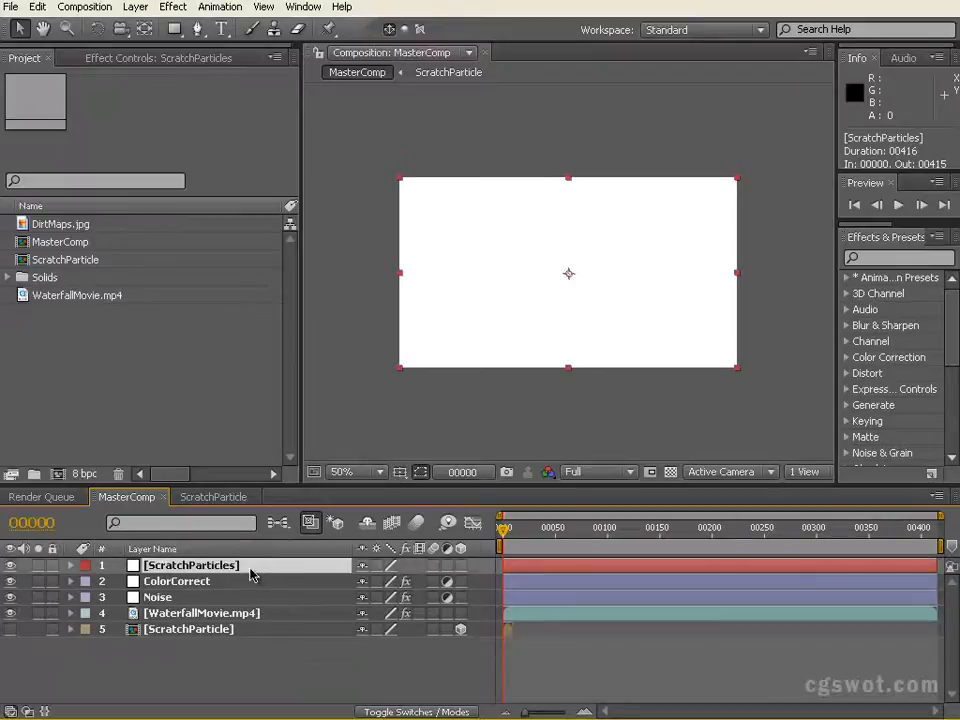
{"action": "left_click", "coordinate": [90, 57]}
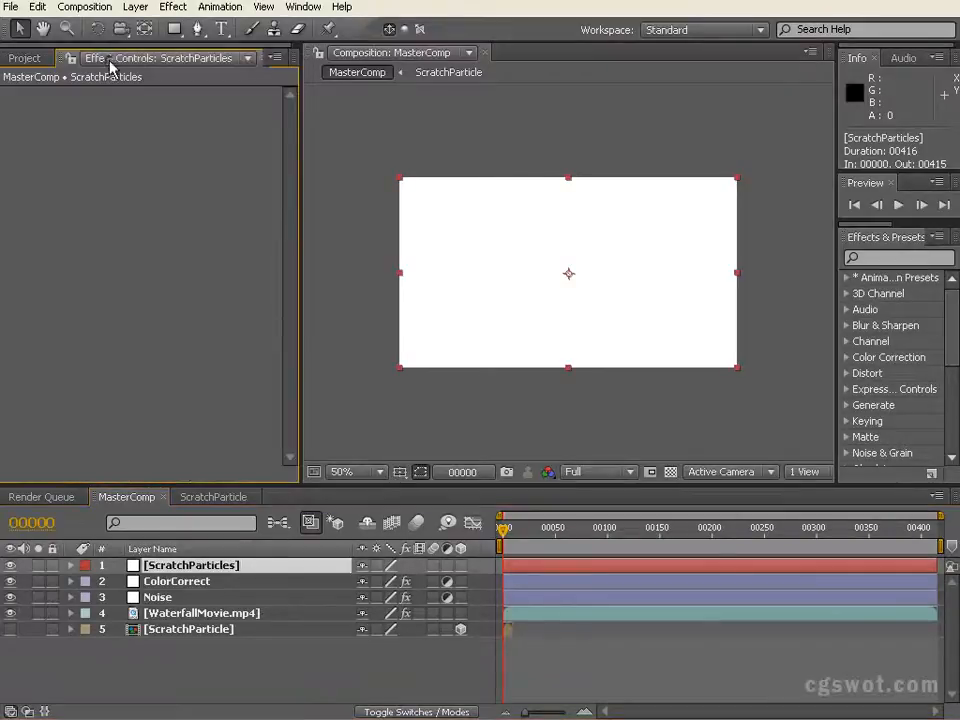
{"action": "right_click", "coordinate": [223, 456]}
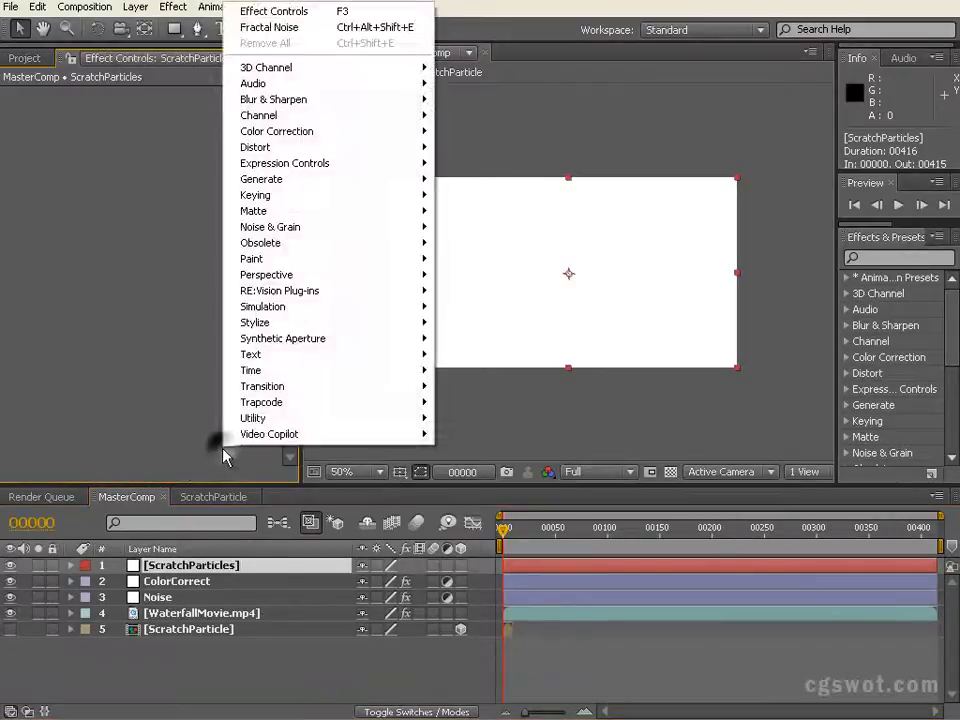
{"action": "mouse_move", "coordinate": [318, 404]}
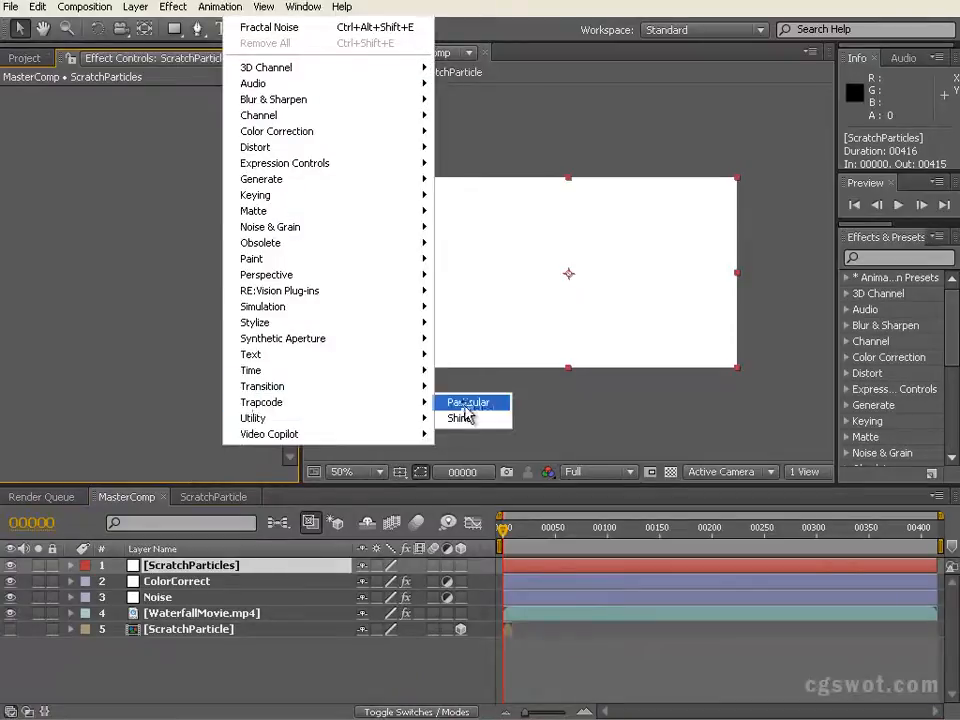
{"action": "left_click", "coordinate": [462, 401]}
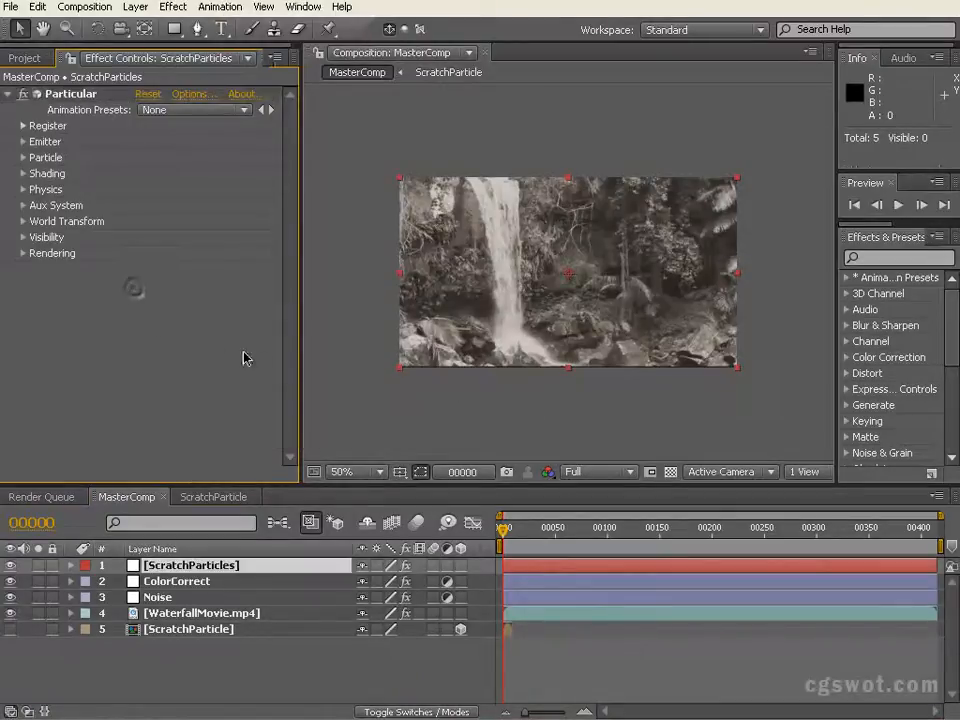
Step: Solo the ScratchParticles layer and scrub to frame 45 to preview the emitted particles
{"action": "left_click", "coordinate": [675, 557]}
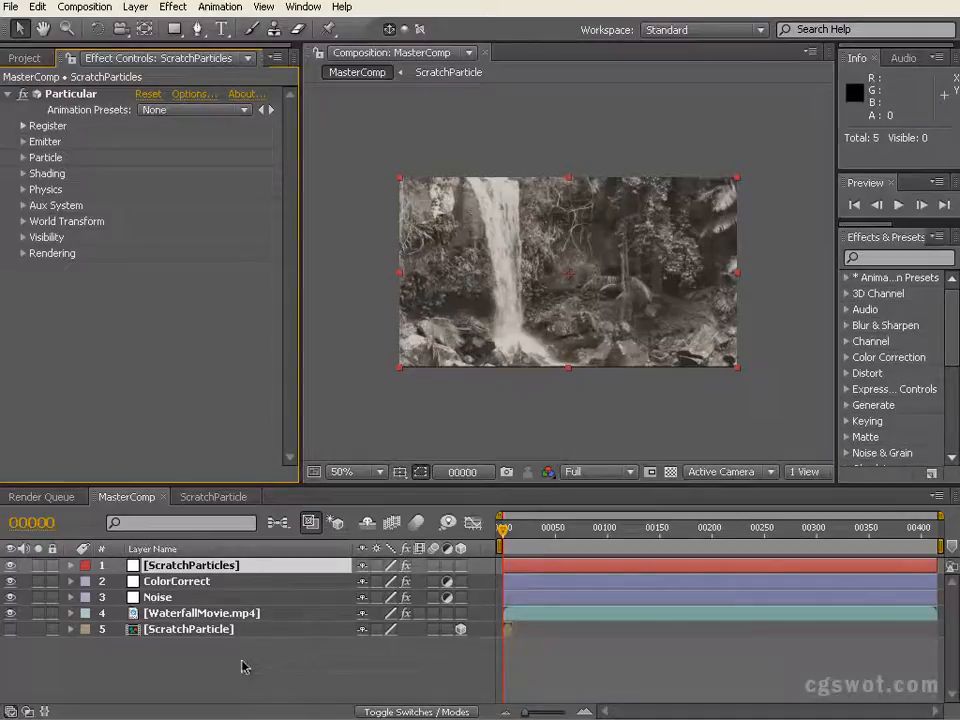
{"action": "left_click", "coordinate": [208, 566]}
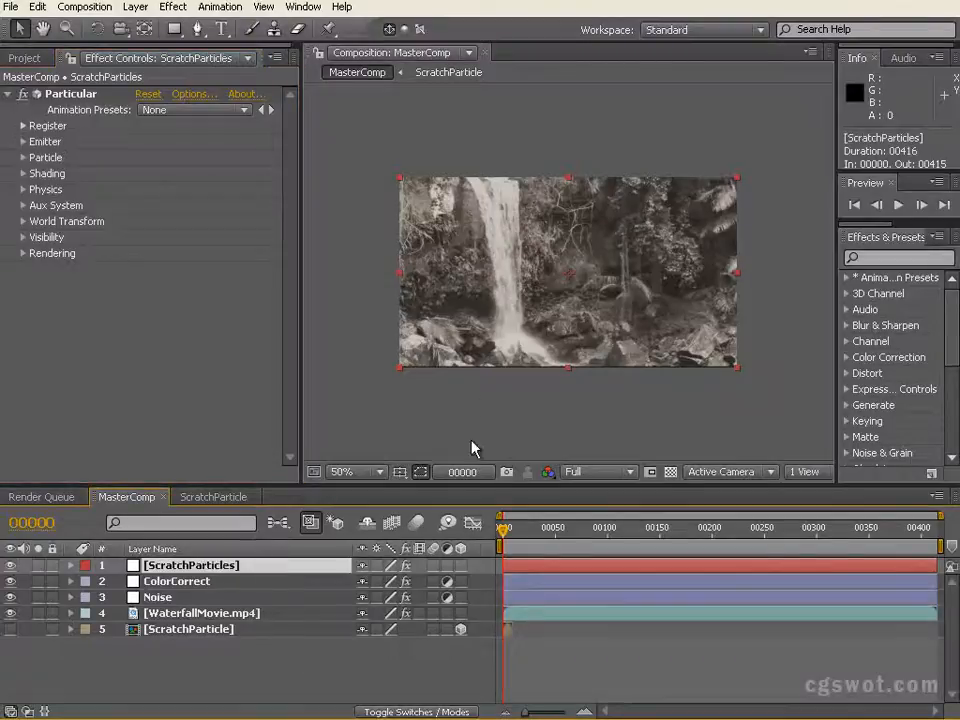
{"action": "left_click", "coordinate": [38, 565]}
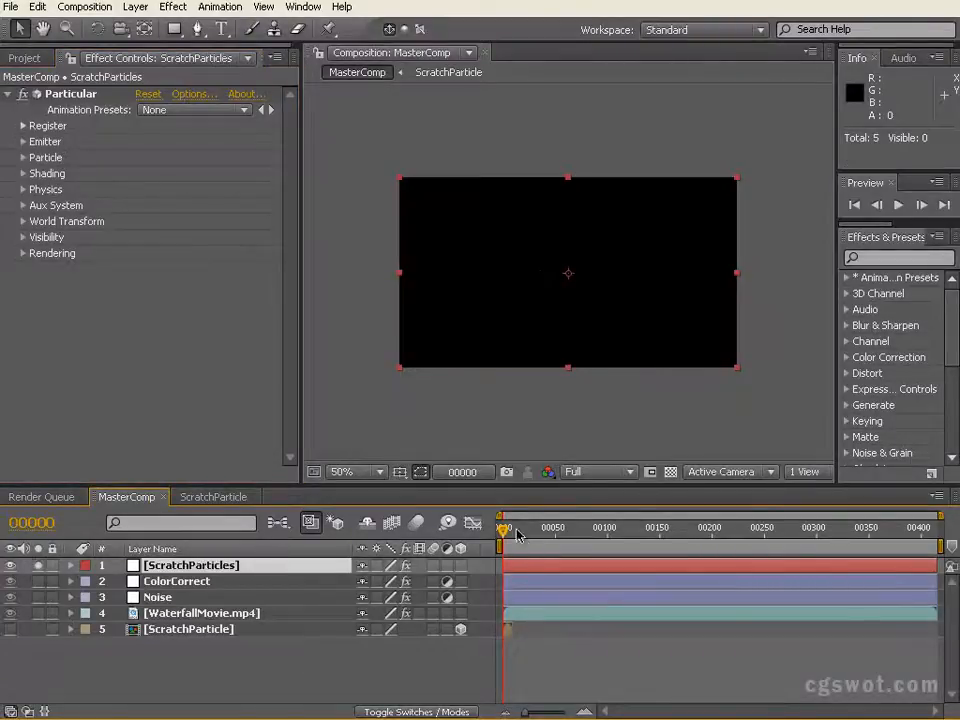
{"action": "left_click_drag", "start_coordinate": [509, 535], "coordinate": [550, 531]}
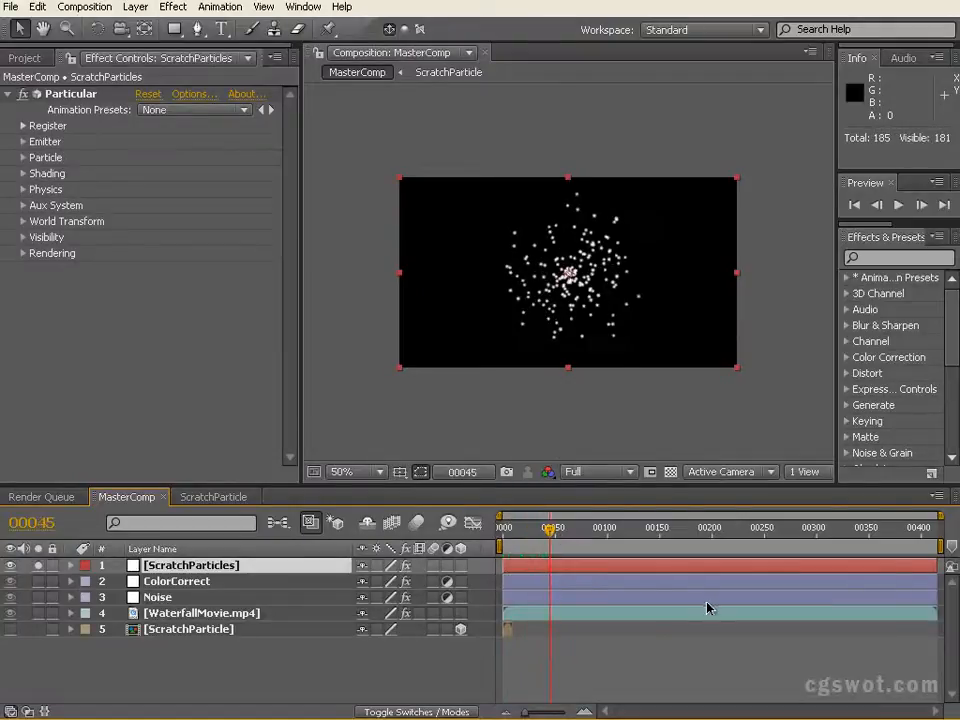
Step: Set the Particular emitter's Particles/sec to 20
{"action": "left_click", "coordinate": [22, 142]}
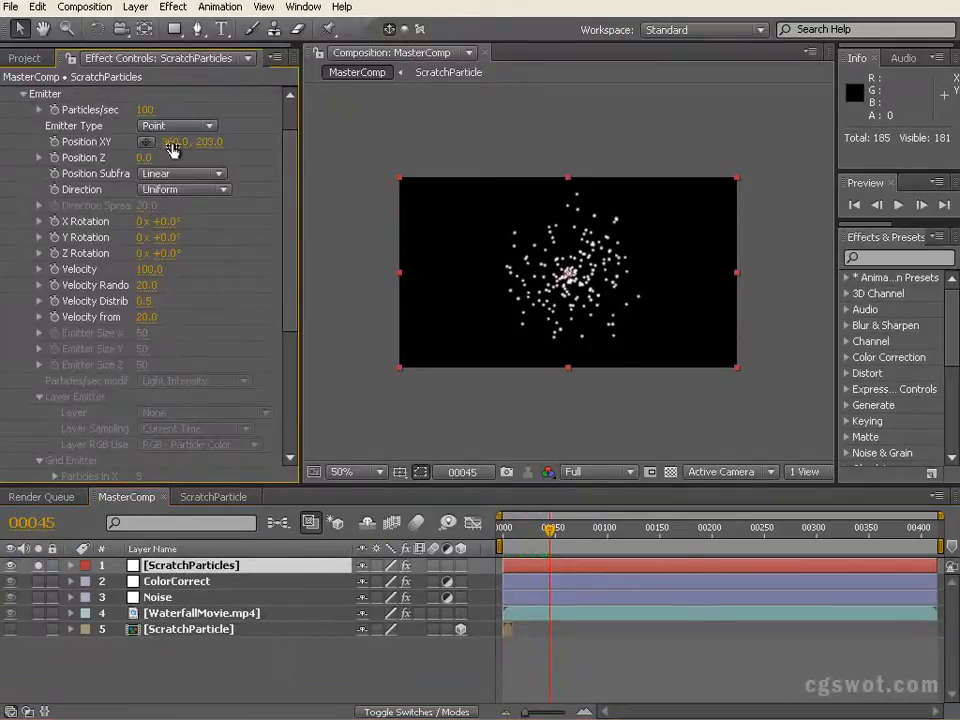
{"action": "left_click", "coordinate": [145, 110]}
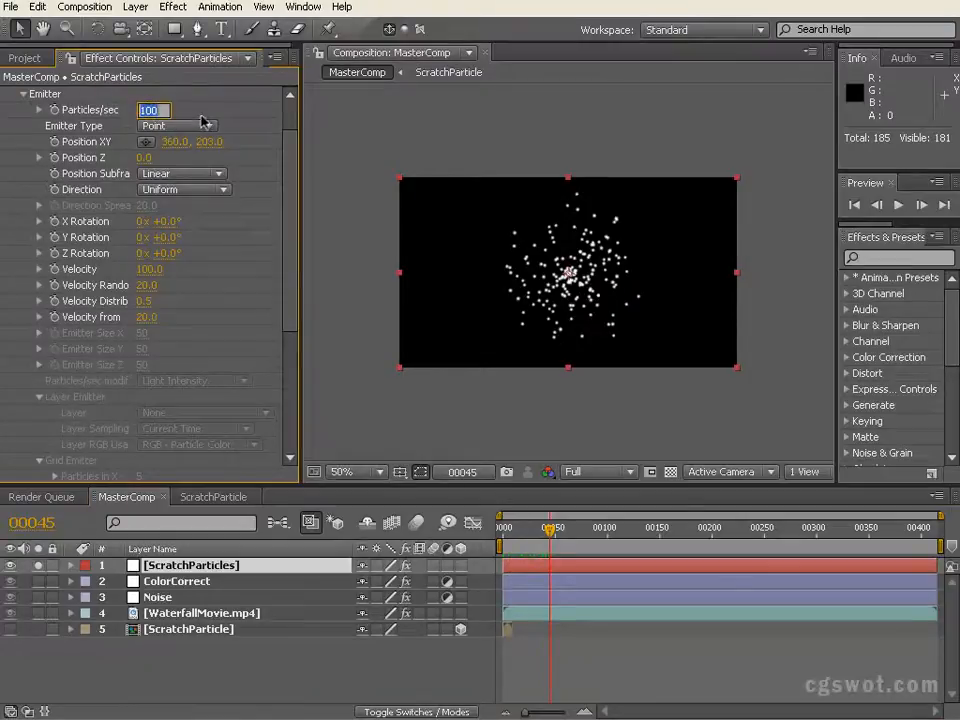
{"action": "type", "text": "20"}
{"action": "key", "text": "Return"}
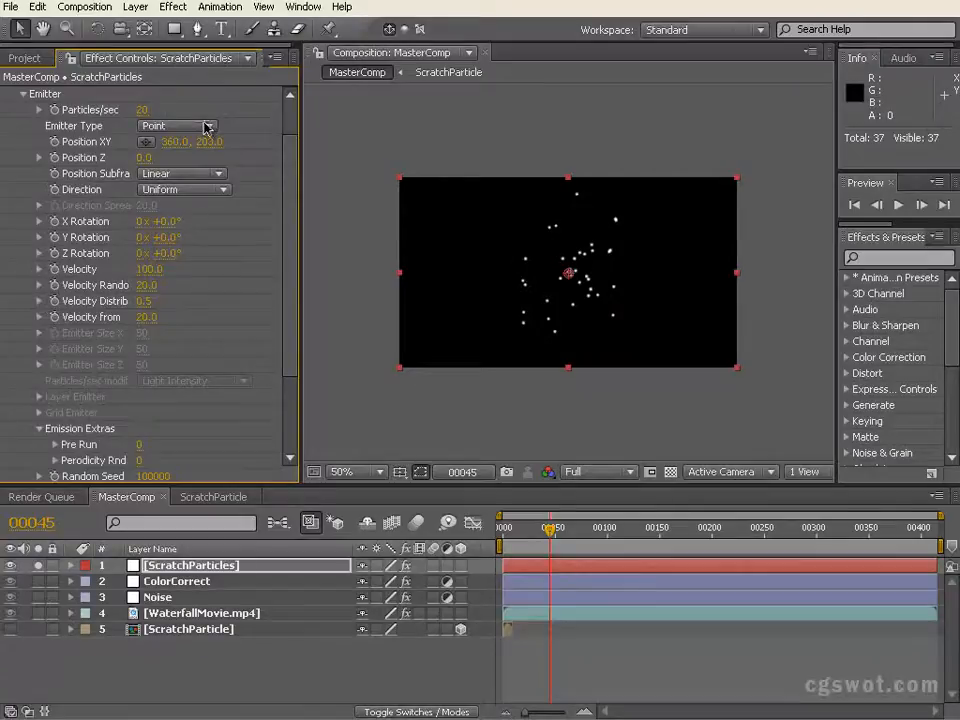
Step: Set the emitter's Velocity, Velocity Random, Velocity Distribution and Velocity from Motion all to 0
{"action": "left_click", "coordinate": [148, 269]}
{"action": "type", "text": "0"}
{"action": "key", "text": "Tab"}
{"action": "type", "text": "0"}
{"action": "key", "text": "Return"}
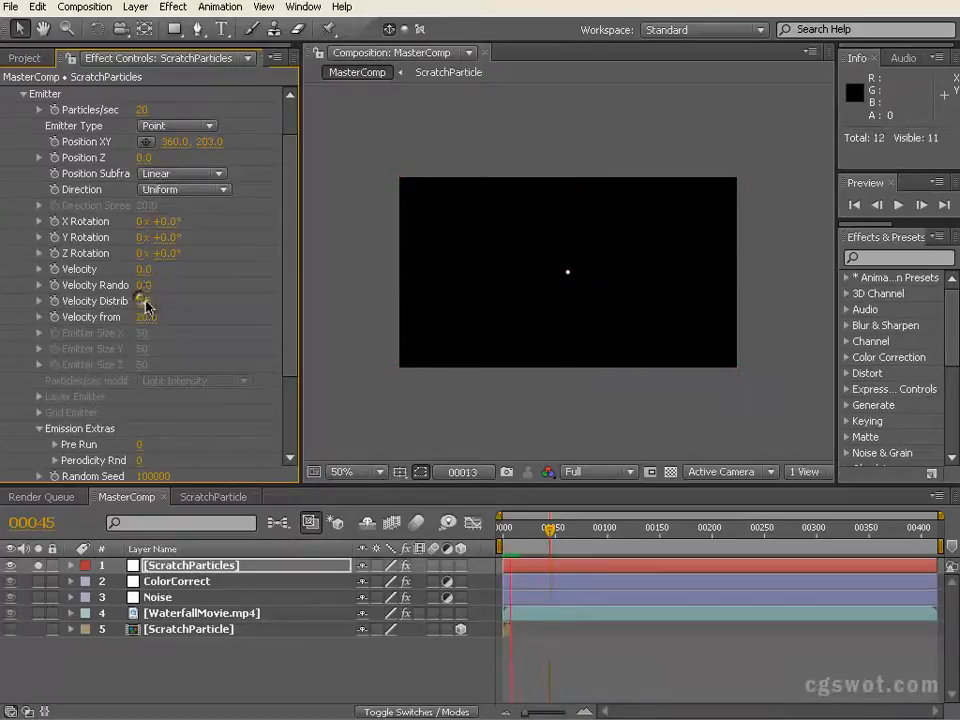
{"action": "left_click", "coordinate": [146, 302]}
{"action": "type", "text": "0"}
{"action": "key", "text": "Tab"}
{"action": "type", "text": "0"}
{"action": "key", "text": "Return"}
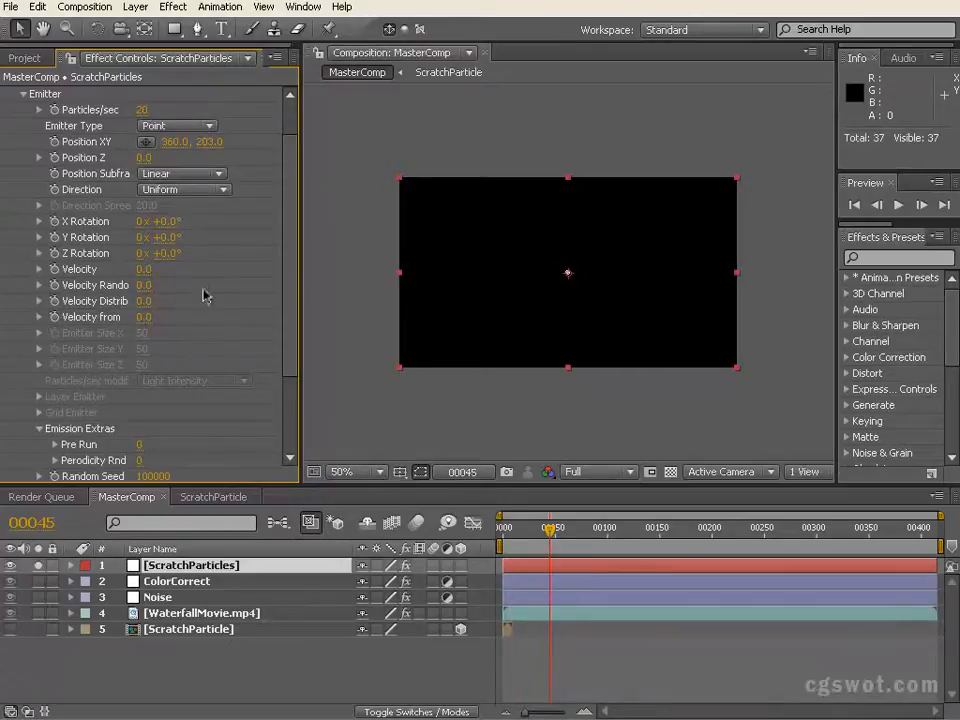
Step: Change the emitter type to Box and scrub to frame 142 to check the particle spread
{"action": "left_click", "coordinate": [199, 131]}
{"action": "left_click", "coordinate": [188, 145]}
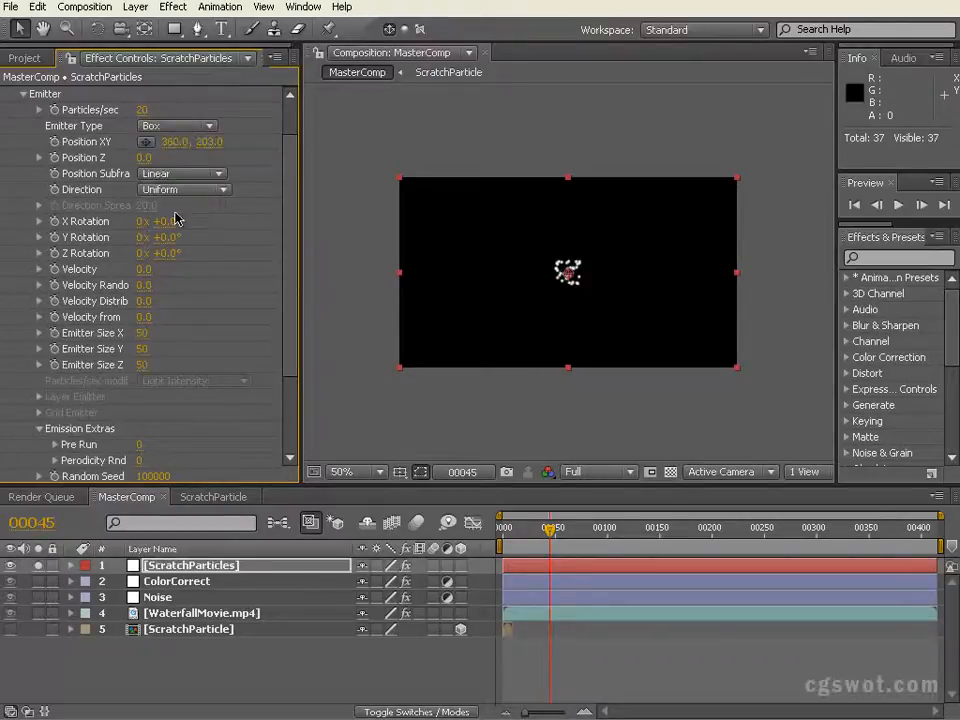
{"action": "left_click_drag", "start_coordinate": [553, 527], "coordinate": [652, 530]}
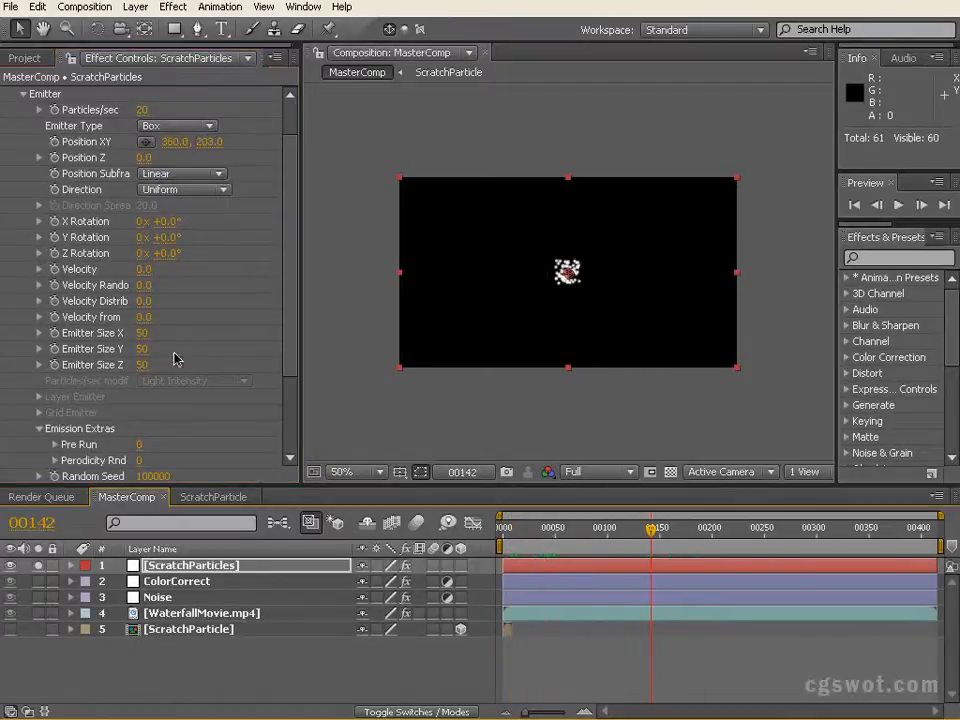
Step: Set the box emitter's size to 720 in X and 0 in Y and Z, and check the particles at frame 51
{"action": "left_click", "coordinate": [143, 338]}
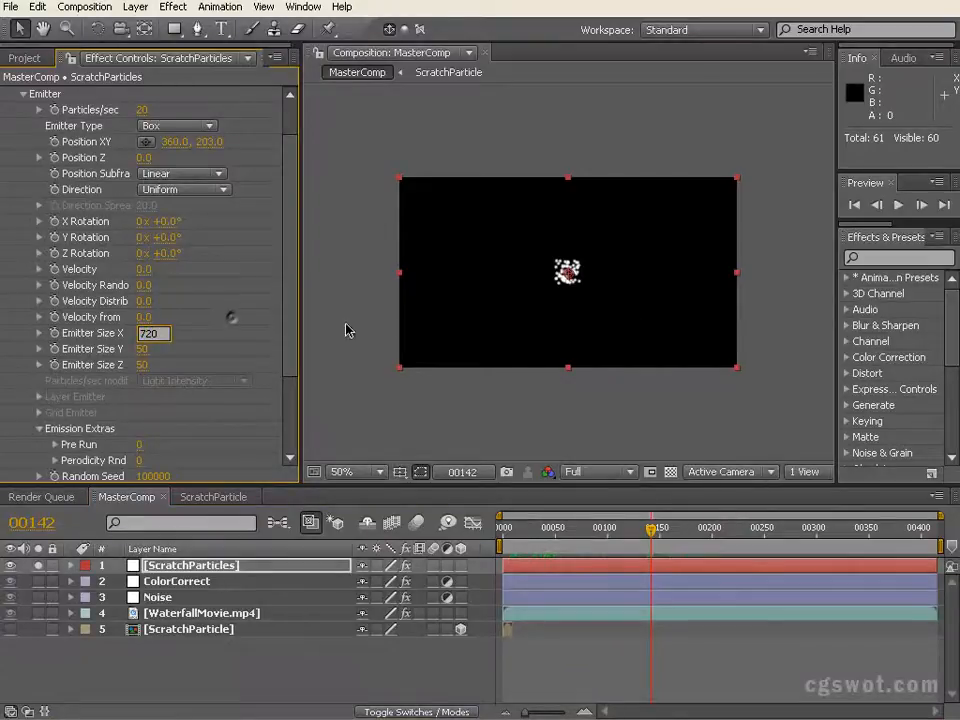
{"action": "key", "text": "Return"}
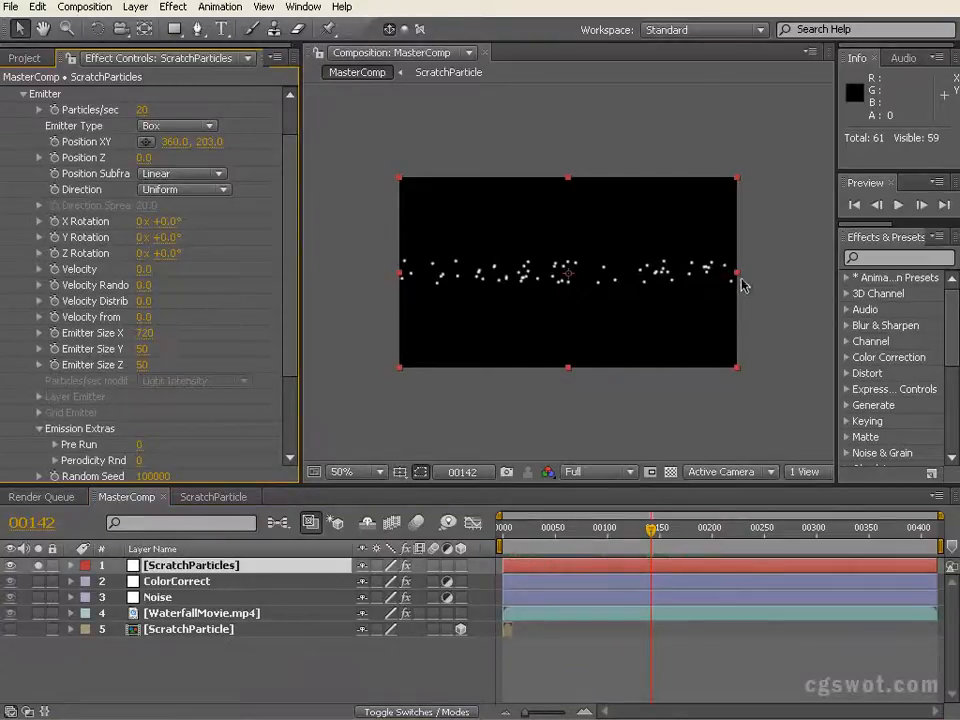
{"action": "left_click", "coordinate": [141, 353]}
{"action": "type", "text": "0"}
{"action": "key", "text": "Tab"}
{"action": "type", "text": "0"}
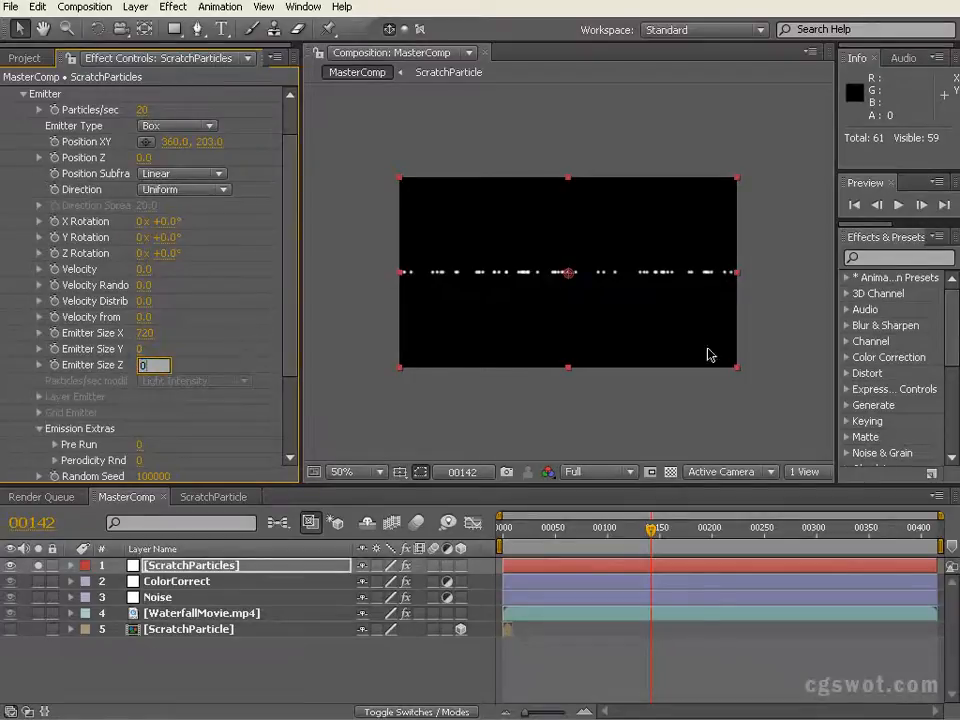
{"action": "left_click_drag", "start_coordinate": [654, 537], "coordinate": [555, 537]}
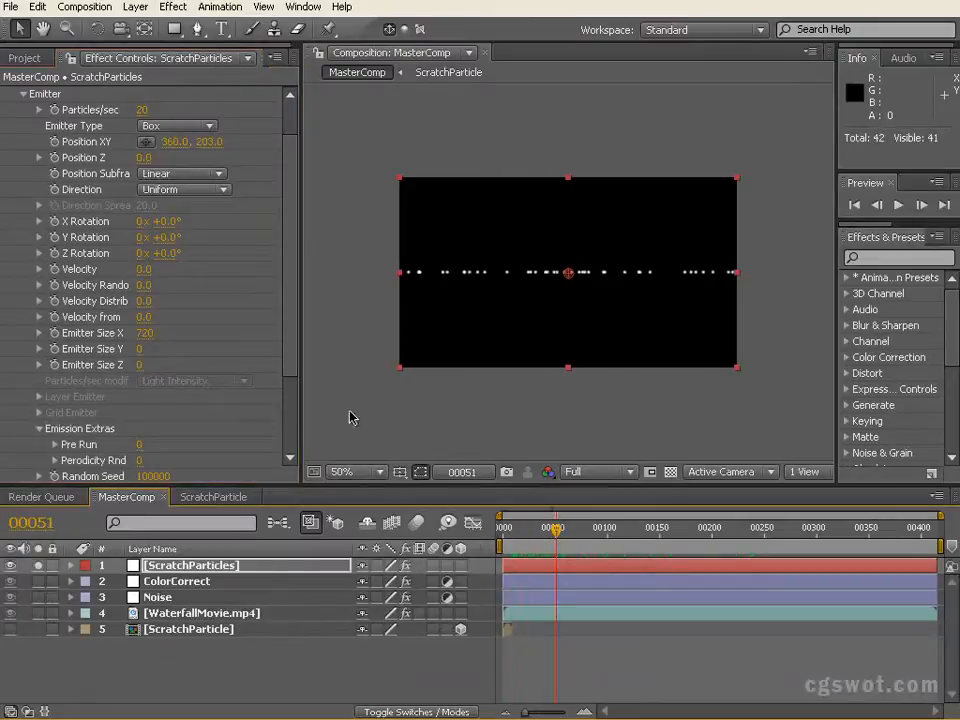
Step: Set the particle Life to 0.1 seconds and scrub the timeline back to frame 0
{"action": "mouse_move", "coordinate": [287, 267]}
{"action": "left_mouse_down"}
{"action": "mouse_move", "coordinate": [289, 296]}
{"action": "mouse_move", "coordinate": [289, 253]}
{"action": "left_mouse_up"}
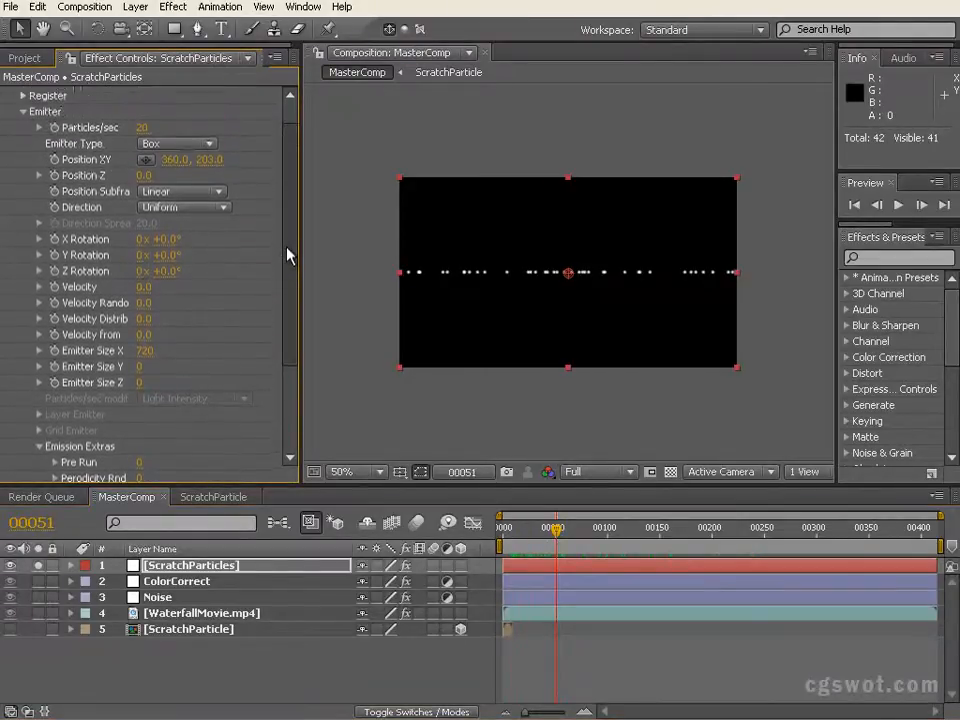
{"action": "left_click", "coordinate": [26, 116]}
{"action": "left_click", "coordinate": [23, 157]}
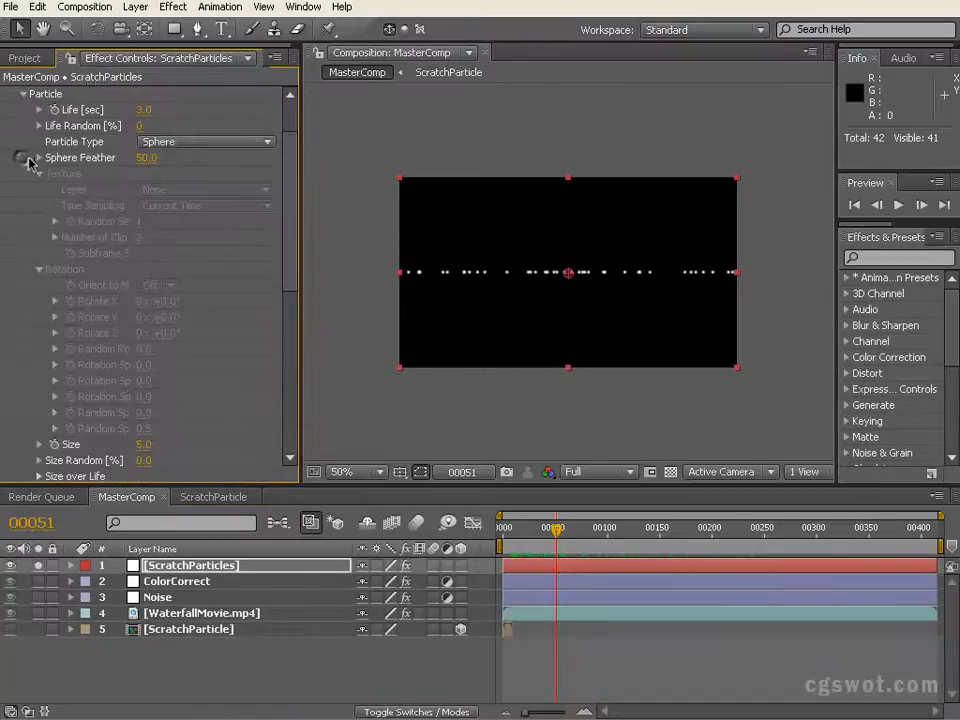
{"action": "left_click", "coordinate": [143, 111]}
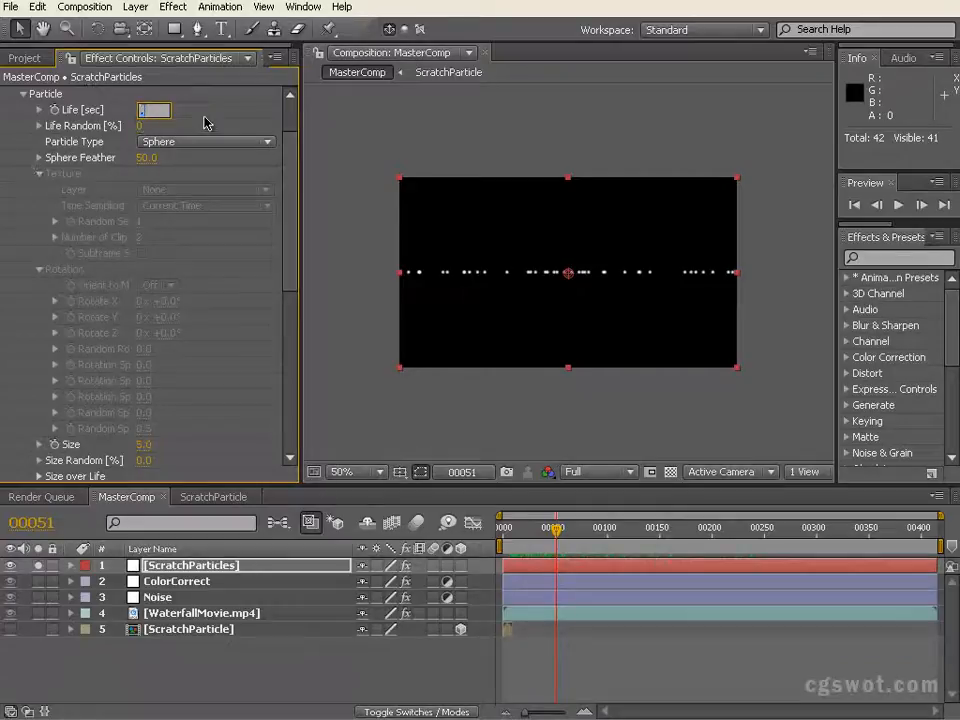
{"action": "type", "text": ".1"}
{"action": "key", "text": "Return"}
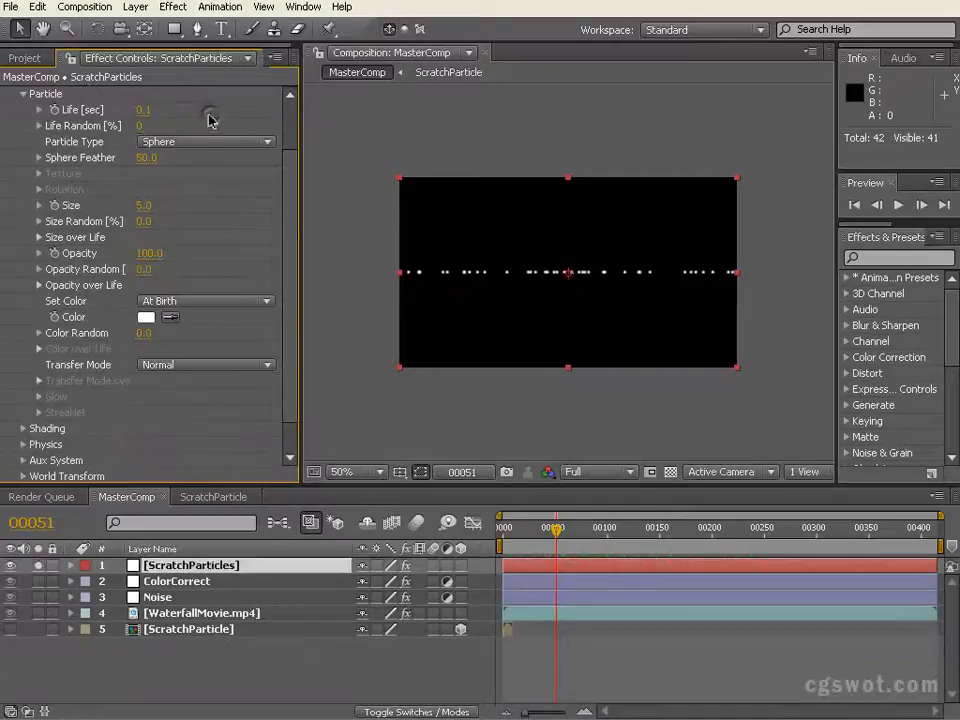
{"action": "left_click_drag", "start_coordinate": [557, 530], "coordinate": [500, 548]}
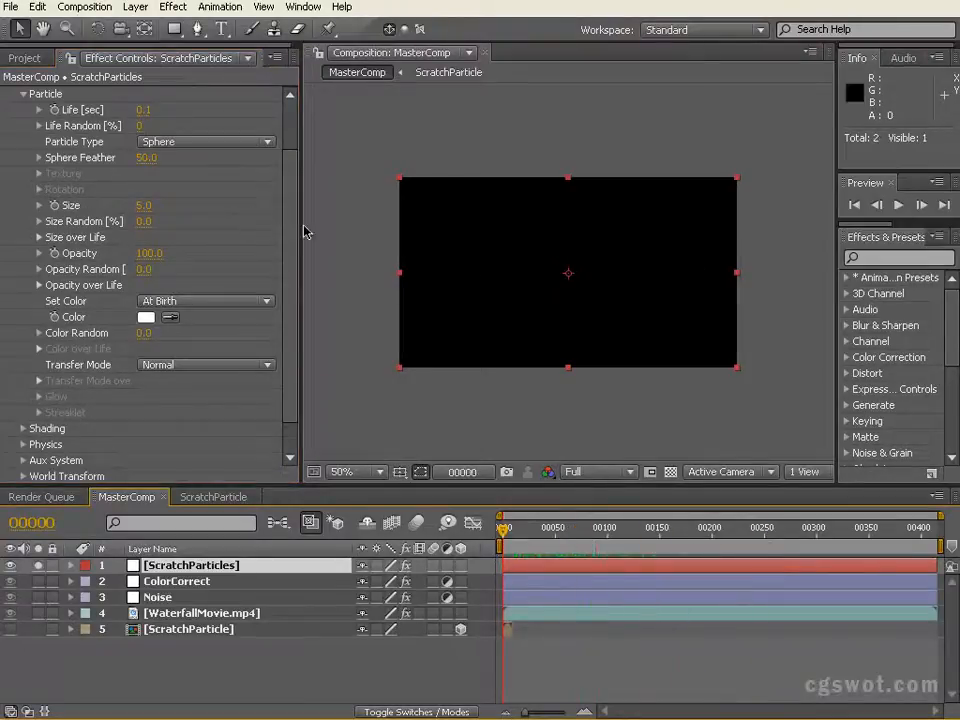
Step: Fit the composition view up to 100%, widen the Composition panel, and preview the particles at frame 35
{"action": "scroll", "coordinate": [482, 314], "scroll_direction": "up", "scroll_amount": 1}
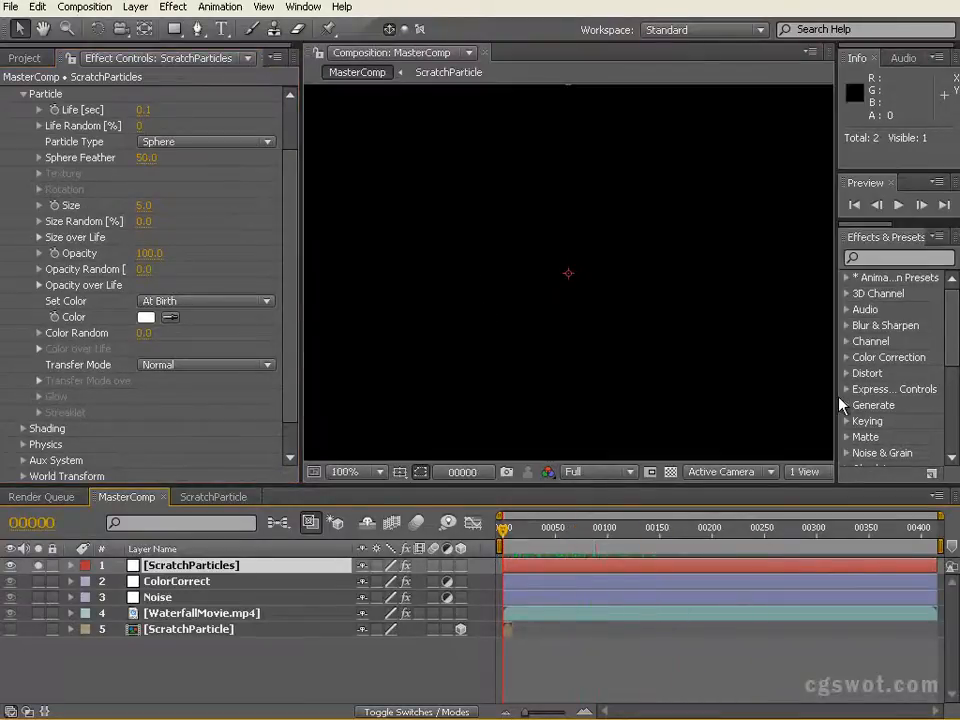
{"action": "left_click", "coordinate": [379, 472]}
{"action": "left_click", "coordinate": [421, 224]}
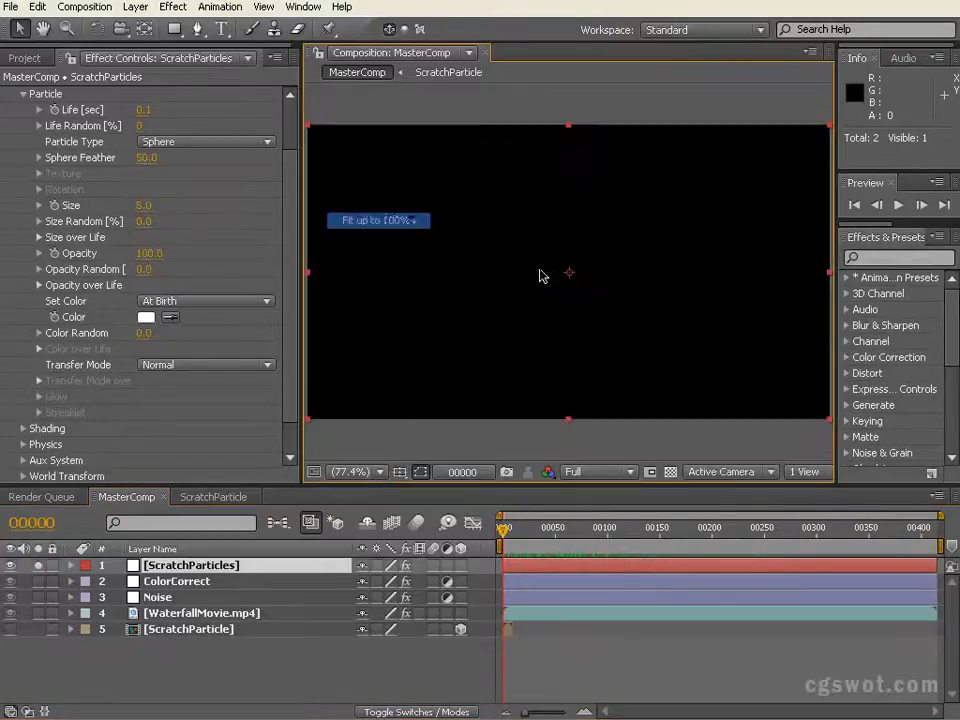
{"action": "left_click_drag", "start_coordinate": [837, 354], "coordinate": [921, 354]}
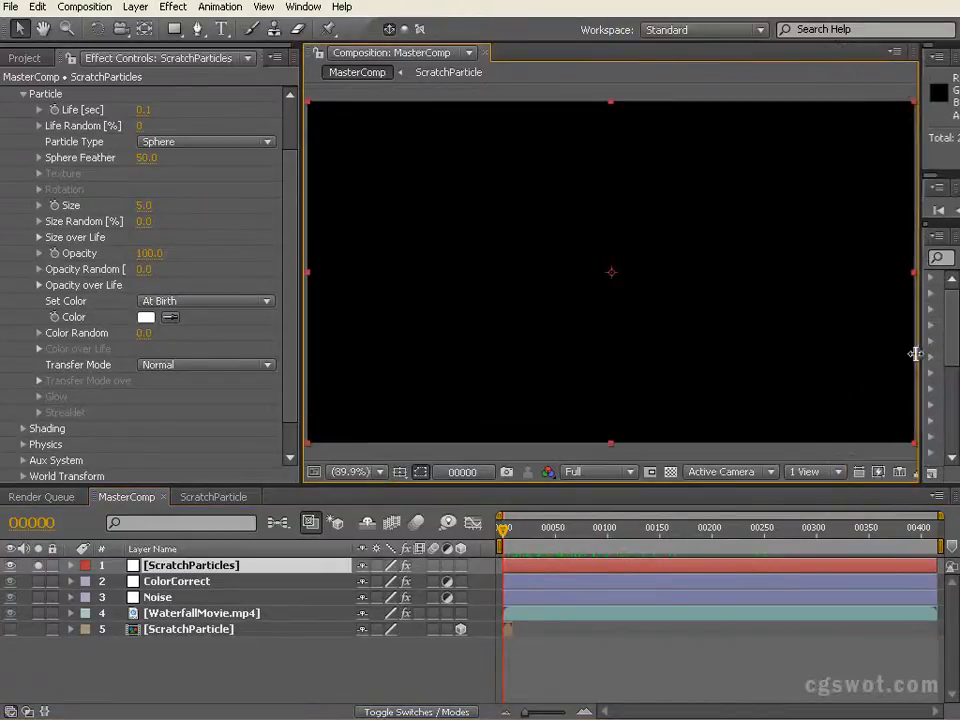
{"action": "left_click_drag", "start_coordinate": [503, 528], "coordinate": [540, 528]}
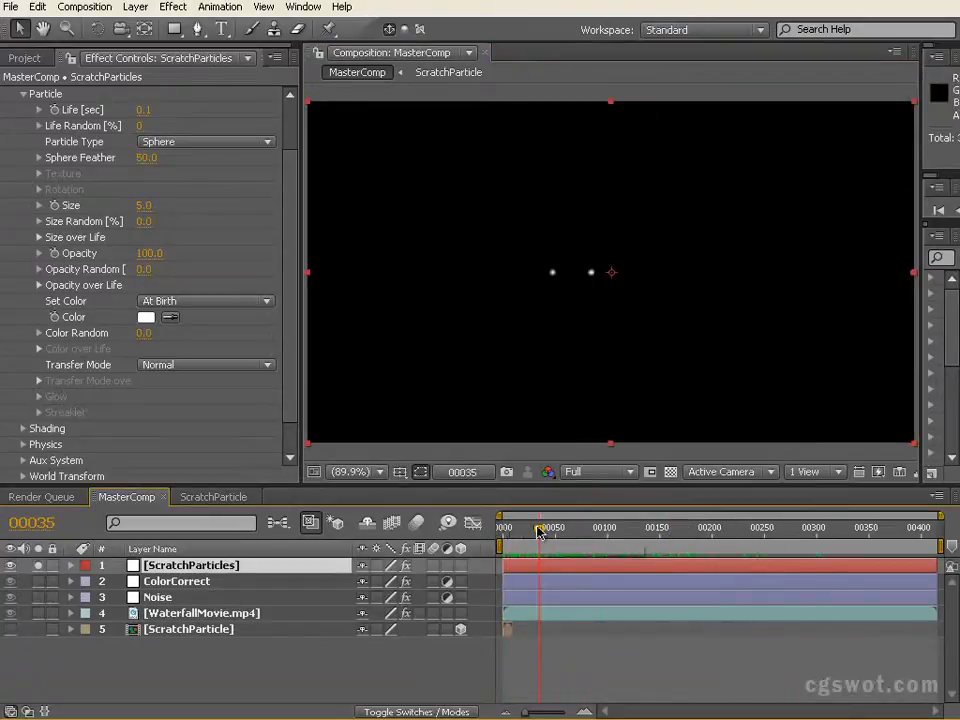
Step: Set the particle type to Sprite with the ScratchParticle layer as its texture, and return to frame 0
{"action": "left_click", "coordinate": [226, 145]}
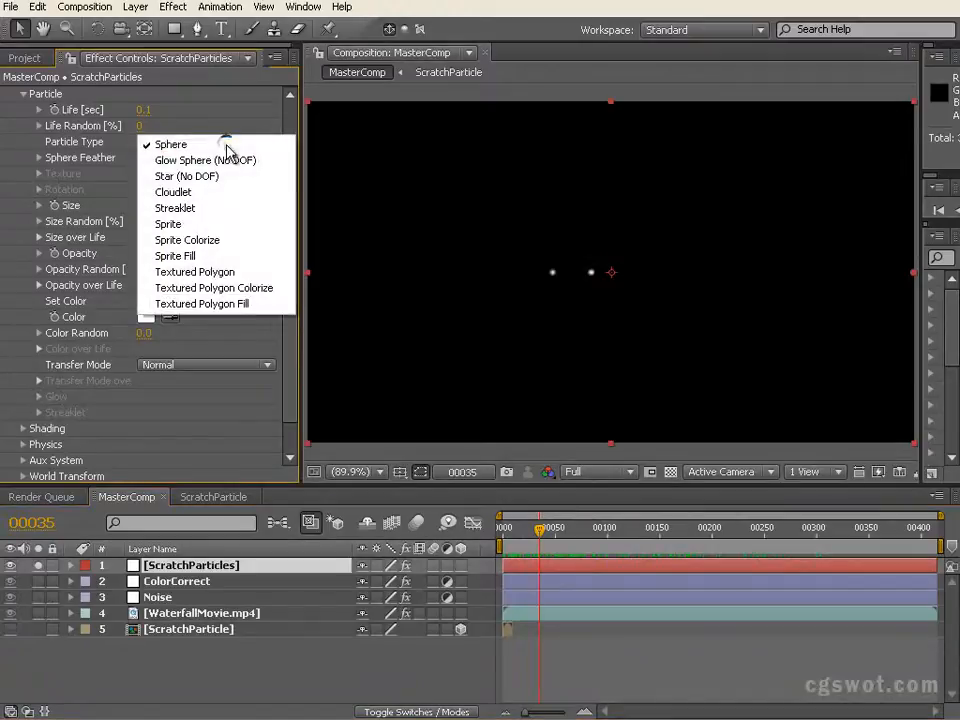
{"action": "left_click", "coordinate": [230, 225]}
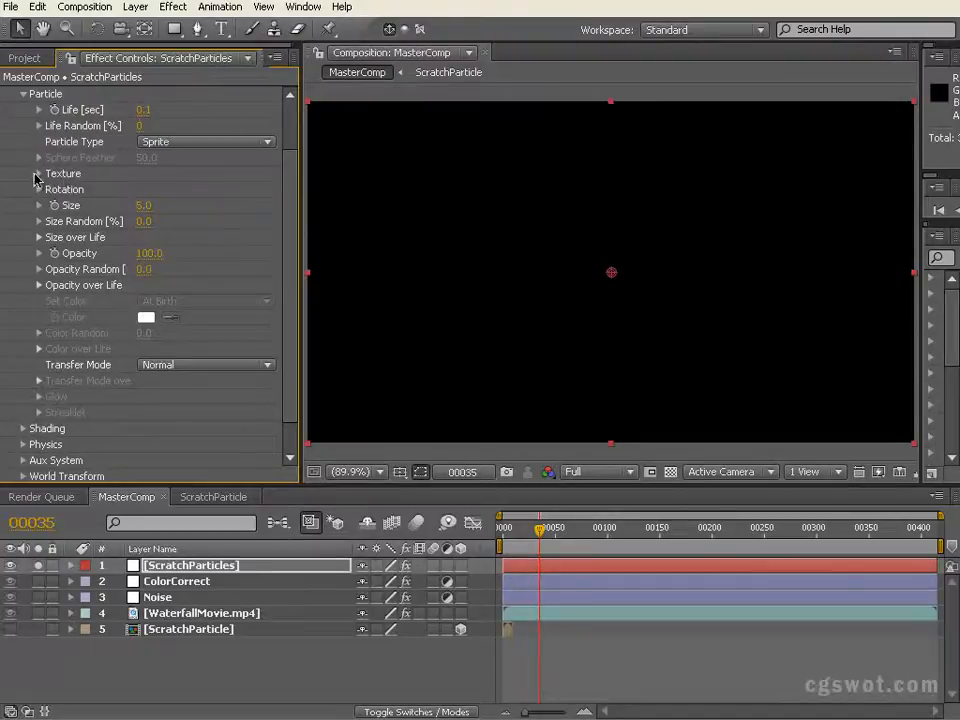
{"action": "left_click", "coordinate": [38, 174]}
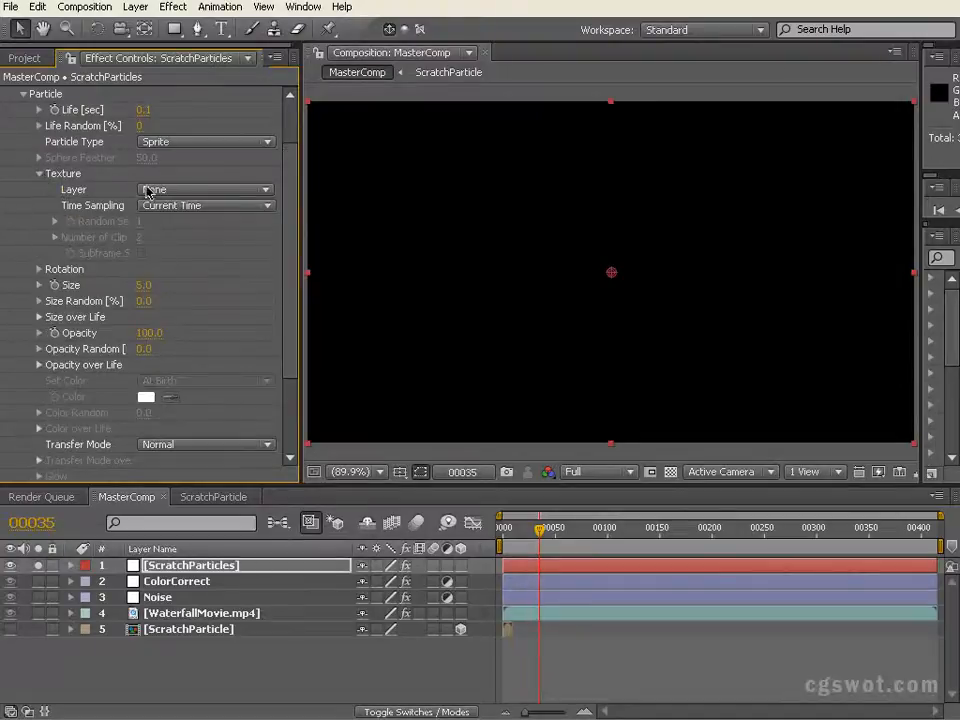
{"action": "left_click", "coordinate": [193, 191]}
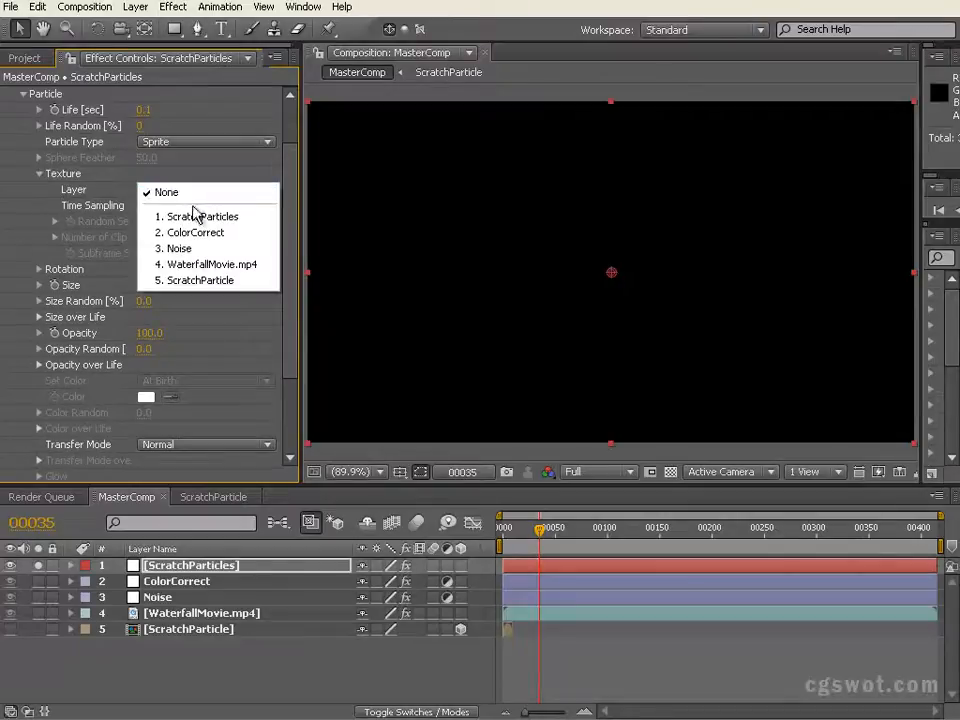
{"action": "left_click", "coordinate": [197, 283]}
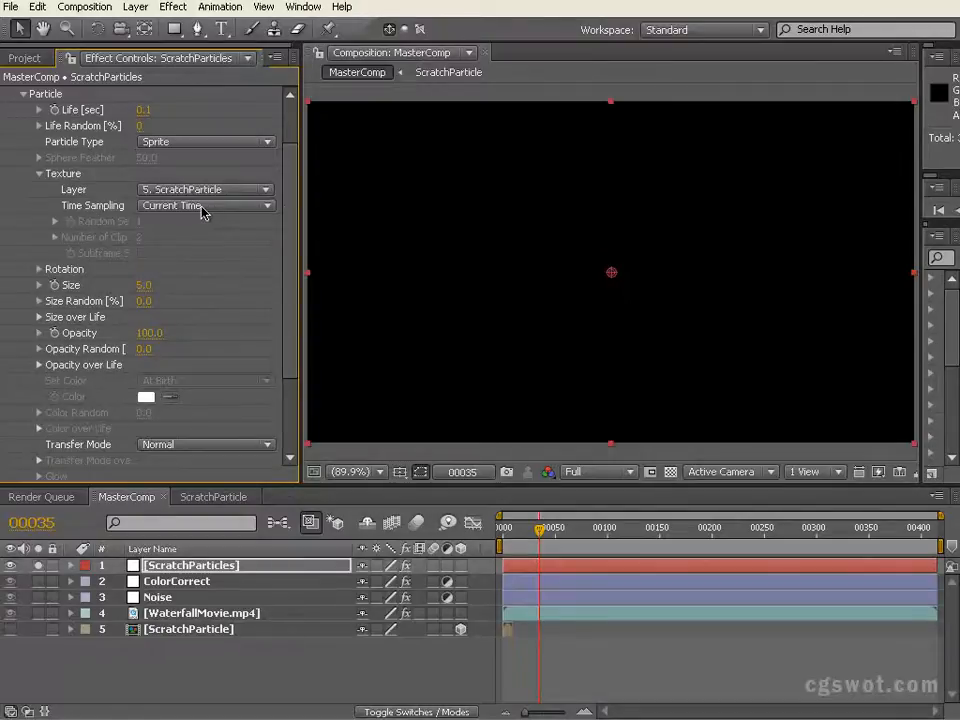
{"action": "left_click_drag", "start_coordinate": [606, 528], "coordinate": [504, 533]}
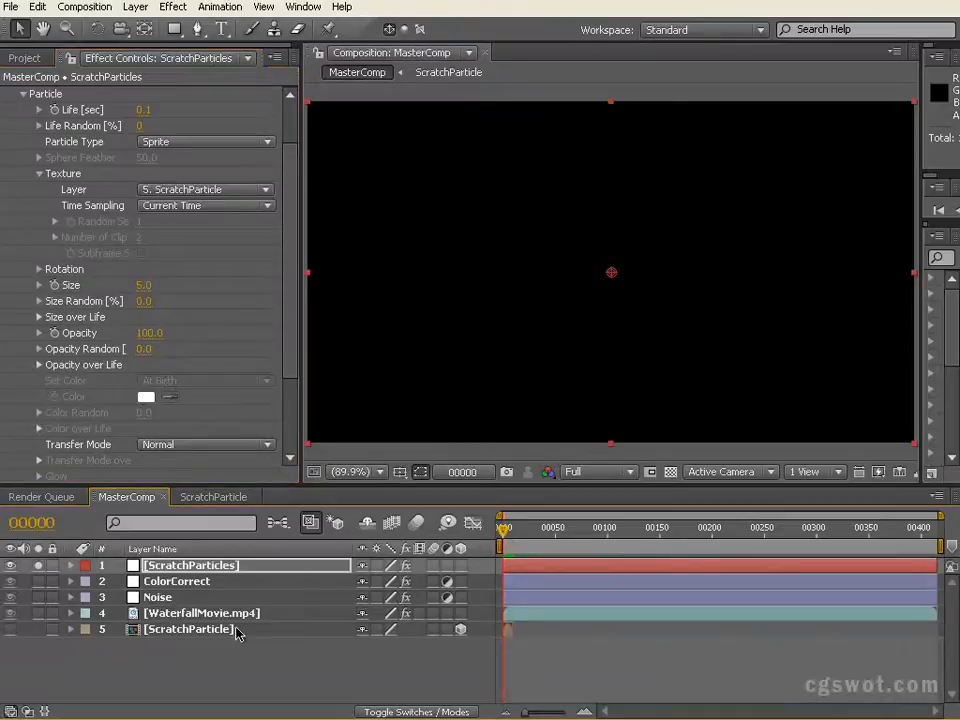
Step: Set the ScratchParticles texture's time sampling to Random - Still Frame and preview the scratches at frame 109
{"action": "left_click", "coordinate": [238, 630]}
{"action": "left_click", "coordinate": [506, 535]}
{"action": "left_click_drag", "start_coordinate": [506, 535], "coordinate": [392, 532]}
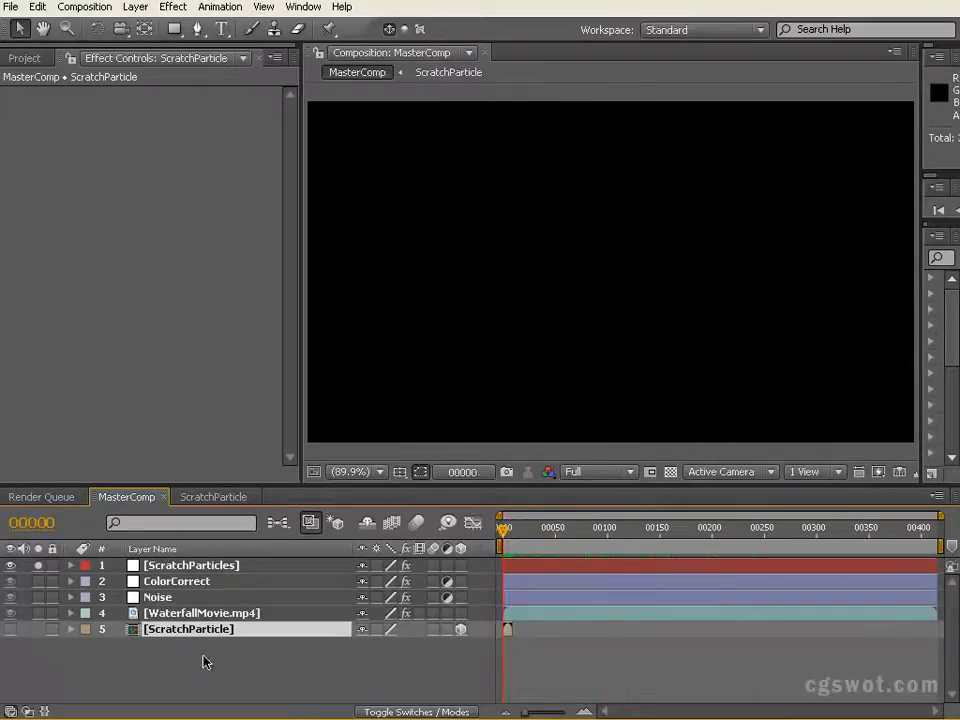
{"action": "left_click", "coordinate": [175, 565]}
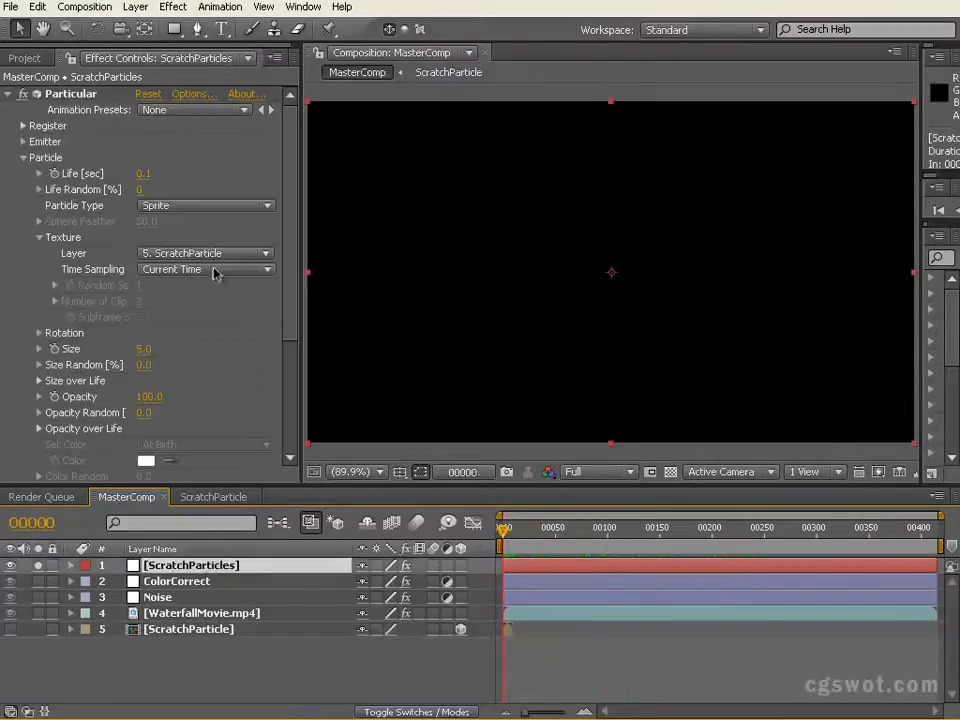
{"action": "left_click", "coordinate": [214, 270]}
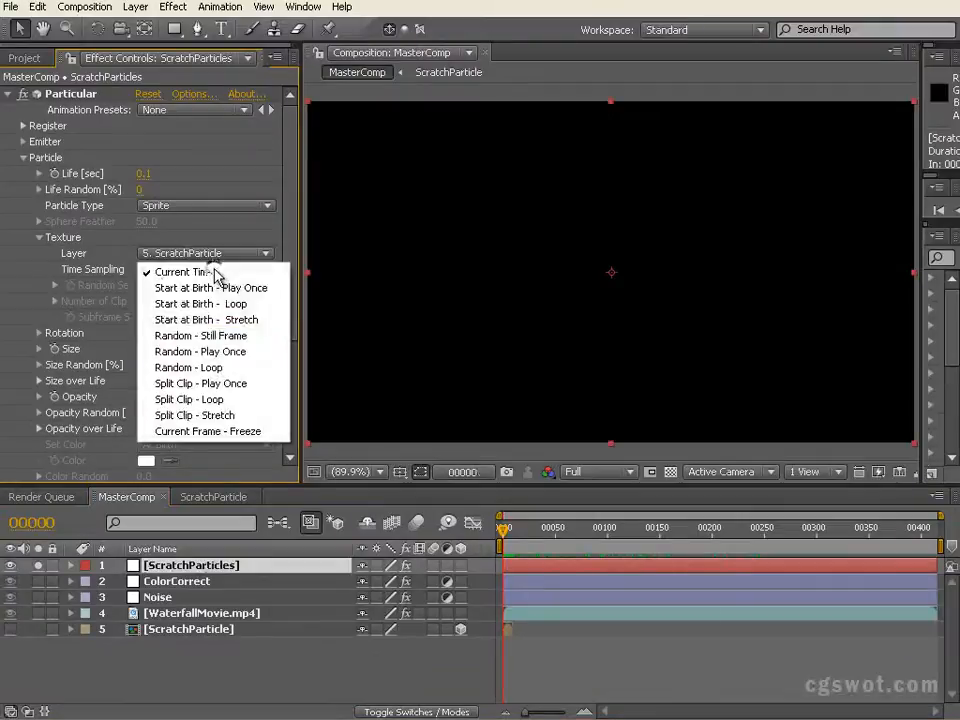
{"action": "left_click", "coordinate": [233, 338]}
{"action": "left_click_drag", "start_coordinate": [504, 533], "coordinate": [619, 544]}
{"action": "scroll", "coordinate": [499, 347], "scroll_direction": "down", "scroll_amount": 1}
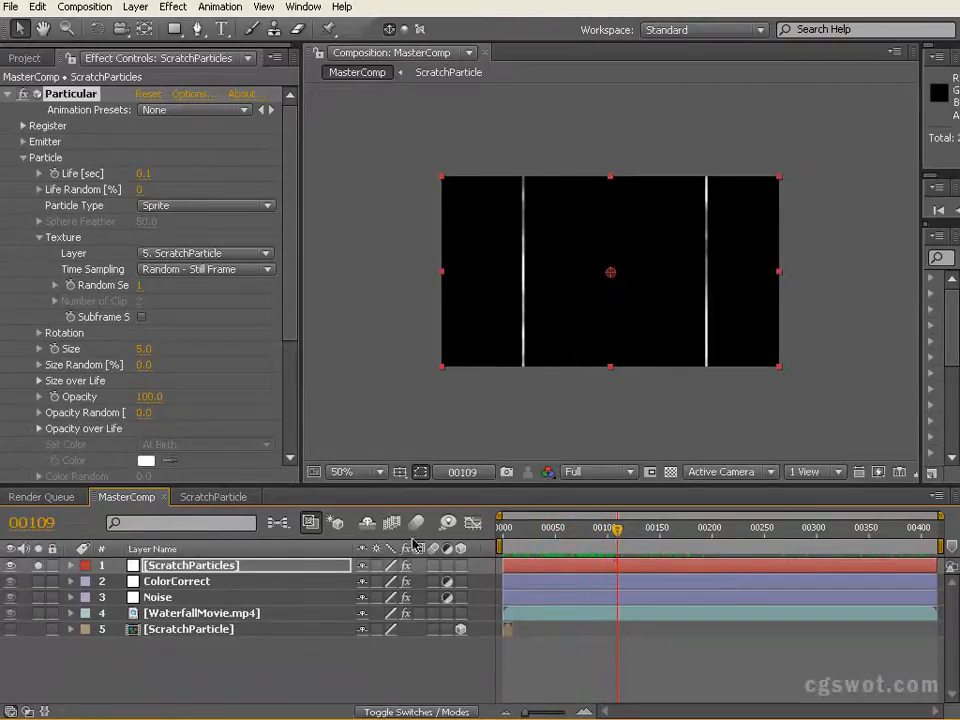
Step: Scrub through the ScratchParticle composition and compare its scratch with the emitted scratches in MasterComp around frame 99
{"action": "left_click", "coordinate": [213, 497]}
{"action": "left_click_drag", "start_coordinate": [545, 538], "coordinate": [666, 550]}
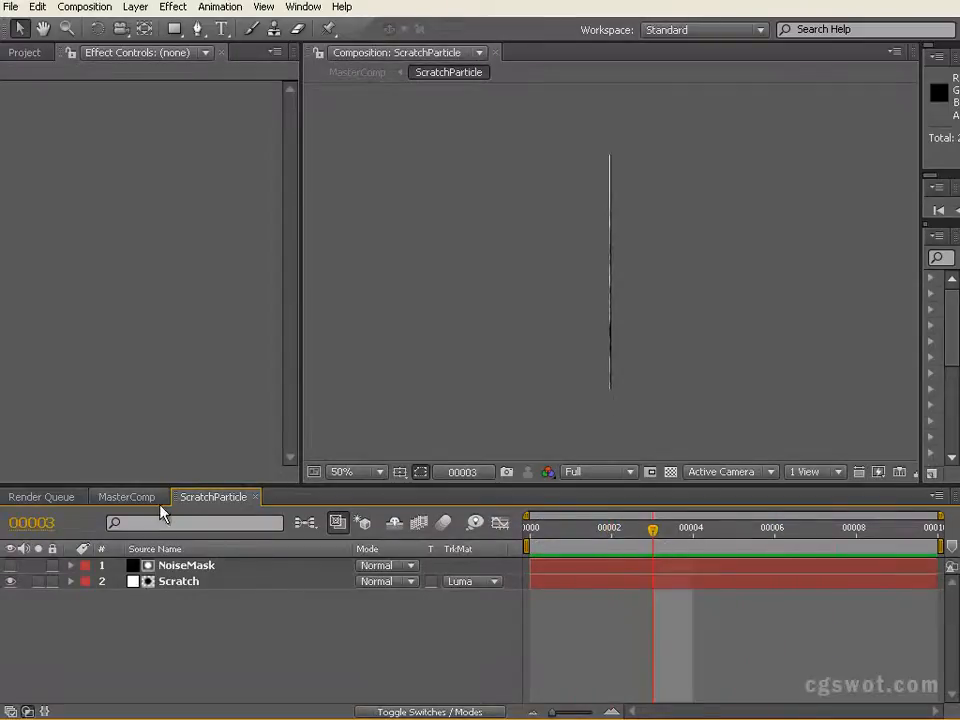
{"action": "left_click", "coordinate": [126, 497]}
{"action": "left_click_drag", "start_coordinate": [499, 541], "coordinate": [607, 545]}
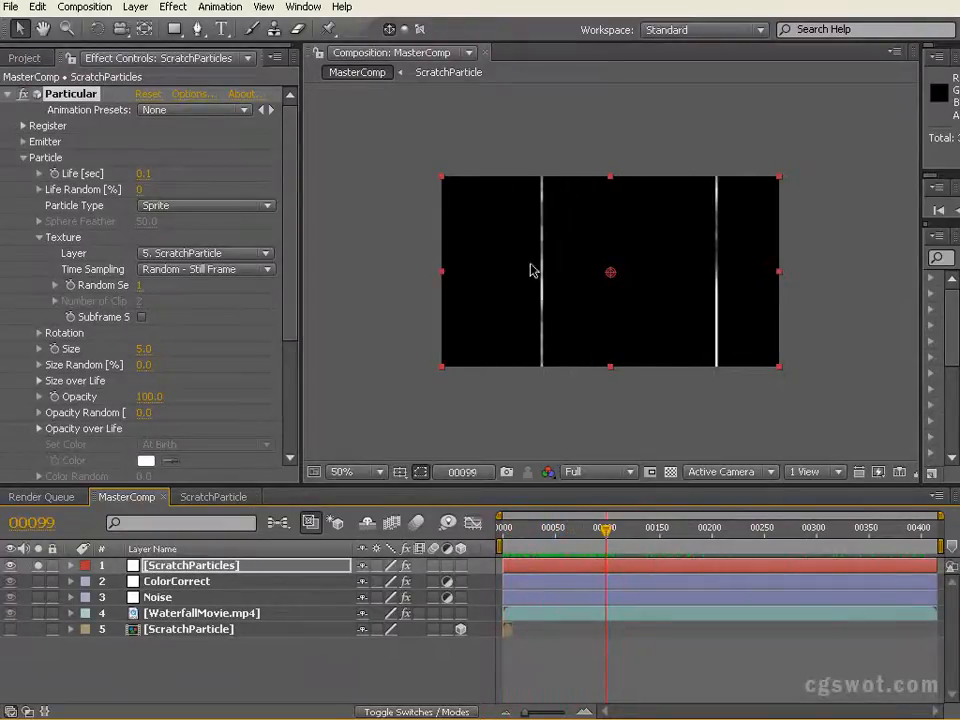
{"action": "key", "text": "period"}
Step: In the ScratchParticle composition, set the Scratch solid's width to 1 px and go to frame 1
{"action": "left_click", "coordinate": [224, 502]}
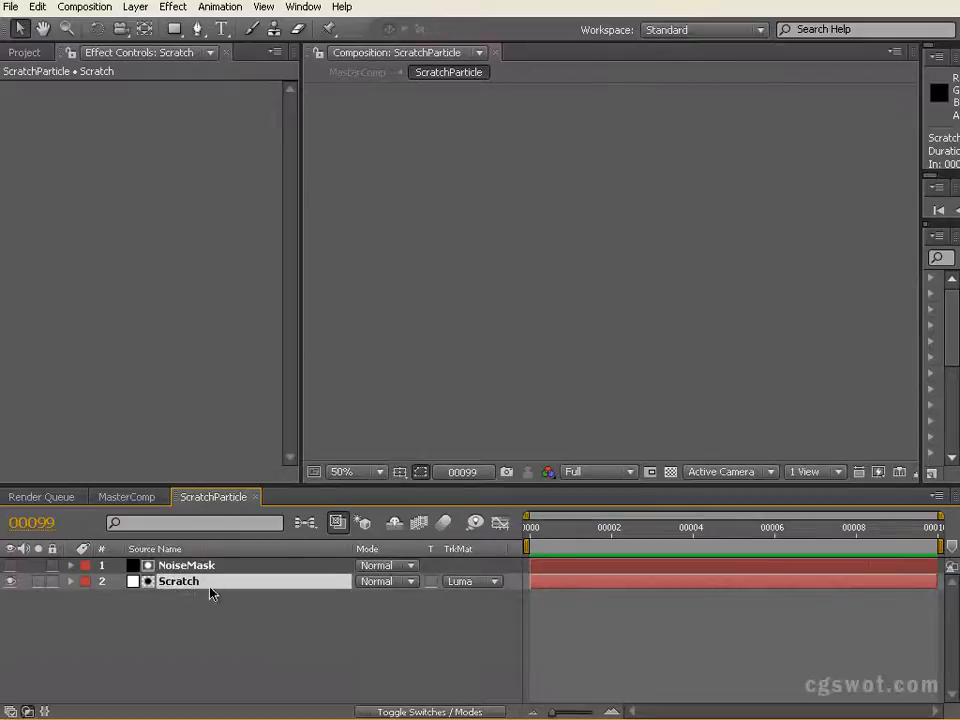
{"action": "left_click", "coordinate": [136, 7]}
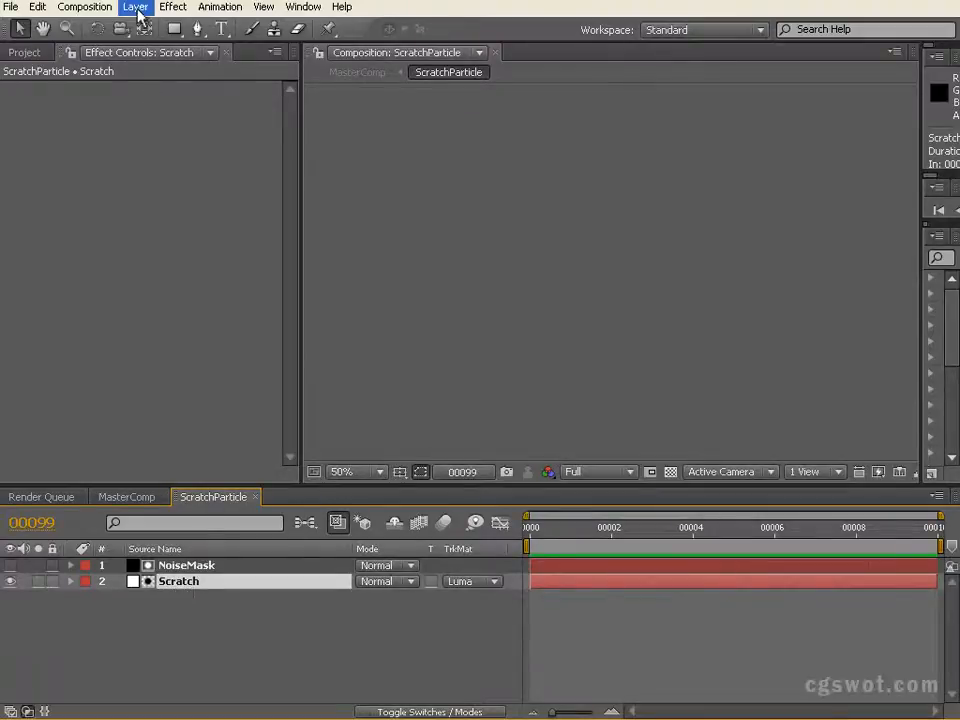
{"action": "left_click", "coordinate": [170, 43]}
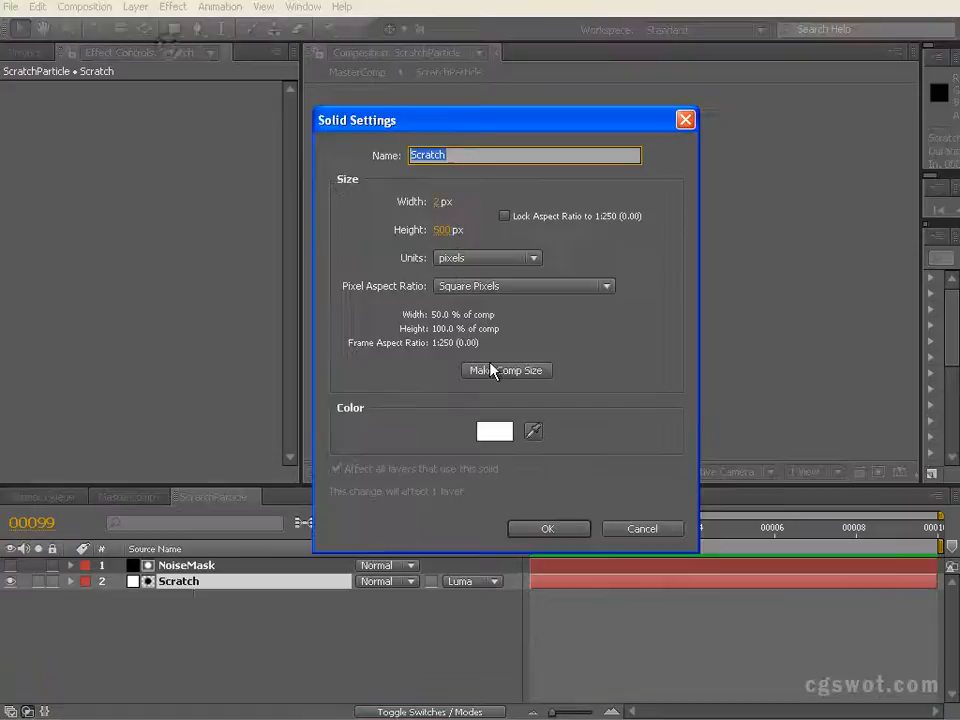
{"action": "left_click", "coordinate": [436, 202]}
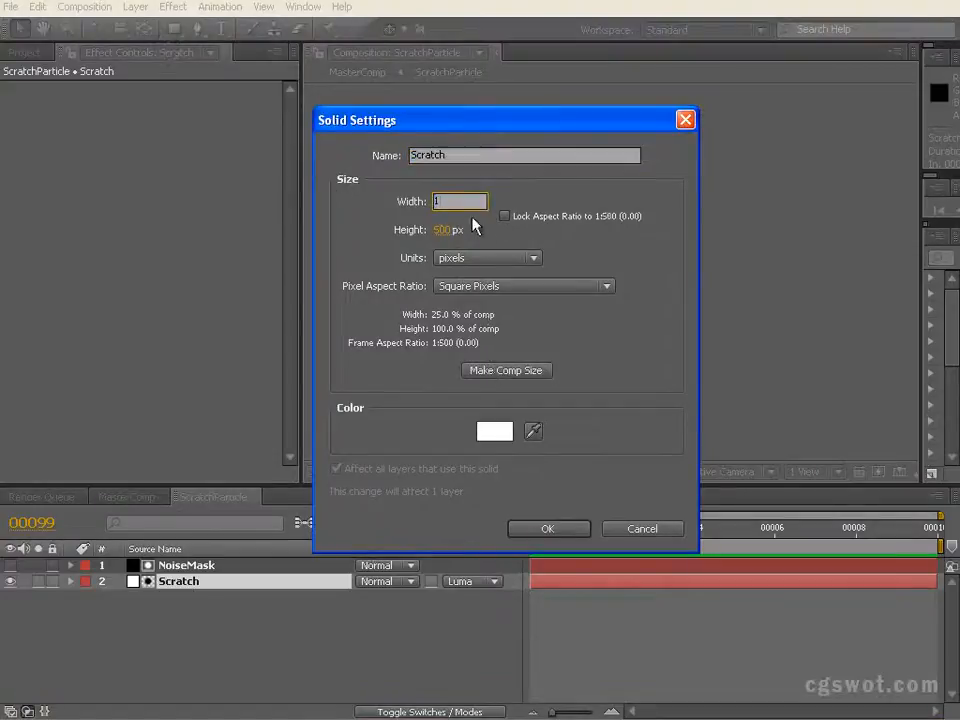
{"action": "left_click", "coordinate": [548, 529]}
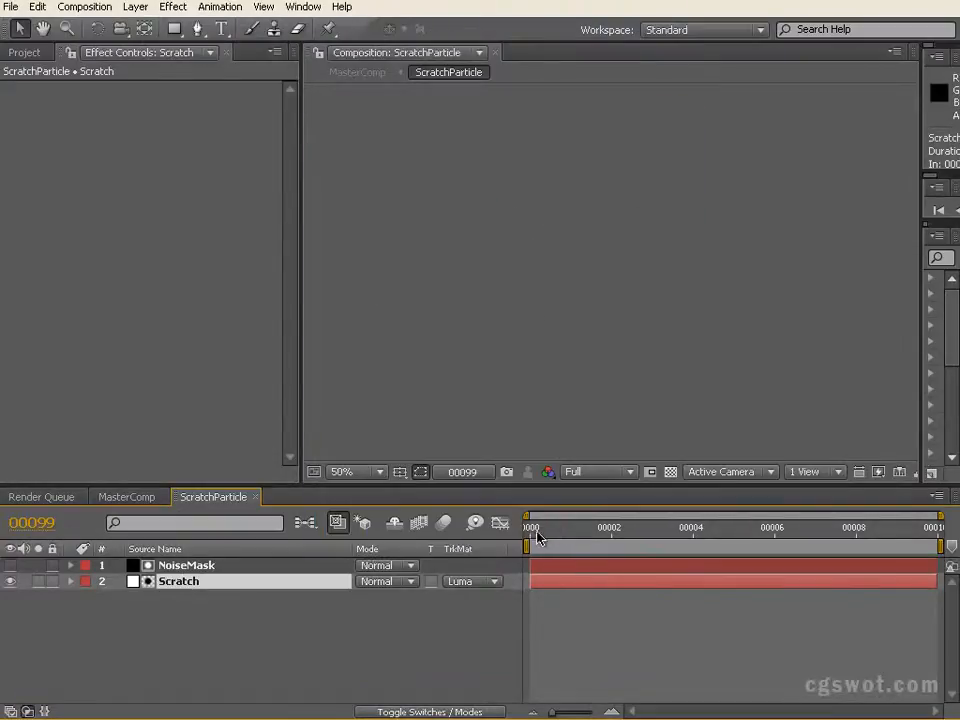
{"action": "left_click", "coordinate": [569, 540]}
Step: Set the NoiseMask solid's width to 1 px
{"action": "left_click", "coordinate": [178, 565]}
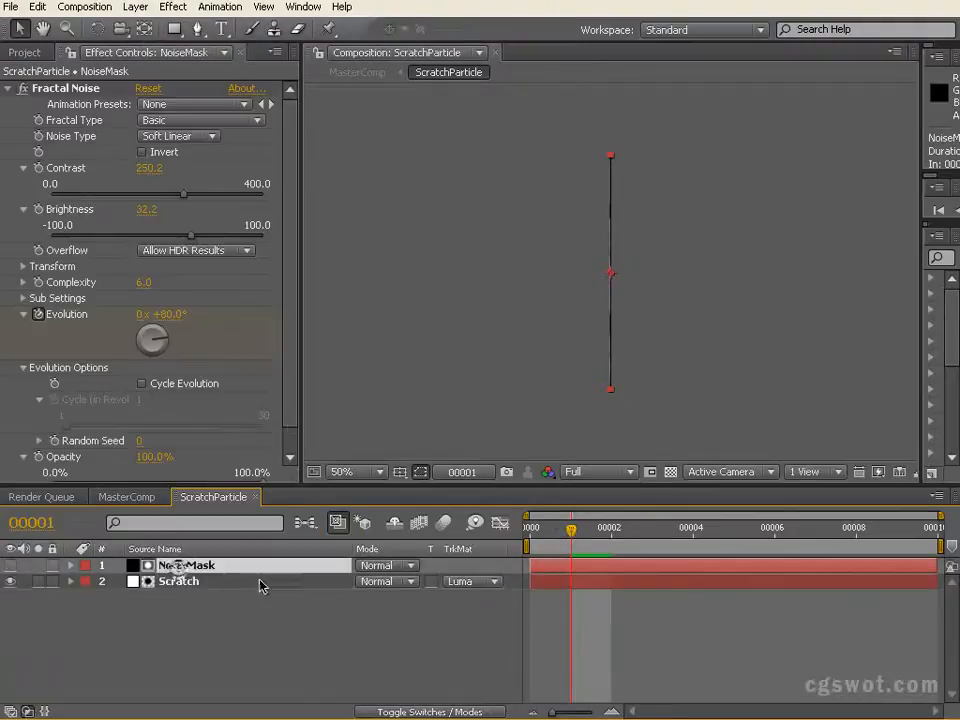
{"action": "left_click", "coordinate": [135, 7]}
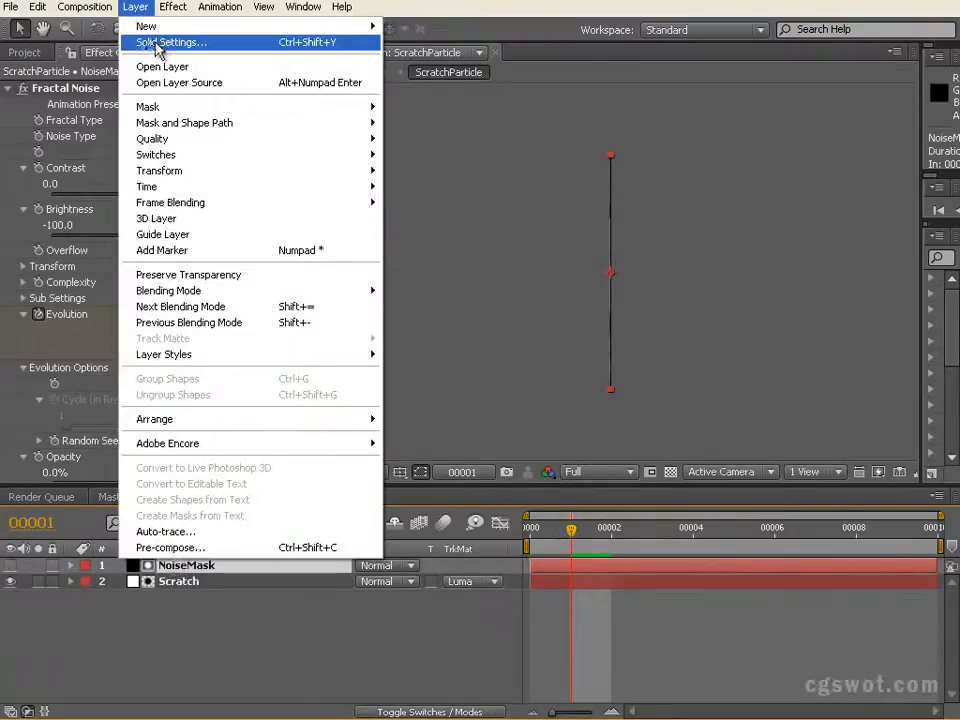
{"action": "left_click", "coordinate": [157, 45]}
{"action": "left_click", "coordinate": [439, 203]}
{"action": "type", "text": "2"}
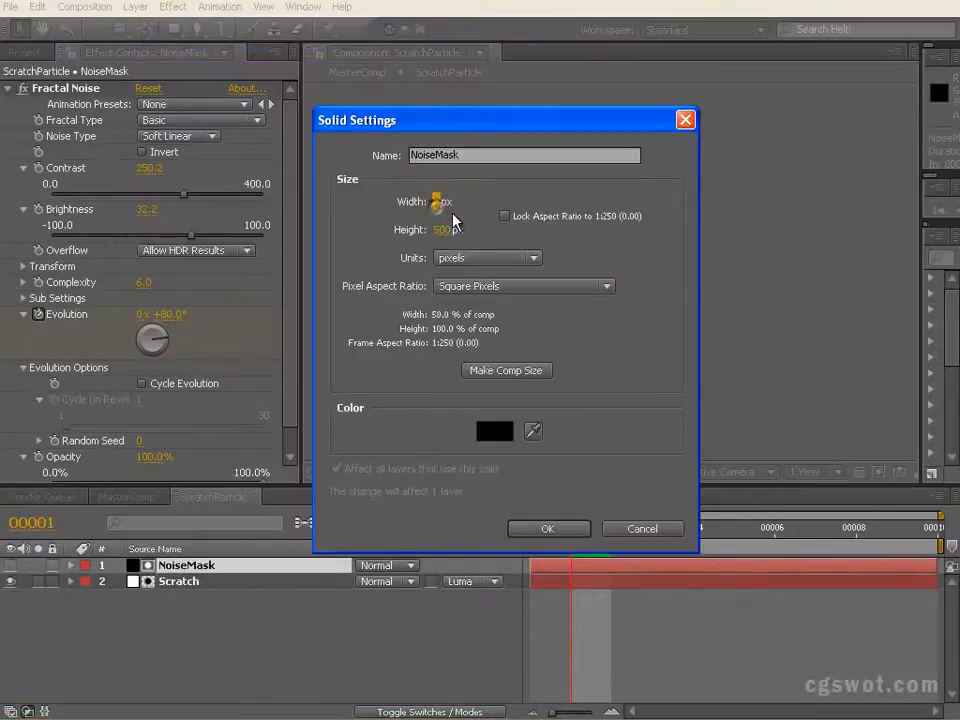
{"action": "type", "text": "1"}
{"action": "left_click", "coordinate": [548, 529]}
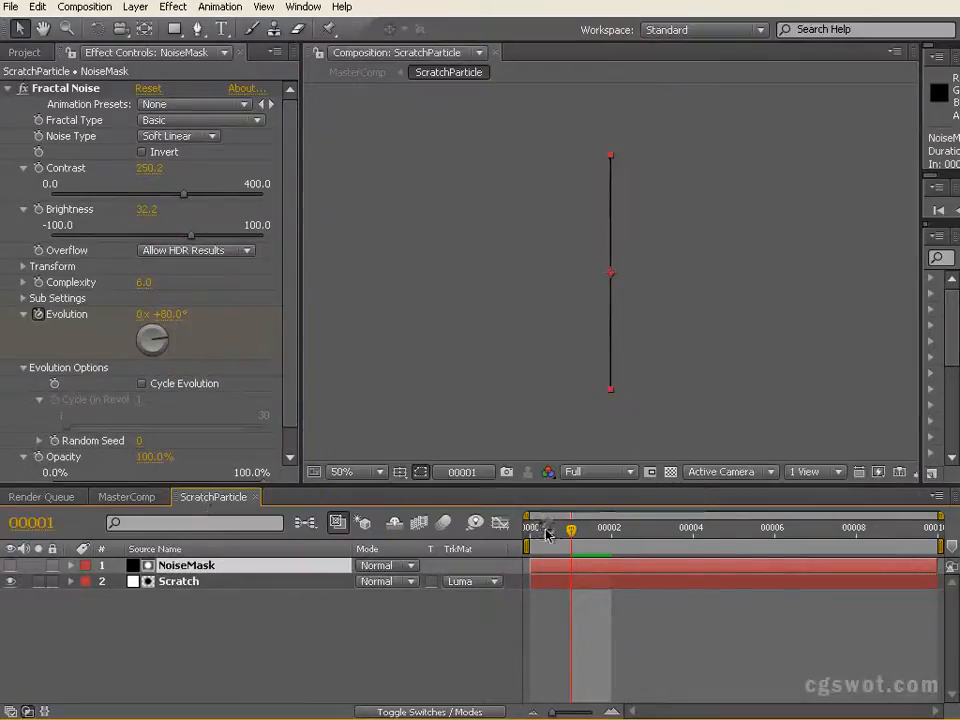
Step: Return to MasterComp and check the resized scratches at frame 49
{"action": "left_click", "coordinate": [124, 497]}
{"action": "mouse_move", "coordinate": [561, 534]}
{"action": "left_mouse_down"}
{"action": "mouse_move", "coordinate": [536, 531]}
{"action": "mouse_move", "coordinate": [645, 536]}
{"action": "mouse_move", "coordinate": [537, 534]}
{"action": "mouse_move", "coordinate": [554, 533]}
{"action": "left_mouse_up"}
{"action": "scroll", "coordinate": [558, 352], "scroll_direction": "down", "scroll_amount": 1}
{"action": "left_click", "coordinate": [146, 680]}
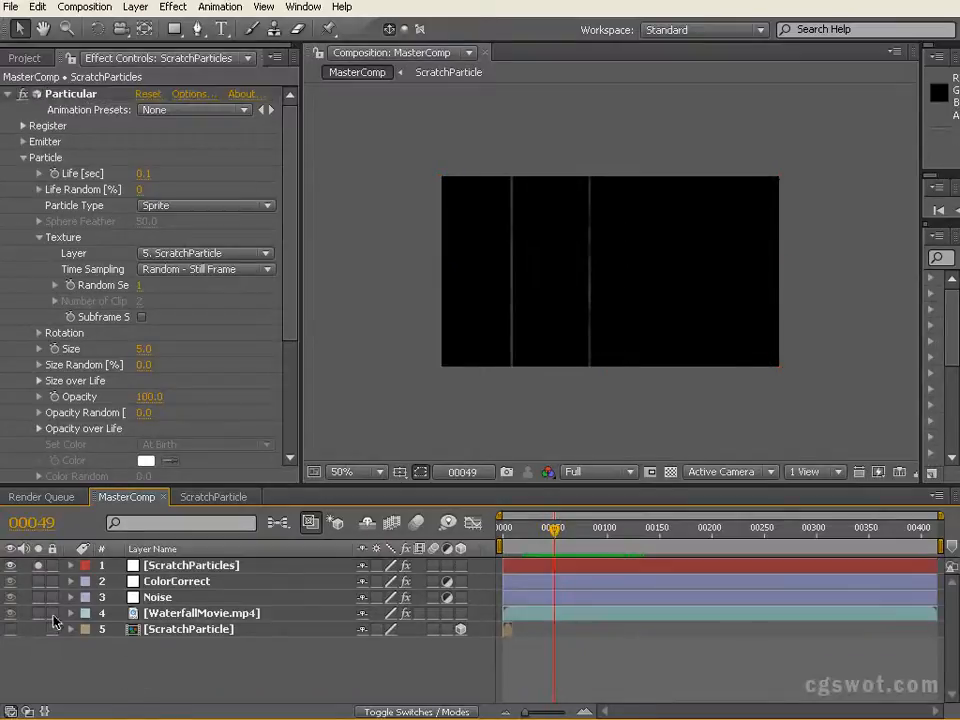
Step: Move the ColorCorrect and Noise layers above ScratchParticles, unsolo ScratchParticles, and preview the footage at frame 26
{"action": "left_click", "coordinate": [180, 598]}
{"action": "left_click", "coordinate": [218, 585], "text": "shift"}
{"action": "left_click_drag", "start_coordinate": [224, 598], "coordinate": [226, 567]}
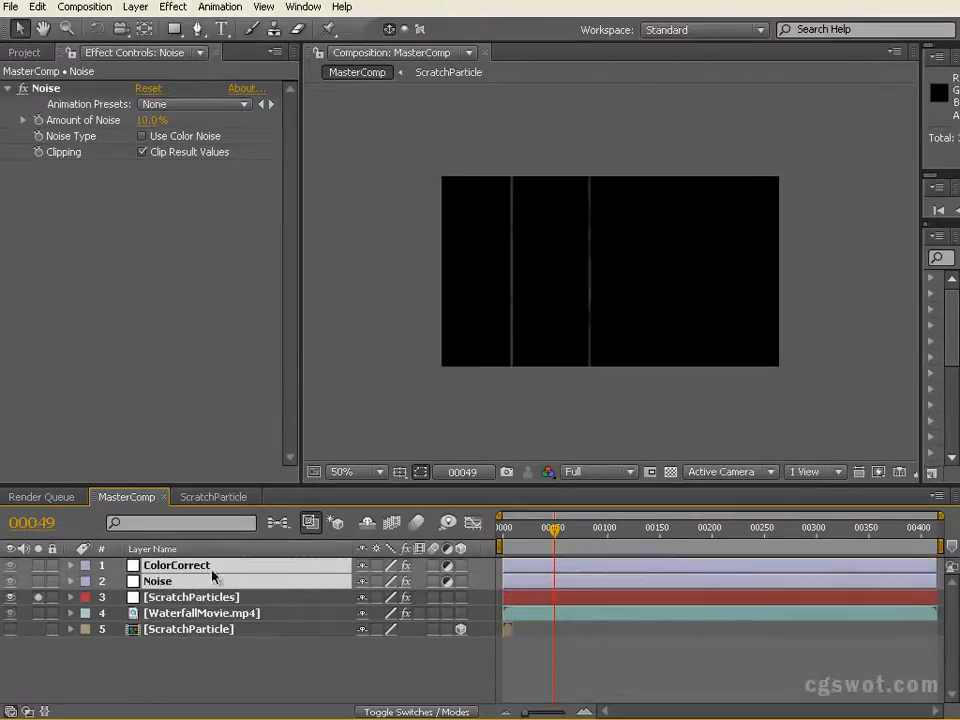
{"action": "left_click", "coordinate": [38, 598]}
{"action": "scroll", "coordinate": [560, 278], "scroll_direction": "up", "scroll_amount": 1}
{"action": "scroll", "coordinate": [559, 310], "scroll_direction": "down", "scroll_amount": 1}
{"action": "left_click_drag", "start_coordinate": [578, 537], "coordinate": [531, 530]}
{"action": "scroll", "coordinate": [678, 312], "scroll_direction": "up", "scroll_amount": 1}
{"action": "key", "text": "comma"}
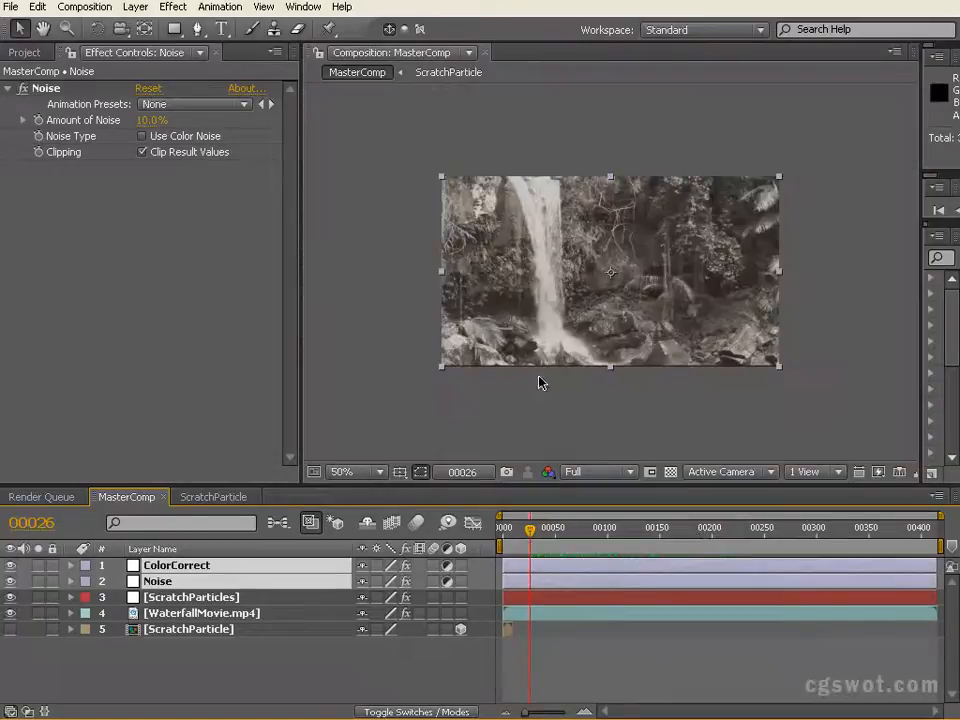
Step: Set the ScratchParticles layer's blending mode to Screen and preview the scratches over the footage
{"action": "left_click", "coordinate": [214, 597]}
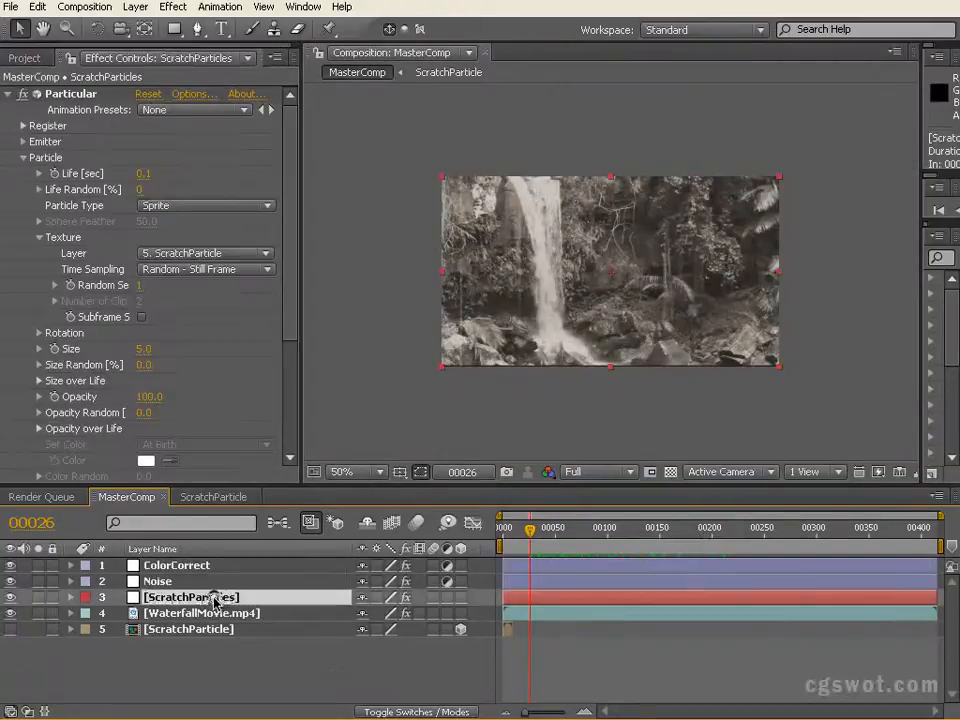
{"action": "left_click", "coordinate": [423, 712]}
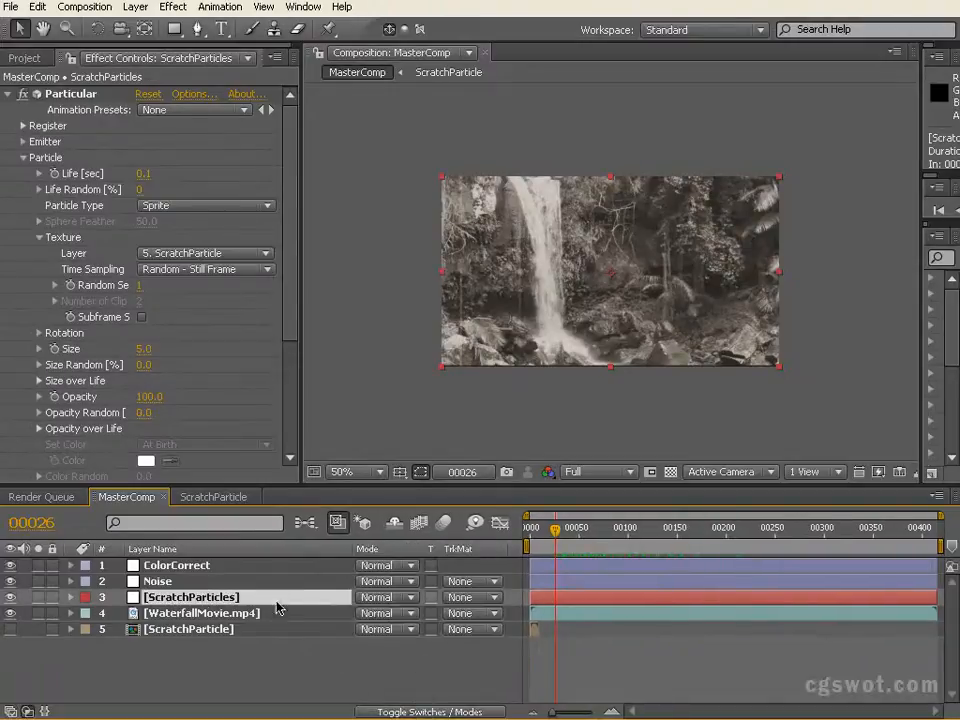
{"action": "left_click", "coordinate": [410, 597]}
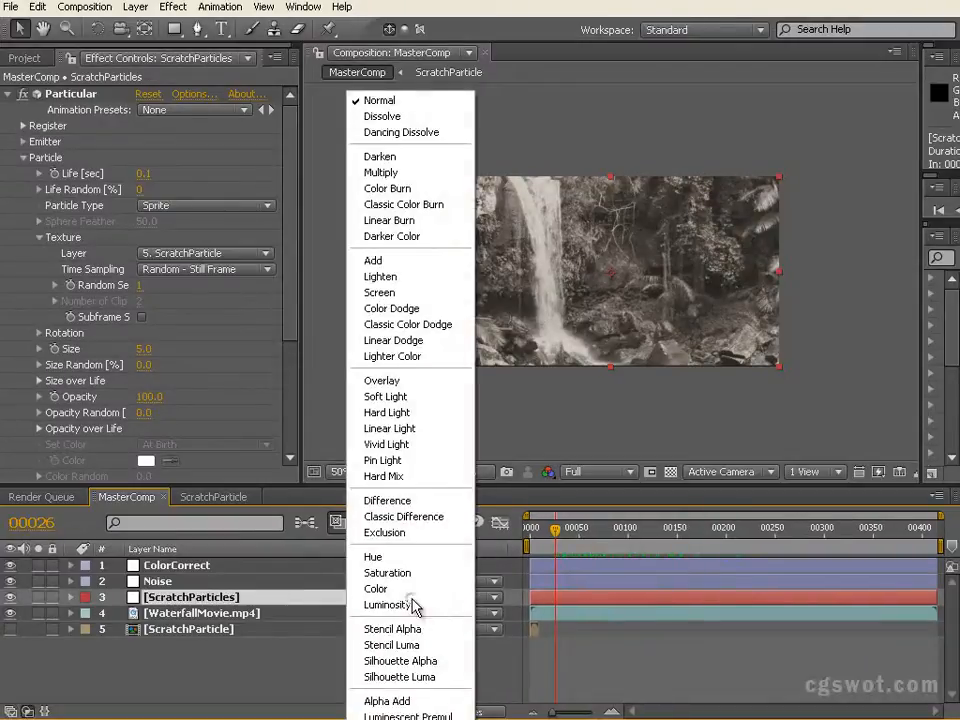
{"action": "left_click", "coordinate": [416, 296]}
{"action": "key", "text": "space"}
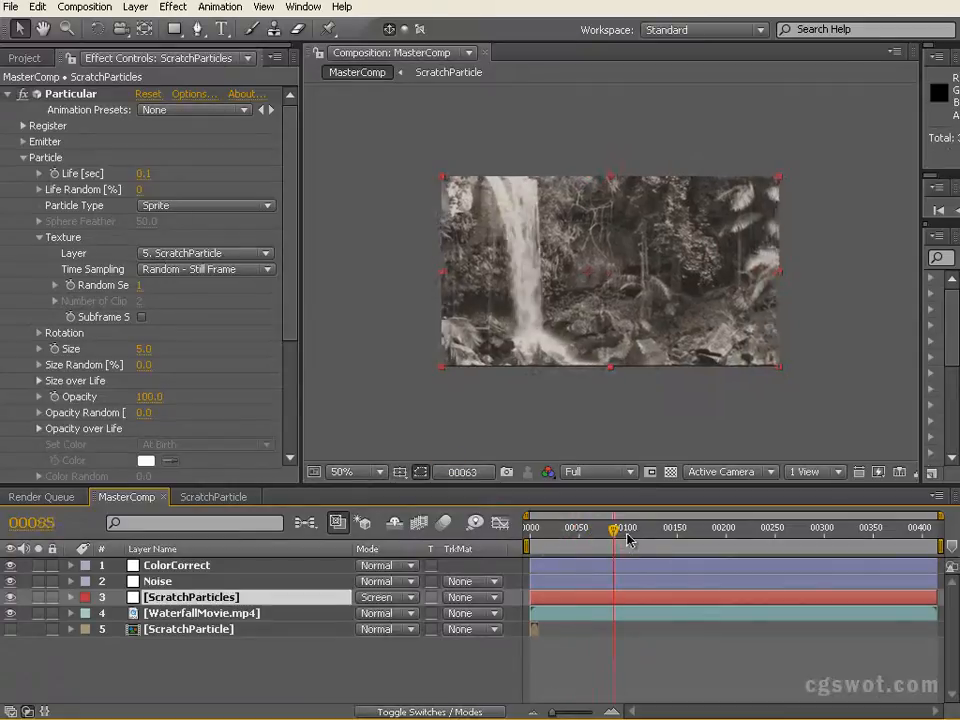
Step: Try the Add blending mode on ScratchParticles, return it to Screen, and check the footage at frame 206
{"action": "left_click", "coordinate": [410, 597]}
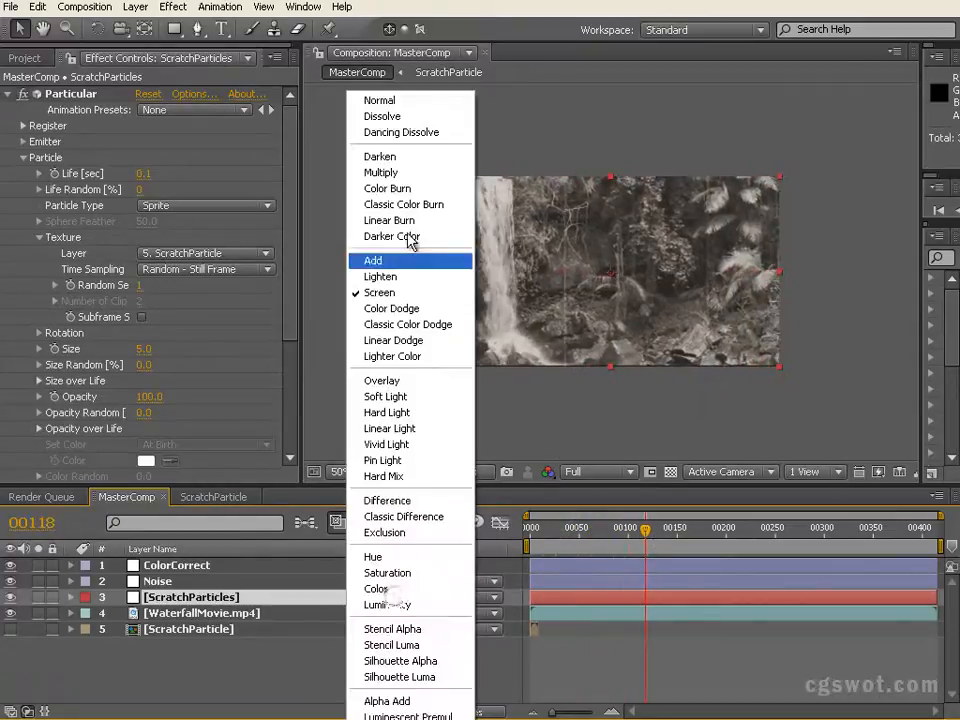
{"action": "left_click", "coordinate": [421, 264]}
{"action": "left_click_drag", "start_coordinate": [593, 535], "coordinate": [669, 535]}
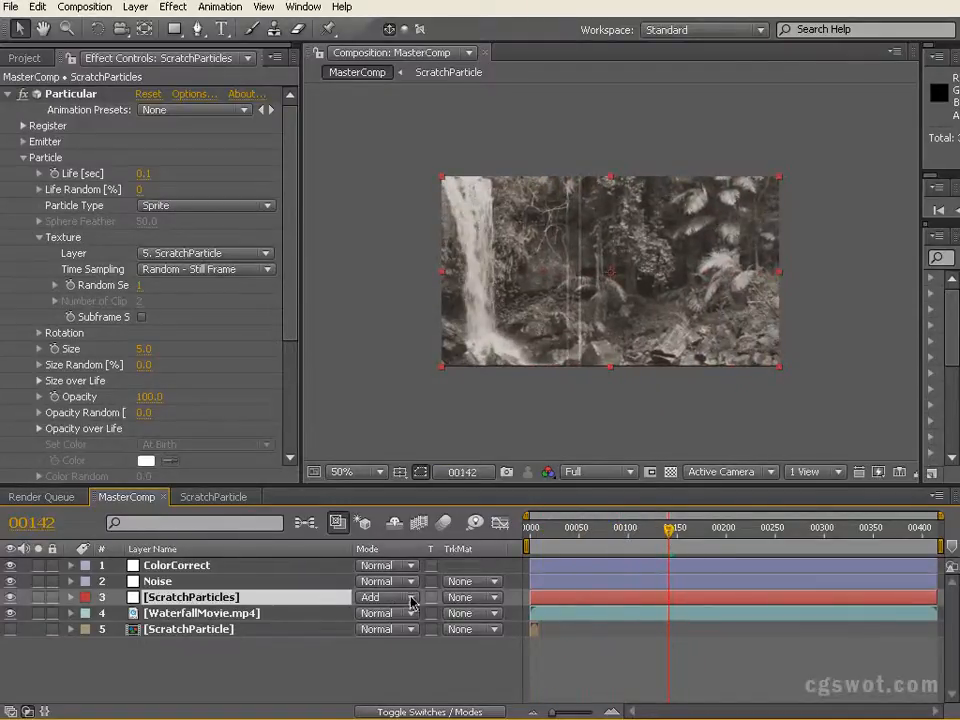
{"action": "left_click", "coordinate": [410, 597]}
{"action": "left_click", "coordinate": [414, 294]}
{"action": "left_click_drag", "start_coordinate": [617, 531], "coordinate": [733, 537]}
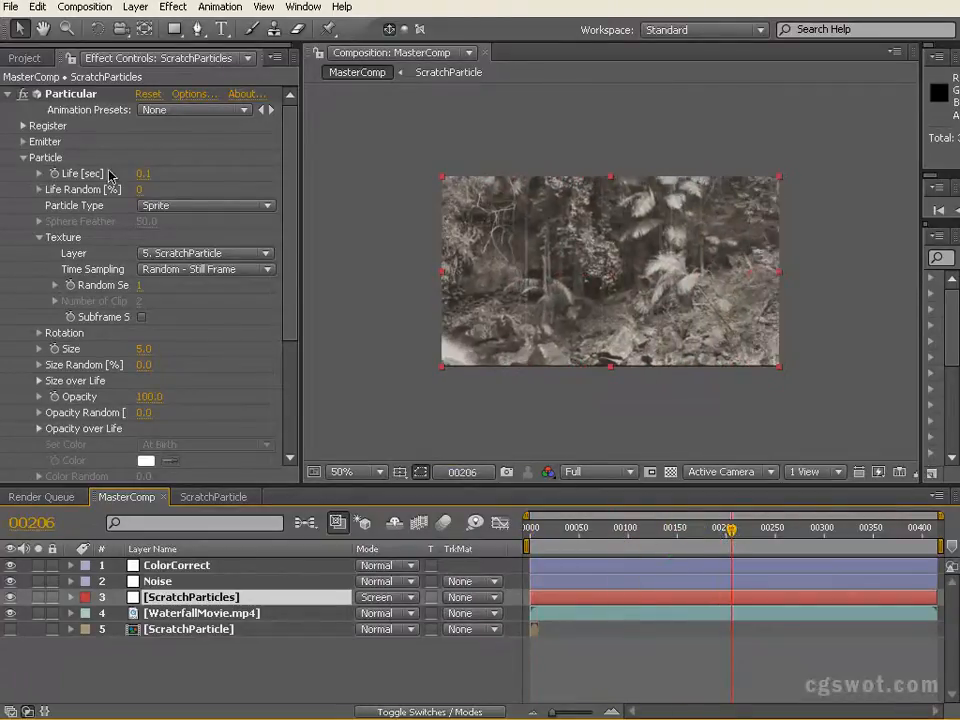
Step: Collapse the Particular effect's settings and check the scratched footage at frame 77
{"action": "left_click", "coordinate": [8, 95]}
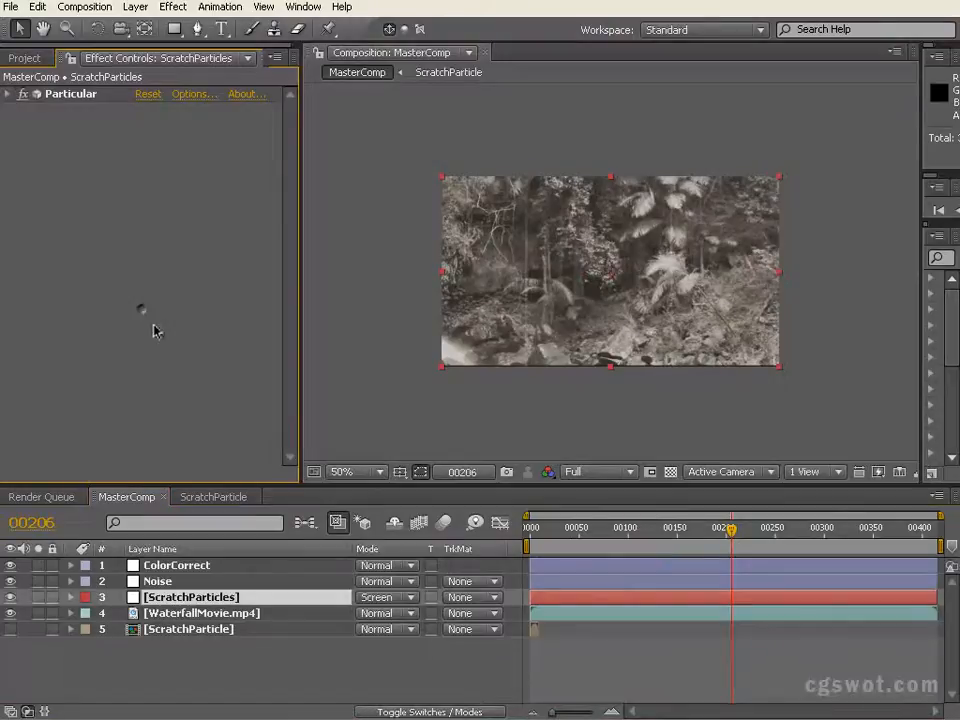
{"action": "left_click", "coordinate": [538, 529]}
{"action": "left_click_drag", "start_coordinate": [530, 530], "coordinate": [606, 532]}
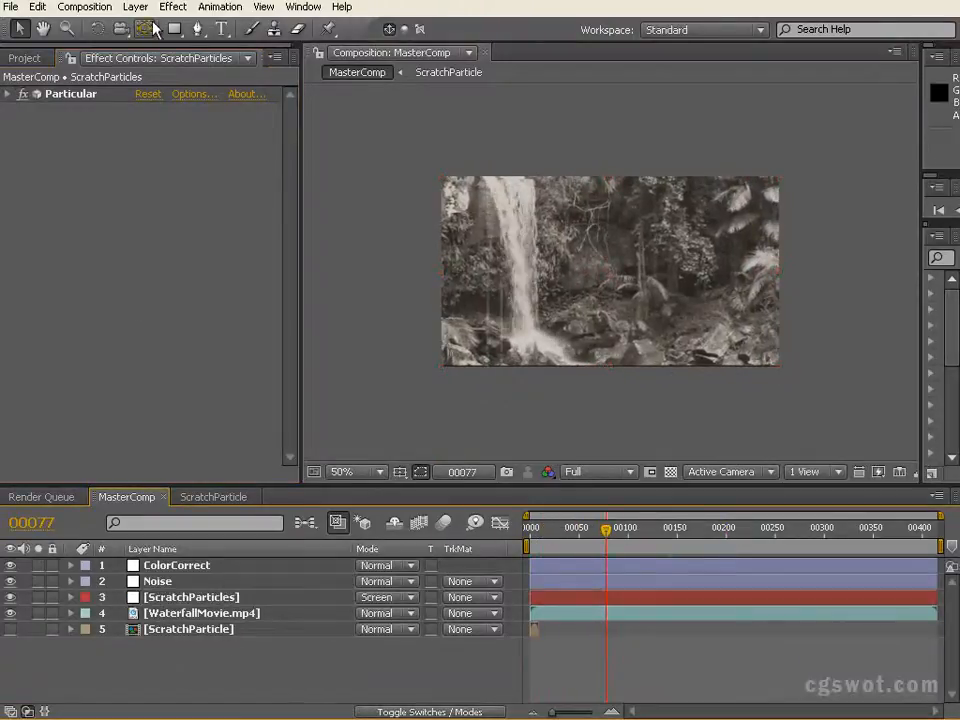
Step: Start a new solid layer in MasterComp with a width and height of 30 px
{"action": "left_click", "coordinate": [135, 7]}
{"action": "mouse_move", "coordinate": [145, 25]}
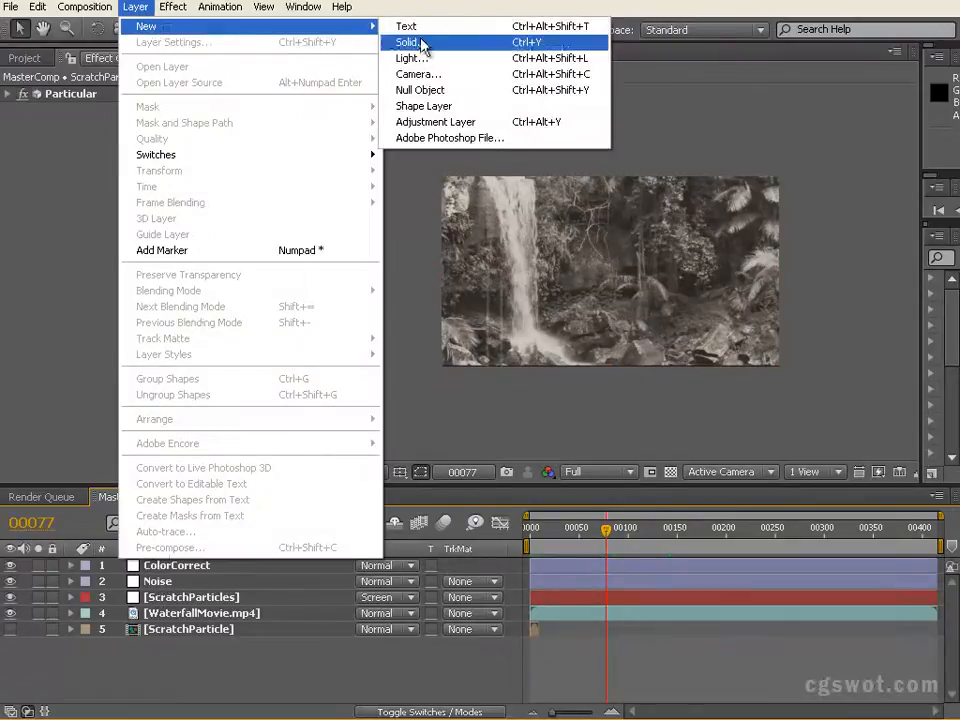
{"action": "left_click", "coordinate": [425, 43]}
{"action": "left_click", "coordinate": [329, 143]}
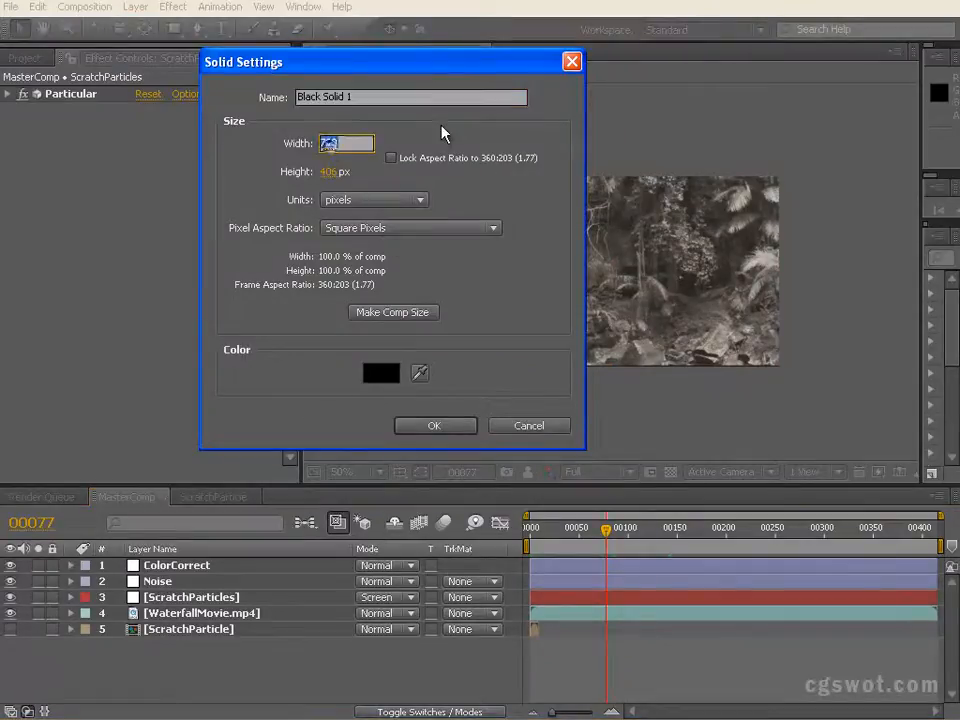
{"action": "type", "text": "30"}
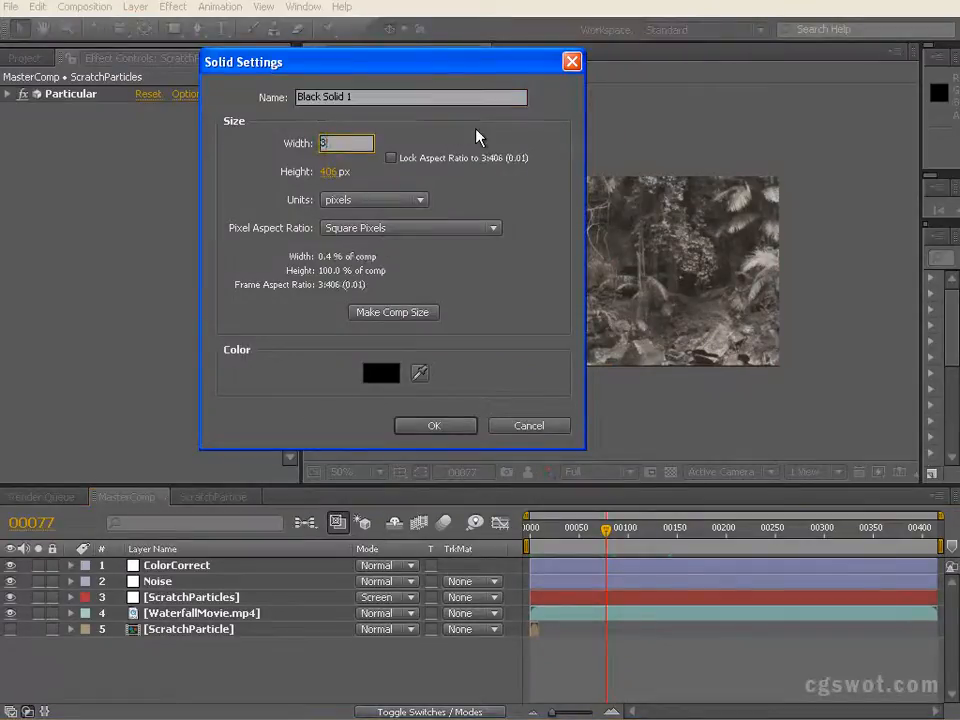
{"action": "left_click", "coordinate": [330, 171]}
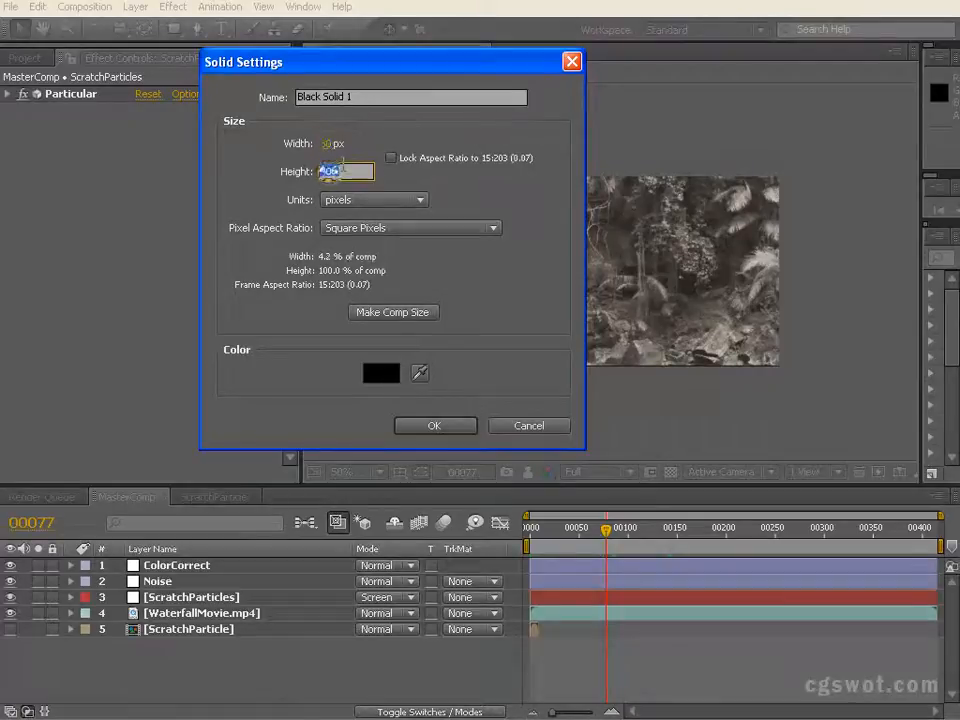
{"action": "type", "text": "30"}
{"action": "left_click", "coordinate": [363, 96]}
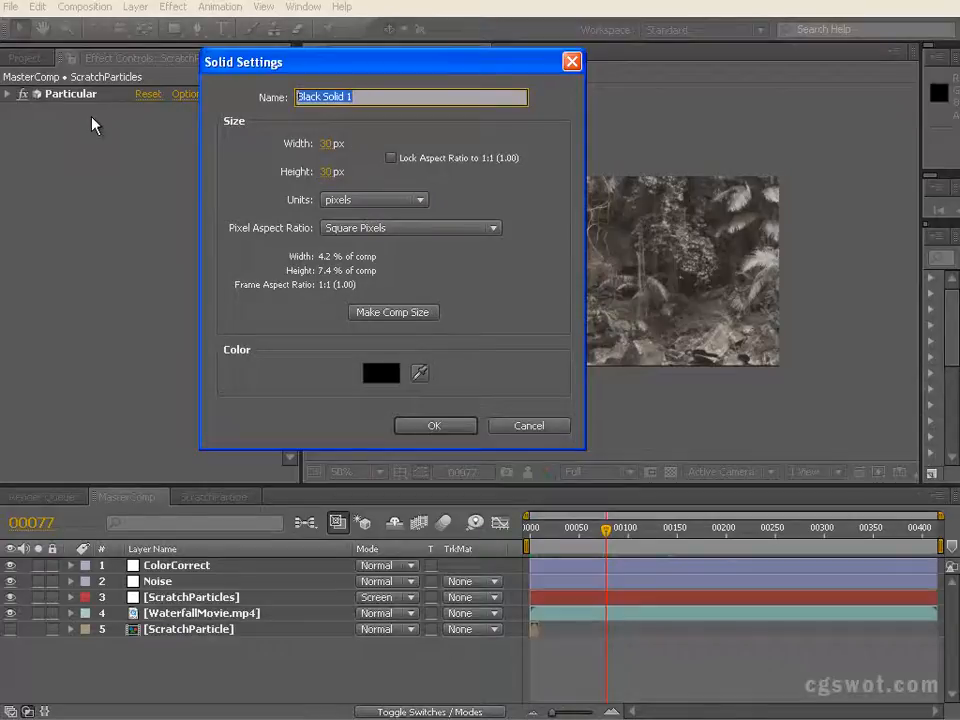
Step: Name the new 30 × 30 px solid Dust, color it white (FFFFFF), and create it
{"action": "type", "text": "Di"}
{"action": "left_click", "coordinate": [387, 379]}
{"action": "left_click_drag", "start_coordinate": [446, 288], "coordinate": [268, 128]}
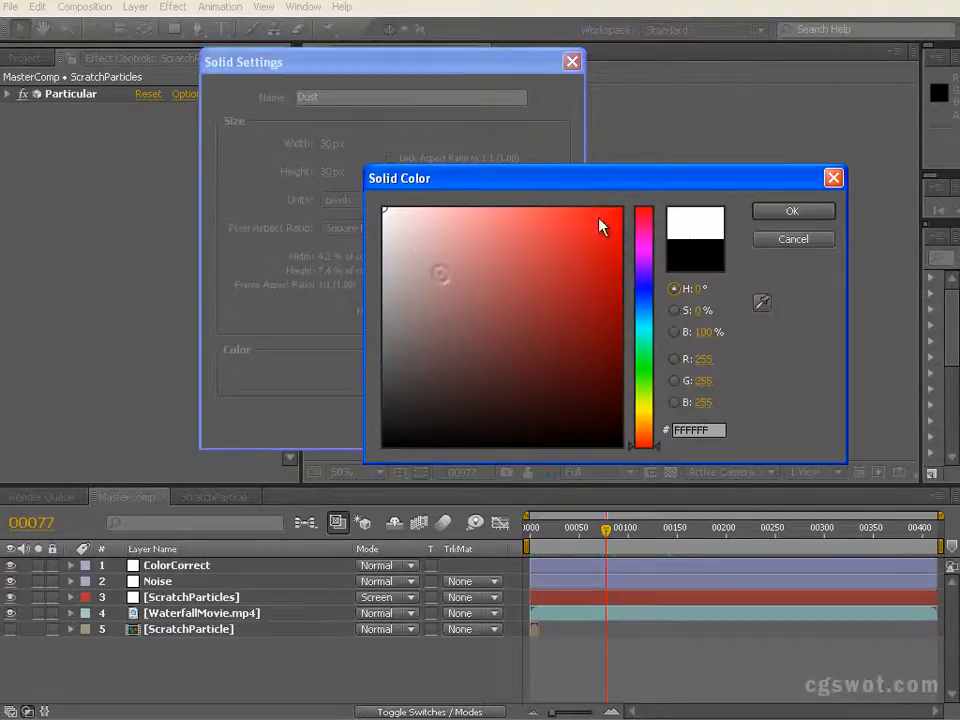
{"action": "left_click", "coordinate": [792, 211]}
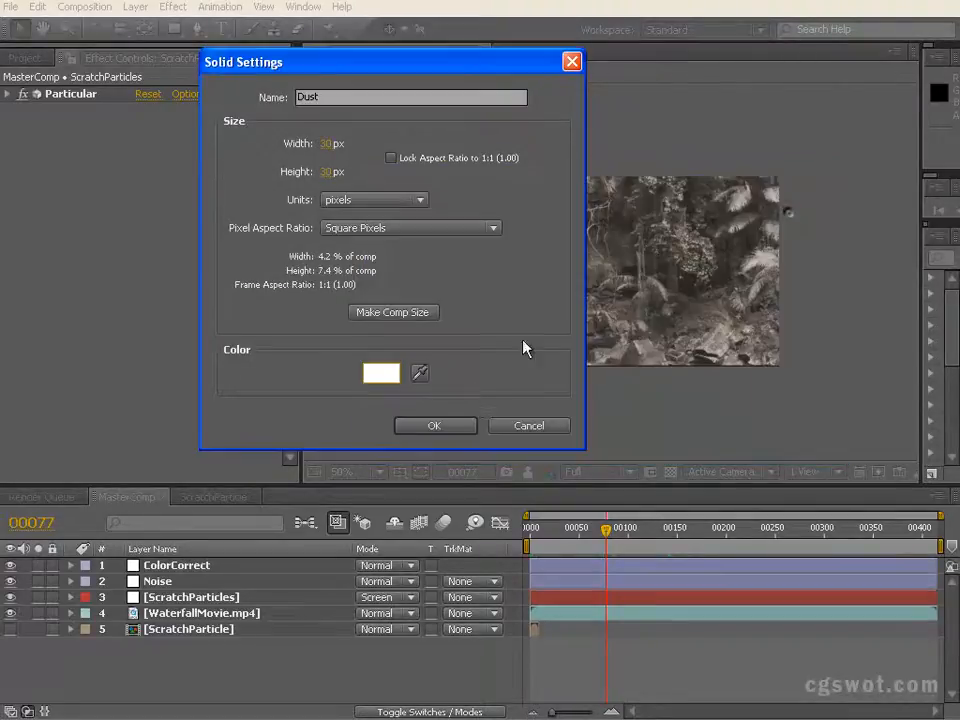
{"action": "left_click", "coordinate": [453, 427]}
Step: Move the Dust layer to the bottom of the MasterComp layer stack, below ScratchParticle
{"action": "key", "text": "period"}
{"action": "key", "text": "period"}
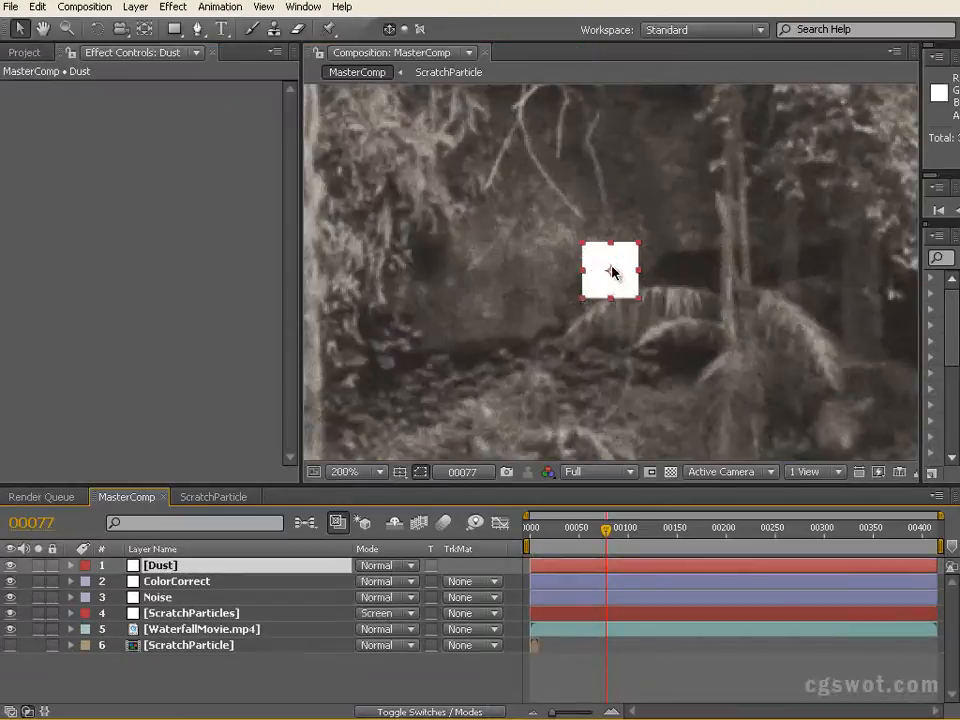
{"action": "key", "text": "comma"}
{"action": "key", "text": "comma"}
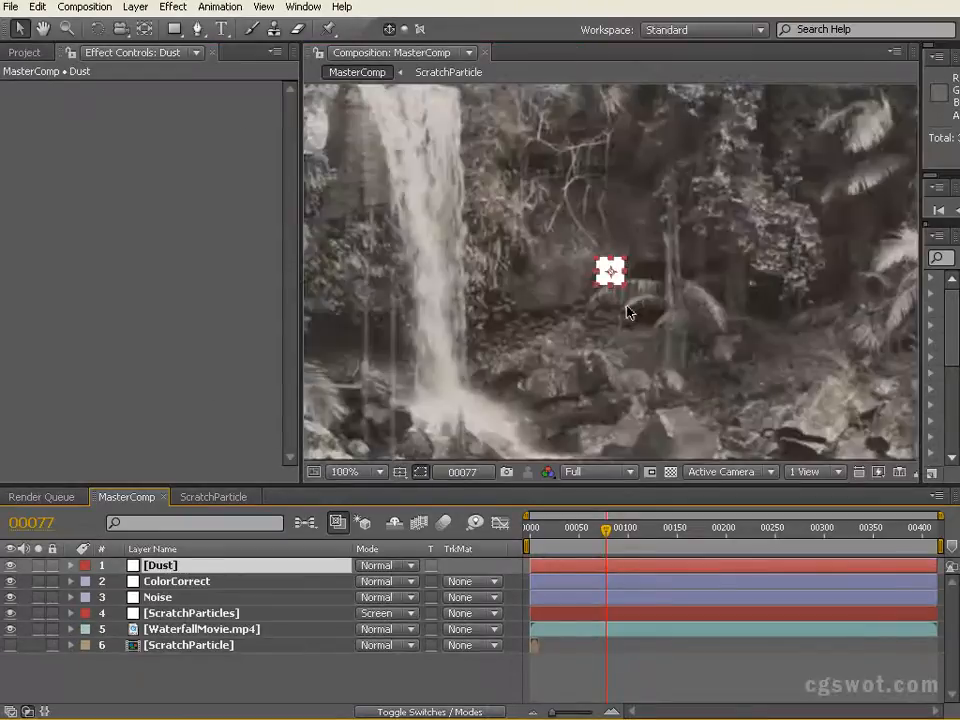
{"action": "left_click", "coordinate": [216, 666]}
{"action": "left_click_drag", "start_coordinate": [216, 572], "coordinate": [225, 668]}
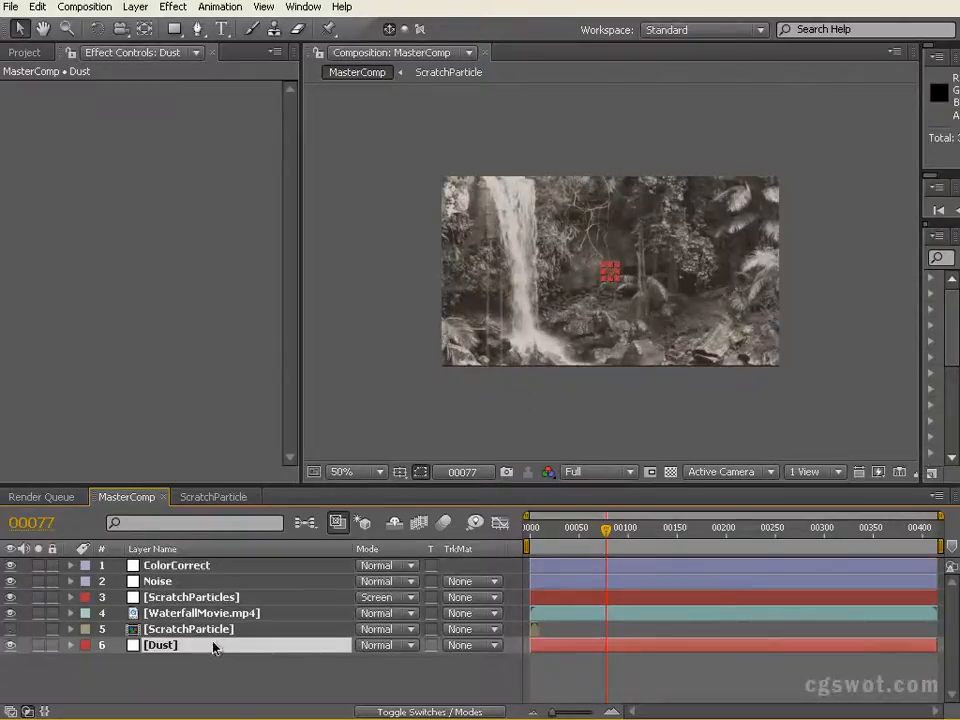
Step: Pre-compose the Dust layer as DustParticle, leaving all attributes in MasterComp and opening the new composition
{"action": "left_click", "coordinate": [135, 7]}
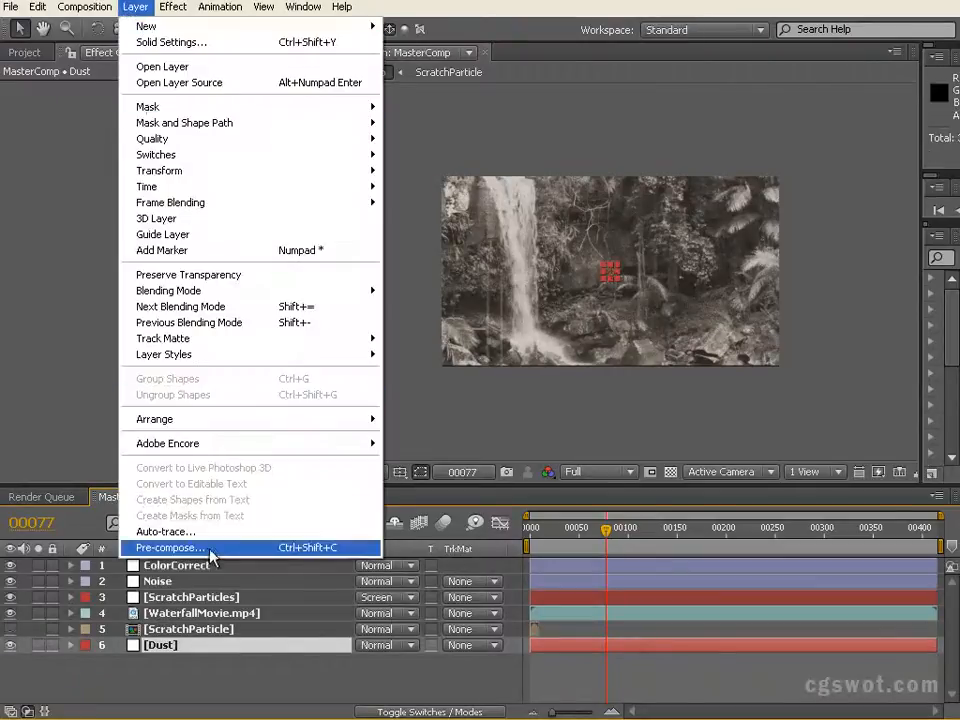
{"action": "left_click", "coordinate": [211, 548]}
{"action": "left_click_drag", "start_coordinate": [546, 223], "coordinate": [491, 253]}
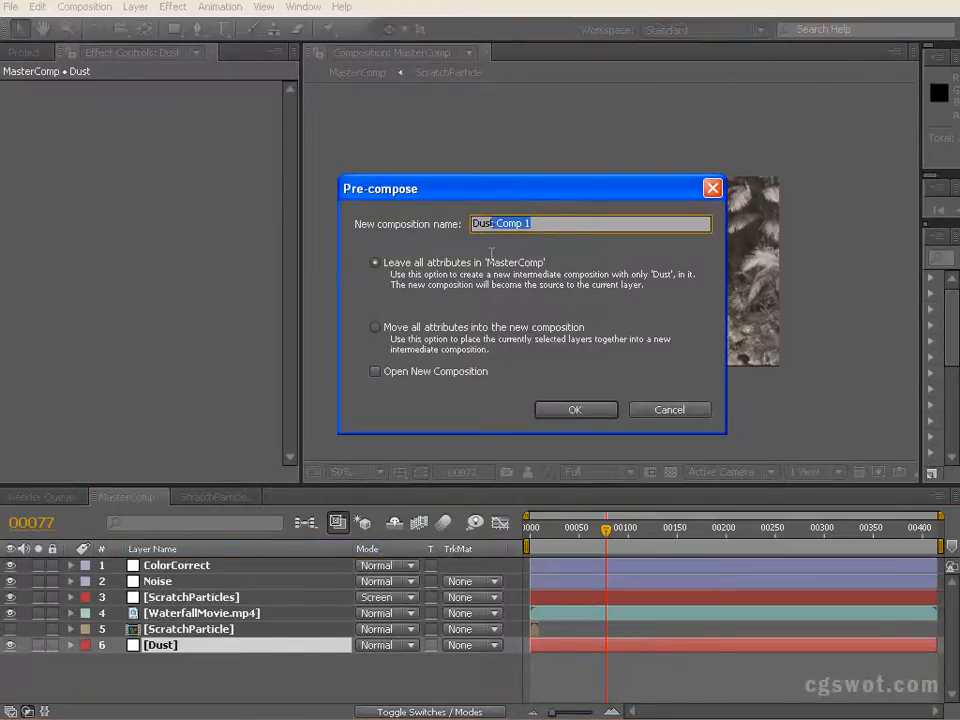
{"action": "type", "text": "Particle"}
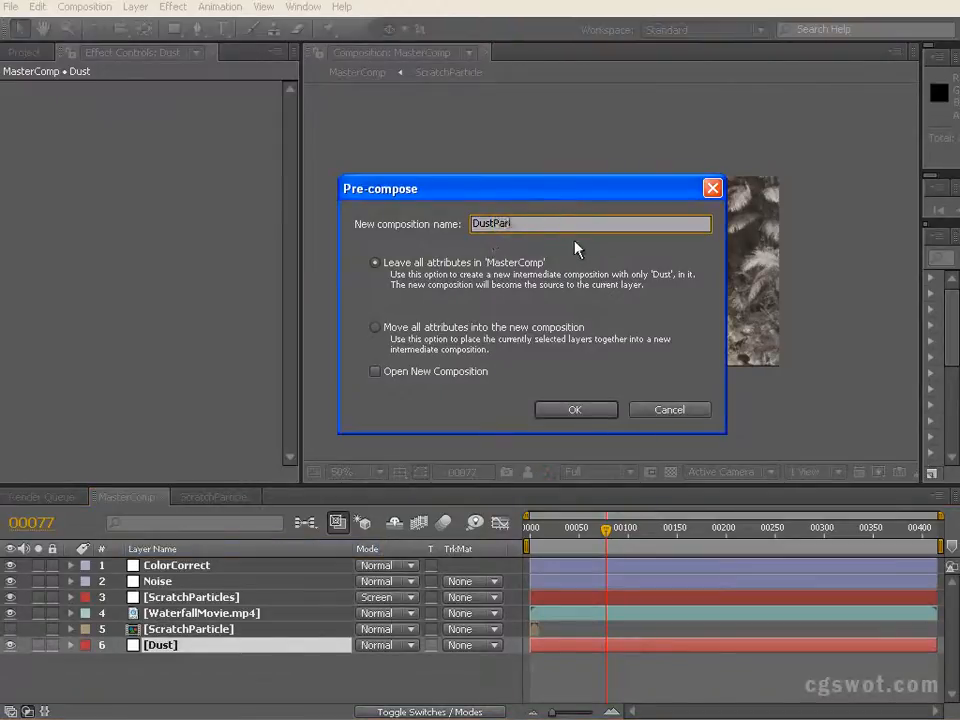
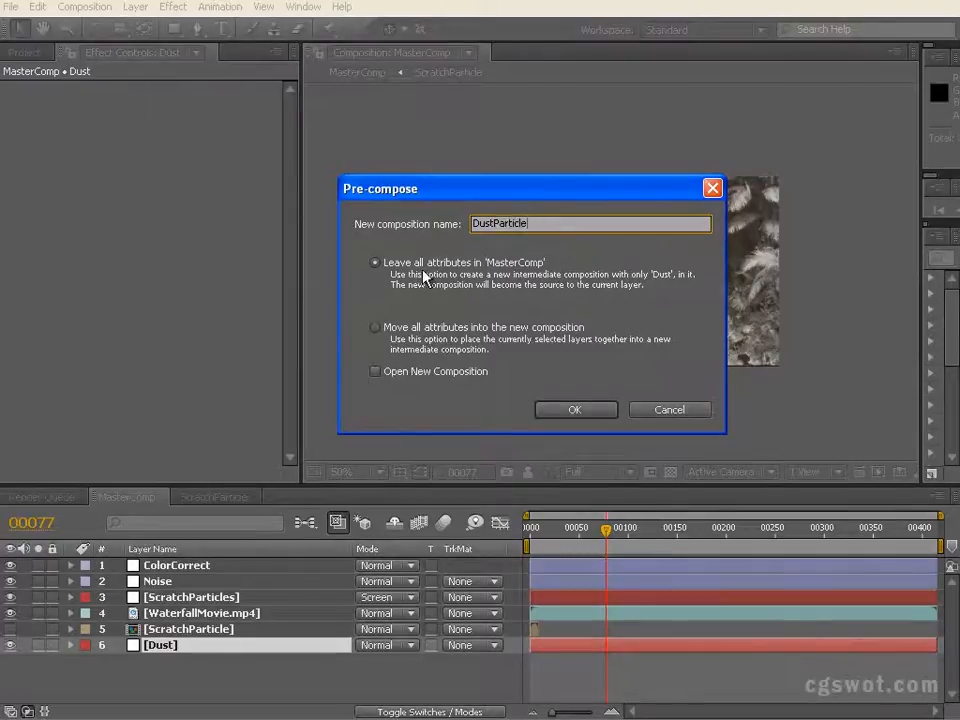
{"action": "left_click", "coordinate": [407, 376]}
{"action": "left_click", "coordinate": [577, 411]}
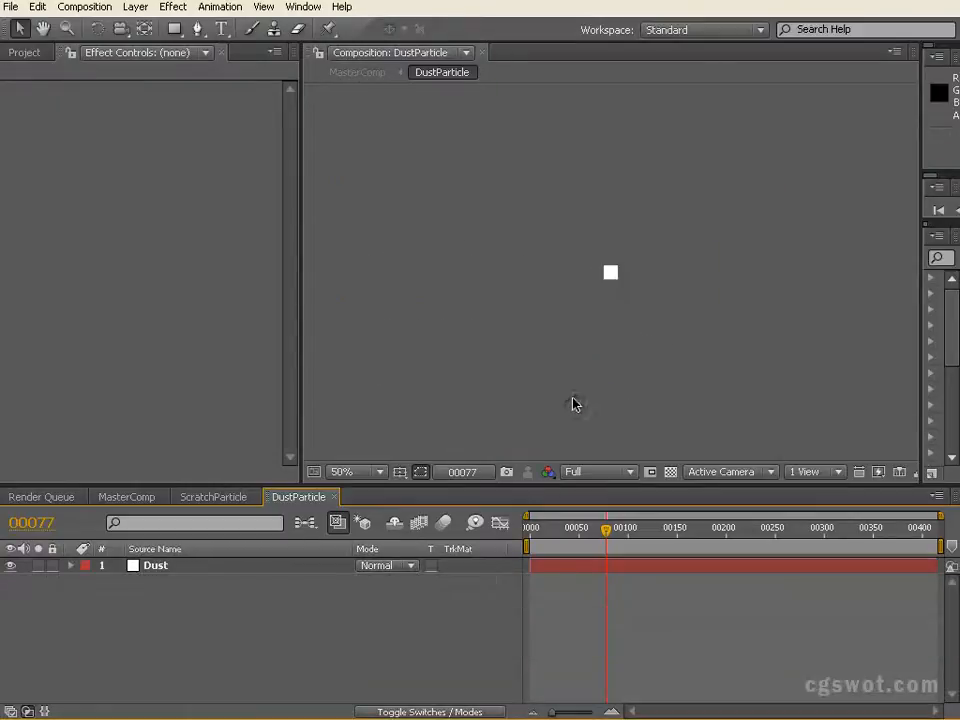
Step: Draw an open, curved three-point mask path on the Dust layer with the Pen tool
{"action": "scroll", "coordinate": [626, 277], "scroll_direction": "up", "scroll_amount": 6}
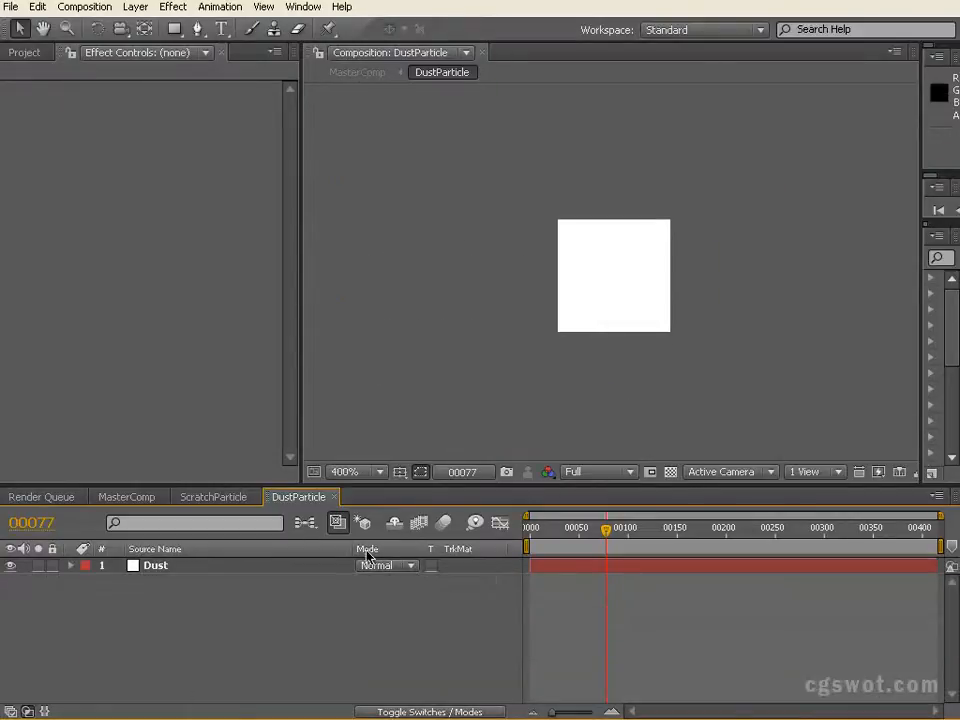
{"action": "left_click", "coordinate": [184, 564]}
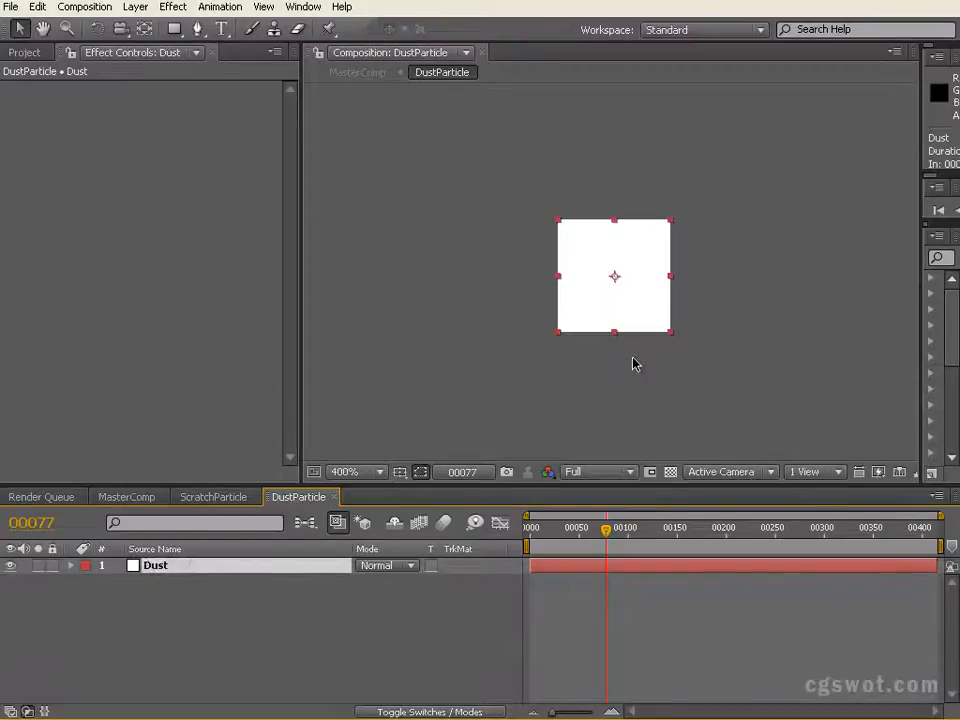
{"action": "left_click", "coordinate": [190, 638]}
{"action": "left_click", "coordinate": [204, 566]}
{"action": "left_click", "coordinate": [198, 32]}
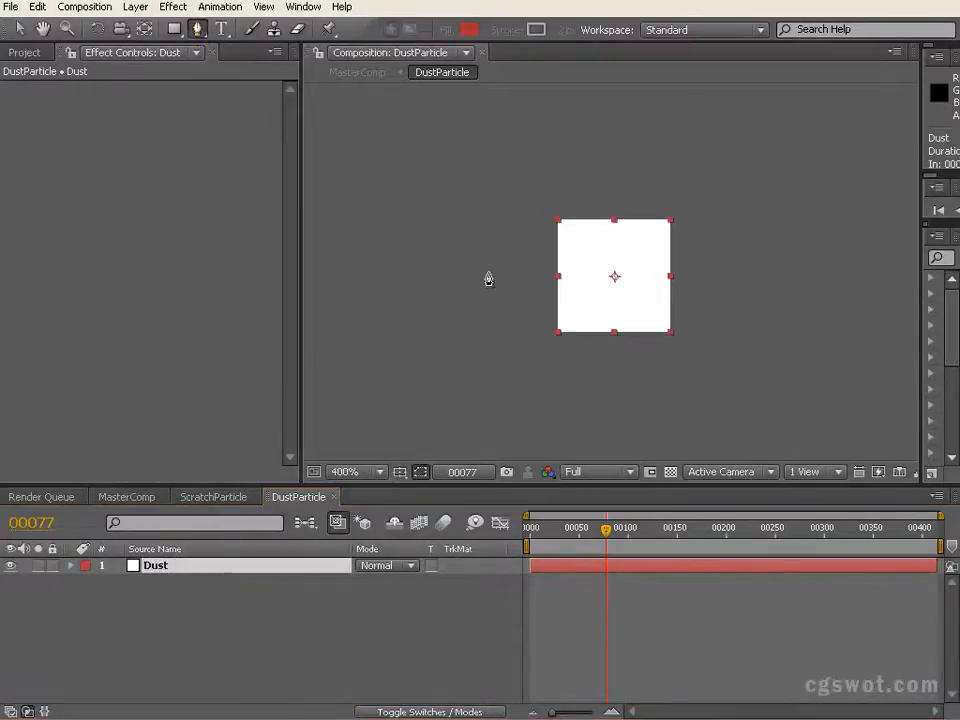
{"action": "left_click", "coordinate": [642, 238]}
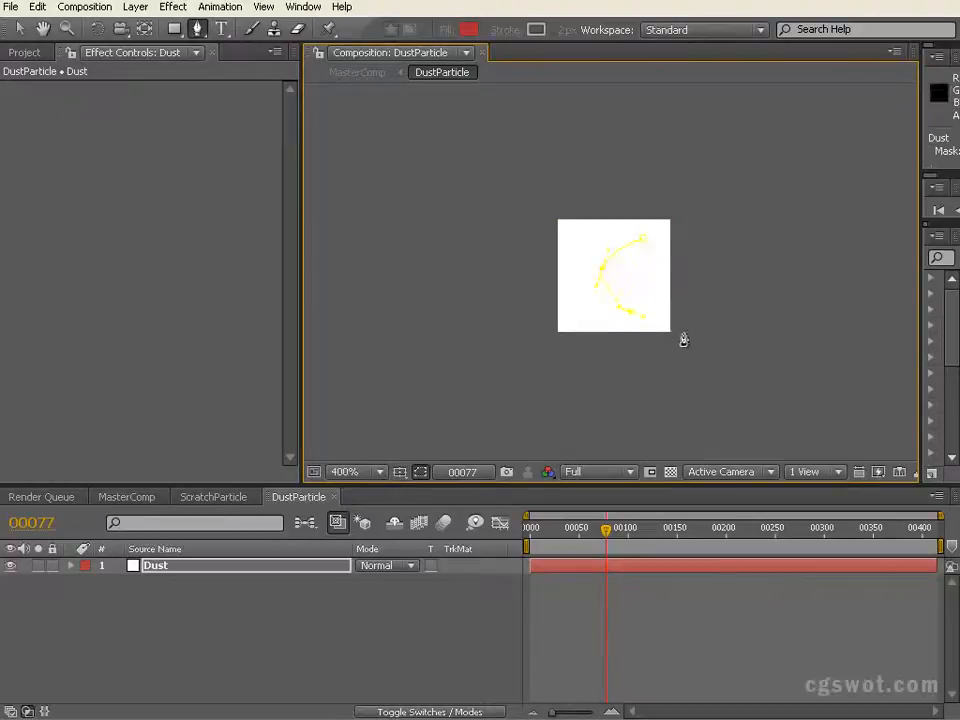
Step: Apply the Stroke effect to the Dust layer and set its paint style to On Transparent
{"action": "left_click", "coordinate": [214, 574]}
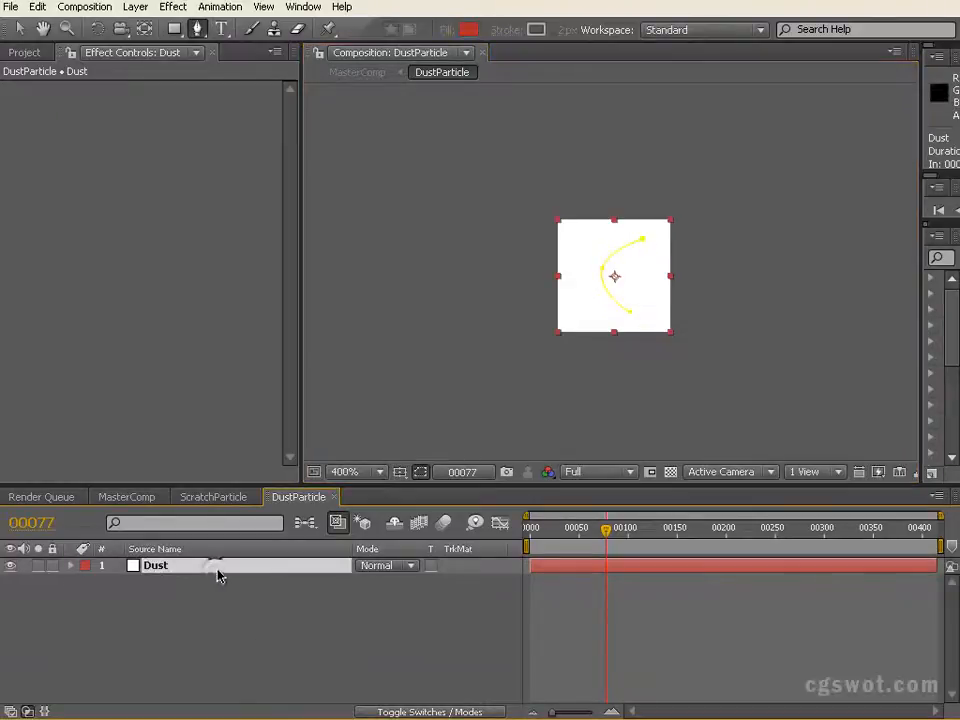
{"action": "right_click", "coordinate": [174, 408]}
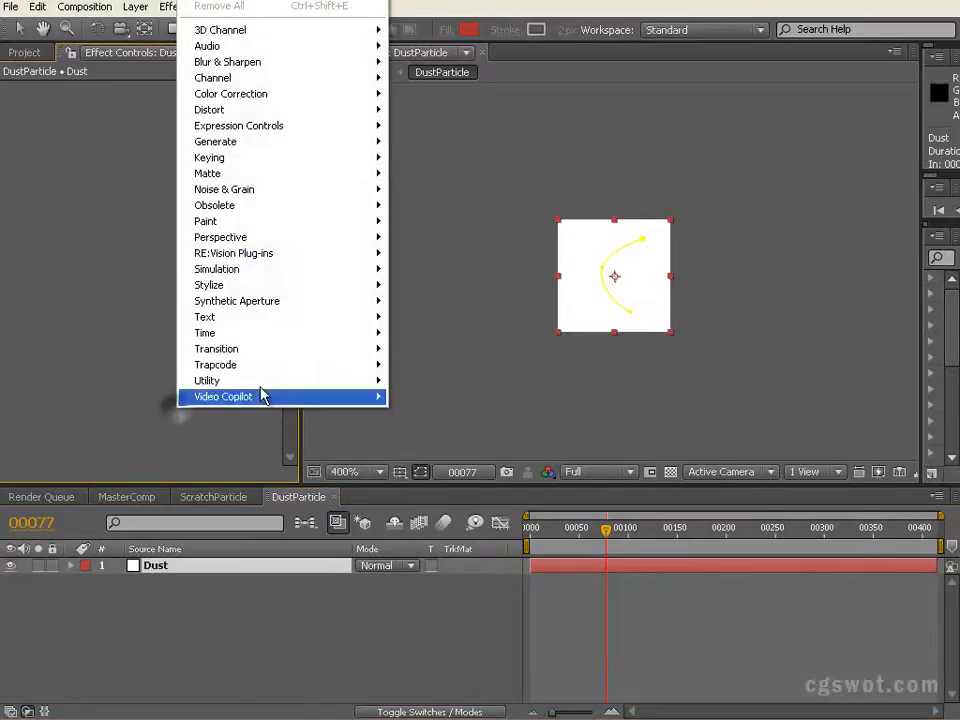
{"action": "mouse_move", "coordinate": [277, 148]}
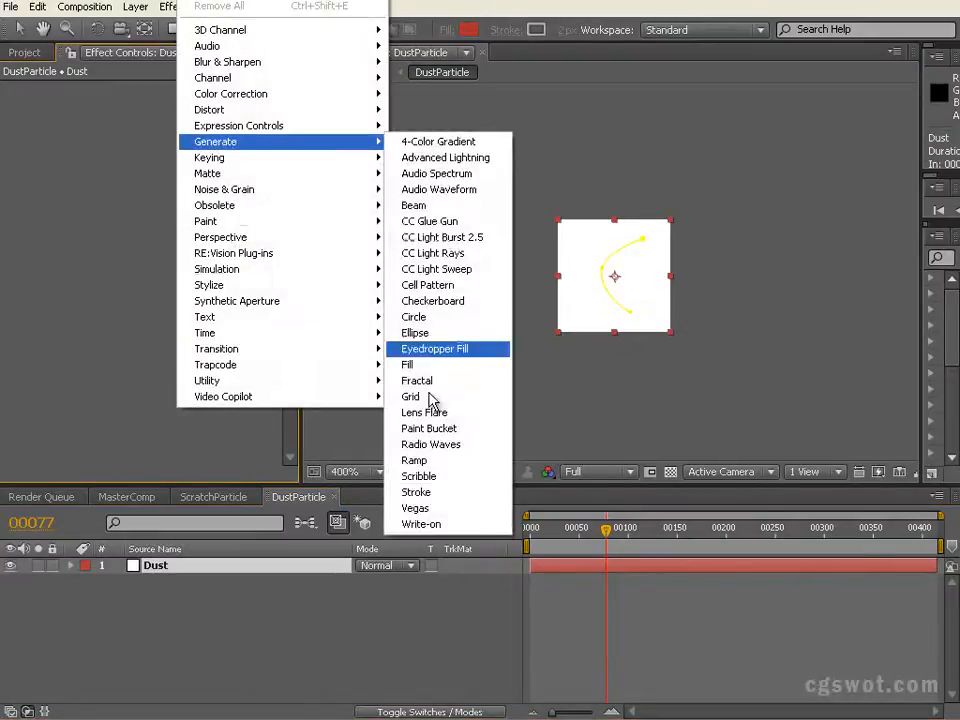
{"action": "left_click", "coordinate": [447, 493]}
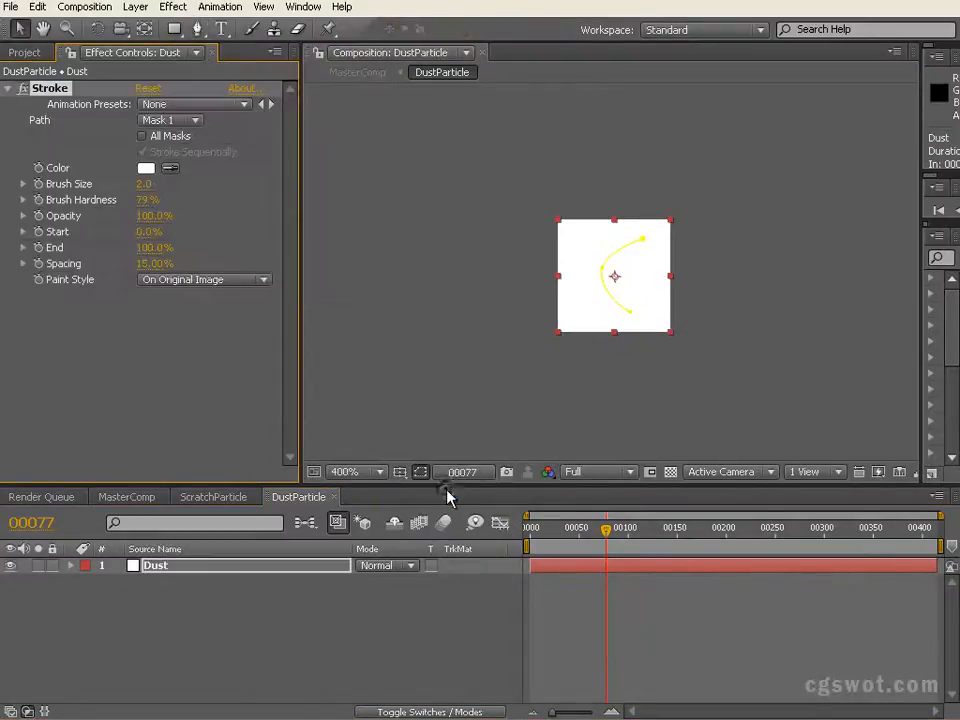
{"action": "left_click", "coordinate": [221, 285]}
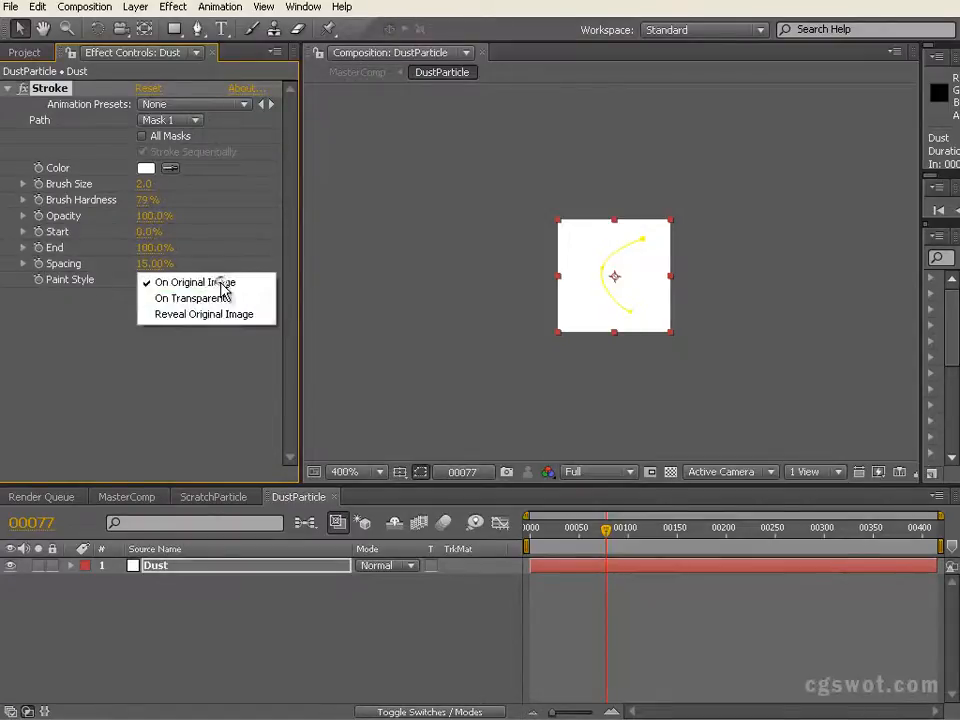
{"action": "left_click", "coordinate": [222, 300]}
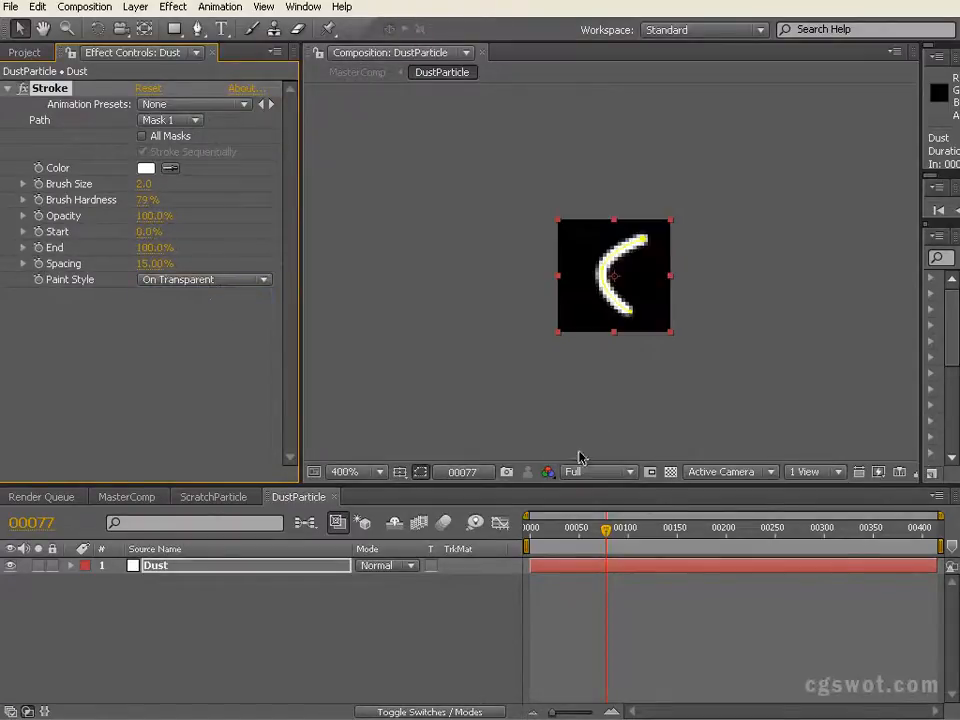
Step: Check the stroked curve against the transparency grid, then restore the black background and deselect the layer
{"action": "left_click", "coordinate": [670, 471]}
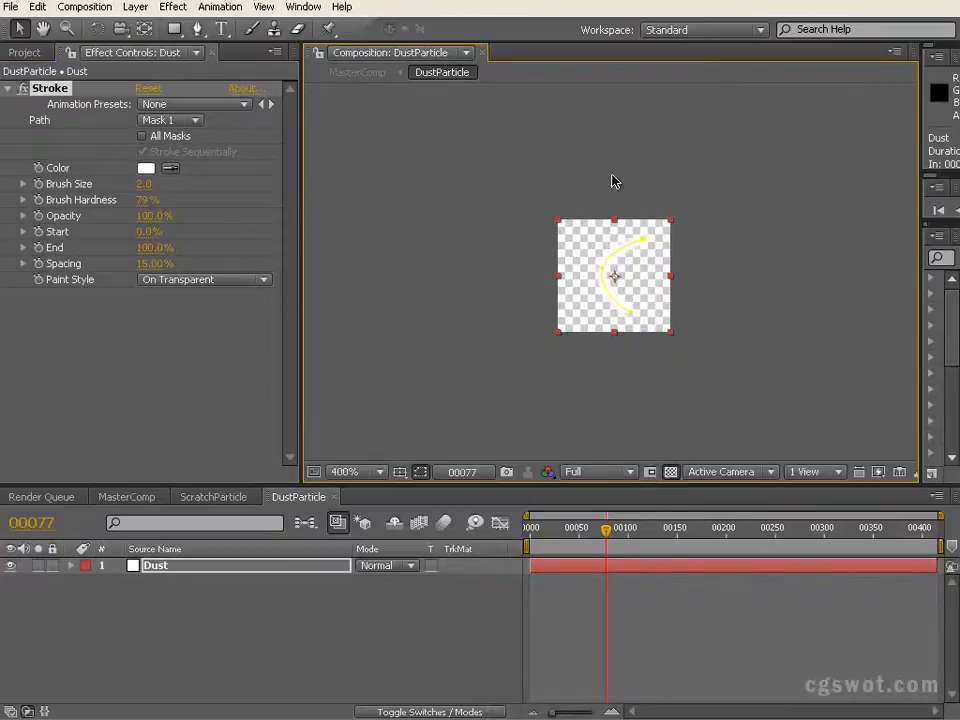
{"action": "left_click", "coordinate": [670, 471]}
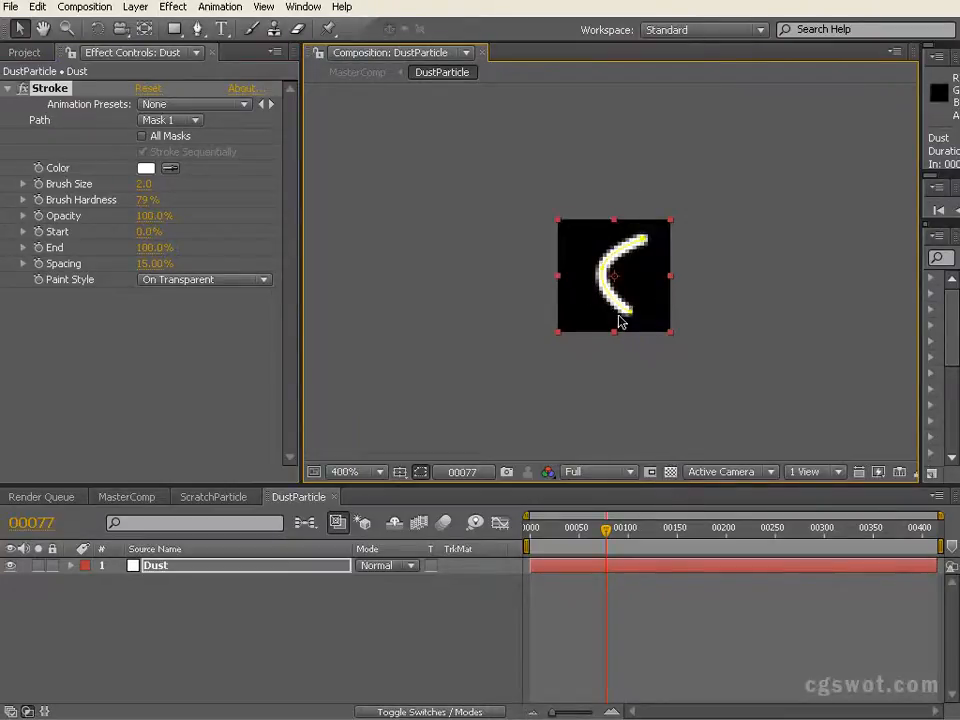
{"action": "left_click", "coordinate": [332, 628]}
Step: Set the DustParticle composition's duration to 10 frames
{"action": "left_click_drag", "start_coordinate": [606, 530], "coordinate": [528, 530]}
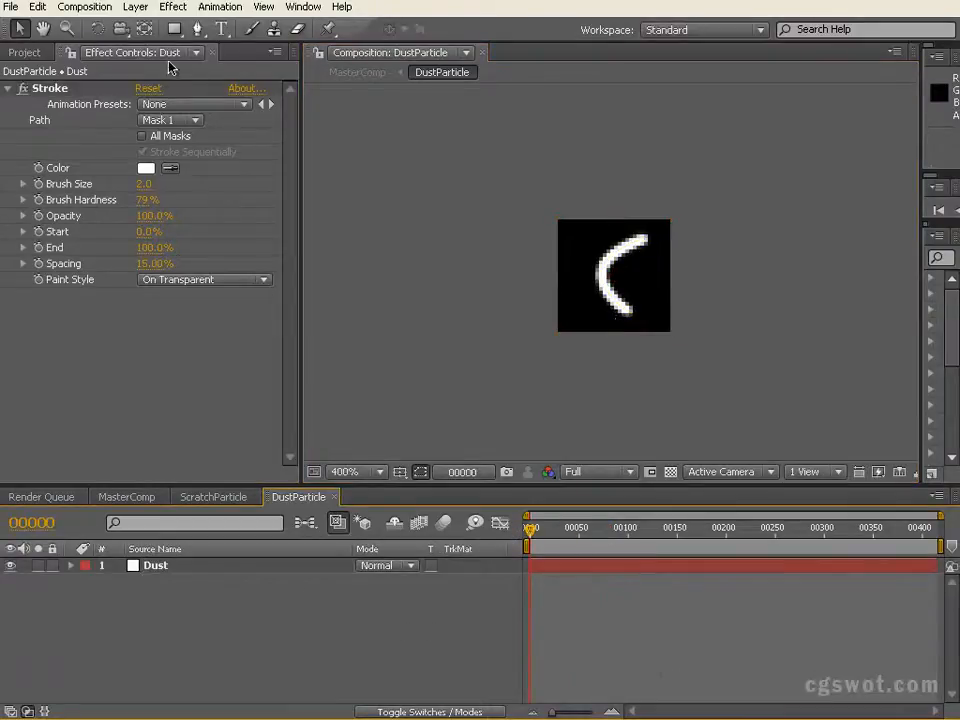
{"action": "left_click", "coordinate": [86, 7]}
{"action": "left_click", "coordinate": [120, 52]}
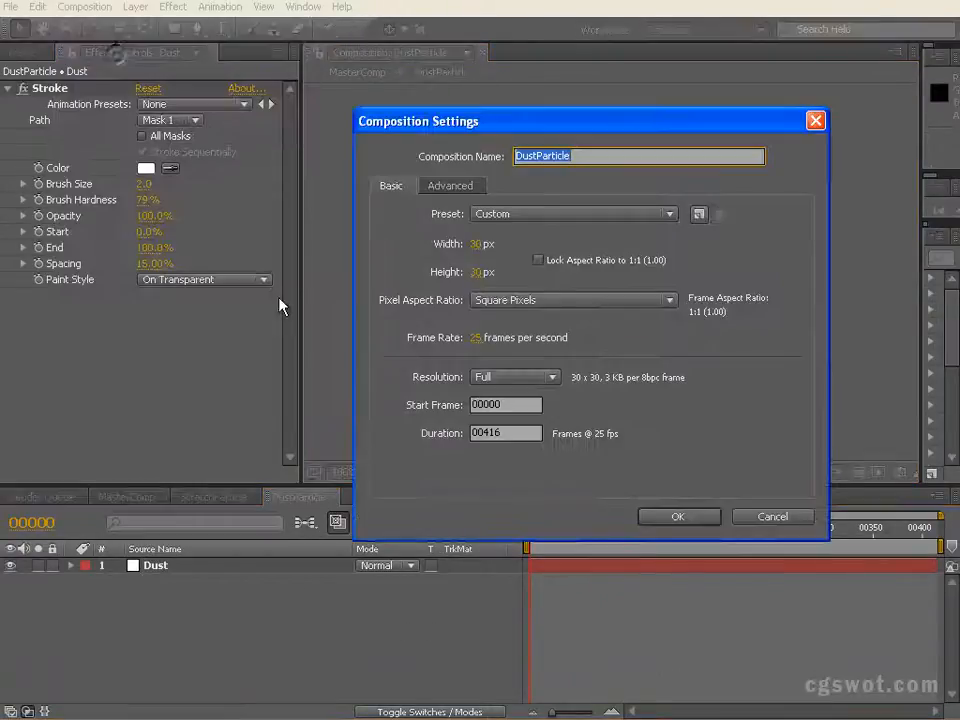
{"action": "left_click_drag", "start_coordinate": [500, 434], "coordinate": [481, 434]}
{"action": "type", "text": "10"}
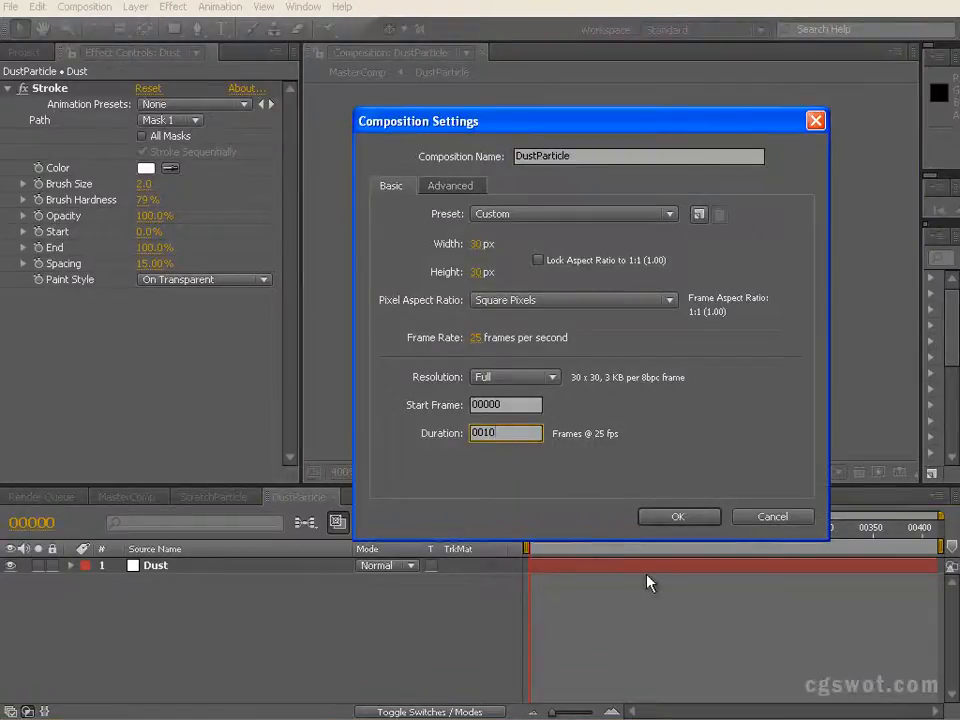
{"action": "left_click", "coordinate": [678, 518]}
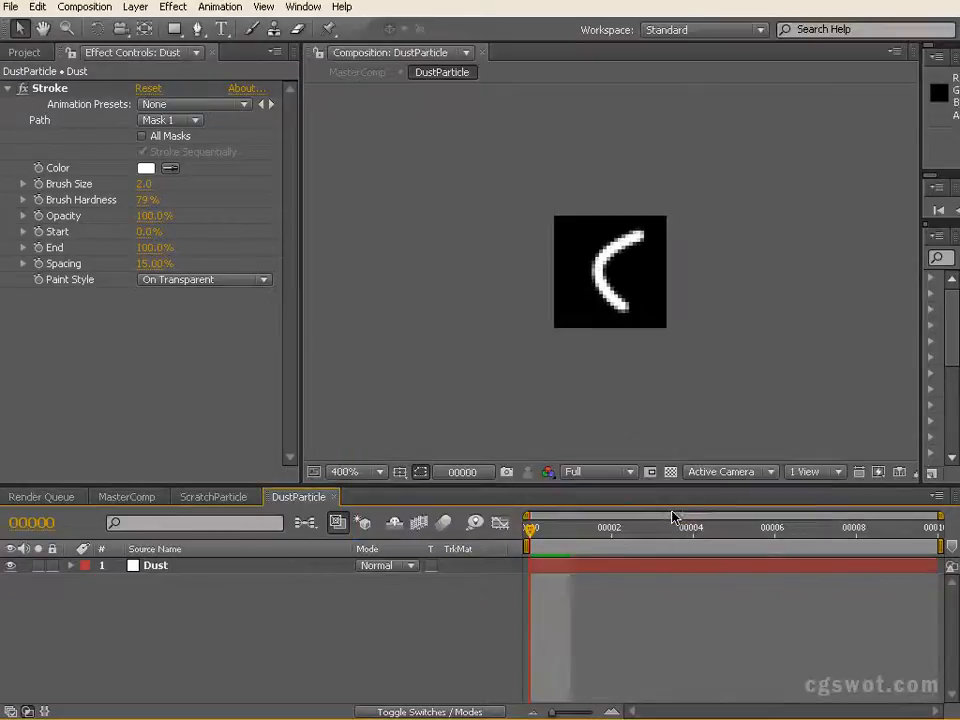
Step: Start keyframing the Mask Path of Dust's Mask 1 at frame 0
{"action": "left_click_drag", "start_coordinate": [537, 535], "coordinate": [499, 523]}
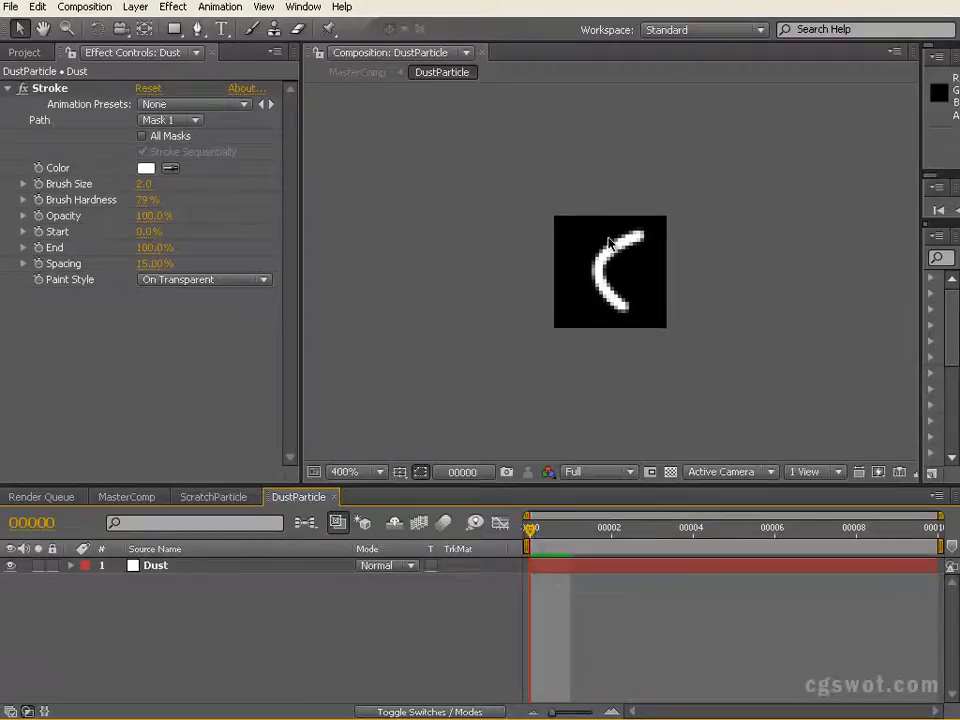
{"action": "left_click", "coordinate": [71, 566]}
{"action": "left_click", "coordinate": [88, 581]}
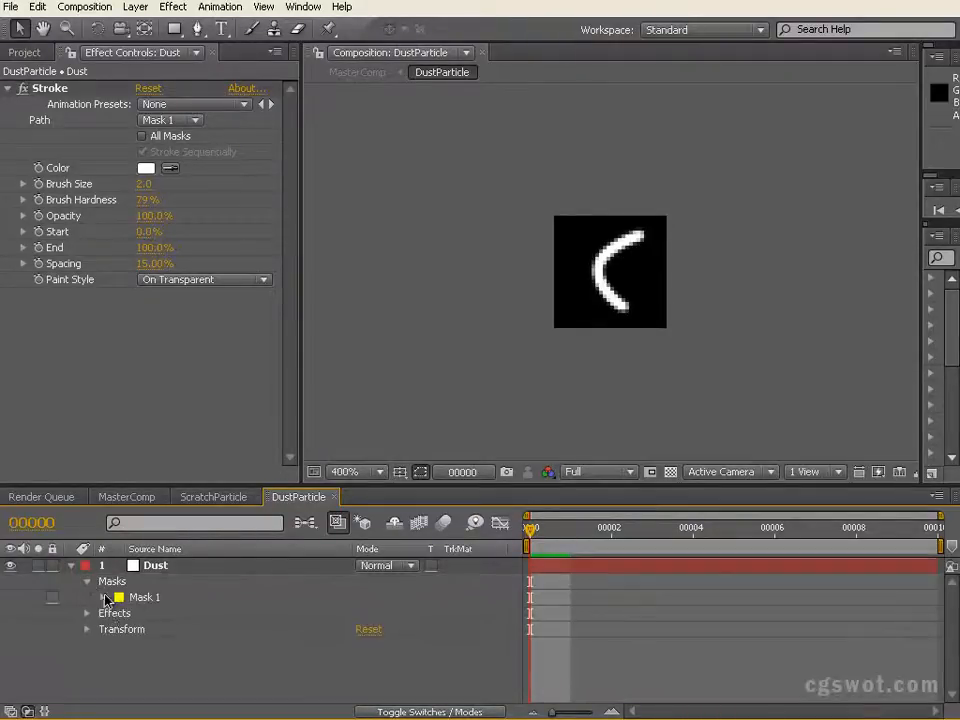
{"action": "left_click", "coordinate": [103, 597]}
{"action": "left_click", "coordinate": [136, 615]}
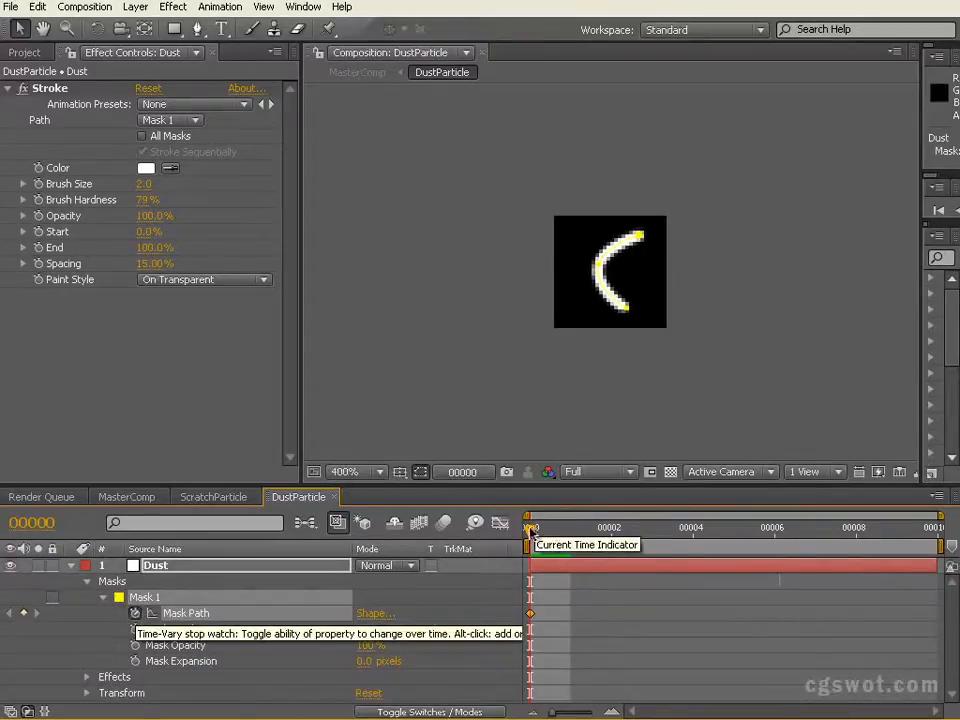
Step: At frame 1, reshape Mask 1 into a tighter hook by moving its upper and middle points and adjusting the lower point's curve handles
{"action": "left_click_drag", "start_coordinate": [529, 530], "coordinate": [570, 528]}
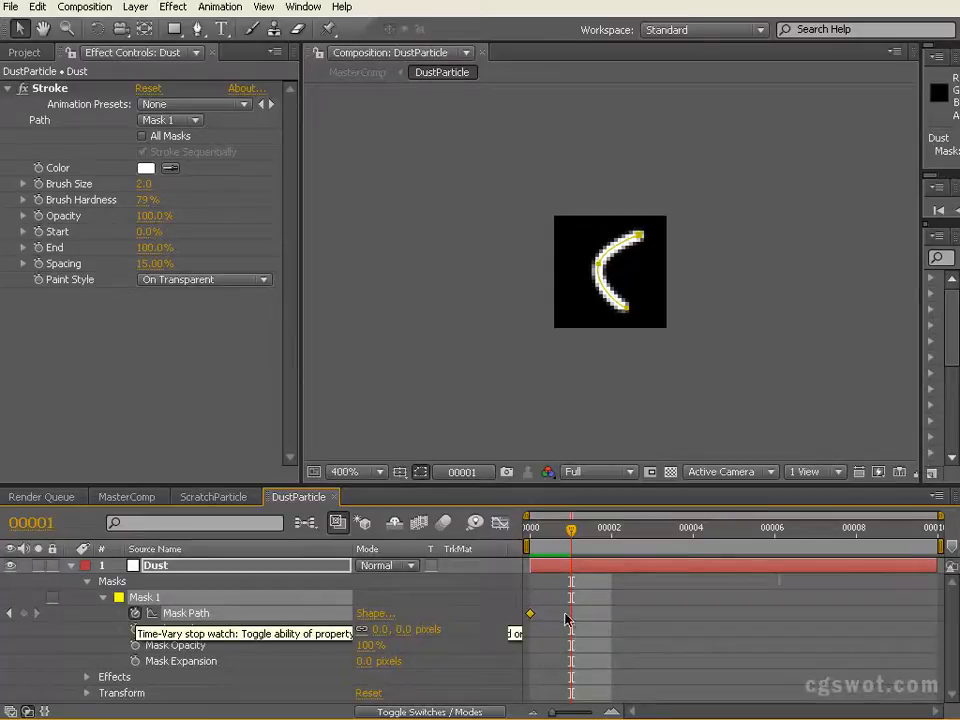
{"action": "mouse_move", "coordinate": [547, 532]}
{"action": "left_mouse_down"}
{"action": "mouse_move", "coordinate": [592, 540]}
{"action": "mouse_move", "coordinate": [558, 540]}
{"action": "left_mouse_up"}
{"action": "mouse_move", "coordinate": [625, 308]}
{"action": "left_mouse_down"}
{"action": "mouse_move", "coordinate": [635, 302]}
{"action": "mouse_move", "coordinate": [625, 309]}
{"action": "left_mouse_up"}
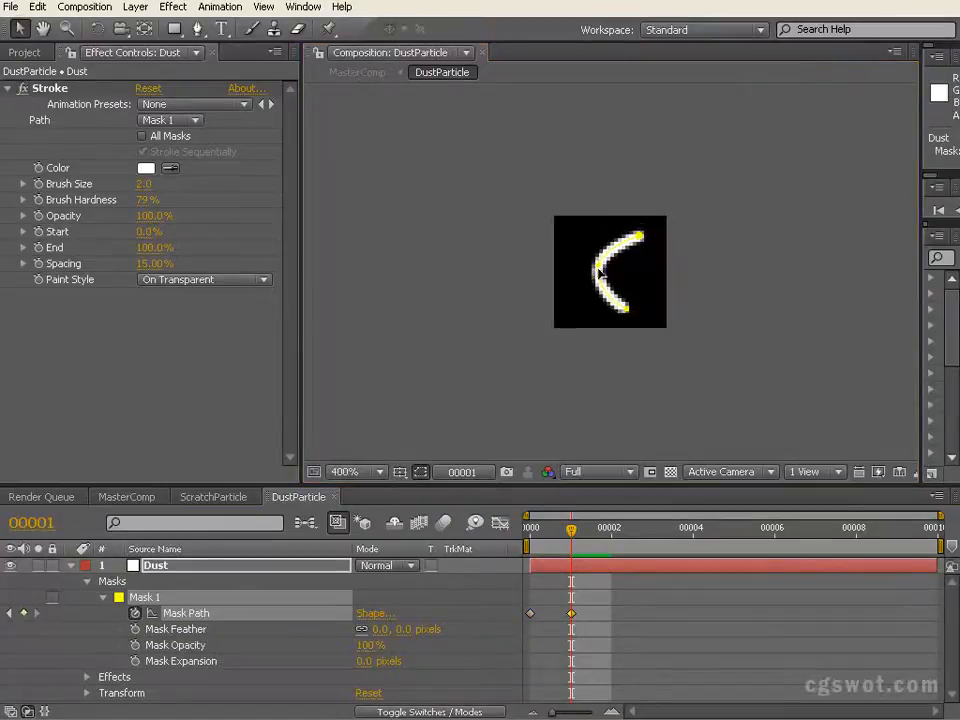
{"action": "mouse_move", "coordinate": [609, 259]}
{"action": "left_mouse_down"}
{"action": "mouse_move", "coordinate": [587, 275]}
{"action": "mouse_move", "coordinate": [581, 250]}
{"action": "left_mouse_up"}
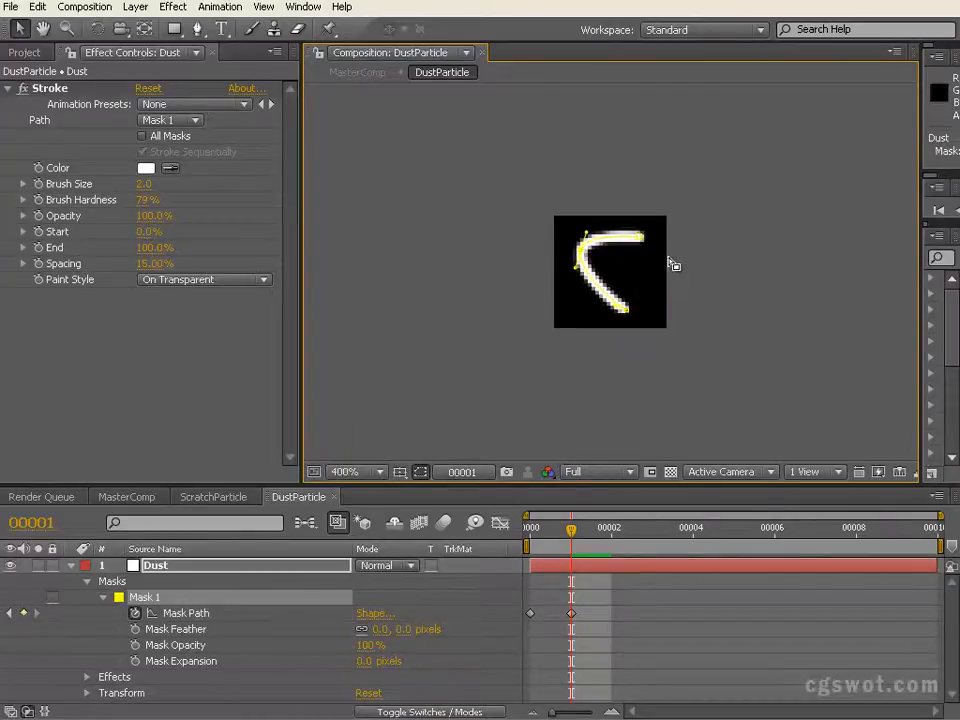
{"action": "mouse_move", "coordinate": [645, 242]}
{"action": "left_mouse_down"}
{"action": "mouse_move", "coordinate": [630, 281]}
{"action": "mouse_move", "coordinate": [726, 257]}
{"action": "mouse_move", "coordinate": [638, 305]}
{"action": "left_mouse_up"}
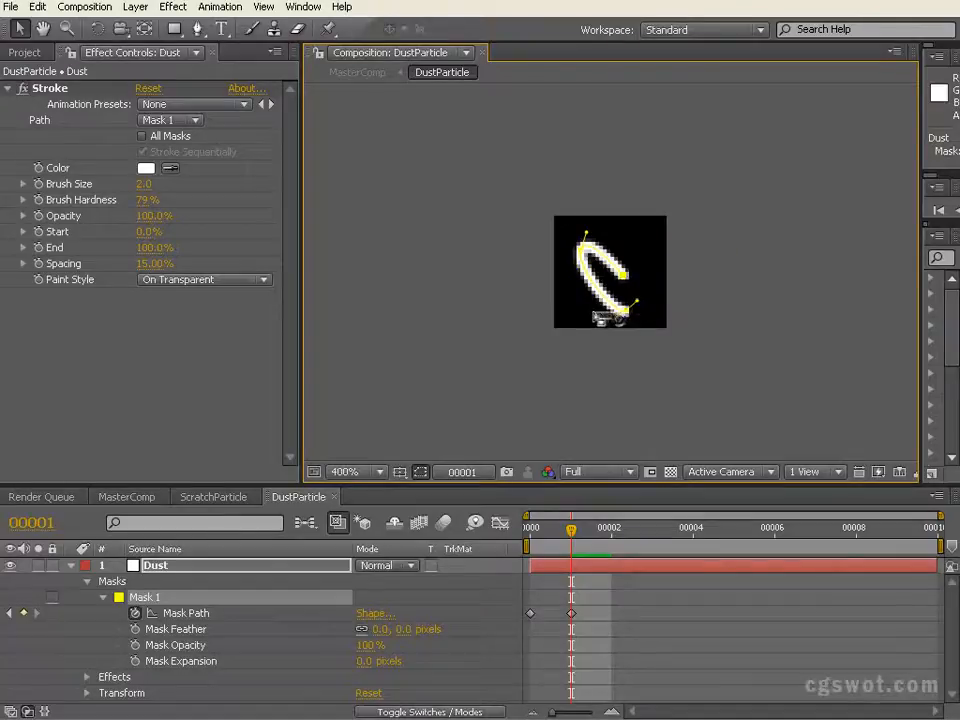
{"action": "left_click", "coordinate": [622, 318]}
{"action": "left_click", "coordinate": [621, 317]}
{"action": "left_click_drag", "start_coordinate": [621, 318], "coordinate": [560, 318]}
Step: At frame 2, reshape Mask 1 by raising its upper end point and adjusting the middle point's curve handle
{"action": "left_click", "coordinate": [534, 532]}
{"action": "left_click_drag", "start_coordinate": [534, 532], "coordinate": [609, 529]}
{"action": "mouse_move", "coordinate": [623, 278]}
{"action": "left_mouse_down"}
{"action": "mouse_move", "coordinate": [618, 242]}
{"action": "mouse_move", "coordinate": [632, 233]}
{"action": "left_mouse_up"}
{"action": "mouse_move", "coordinate": [584, 267]}
{"action": "left_mouse_down"}
{"action": "mouse_move", "coordinate": [619, 271]}
{"action": "mouse_move", "coordinate": [603, 273]}
{"action": "left_mouse_up"}
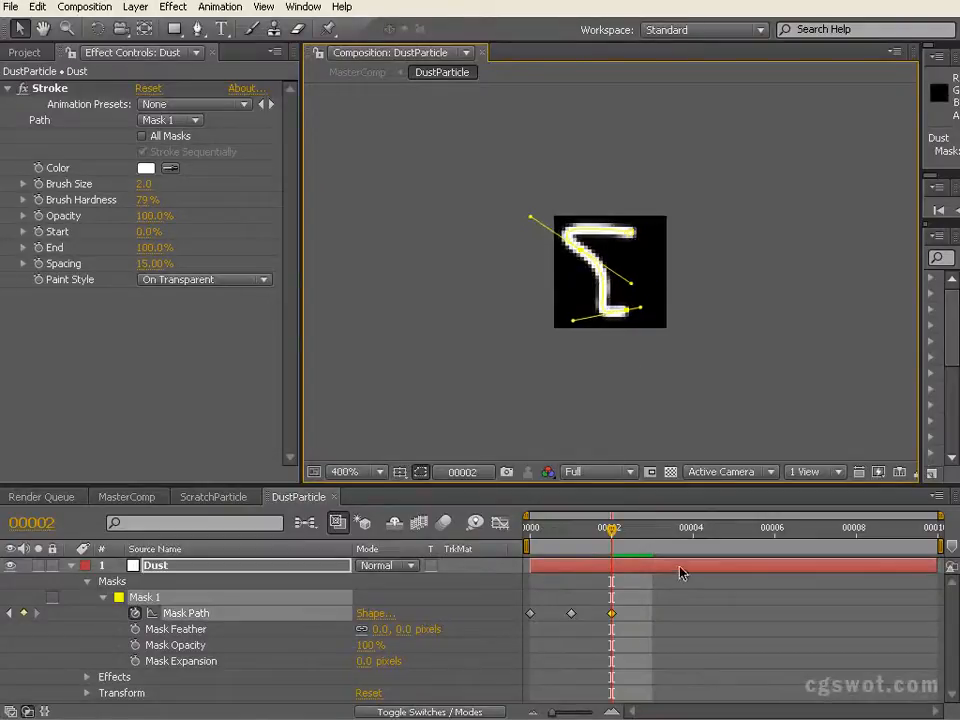
Step: At frame 3, reshape Mask 1 into a pointed hook by lowering its middle point and raising its lower end point beside the upper end
{"action": "left_click_drag", "start_coordinate": [620, 532], "coordinate": [643, 533]}
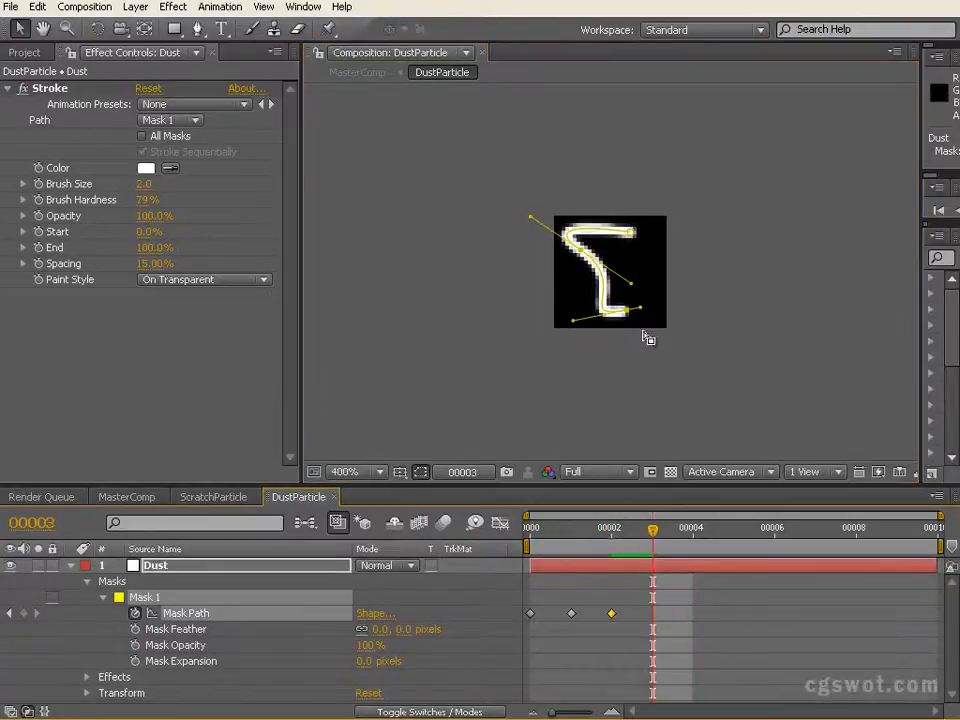
{"action": "mouse_move", "coordinate": [629, 312]}
{"action": "left_mouse_down"}
{"action": "mouse_move", "coordinate": [645, 293]}
{"action": "mouse_move", "coordinate": [649, 326]}
{"action": "mouse_move", "coordinate": [660, 319]}
{"action": "left_mouse_up"}
{"action": "left_click_drag", "start_coordinate": [600, 258], "coordinate": [602, 310]}
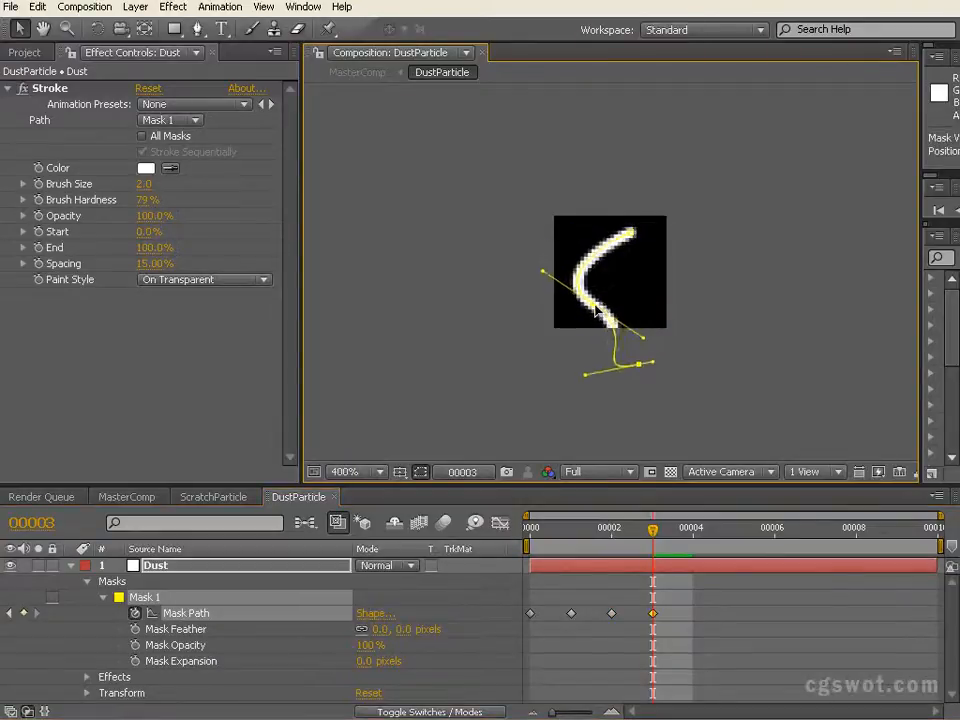
{"action": "left_click_drag", "start_coordinate": [641, 364], "coordinate": [642, 252]}
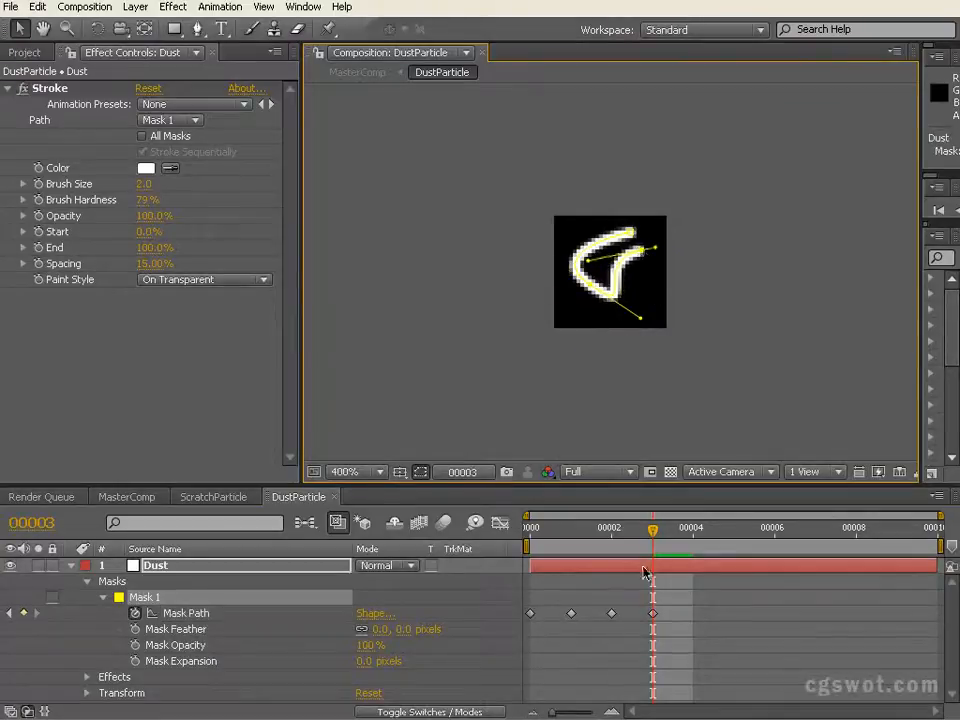
Step: At frame 4, move Mask 1's upper end point leftward, away from the opposite end point
{"action": "mouse_move", "coordinate": [654, 535]}
{"action": "left_mouse_down"}
{"action": "mouse_move", "coordinate": [530, 530]}
{"action": "mouse_move", "coordinate": [674, 529]}
{"action": "left_mouse_up"}
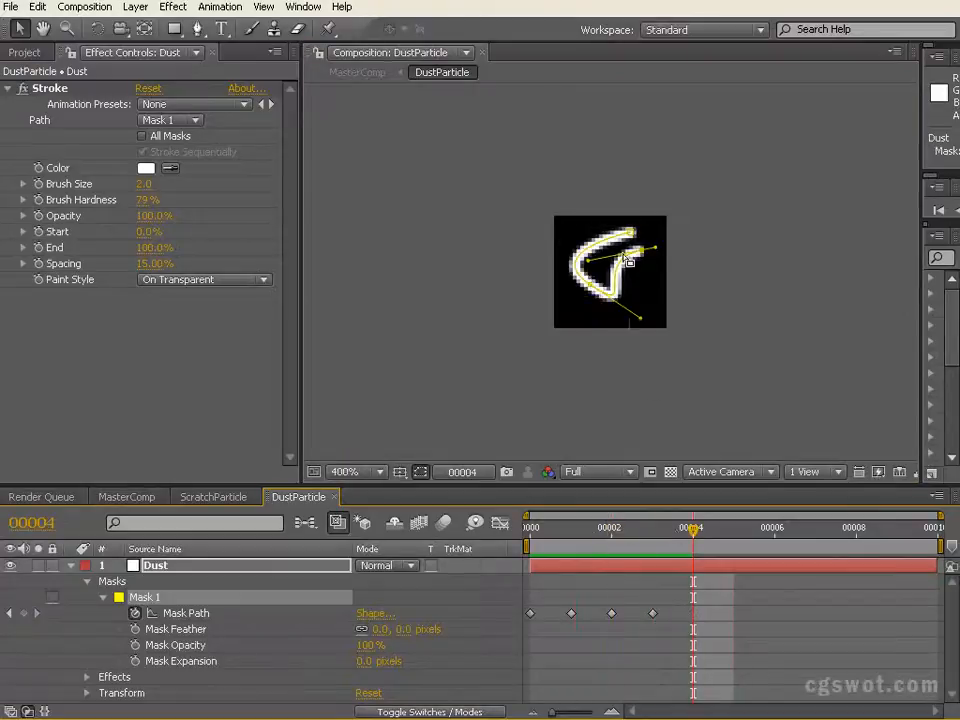
{"action": "left_click", "coordinate": [631, 235]}
{"action": "left_click_drag", "start_coordinate": [631, 236], "coordinate": [591, 235]}
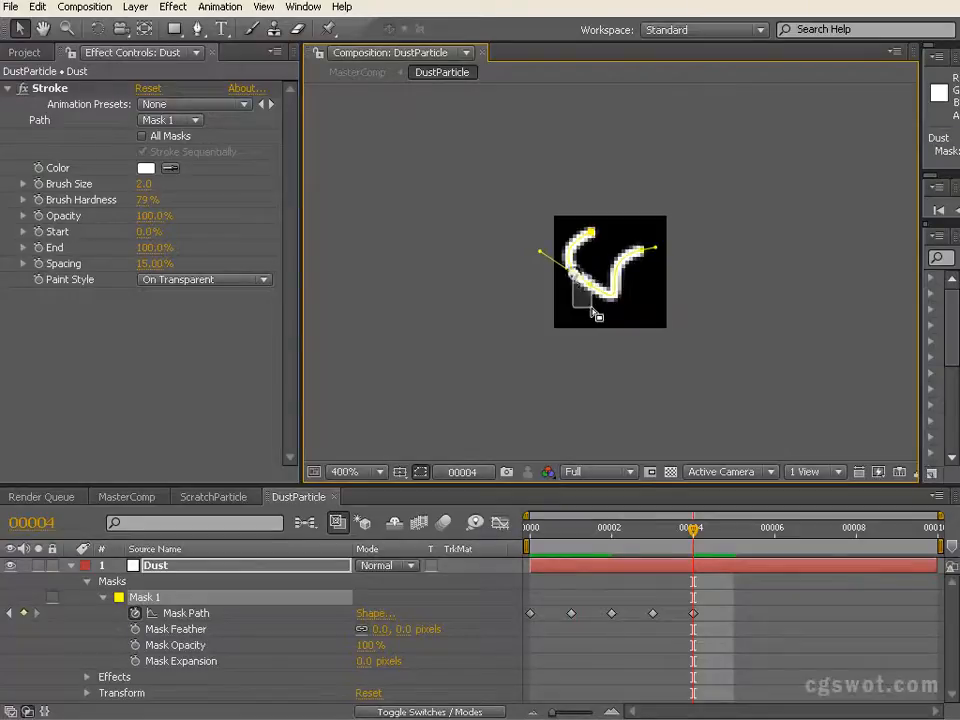
{"action": "left_click", "coordinate": [573, 283]}
{"action": "left_click", "coordinate": [578, 282]}
{"action": "mouse_move", "coordinate": [593, 293]}
{"action": "left_mouse_down"}
{"action": "mouse_move", "coordinate": [590, 250]}
{"action": "mouse_move", "coordinate": [579, 294]}
{"action": "mouse_move", "coordinate": [575, 262]}
{"action": "mouse_move", "coordinate": [578, 305]}
{"action": "mouse_move", "coordinate": [563, 292]}
{"action": "left_mouse_up"}
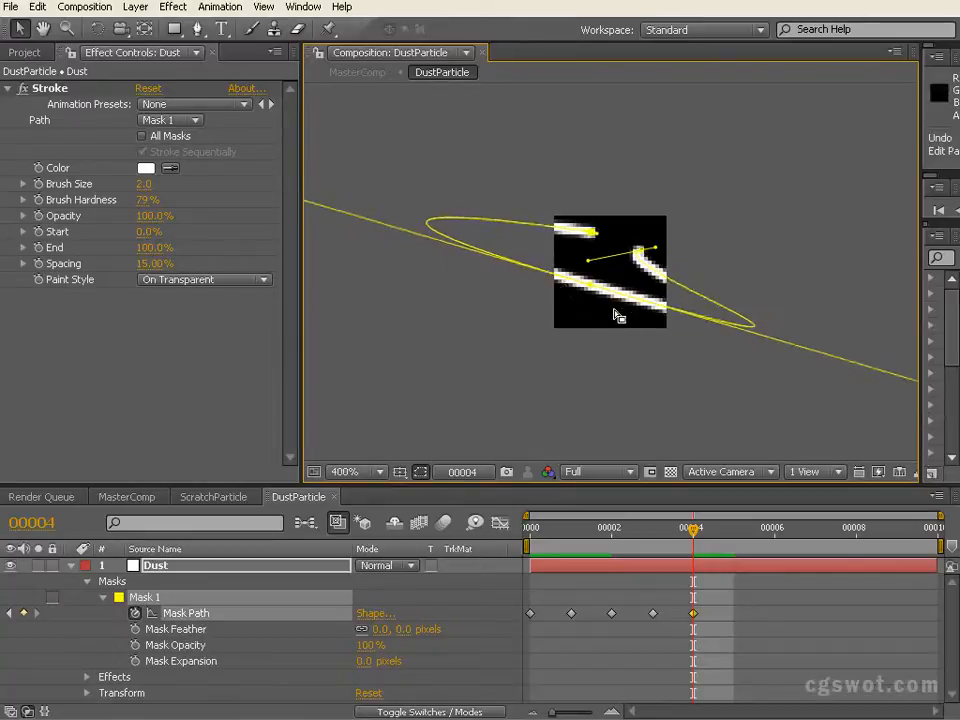
{"action": "key", "text": "ctrl+z"}
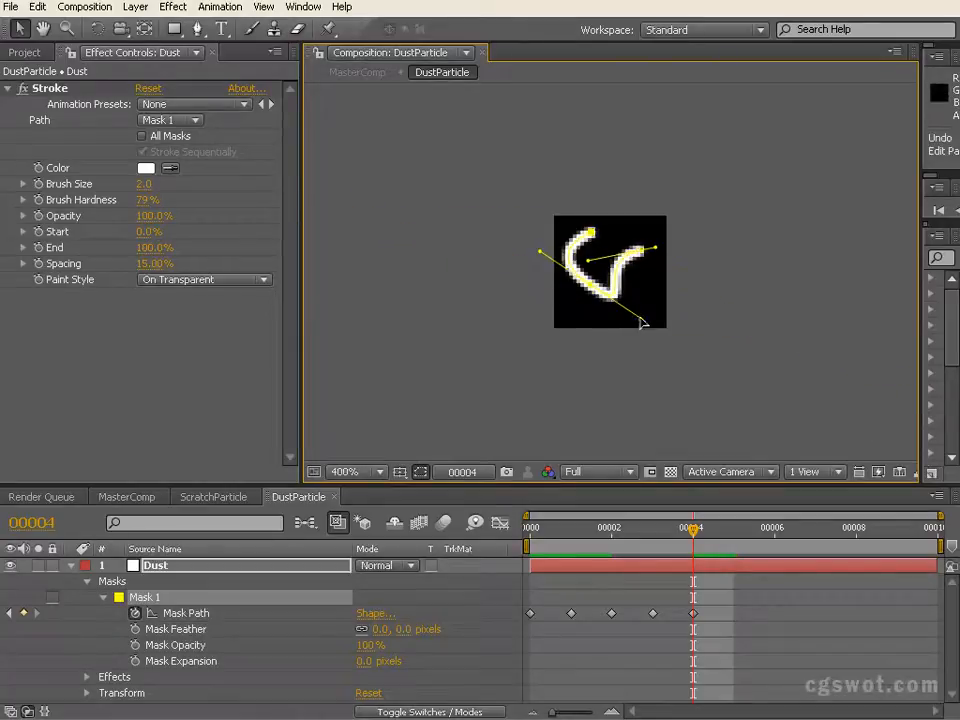
Step: Cross Mask 1 over itself into a narrow figure eight at frame 4 by shifting its first end point and middle point to the right
{"action": "left_click_drag", "start_coordinate": [598, 286], "coordinate": [602, 305]}
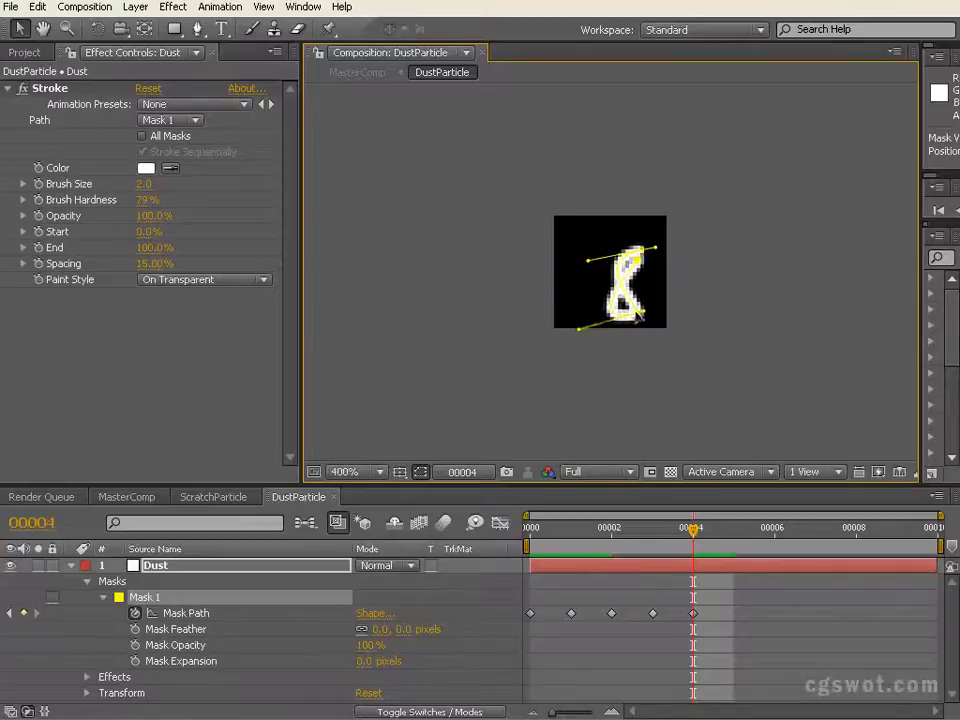
{"action": "left_click_drag", "start_coordinate": [637, 316], "coordinate": [645, 311]}
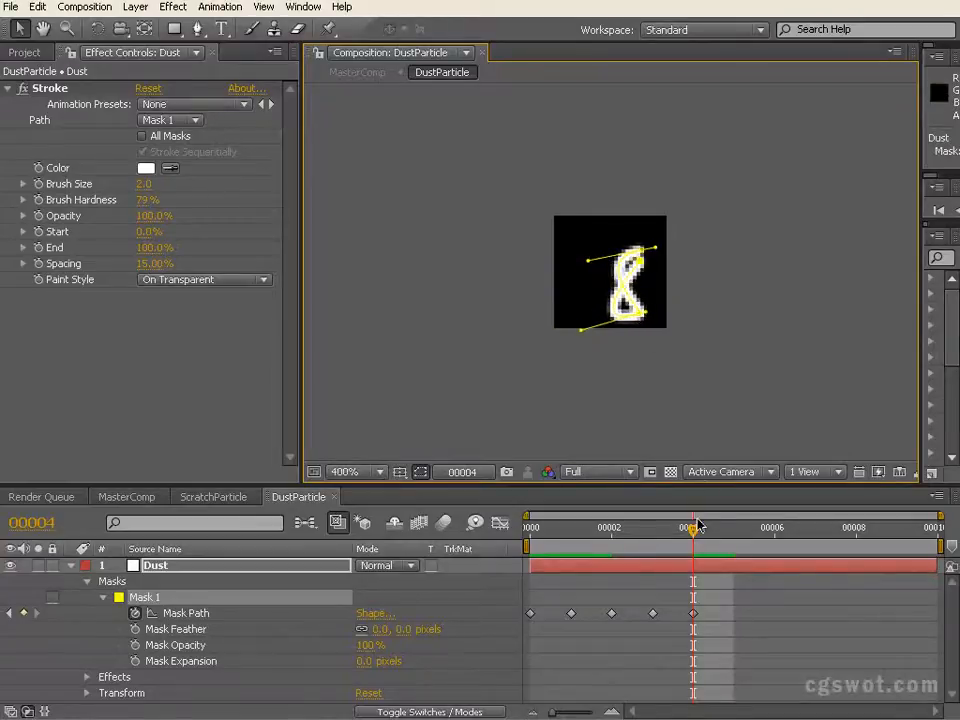
Step: Reshape Mask 1 into a wide open hook at frame 5 and into a narrow Z-like curve at frame 6
{"action": "left_click_drag", "start_coordinate": [703, 537], "coordinate": [734, 531]}
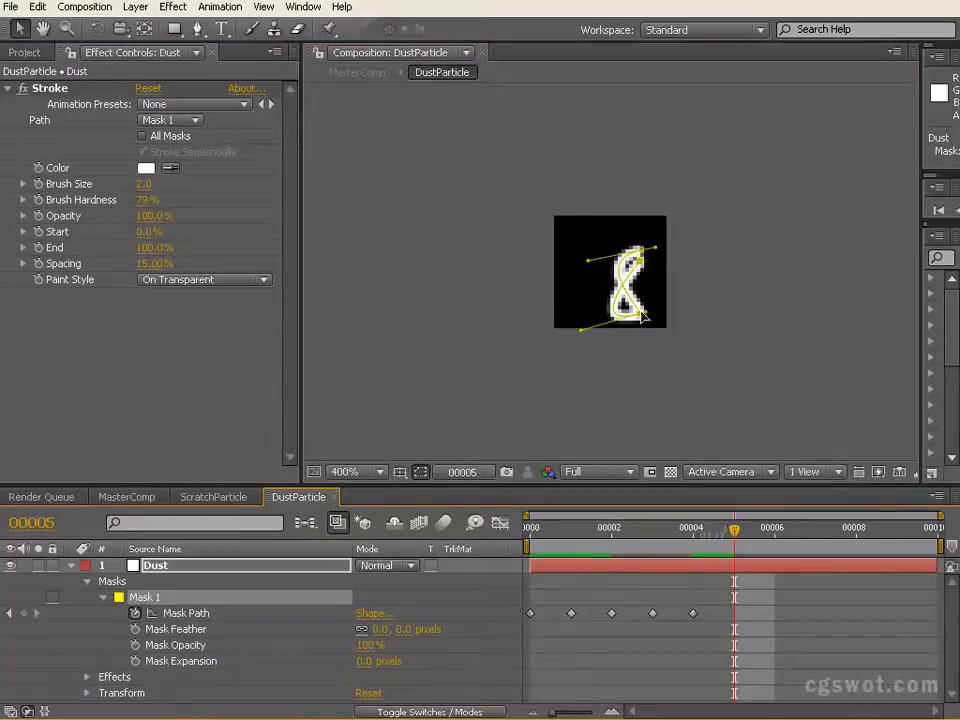
{"action": "mouse_move", "coordinate": [627, 303]}
{"action": "left_mouse_down"}
{"action": "mouse_move", "coordinate": [596, 281]}
{"action": "mouse_move", "coordinate": [606, 221]}
{"action": "mouse_move", "coordinate": [592, 233]}
{"action": "mouse_move", "coordinate": [605, 251]}
{"action": "mouse_move", "coordinate": [655, 268]}
{"action": "left_mouse_up"}
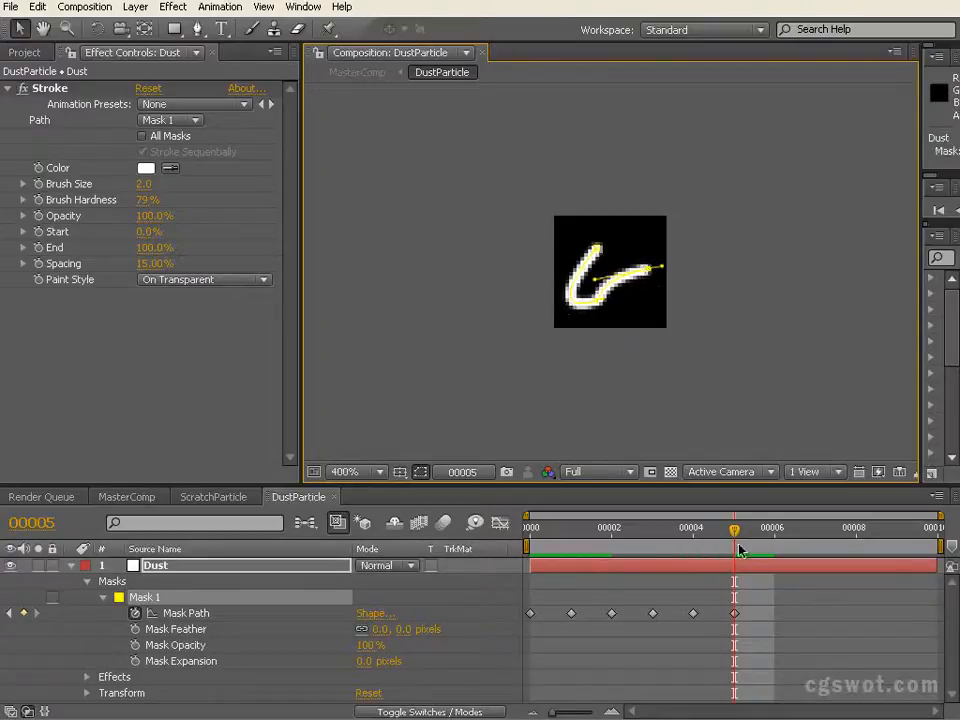
{"action": "mouse_move", "coordinate": [736, 537]}
{"action": "left_mouse_down"}
{"action": "mouse_move", "coordinate": [520, 528]}
{"action": "mouse_move", "coordinate": [776, 529]}
{"action": "left_mouse_up"}
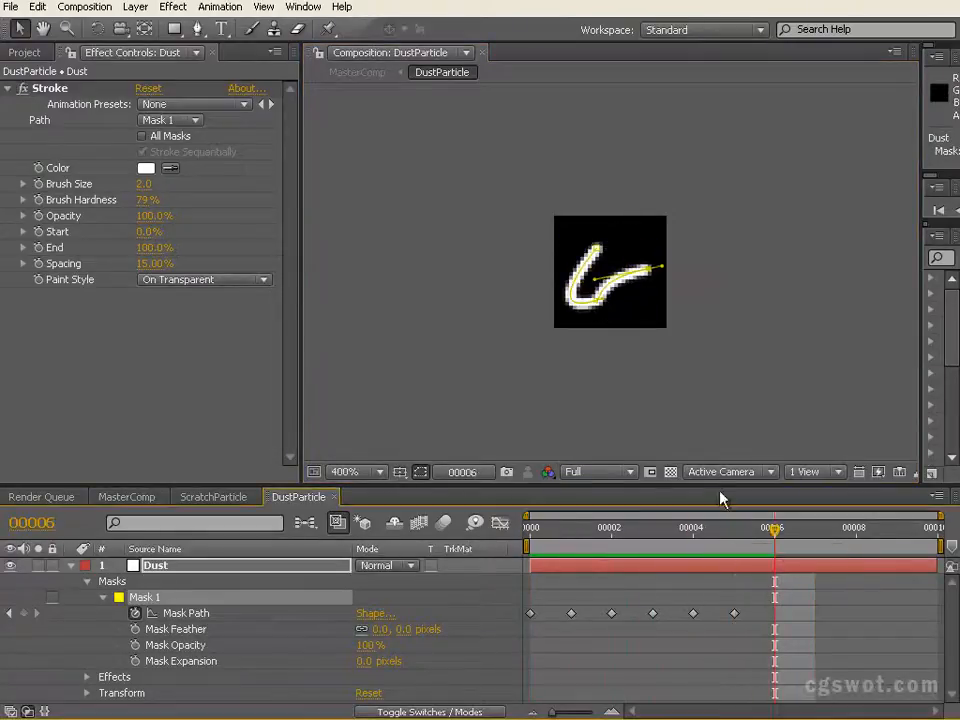
{"action": "mouse_move", "coordinate": [597, 299]}
{"action": "left_mouse_down"}
{"action": "mouse_move", "coordinate": [640, 247]}
{"action": "mouse_move", "coordinate": [631, 284]}
{"action": "mouse_move", "coordinate": [586, 307]}
{"action": "left_mouse_up"}
Step: At frame 7, move Mask 1's end point toward the upper-left corner, its middle point to the lower right and its last point toward the centre
{"action": "left_click_drag", "start_coordinate": [780, 537], "coordinate": [815, 533]}
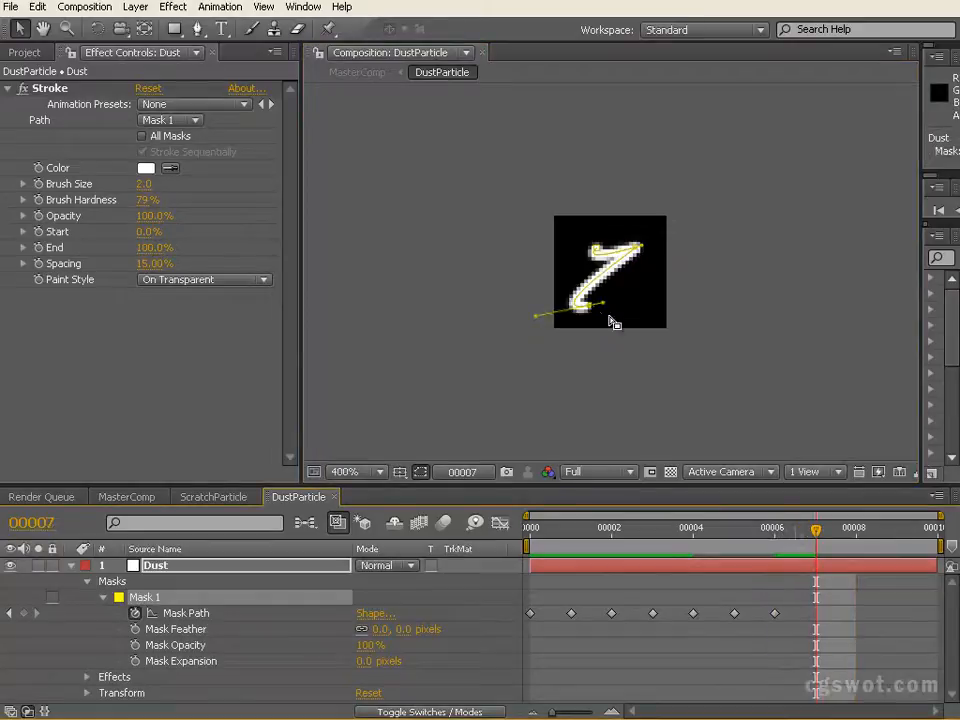
{"action": "left_click", "coordinate": [583, 248]}
{"action": "left_click_drag", "start_coordinate": [583, 248], "coordinate": [574, 237]}
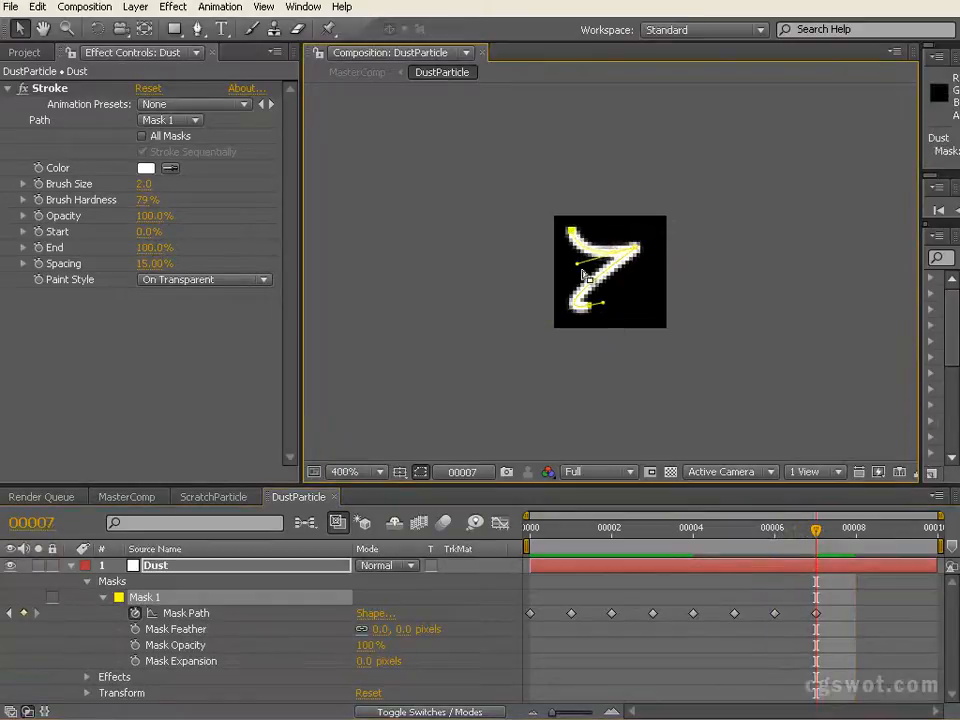
{"action": "mouse_move", "coordinate": [635, 247]}
{"action": "left_mouse_down"}
{"action": "mouse_move", "coordinate": [662, 240]}
{"action": "mouse_move", "coordinate": [660, 257]}
{"action": "mouse_move", "coordinate": [665, 236]}
{"action": "mouse_move", "coordinate": [648, 290]}
{"action": "mouse_move", "coordinate": [658, 320]}
{"action": "mouse_move", "coordinate": [655, 311]}
{"action": "left_mouse_up"}
{"action": "left_click_drag", "start_coordinate": [590, 305], "coordinate": [605, 276]}
Step: Shape Mask 1 into a small crossing loop at frame 8, and at frame 9 lower its upper-left end and move the other end right
{"action": "left_click_drag", "start_coordinate": [816, 540], "coordinate": [855, 540]}
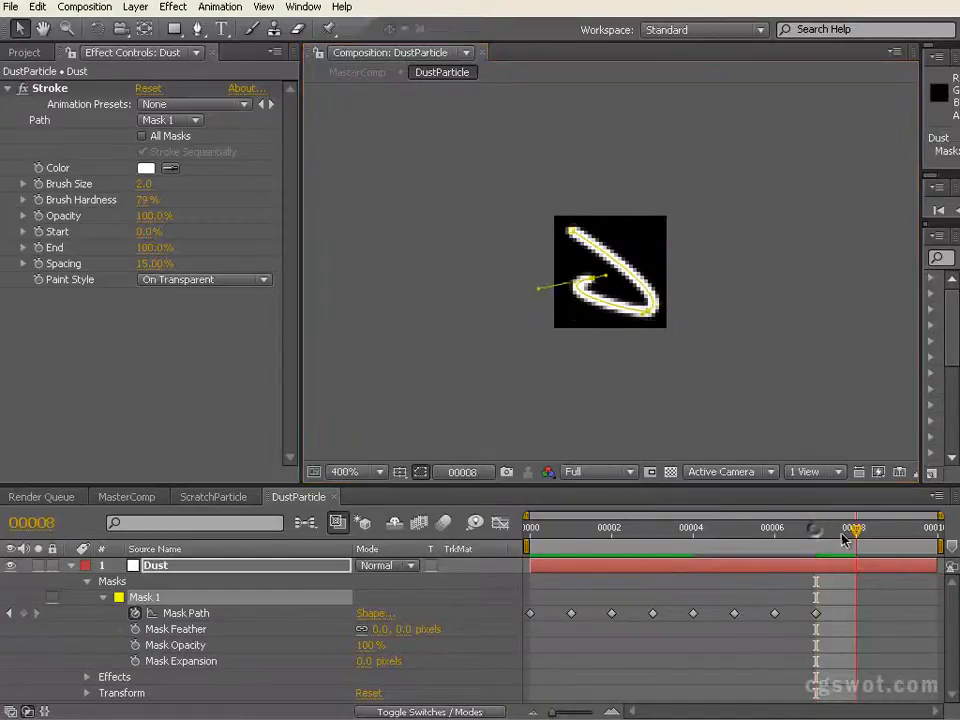
{"action": "mouse_move", "coordinate": [654, 314]}
{"action": "left_mouse_down"}
{"action": "mouse_move", "coordinate": [646, 276]}
{"action": "mouse_move", "coordinate": [633, 293]}
{"action": "mouse_move", "coordinate": [619, 250]}
{"action": "mouse_move", "coordinate": [625, 236]}
{"action": "left_mouse_up"}
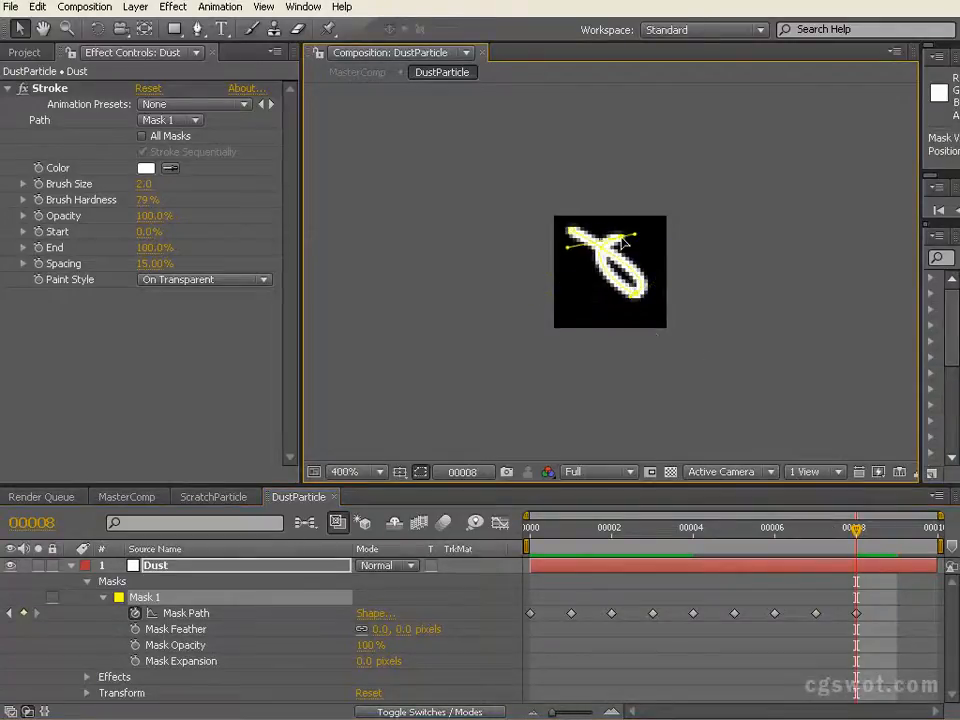
{"action": "left_click_drag", "start_coordinate": [858, 532], "coordinate": [897, 532]}
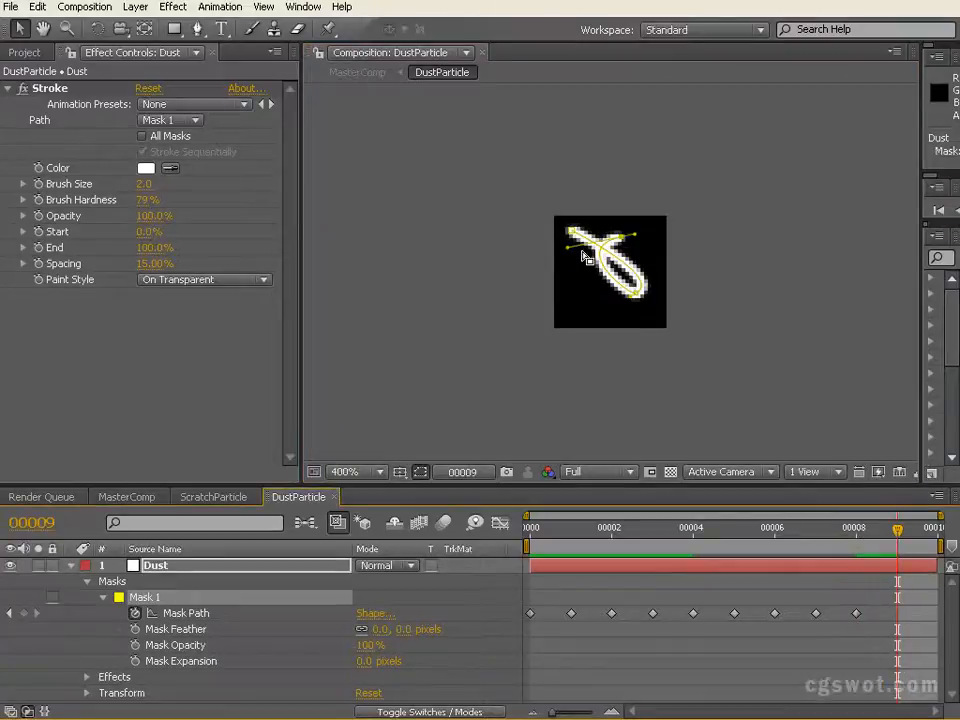
{"action": "left_click_drag", "start_coordinate": [568, 231], "coordinate": [572, 318]}
{"action": "mouse_move", "coordinate": [622, 238]}
{"action": "left_mouse_down"}
{"action": "mouse_move", "coordinate": [603, 236]}
{"action": "mouse_move", "coordinate": [602, 254]}
{"action": "mouse_move", "coordinate": [633, 265]}
{"action": "mouse_move", "coordinate": [657, 251]}
{"action": "left_mouse_up"}
Step: Set the Stroke effect's Brush Size to 1.5 and Brush Hardness to 100%
{"action": "mouse_move", "coordinate": [897, 536]}
{"action": "left_mouse_down"}
{"action": "mouse_move", "coordinate": [508, 525]}
{"action": "mouse_move", "coordinate": [810, 528]}
{"action": "mouse_move", "coordinate": [734, 529]}
{"action": "left_mouse_up"}
{"action": "left_click", "coordinate": [145, 184]}
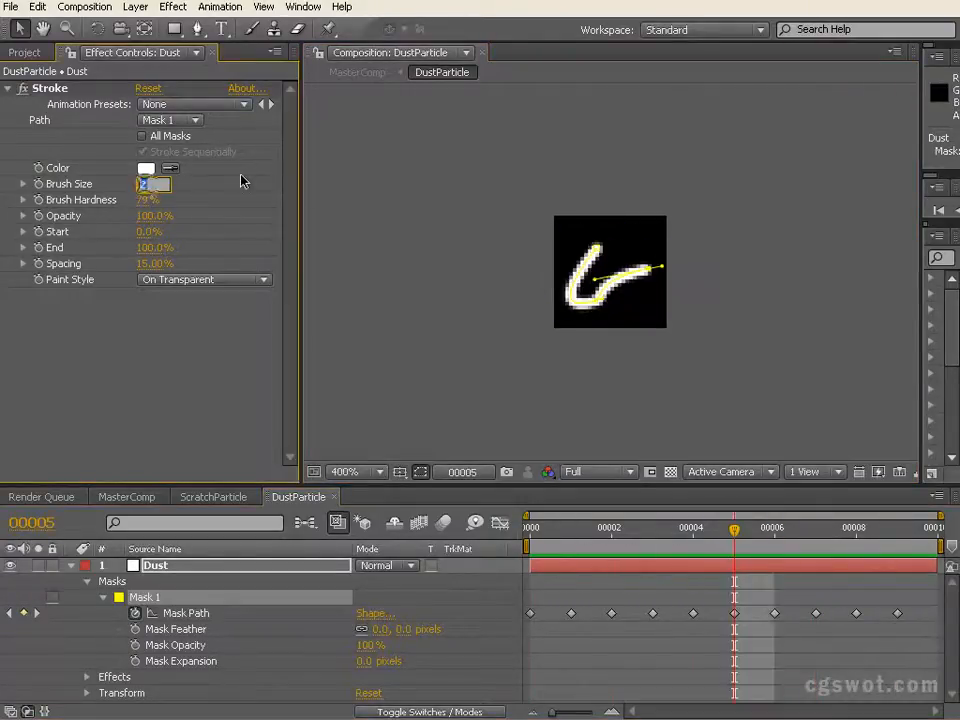
{"action": "type", "text": "1"}
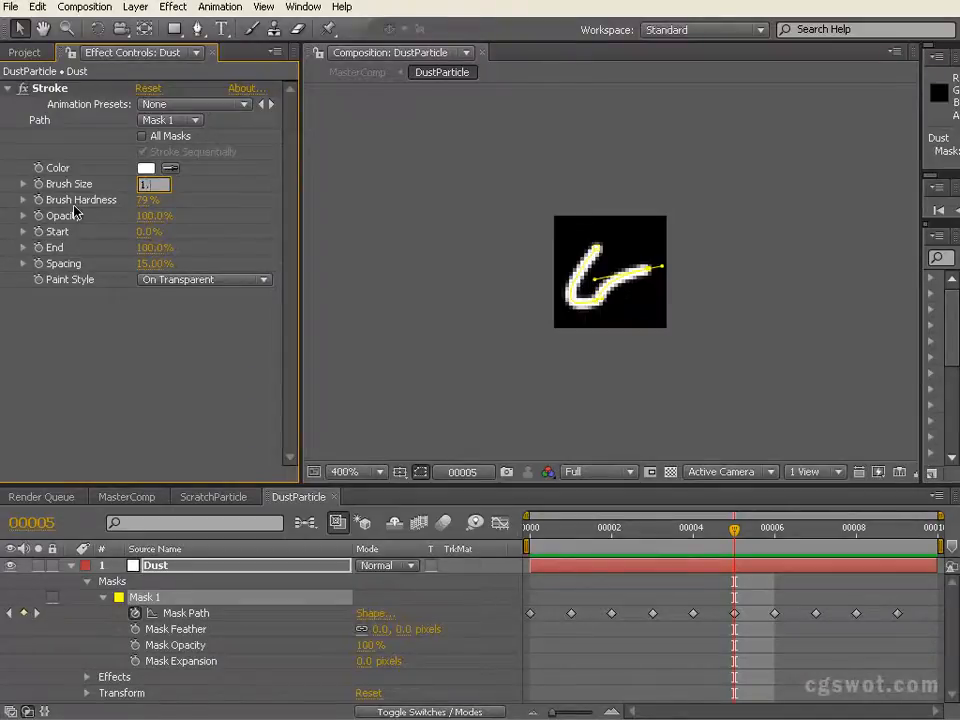
{"action": "type", "text": ".5"}
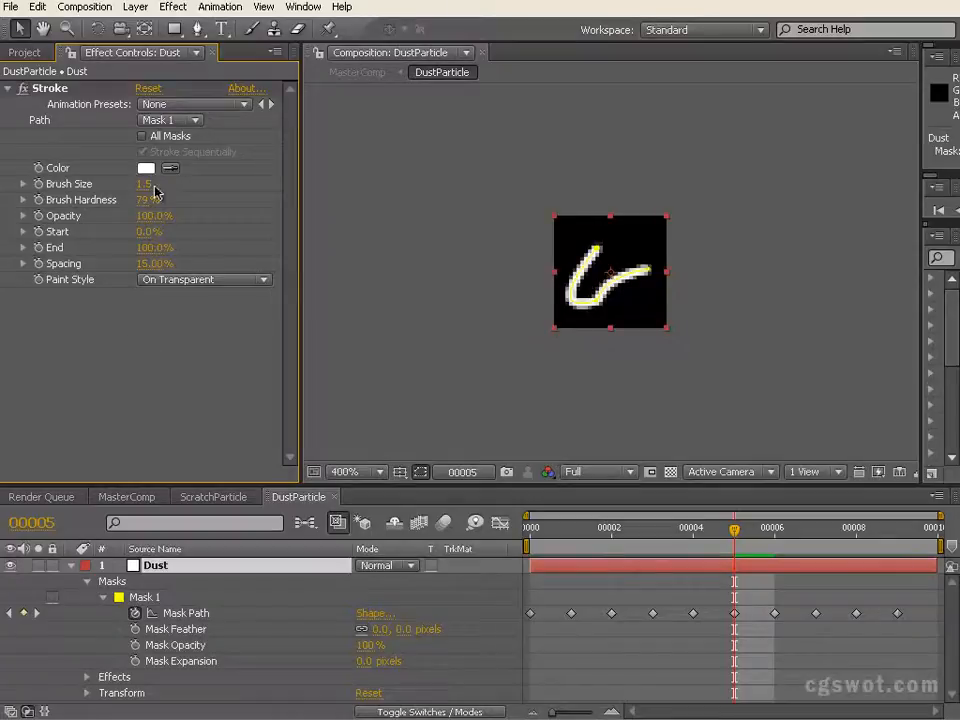
{"action": "key", "text": "Return"}
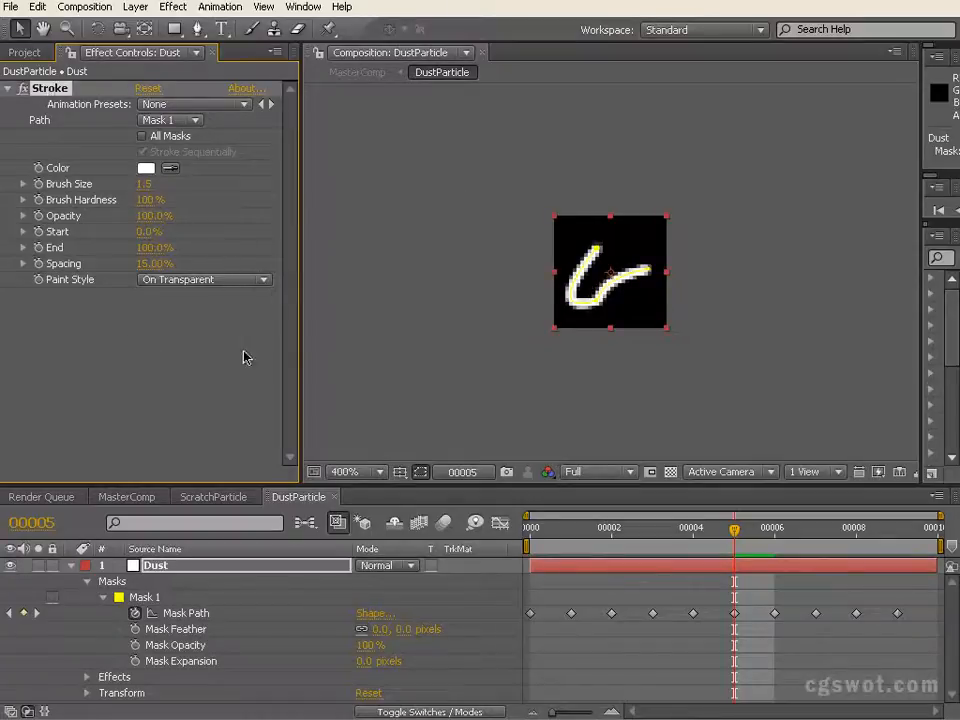
Step: Return to frame 0, collapse the Dust layer's properties and deselect the layer
{"action": "mouse_move", "coordinate": [663, 541]}
{"action": "left_mouse_down"}
{"action": "mouse_move", "coordinate": [508, 536]}
{"action": "mouse_move", "coordinate": [733, 540]}
{"action": "mouse_move", "coordinate": [556, 549]}
{"action": "mouse_move", "coordinate": [127, 628]}
{"action": "left_mouse_up"}
{"action": "key", "text": "u"}
{"action": "left_click", "coordinate": [222, 656]}
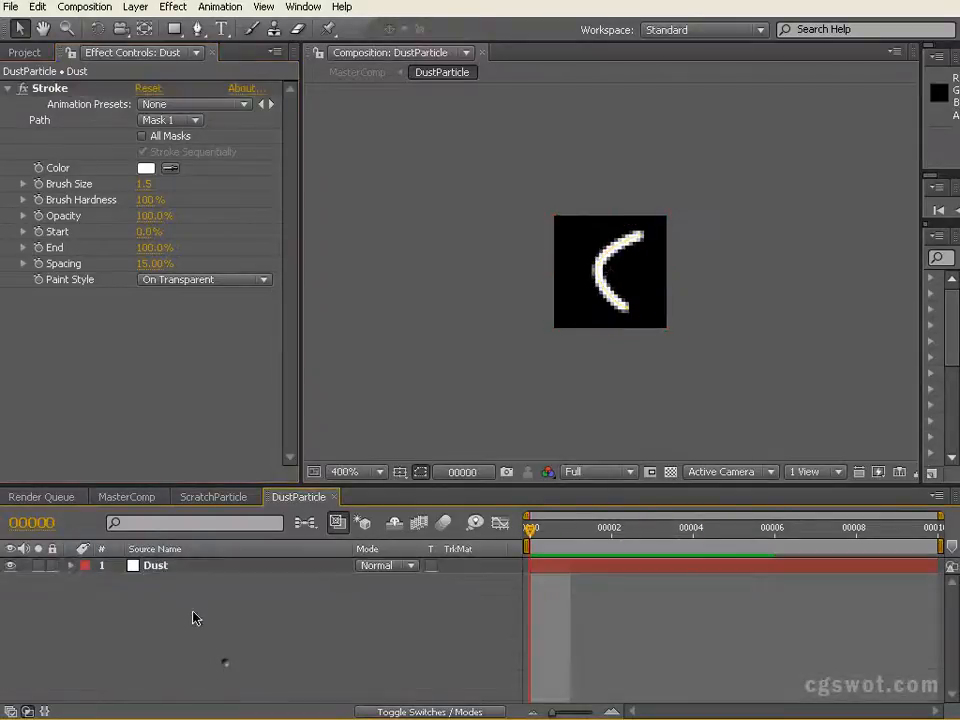
Step: In MasterComp, make the DustParticle layer 3D and hide the WaterfallMovie.mp4, ScratchParticles, Noise and ColorCorrect layers
{"action": "left_click", "coordinate": [124, 503]}
{"action": "left_click", "coordinate": [161, 671]}
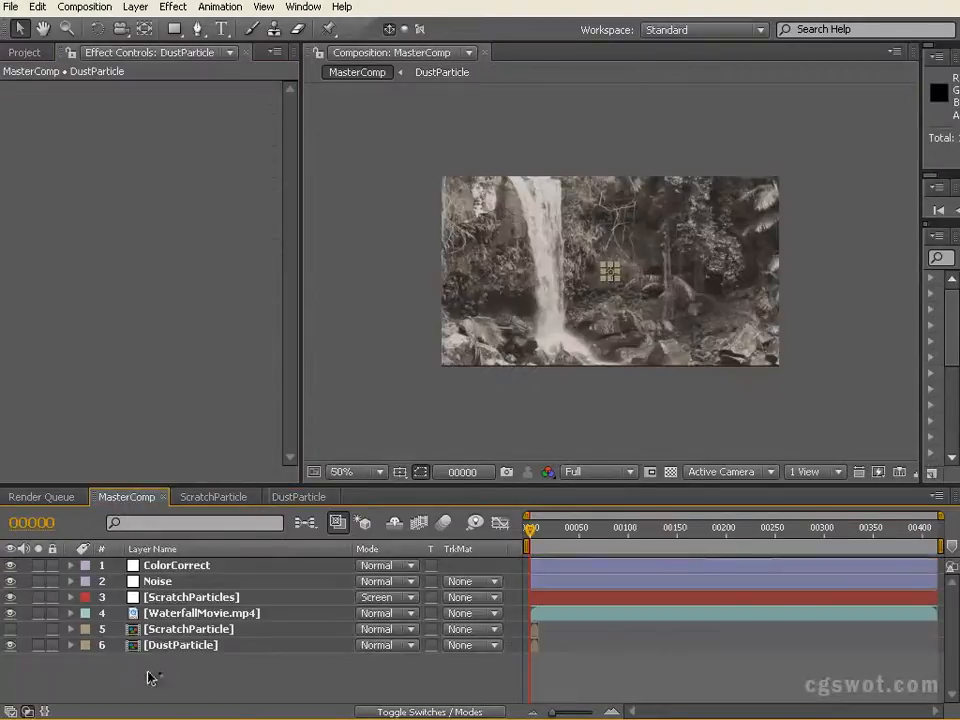
{"action": "left_click", "coordinate": [443, 710]}
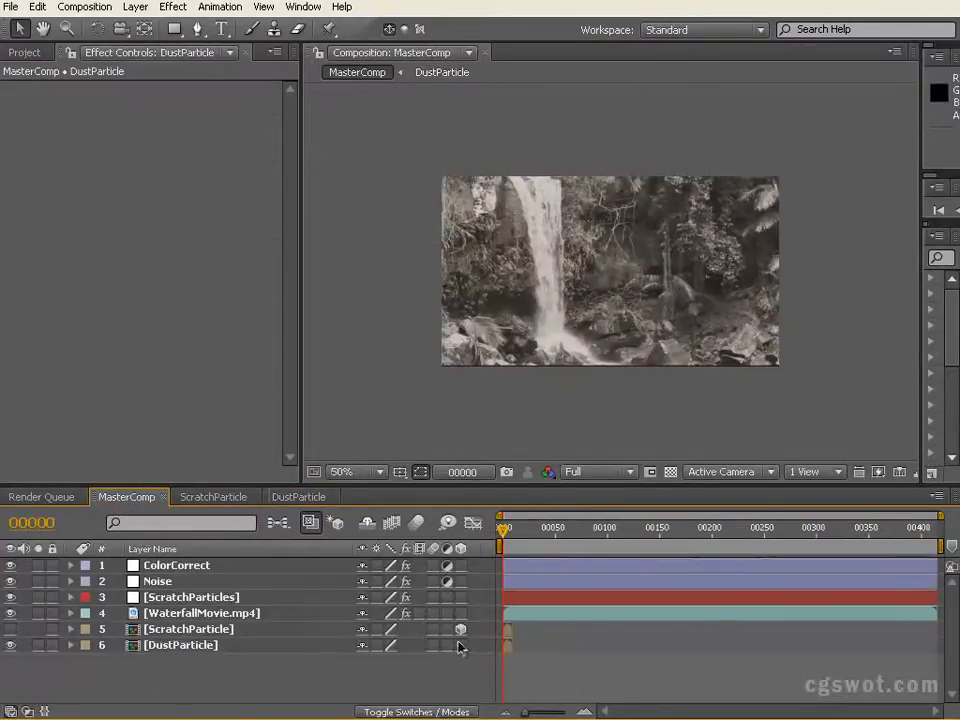
{"action": "left_click", "coordinate": [460, 645]}
{"action": "left_click_drag", "start_coordinate": [10, 613], "coordinate": [10, 565]}
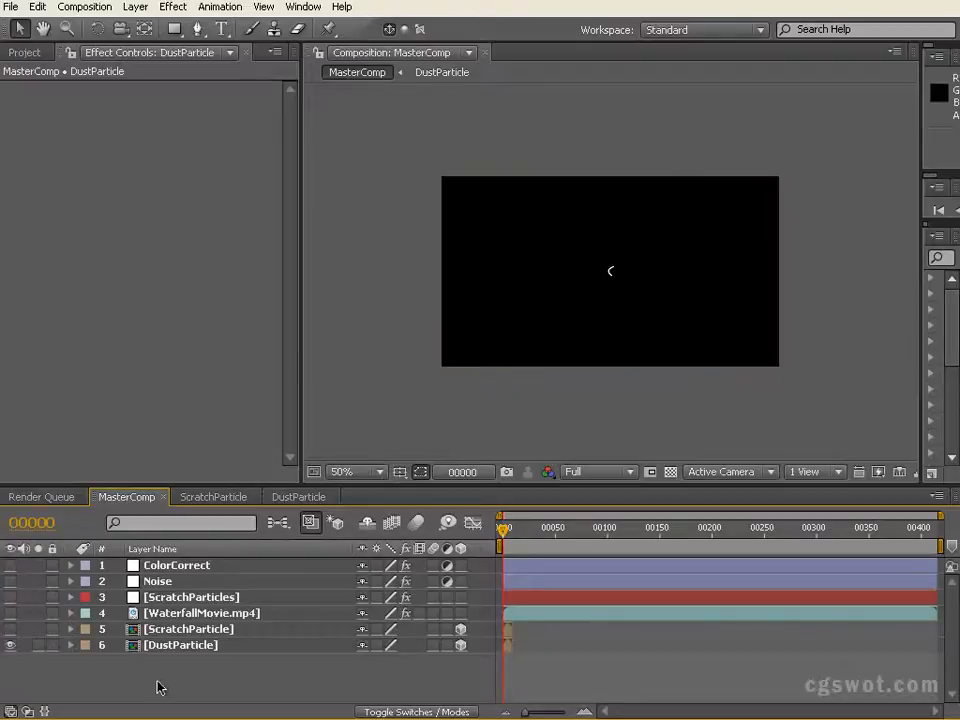
Step: Create a white comp-size solid named DustParticles in MasterComp
{"action": "left_click", "coordinate": [134, 7]}
{"action": "mouse_move", "coordinate": [150, 27]}
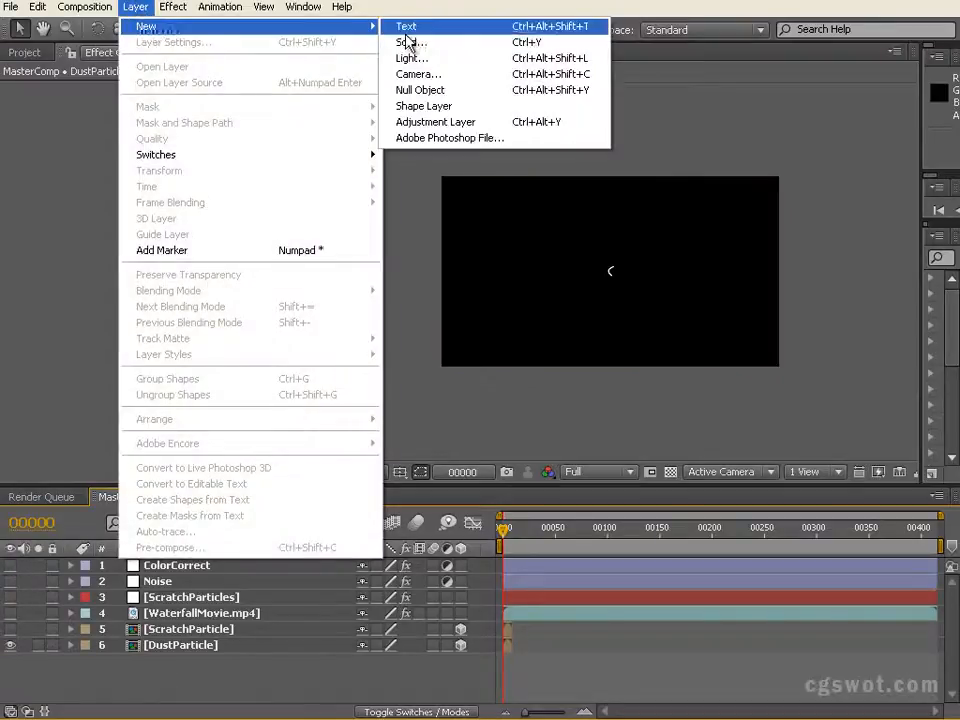
{"action": "left_click", "coordinate": [406, 42]}
{"action": "left_click", "coordinate": [367, 97]}
{"action": "triple_click", "coordinate": [367, 97]}
{"action": "type", "text": "Dust"}
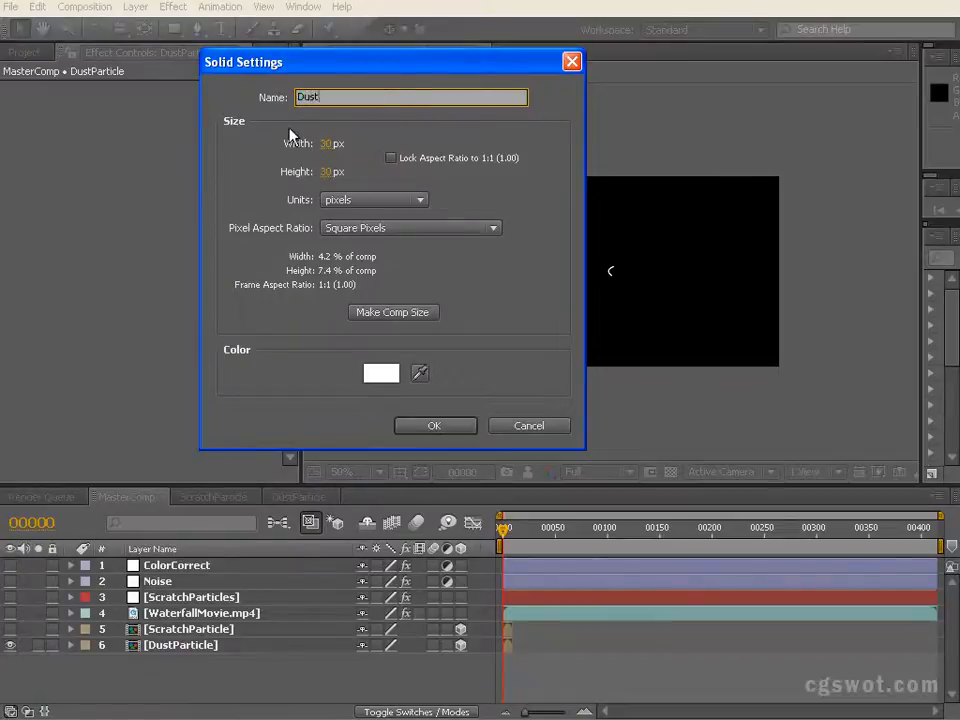
{"action": "type", "text": "Particles"}
{"action": "left_click", "coordinate": [389, 314]}
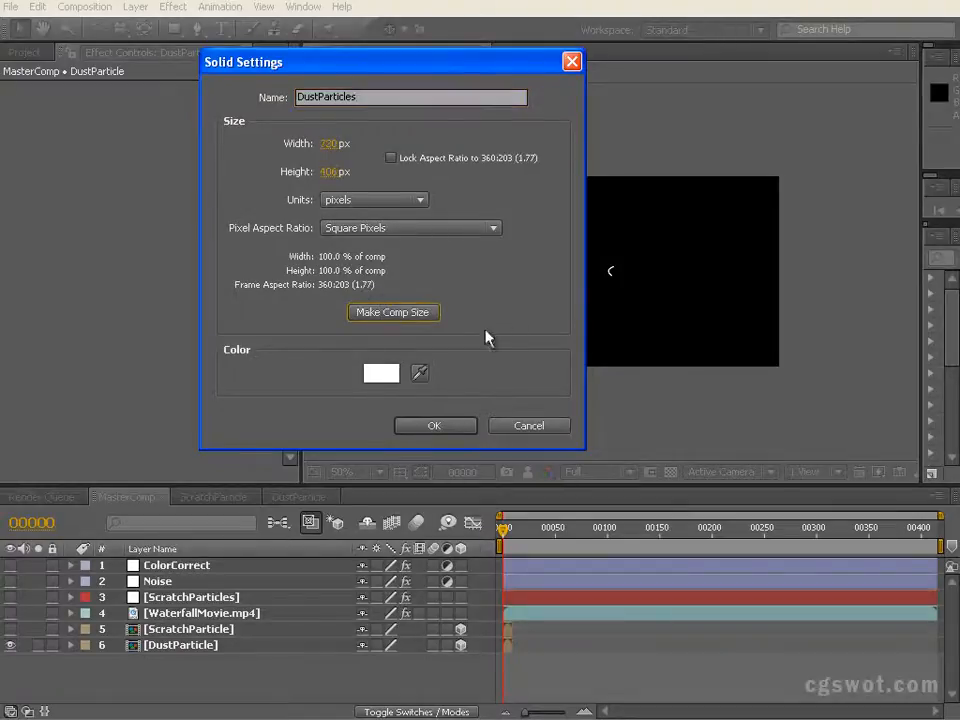
{"action": "left_click", "coordinate": [438, 430]}
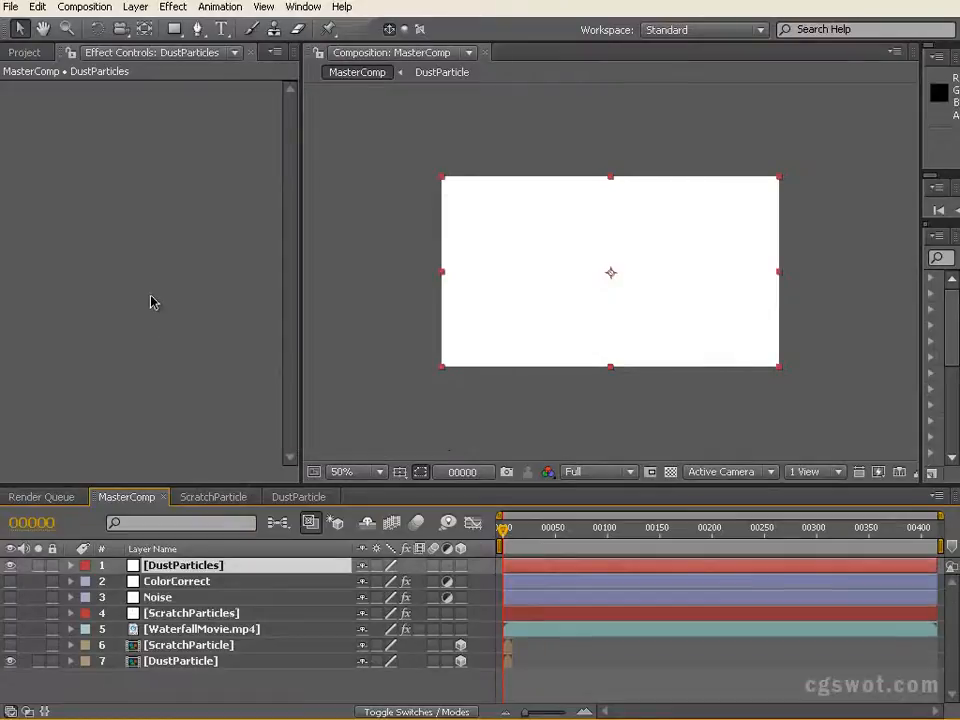
Step: Apply the Trapcode Particular effect to the DustParticles solid, load the FilmDust_Particular preset and preview it over the first frames
{"action": "right_click", "coordinate": [232, 455]}
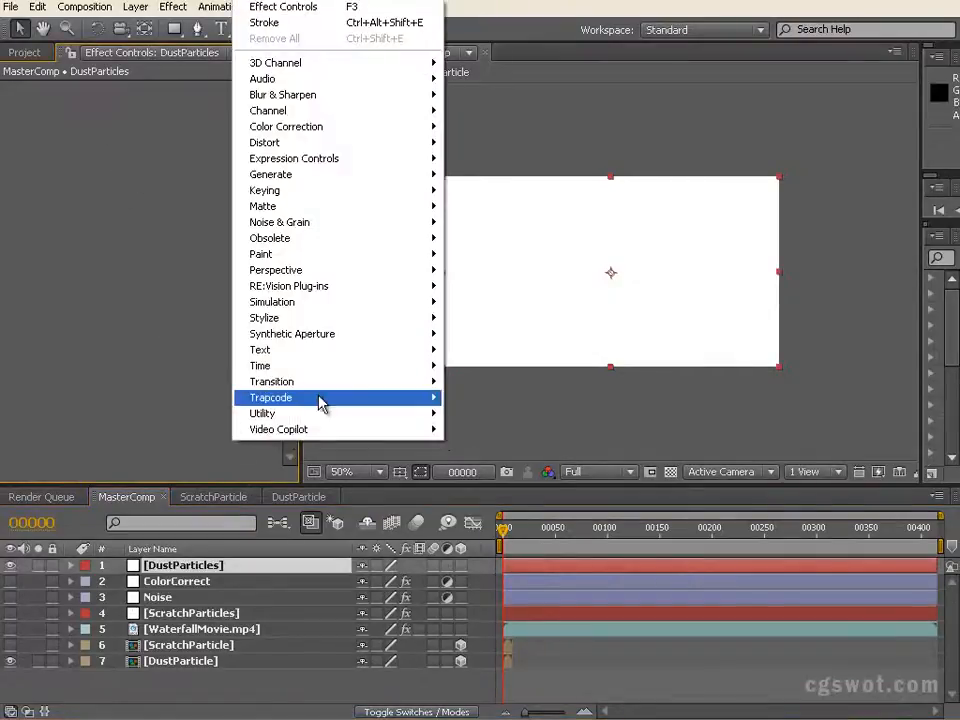
{"action": "mouse_move", "coordinate": [420, 399]}
{"action": "left_click", "coordinate": [478, 399]}
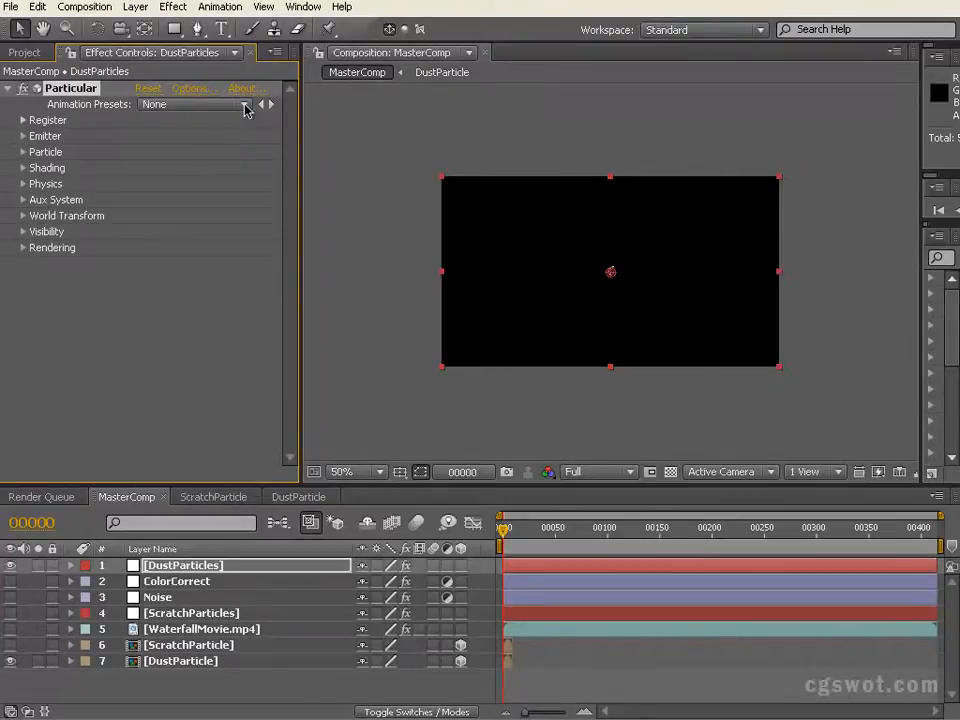
{"action": "left_click", "coordinate": [245, 105]}
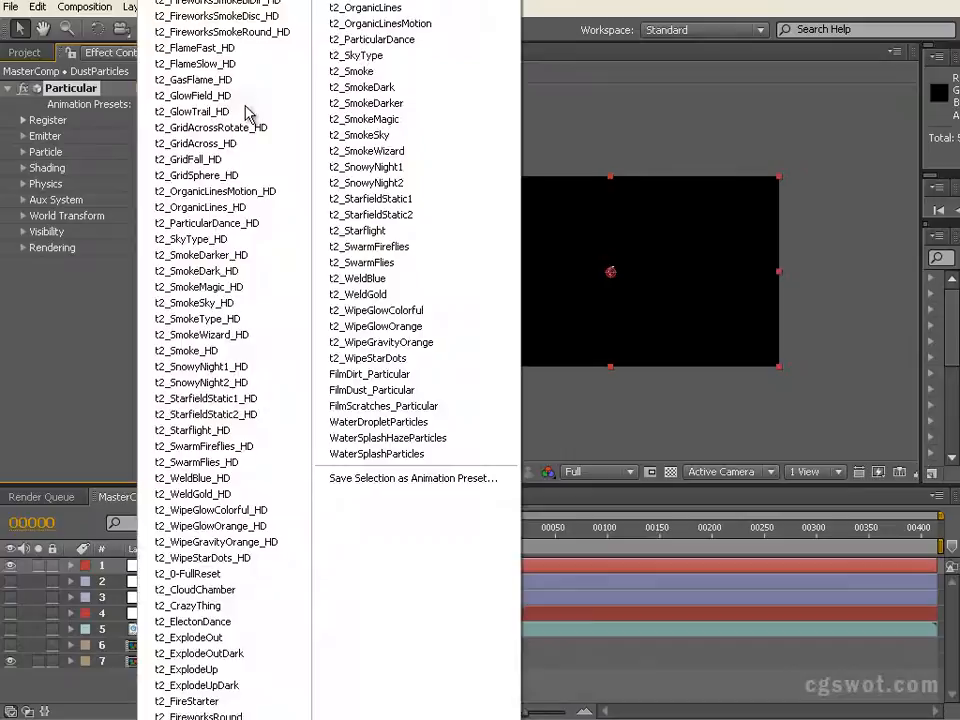
{"action": "left_click", "coordinate": [419, 391]}
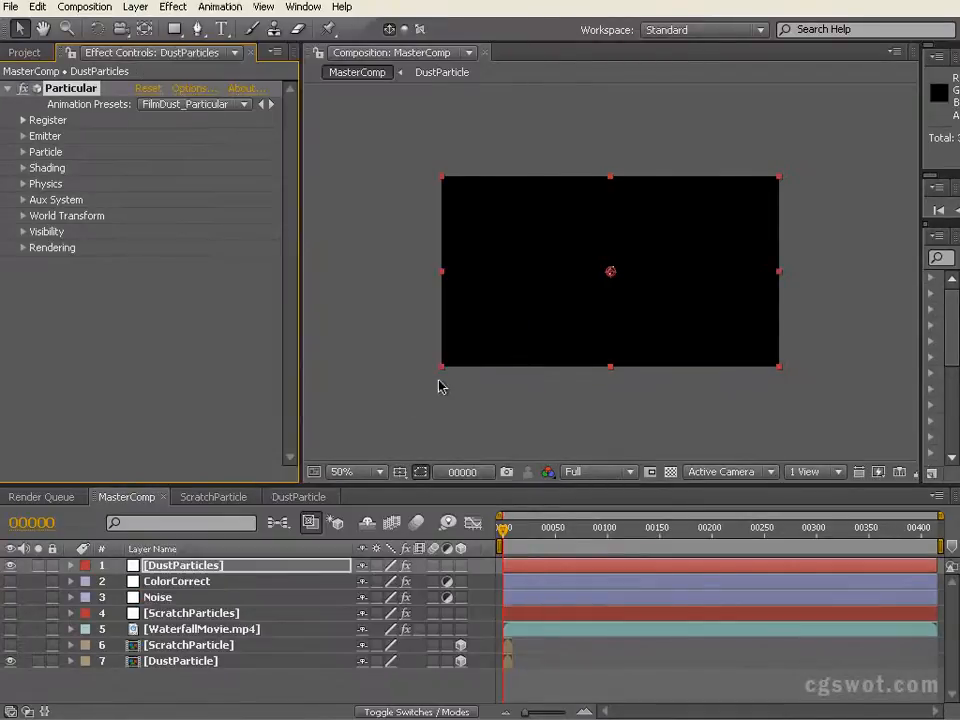
{"action": "left_click_drag", "start_coordinate": [527, 530], "coordinate": [503, 530]}
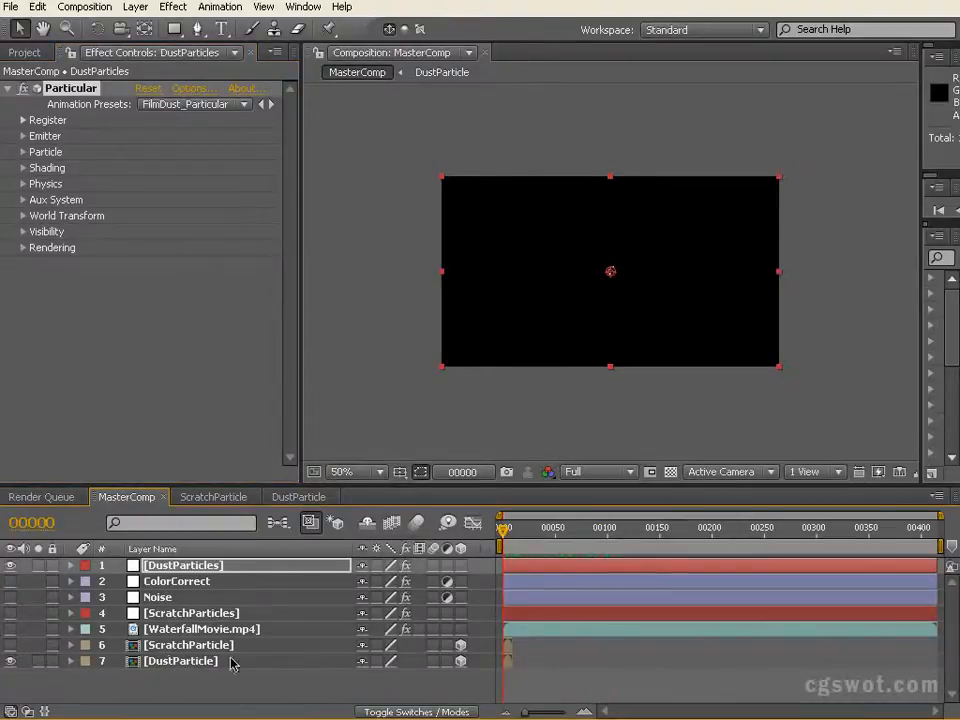
Step: Set the Particular sprite texture layer on DustParticles to DustParticle, check it around frame 128 and collapse the effect
{"action": "left_click", "coordinate": [24, 153]}
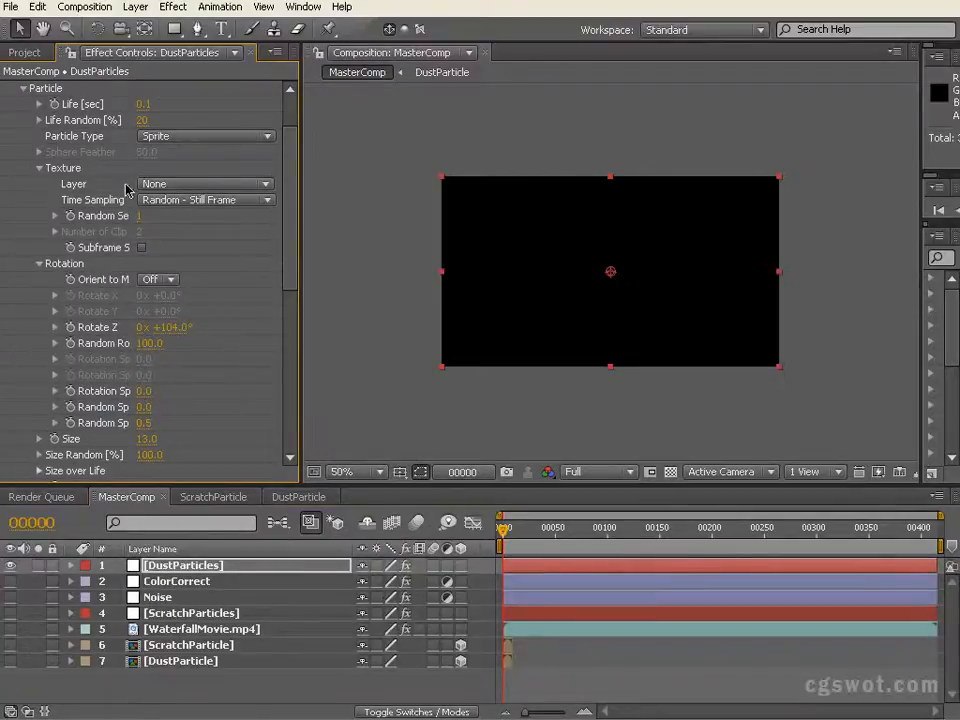
{"action": "left_click", "coordinate": [233, 191]}
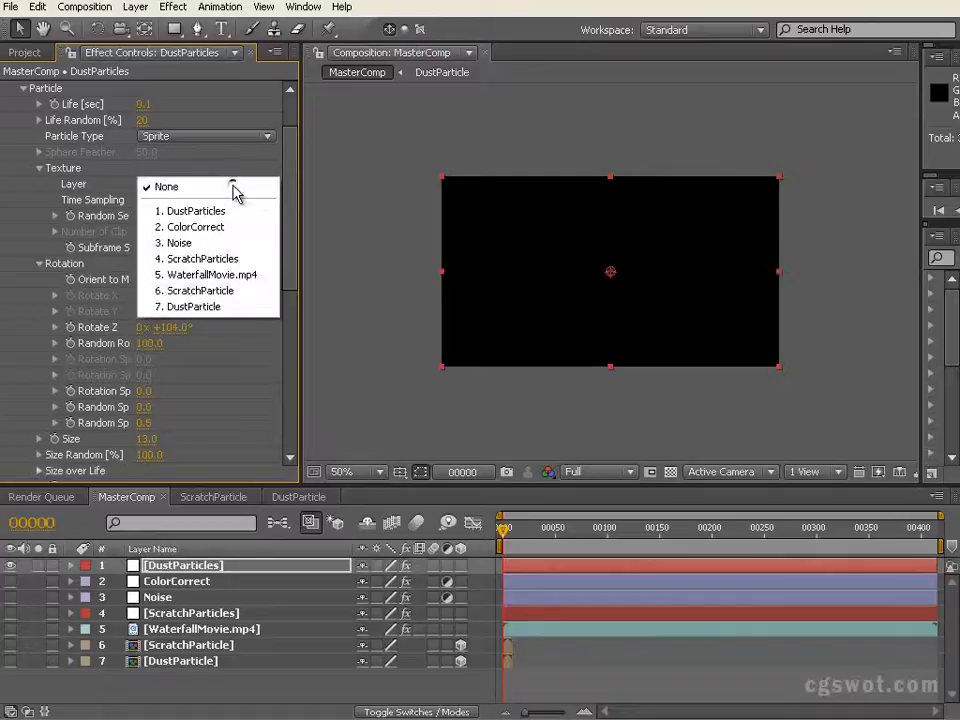
{"action": "left_click", "coordinate": [240, 307]}
{"action": "left_click_drag", "start_coordinate": [503, 529], "coordinate": [636, 553]}
{"action": "key", "text": "period"}
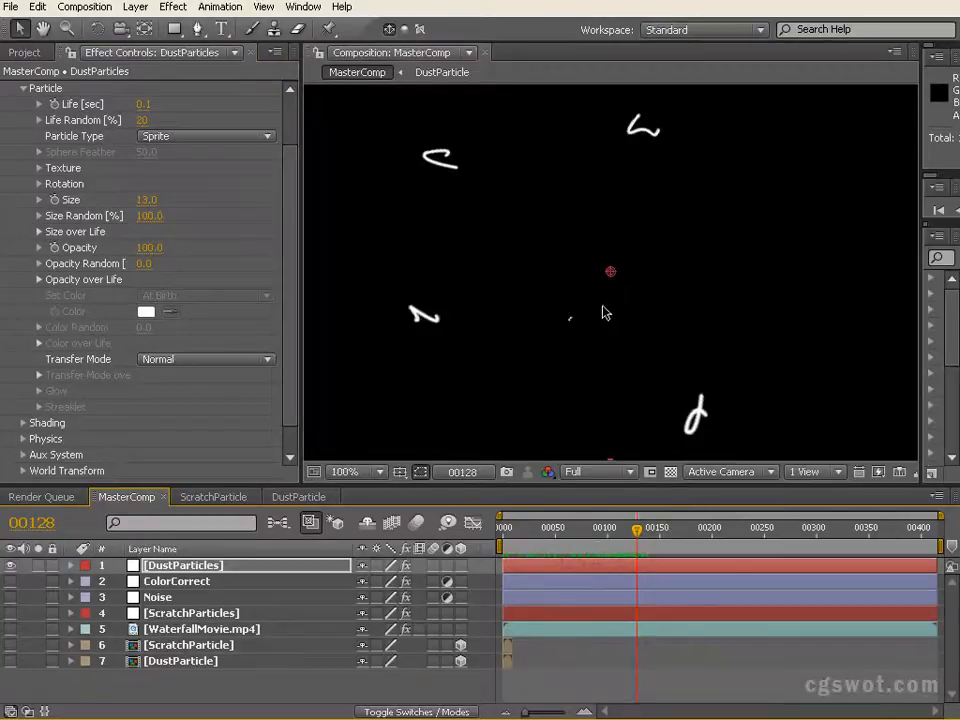
{"action": "left_click_drag", "start_coordinate": [291, 261], "coordinate": [291, 150]}
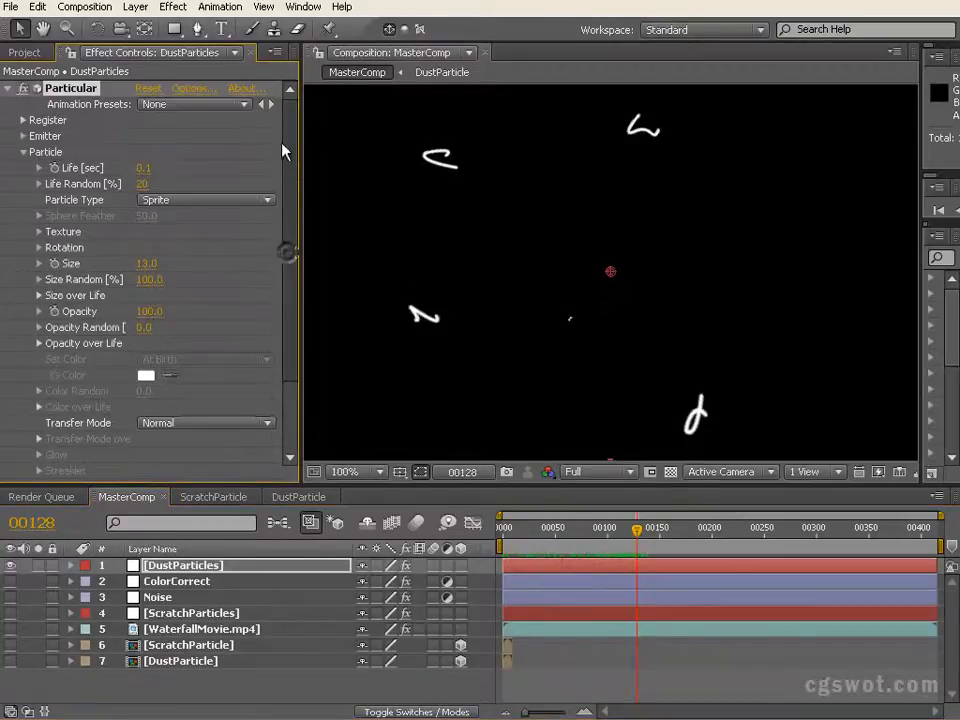
{"action": "left_click", "coordinate": [8, 89]}
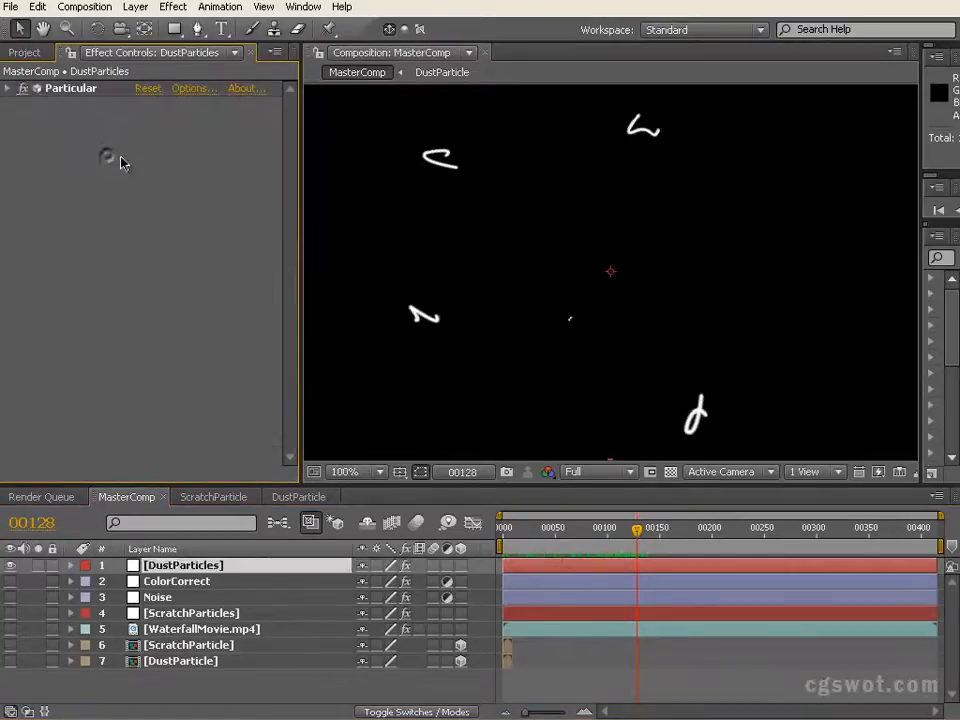
Step: Add the Simple Choker effect to DustParticles, set Choke Matte to 1.60 and scrub the timeline to check the result
{"action": "right_click", "coordinate": [121, 154]}
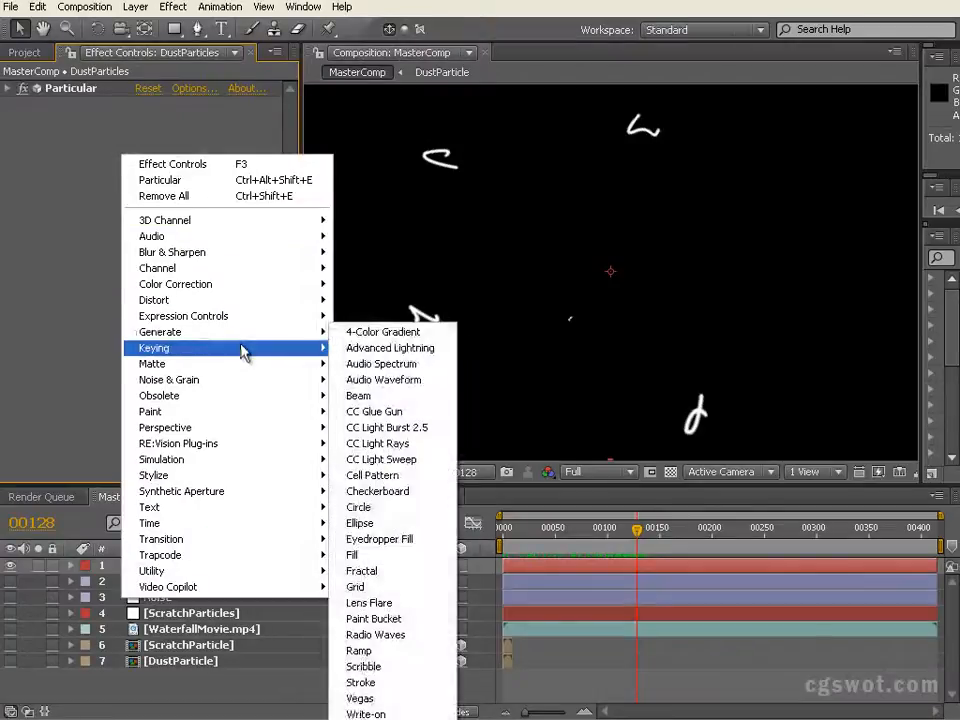
{"action": "mouse_move", "coordinate": [245, 362]}
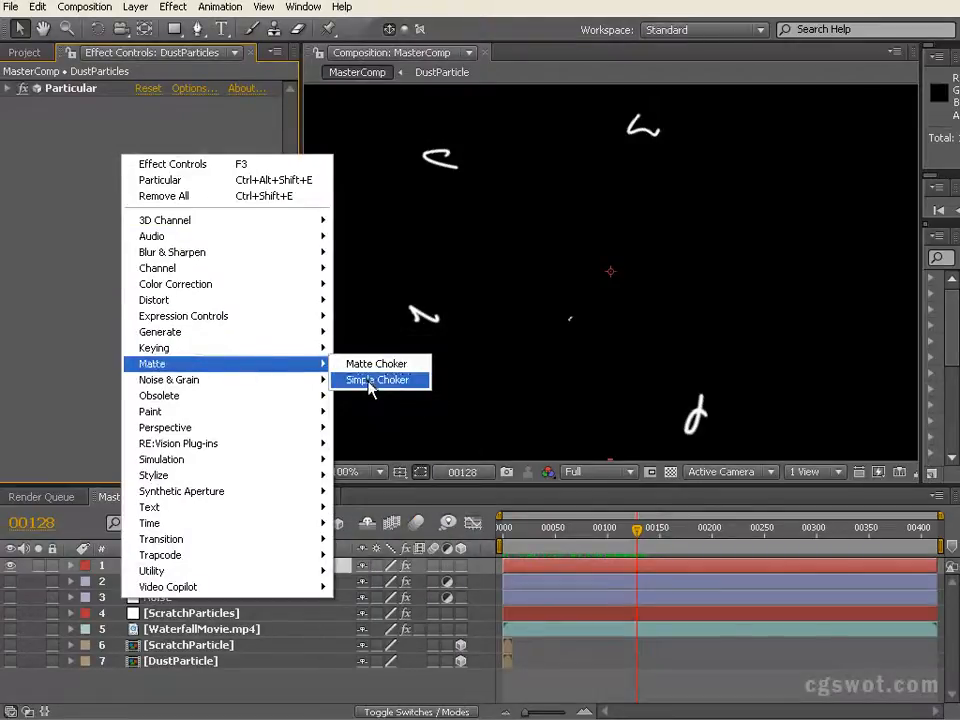
{"action": "left_click", "coordinate": [370, 385]}
{"action": "left_click_drag", "start_coordinate": [147, 152], "coordinate": [163, 152]}
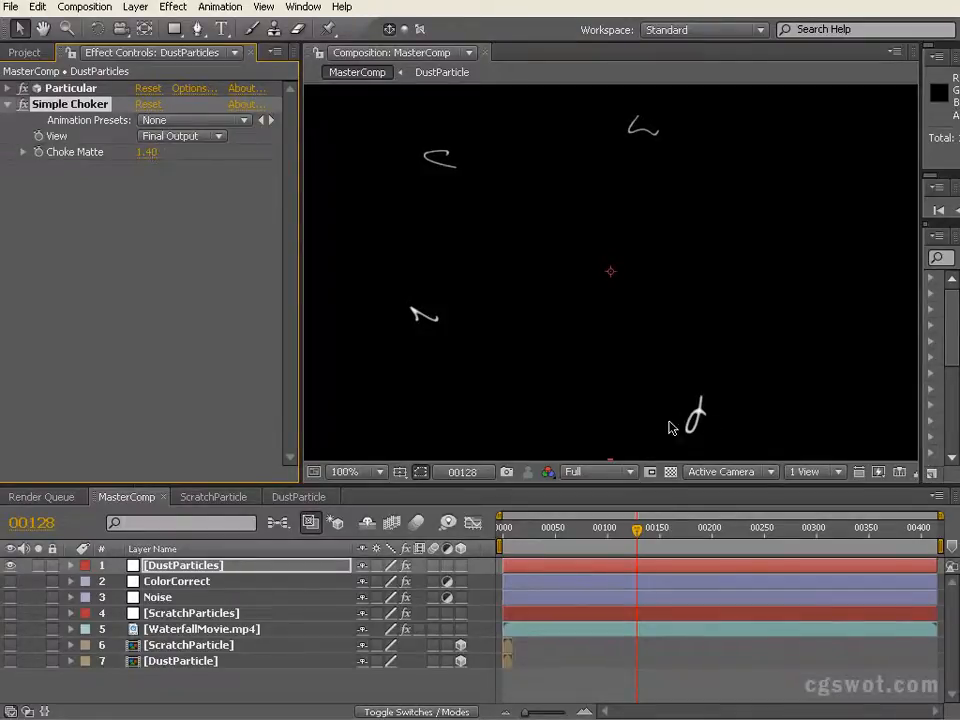
{"action": "left_click", "coordinate": [146, 153]}
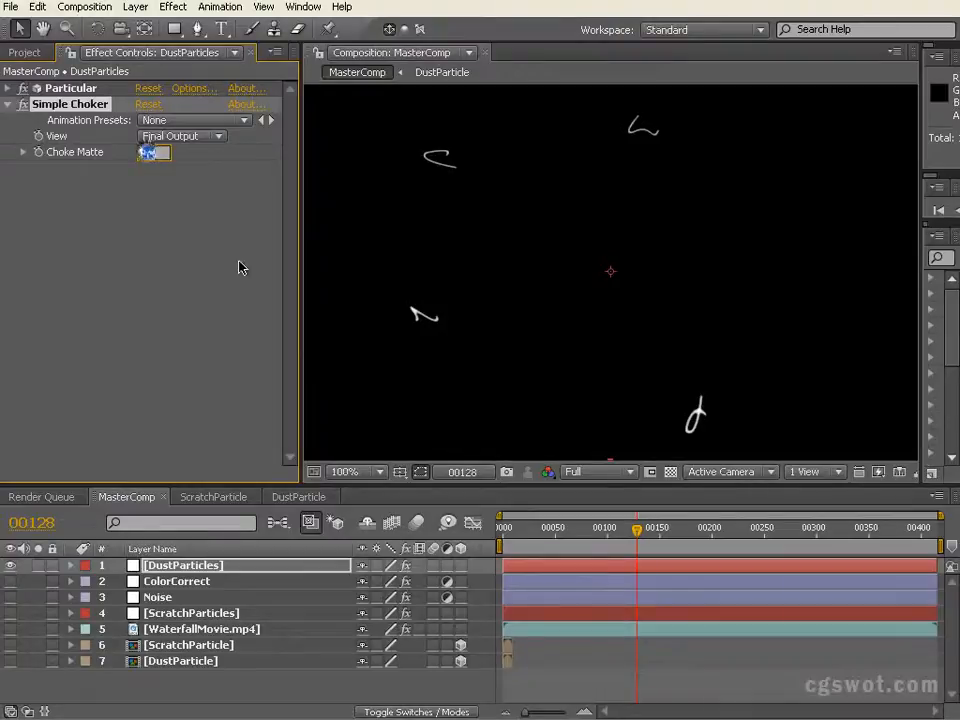
{"action": "type", "text": "1.5"}
{"action": "key", "text": "Return"}
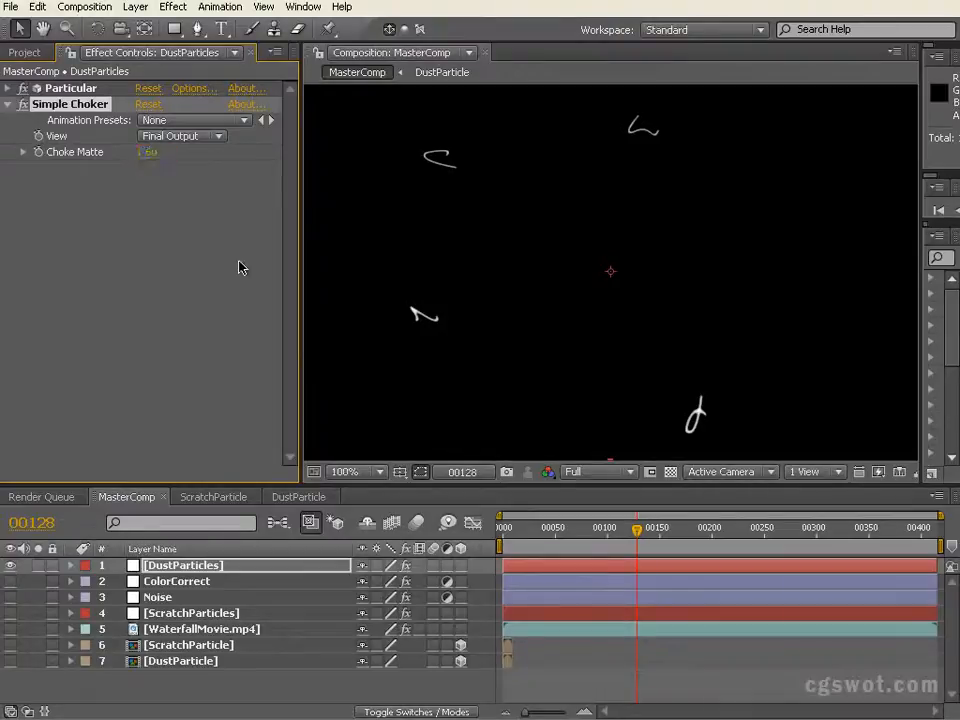
{"action": "left_click_drag", "start_coordinate": [711, 554], "coordinate": [744, 536]}
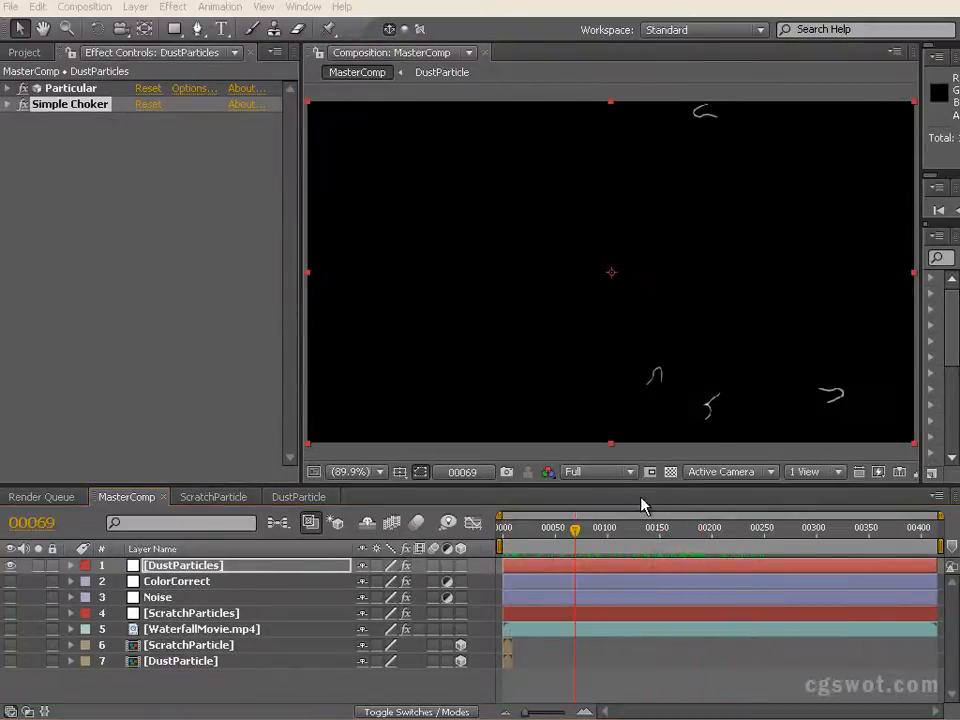
Step: Scrub through the DustParticle composition and MasterComp to compare the source hairs with the scattered particles
{"action": "left_click", "coordinate": [297, 497]}
{"action": "left_click_drag", "start_coordinate": [544, 519], "coordinate": [791, 546]}
{"action": "left_click", "coordinate": [125, 503]}
{"action": "left_click_drag", "start_coordinate": [564, 540], "coordinate": [682, 527]}
Step: Show the ColorCorrect, Noise, ScratchParticles and WaterfallMovie.mp4 layers and preview MasterComp from frame 0
{"action": "left_click", "coordinate": [11, 566]}
{"action": "left_click_drag", "start_coordinate": [11, 570], "coordinate": [12, 633]}
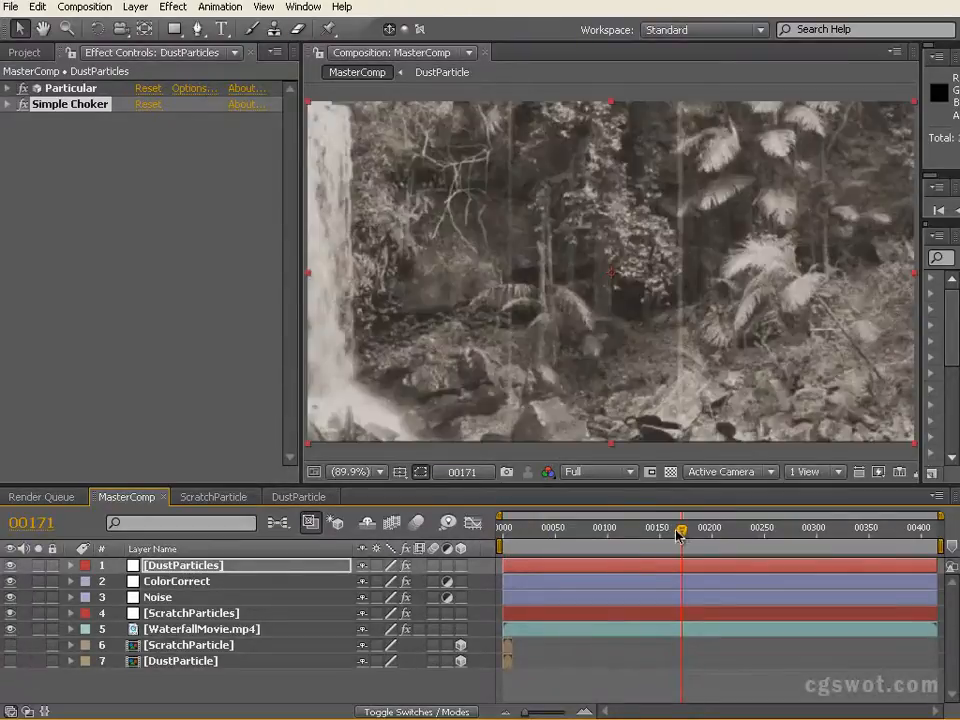
{"action": "left_click_drag", "start_coordinate": [677, 535], "coordinate": [501, 528]}
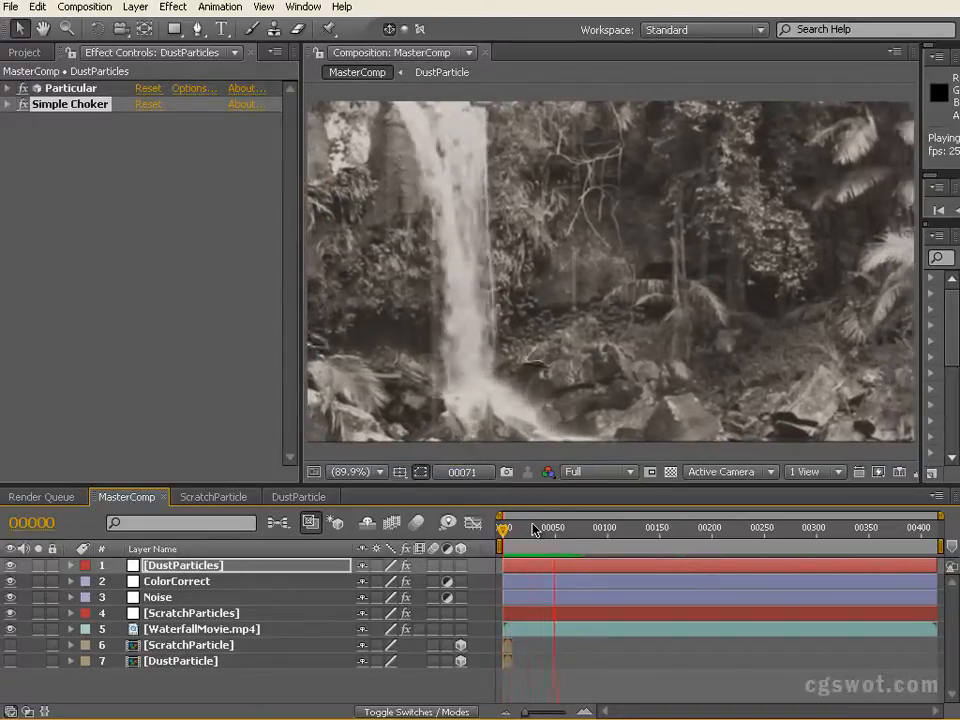
{"action": "key", "text": "space"}
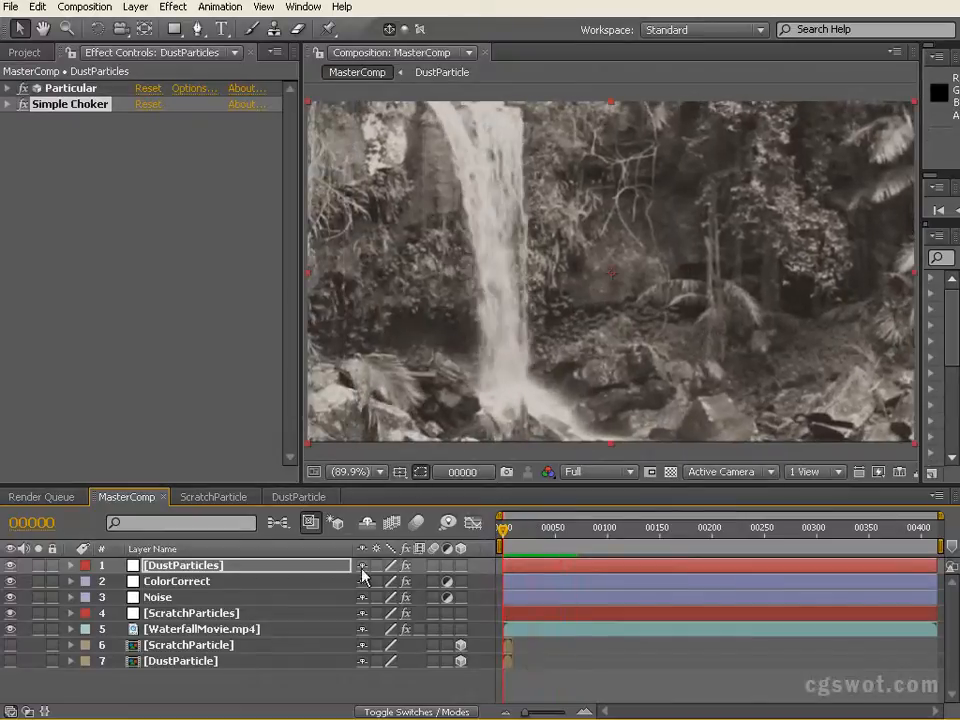
Step: Move the DustParticles layer below Noise, set its blending mode to Screen and scrub to about frame 45
{"action": "left_click", "coordinate": [409, 712]}
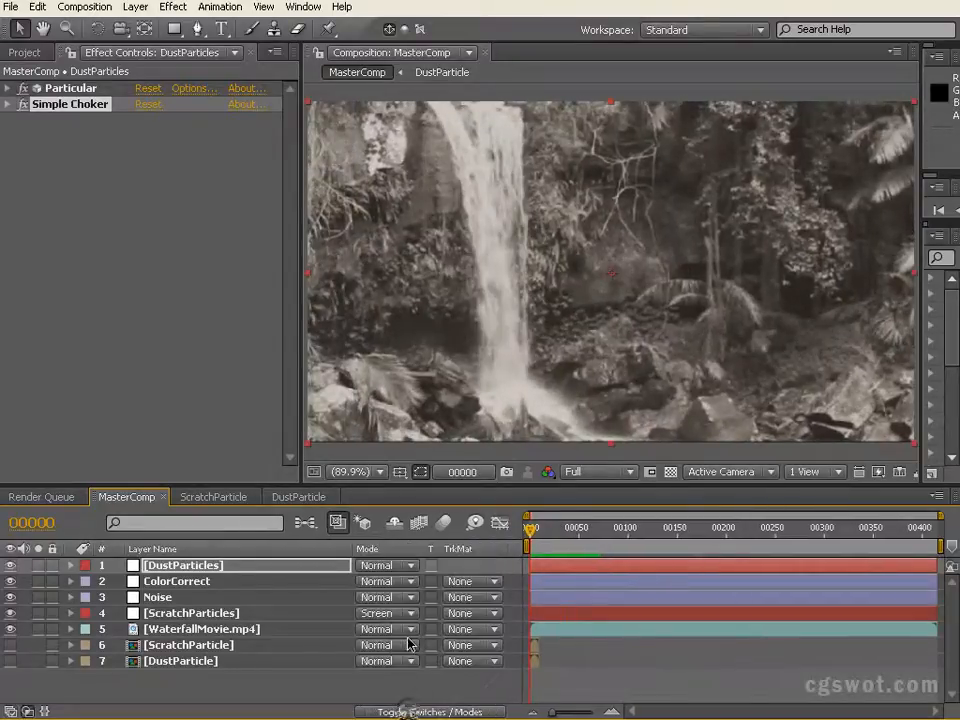
{"action": "left_click", "coordinate": [275, 567]}
{"action": "left_click_drag", "start_coordinate": [265, 571], "coordinate": [270, 614]}
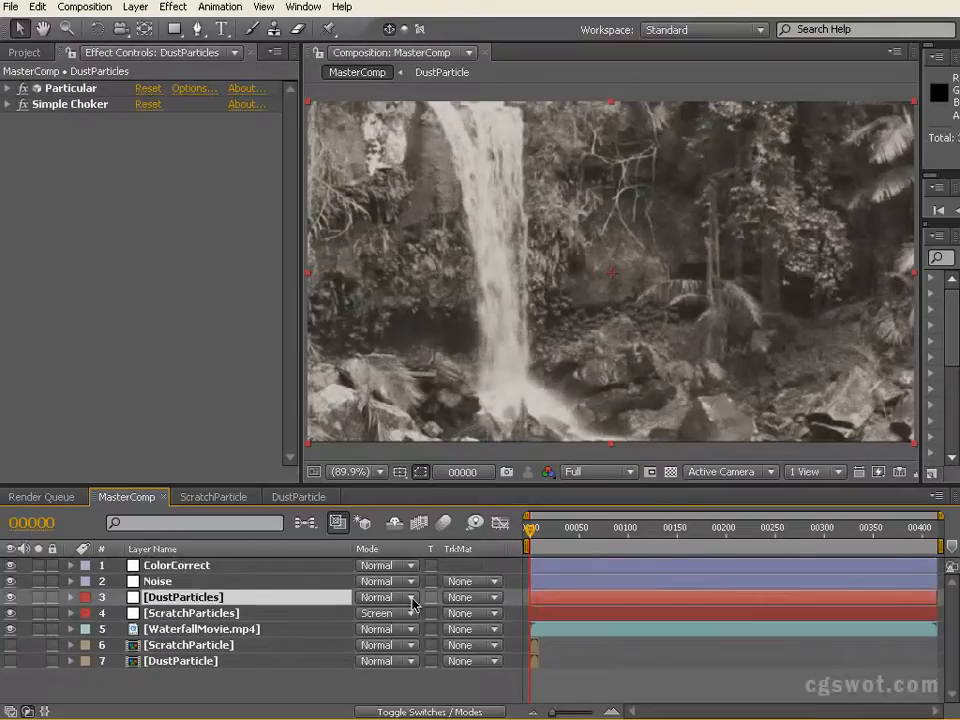
{"action": "left_click", "coordinate": [412, 599]}
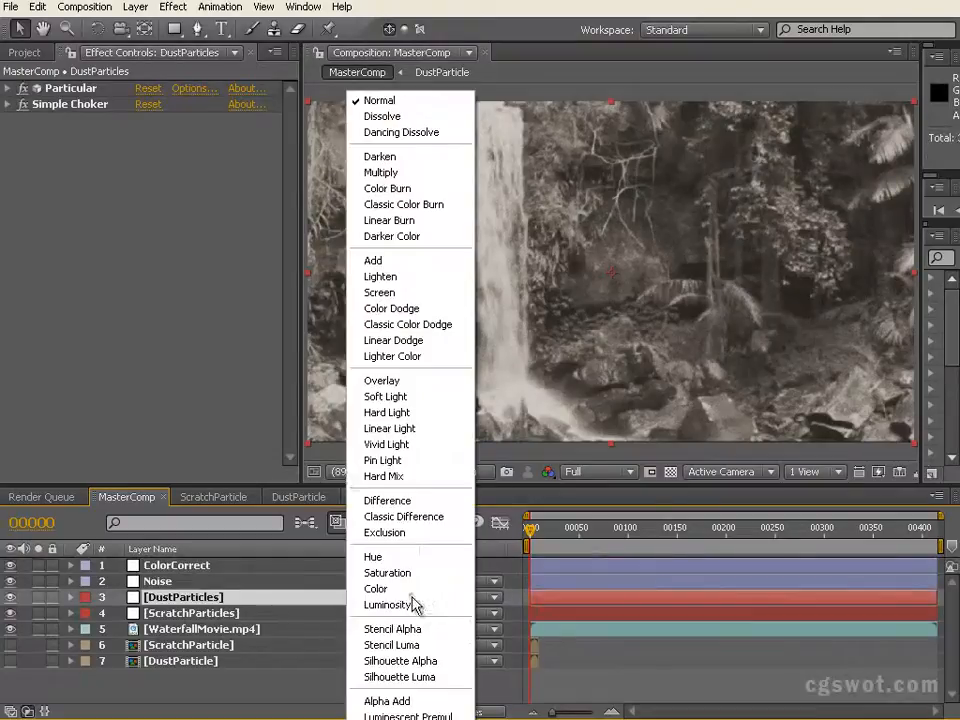
{"action": "left_click", "coordinate": [422, 298]}
{"action": "left_click_drag", "start_coordinate": [604, 528], "coordinate": [490, 548]}
{"action": "left_click_drag", "start_coordinate": [597, 527], "coordinate": [576, 538]}
Step: Add a Fast Blur effect with Blurriness 1.5 to DustParticles, return to frame 0, collapse the effect and deselect the layer
{"action": "right_click", "coordinate": [108, 180]}
{"action": "mouse_move", "coordinate": [190, 248]}
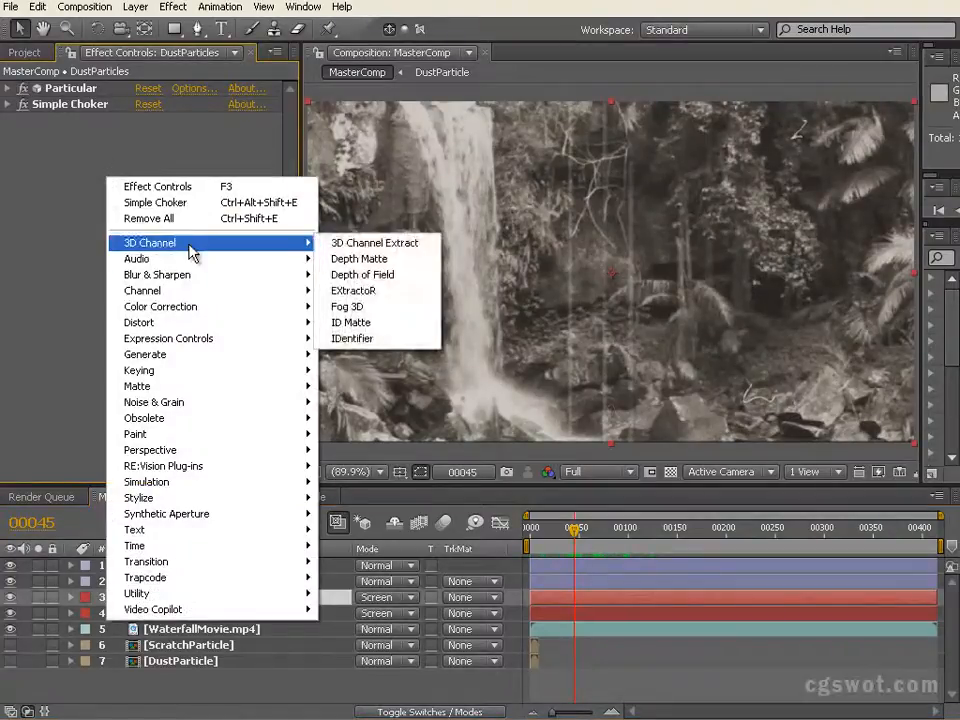
{"action": "mouse_move", "coordinate": [251, 274]}
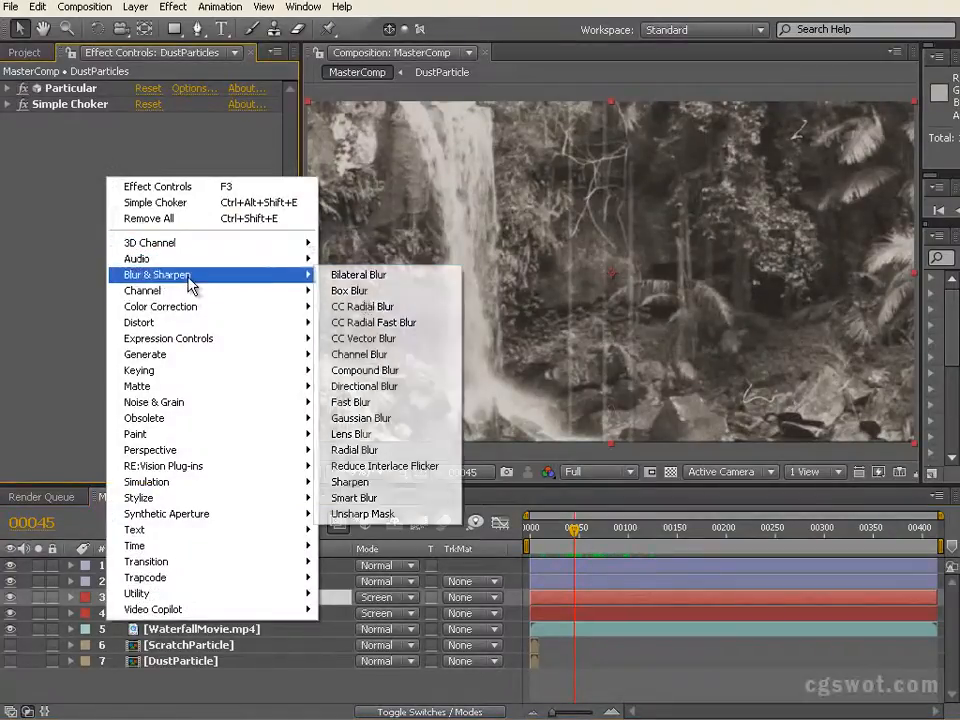
{"action": "left_click", "coordinate": [372, 402]}
{"action": "left_click", "coordinate": [149, 152]}
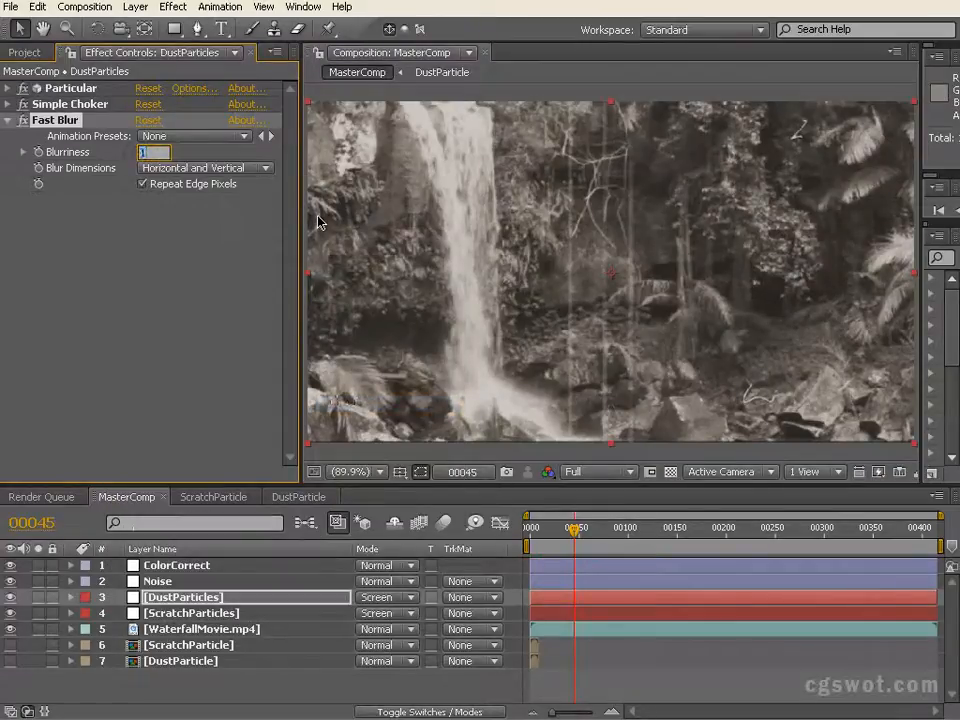
{"action": "type", "text": "1.5"}
{"action": "key", "text": "Return"}
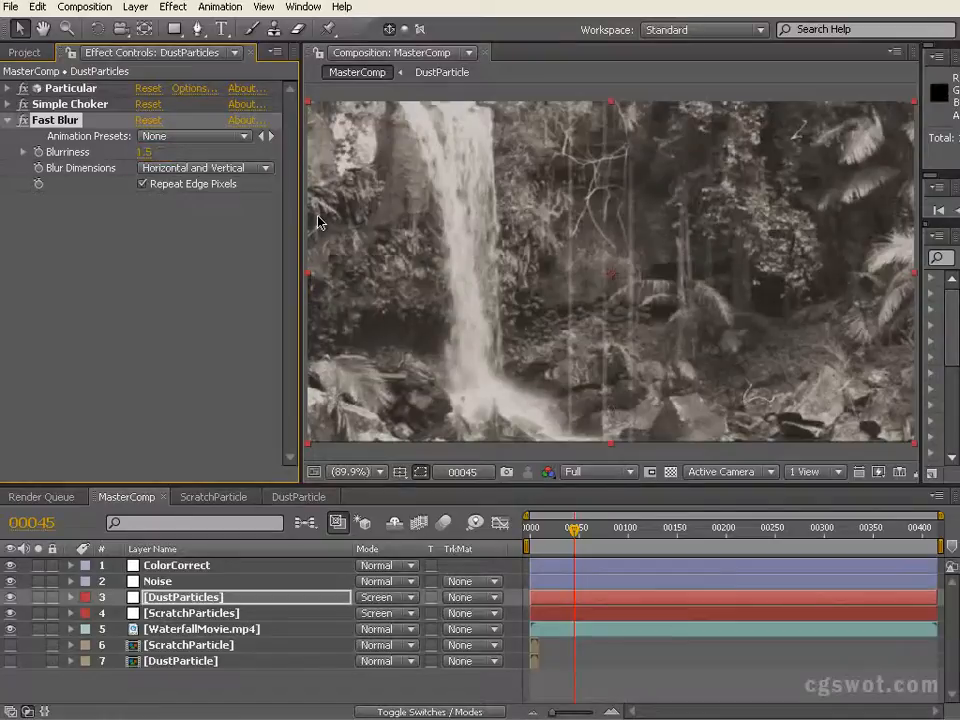
{"action": "left_click_drag", "start_coordinate": [617, 527], "coordinate": [529, 535]}
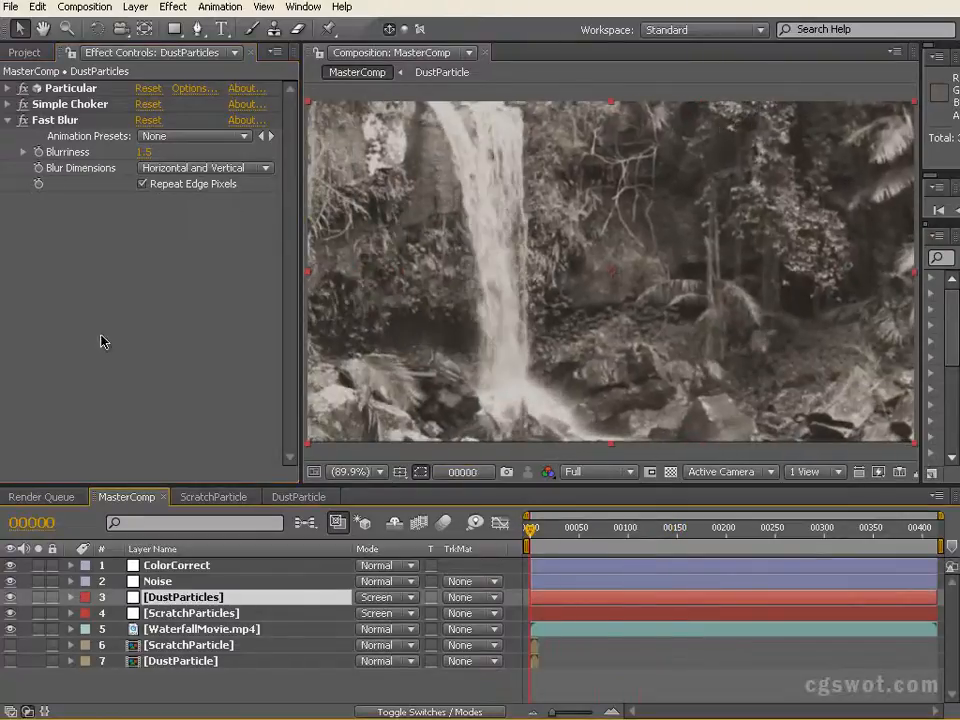
{"action": "left_click", "coordinate": [9, 121]}
{"action": "key", "text": "slash"}
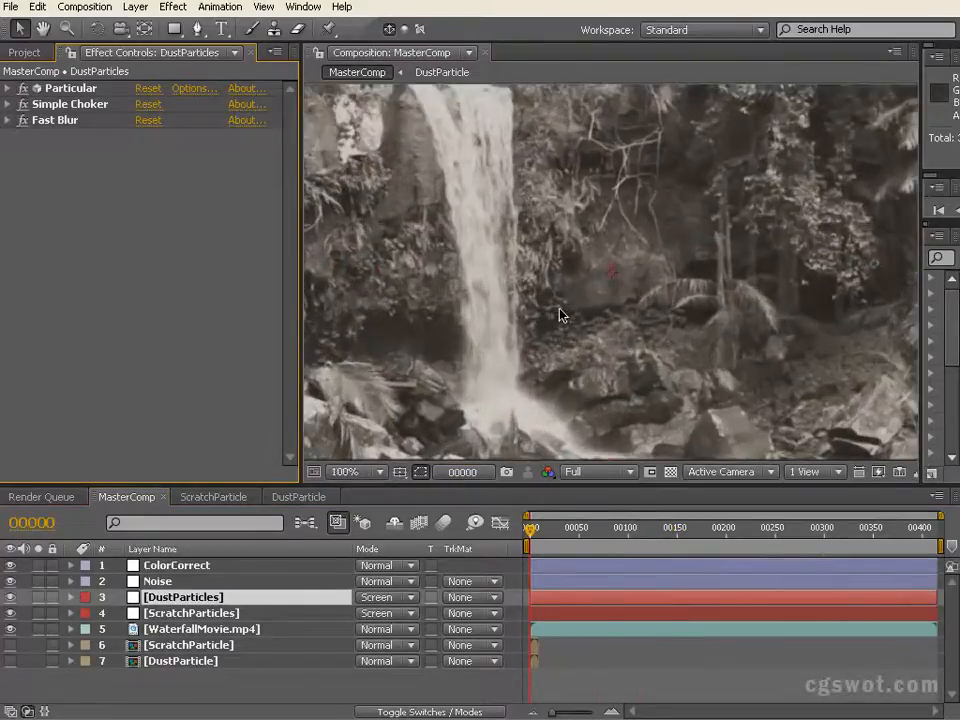
{"action": "left_click", "coordinate": [184, 684]}
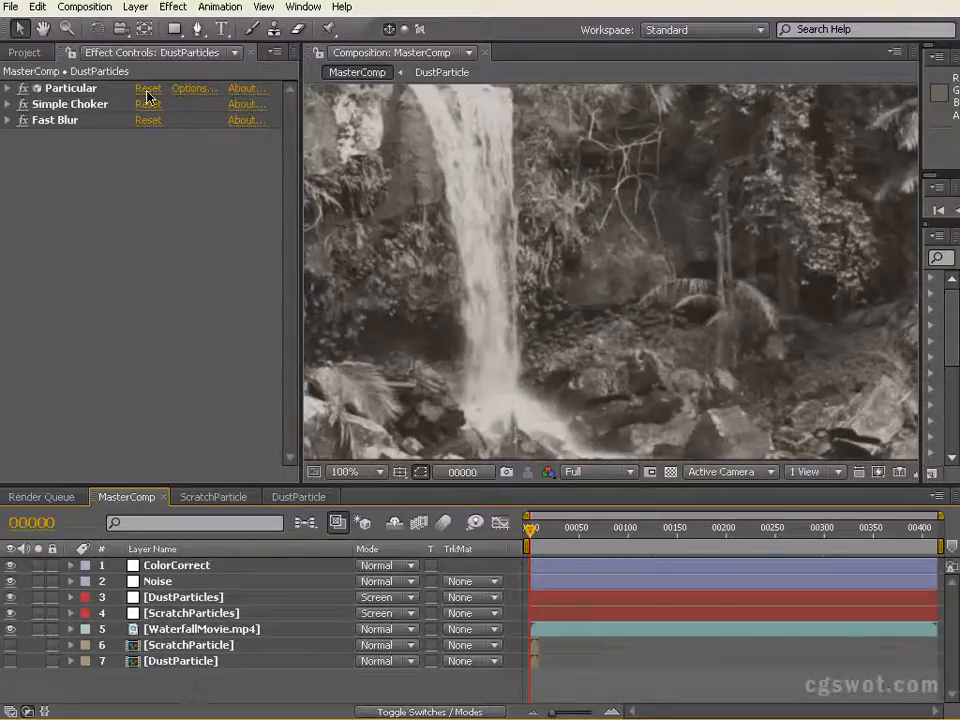
Step: Add DirtMaps.jpg from the project to MasterComp as the lowest layer
{"action": "left_click", "coordinate": [25, 52]}
{"action": "left_click", "coordinate": [76, 219]}
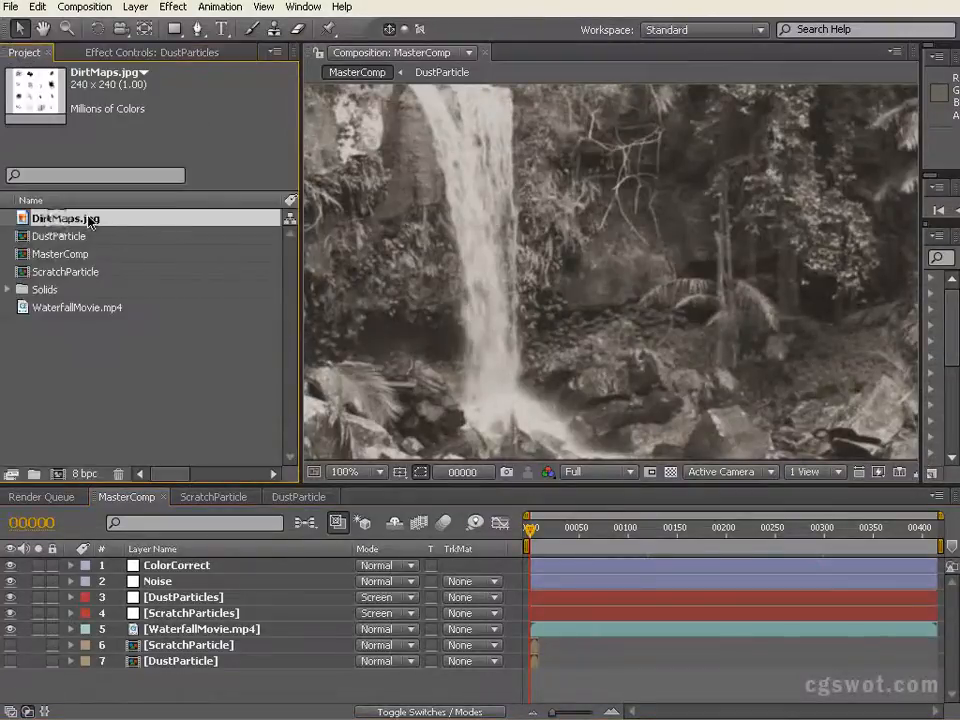
{"action": "left_click_drag", "start_coordinate": [78, 222], "coordinate": [142, 693]}
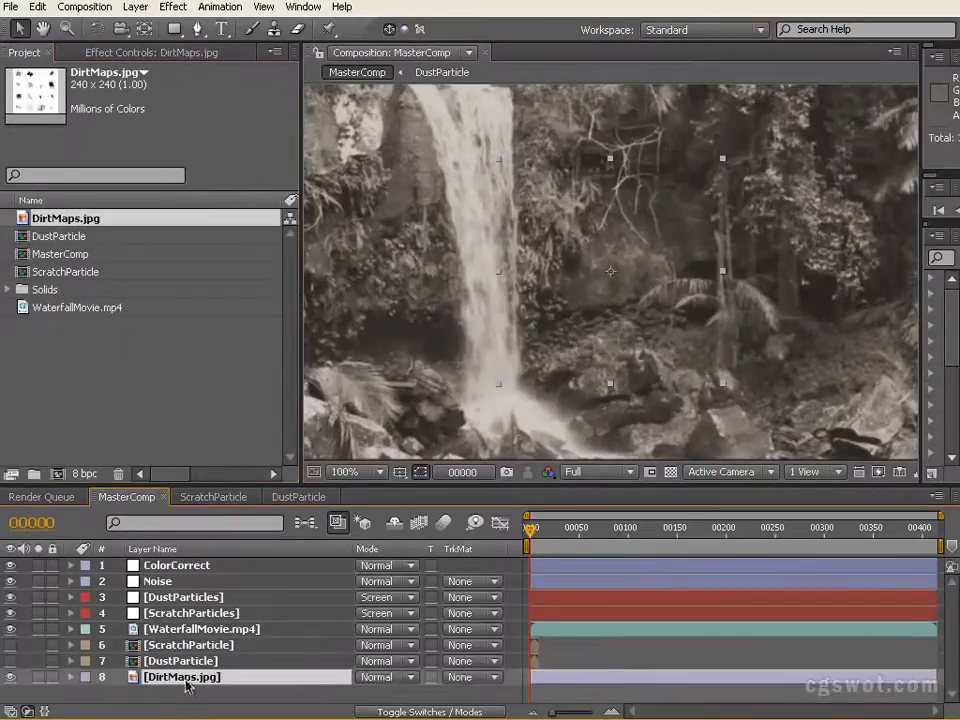
Step: Pre-compose the DirtMaps.jpg layer as DirtParticle, leaving all attributes in MasterComp and opening the new composition
{"action": "left_click", "coordinate": [135, 7]}
{"action": "left_click", "coordinate": [276, 549]}
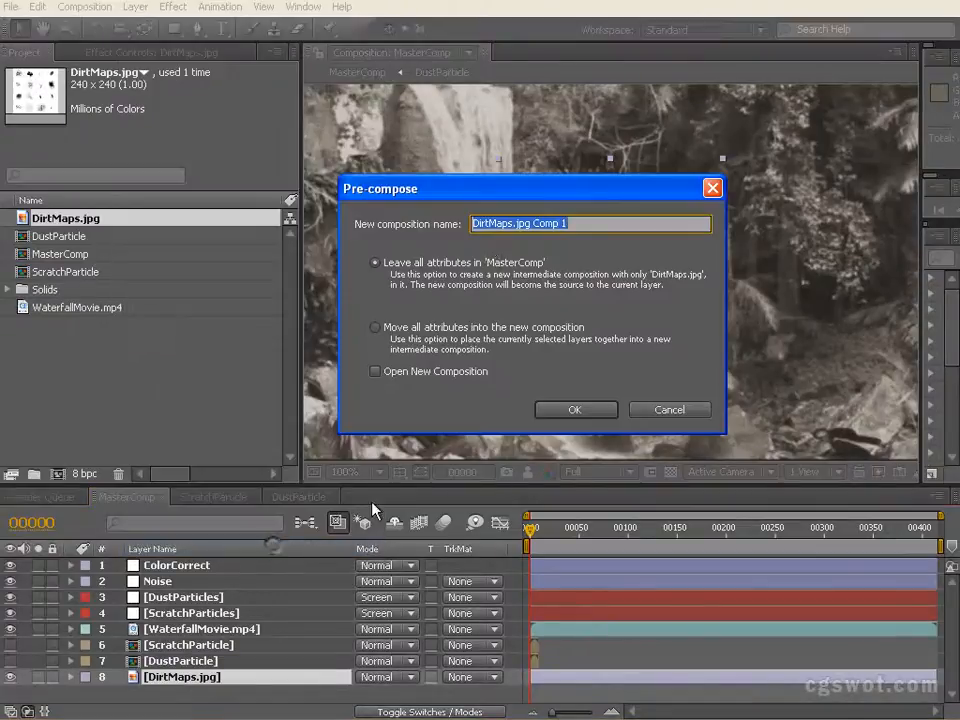
{"action": "left_click_drag", "start_coordinate": [566, 223], "coordinate": [489, 223]}
{"action": "type", "text": "Part"}
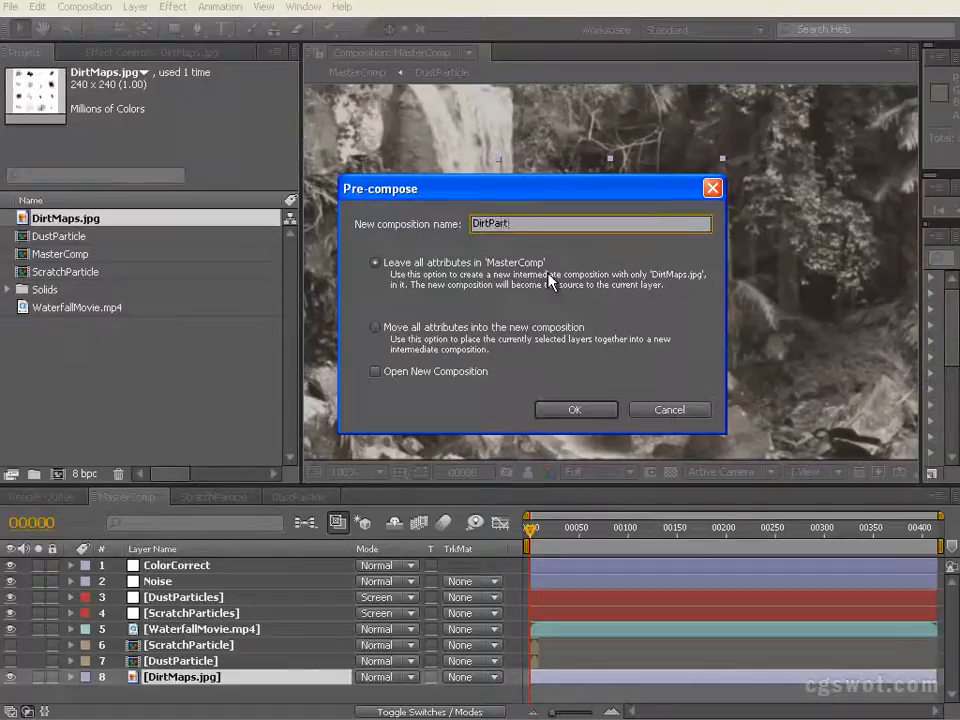
{"action": "left_click", "coordinate": [398, 373]}
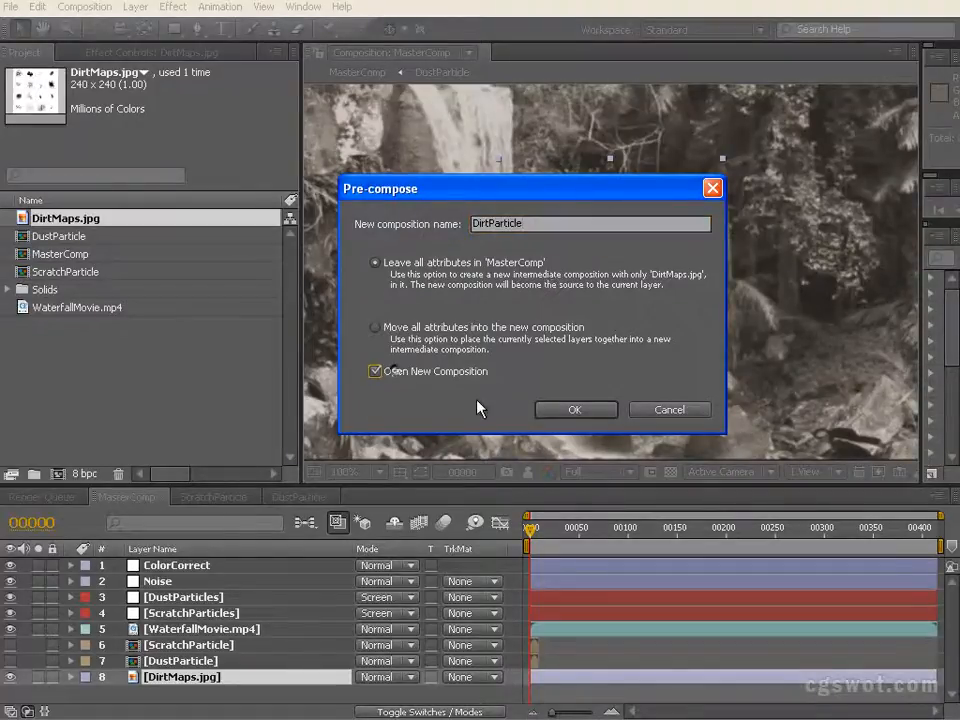
{"action": "left_click", "coordinate": [580, 409]}
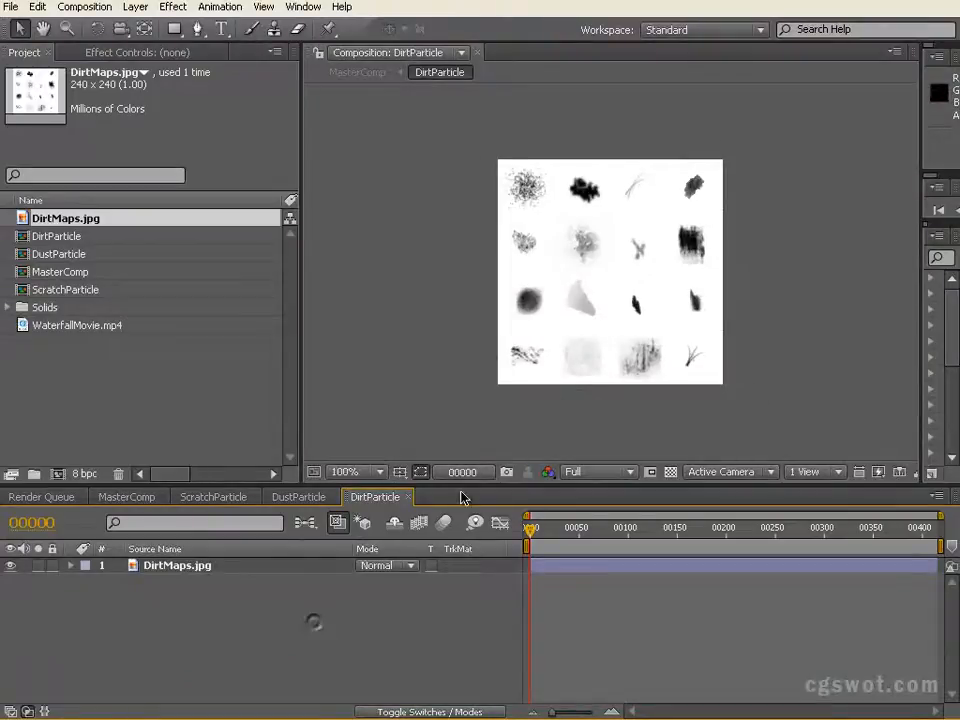
Step: Set the DirtParticle composition to 60 px wide, 60 px high and 16 frames long
{"action": "left_click", "coordinate": [84, 6]}
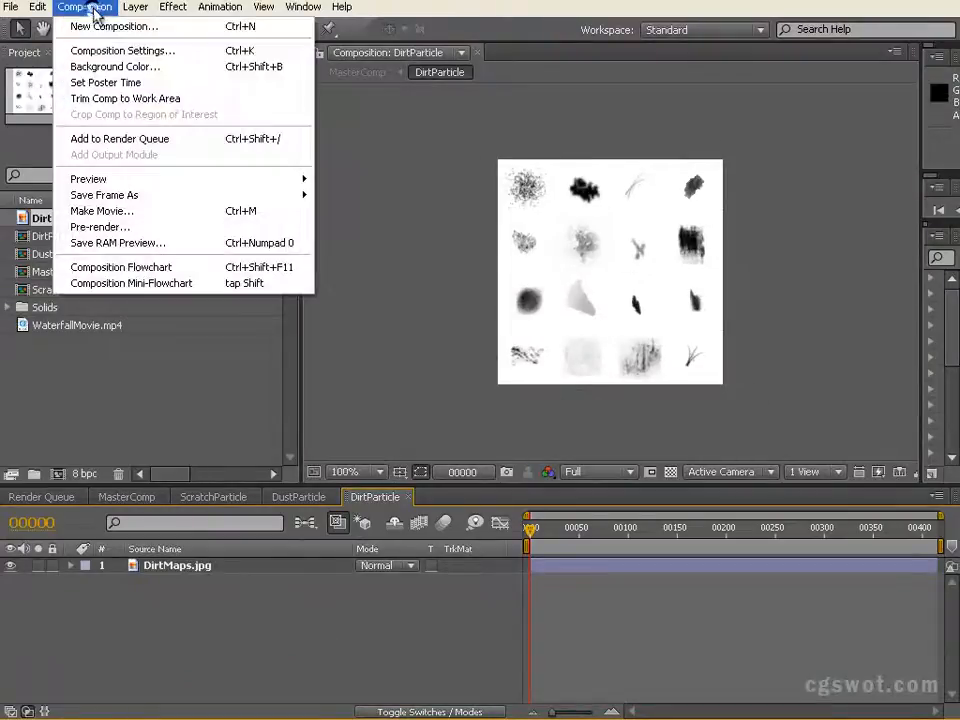
{"action": "left_click", "coordinate": [130, 51]}
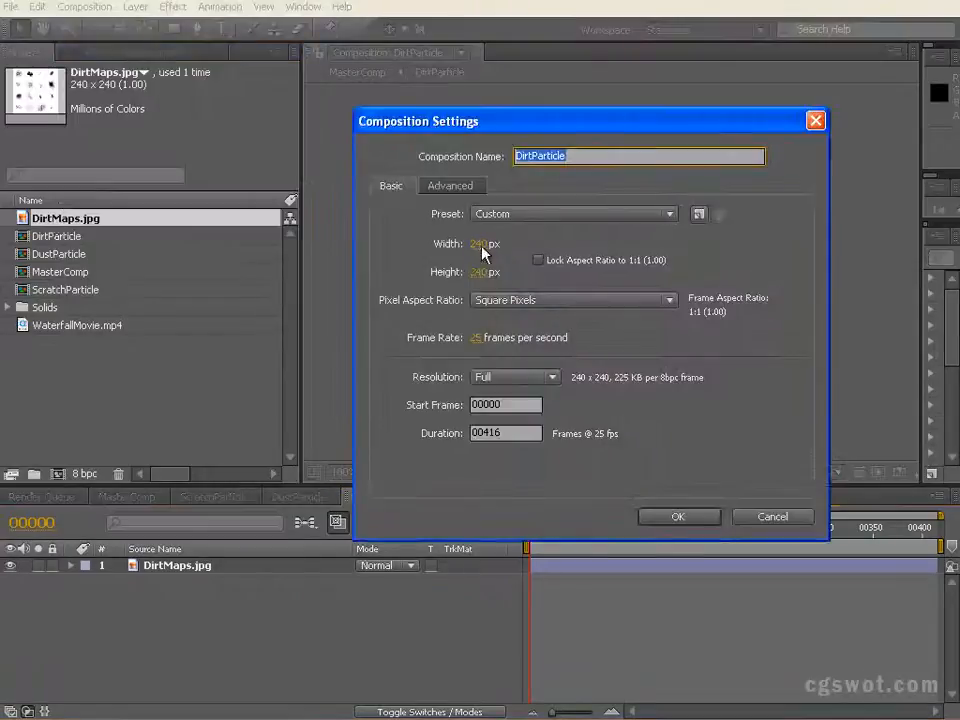
{"action": "left_click", "coordinate": [480, 244]}
{"action": "type", "text": "60"}
{"action": "left_click", "coordinate": [480, 272]}
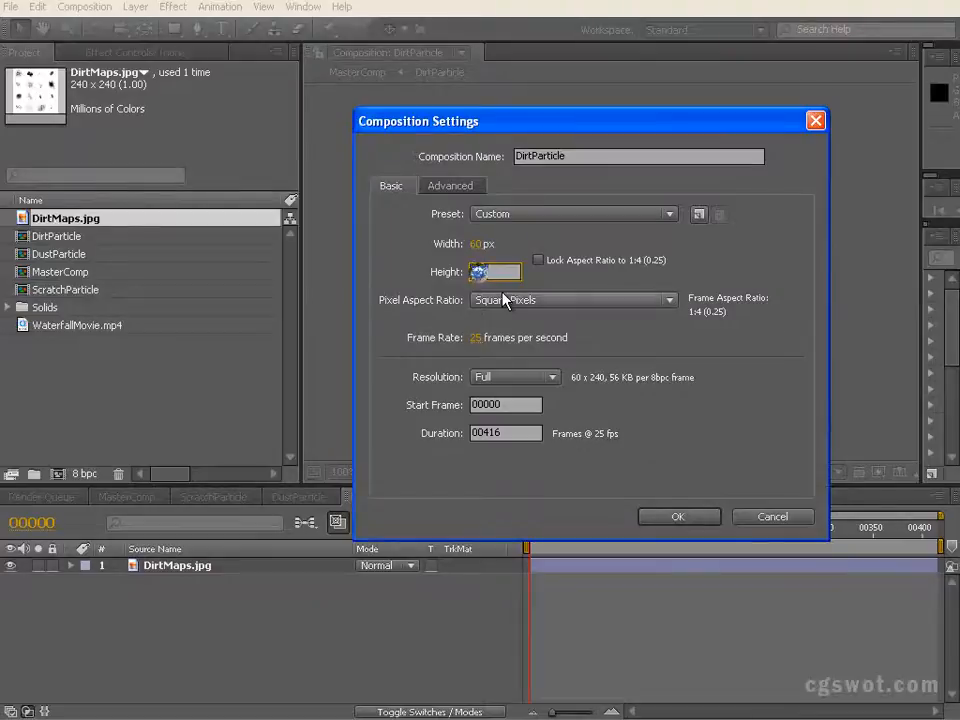
{"action": "type", "text": "60"}
{"action": "left_click_drag", "start_coordinate": [534, 132], "coordinate": [193, 196]}
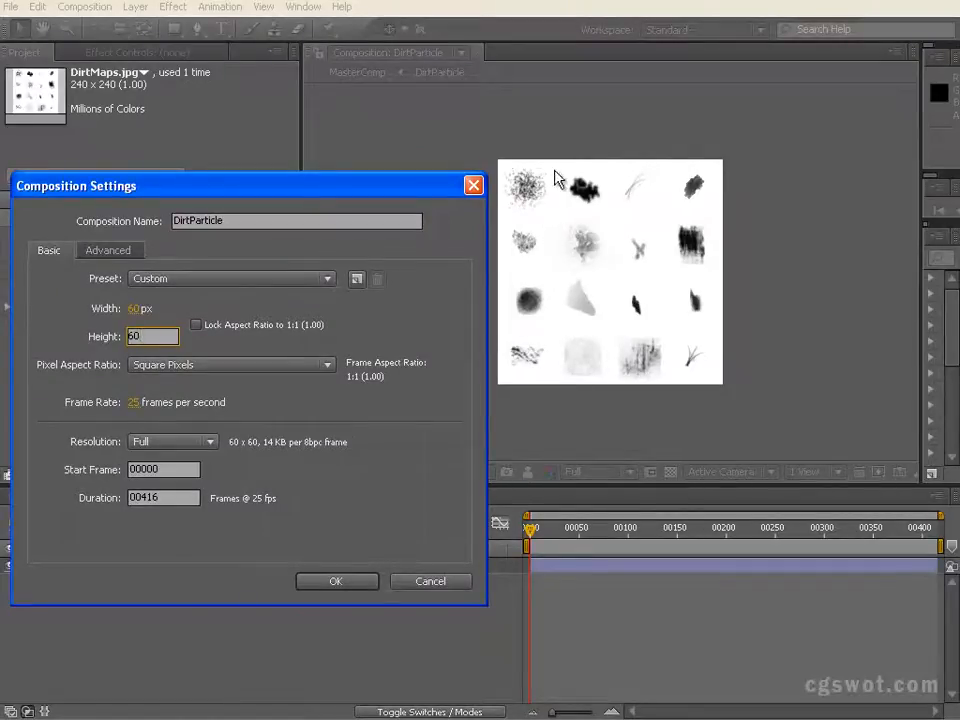
{"action": "left_click", "coordinate": [300, 352]}
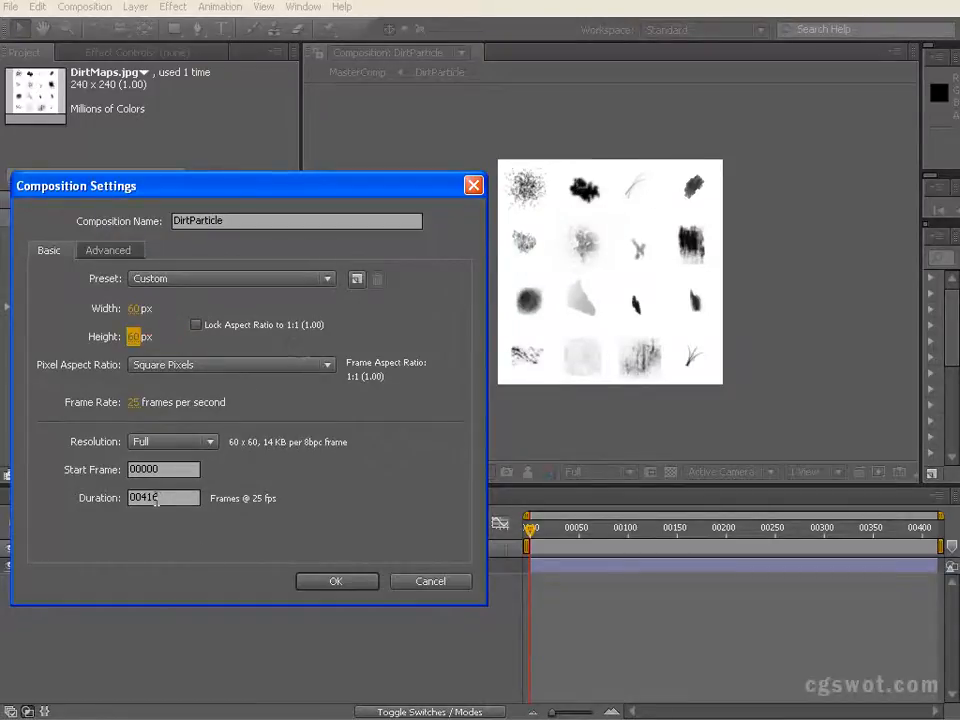
{"action": "left_click_drag", "start_coordinate": [158, 499], "coordinate": [144, 521]}
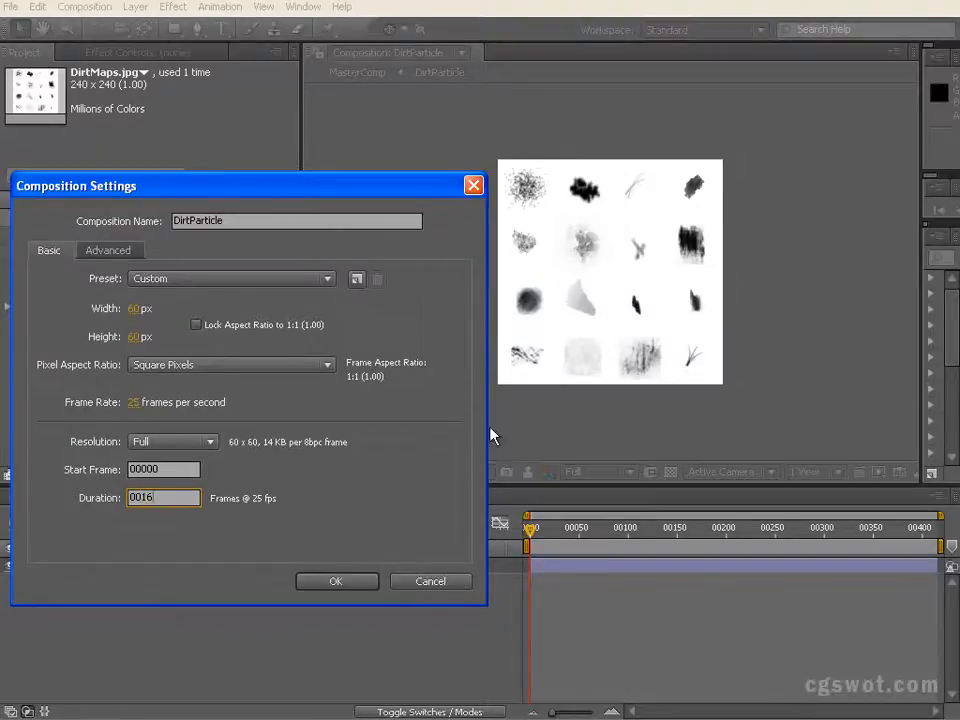
{"action": "left_click", "coordinate": [340, 582]}
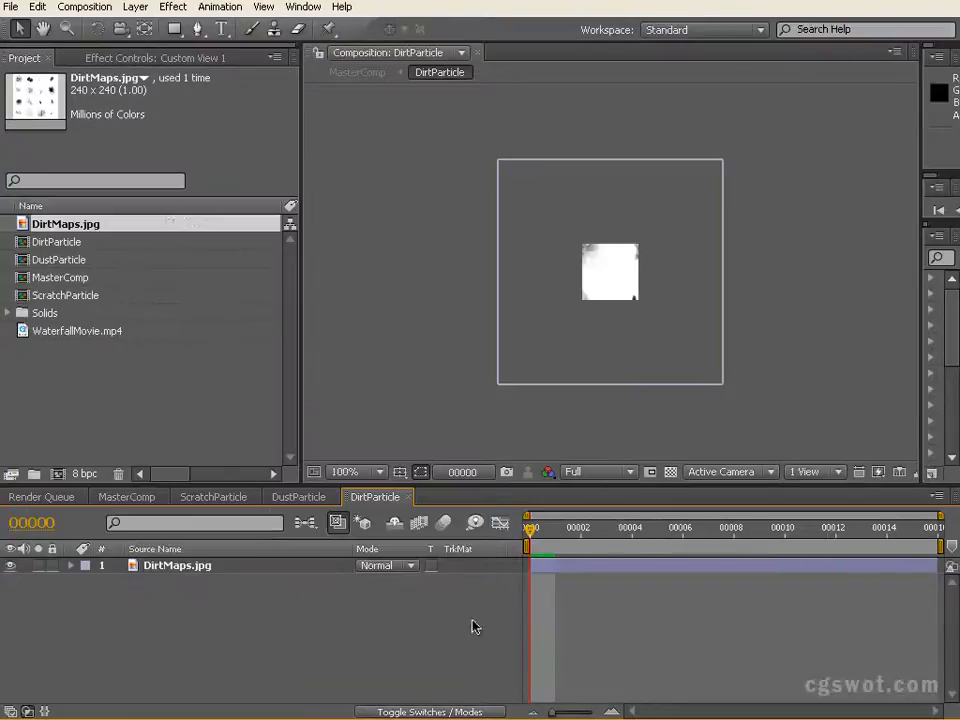
Step: Enable Position keyframing on DirtMaps.jpg at frame 0 and move the layer to about 119.5, 119.5 to frame the top-left dirt shape
{"action": "scroll", "coordinate": [556, 302], "scroll_direction": "up", "scroll_amount": 1}
{"action": "scroll", "coordinate": [583, 299], "scroll_direction": "down", "scroll_amount": 1}
{"action": "left_click", "coordinate": [177, 568]}
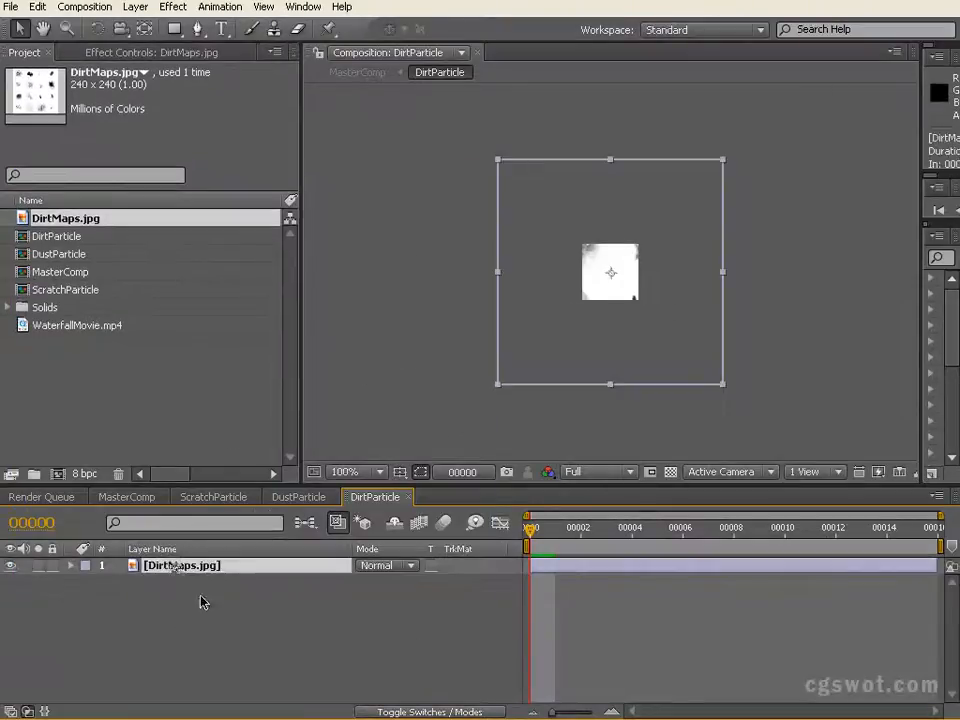
{"action": "key", "text": "p"}
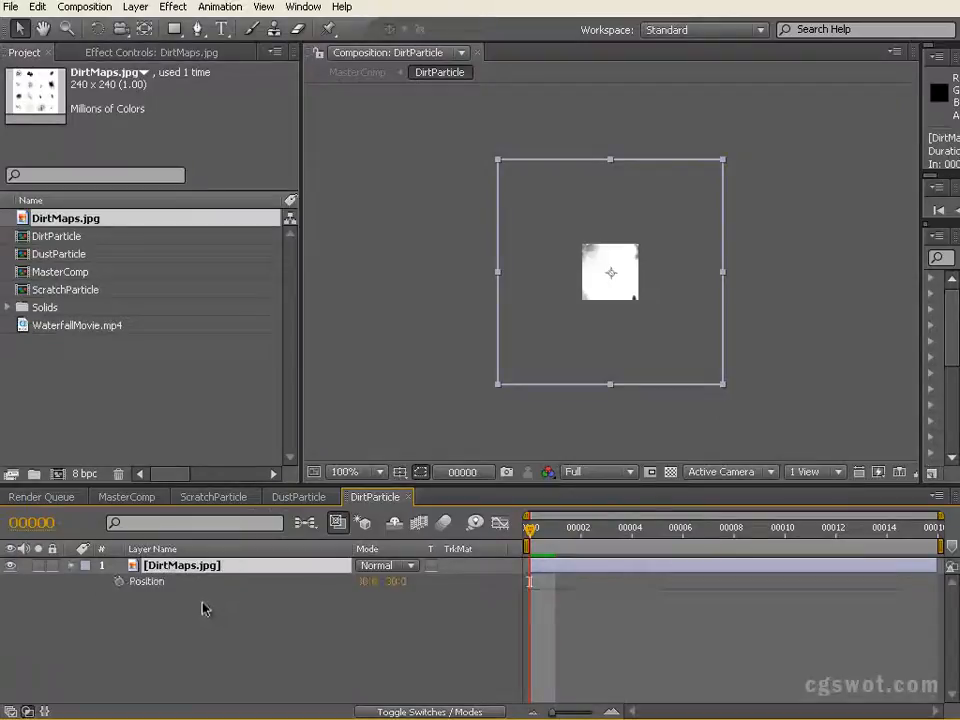
{"action": "left_click", "coordinate": [119, 581]}
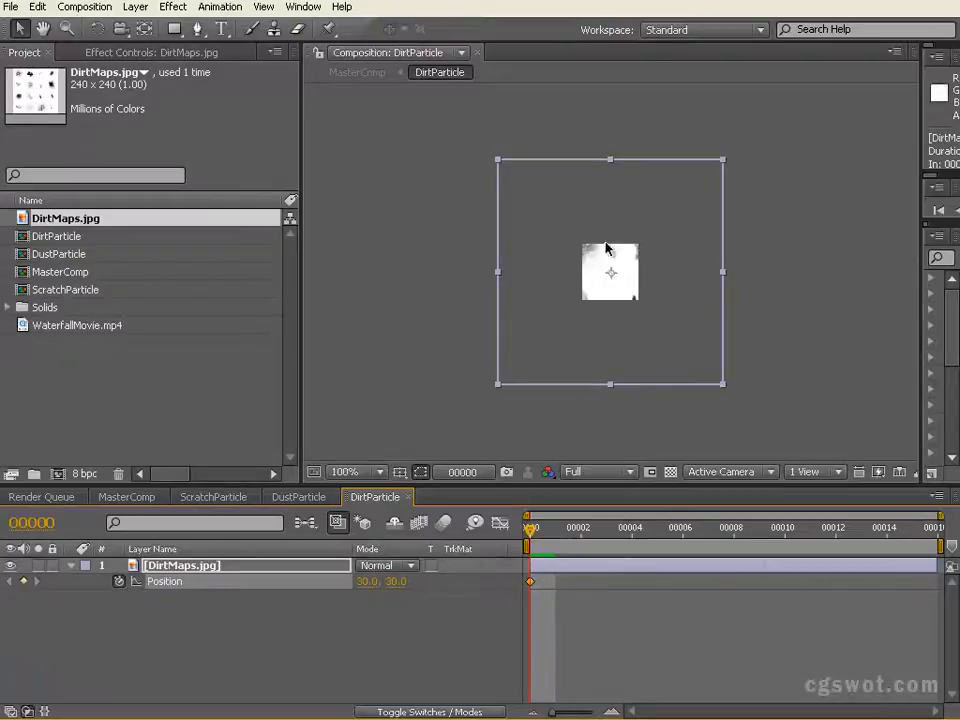
{"action": "scroll", "coordinate": [605, 253], "scroll_direction": "up", "scroll_amount": 1}
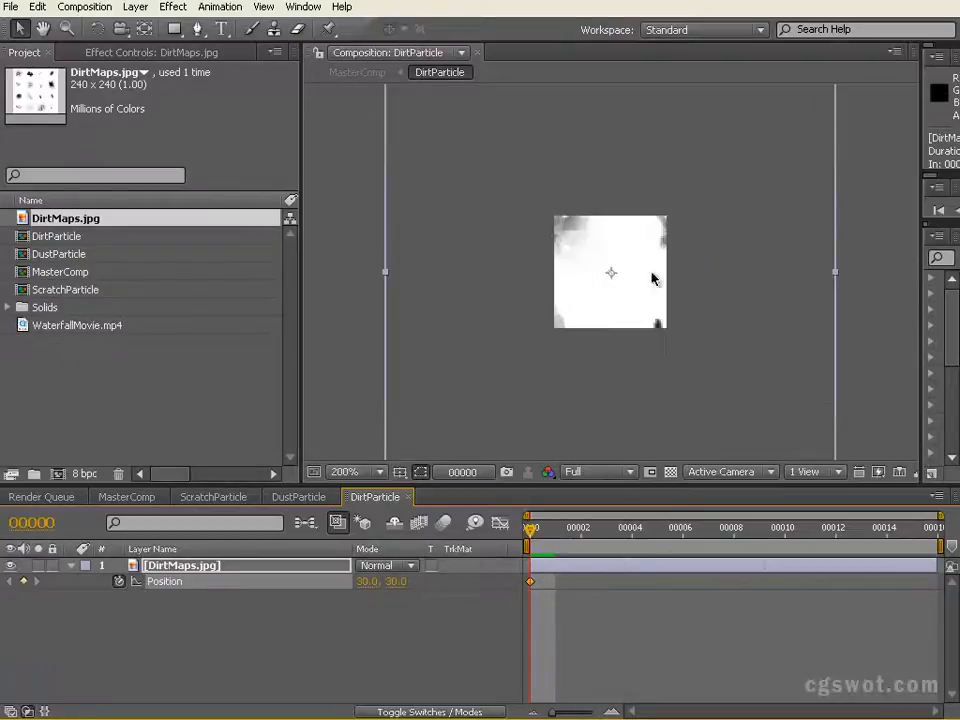
{"action": "left_click_drag", "start_coordinate": [516, 195], "coordinate": [675, 358]}
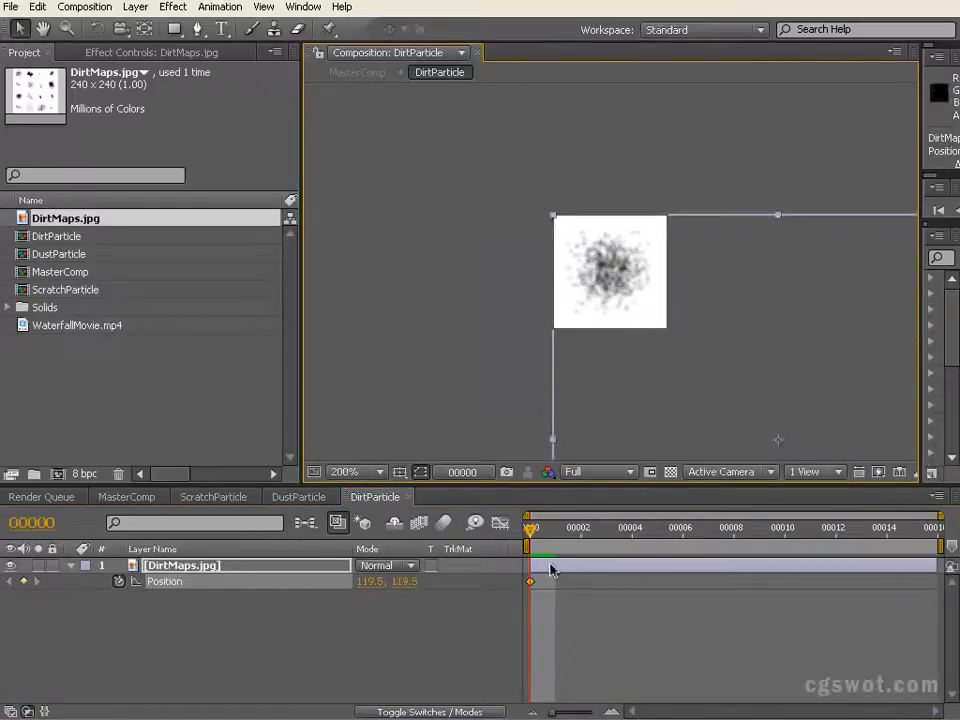
Step: Keyframe the DirtMaps.jpg position at frames 1, 2 and 3 to frame the remaining top-row shapes from left to right, one per frame
{"action": "left_click_drag", "start_coordinate": [530, 530], "coordinate": [555, 528]}
{"action": "left_click_drag", "start_coordinate": [795, 364], "coordinate": [686, 366]}
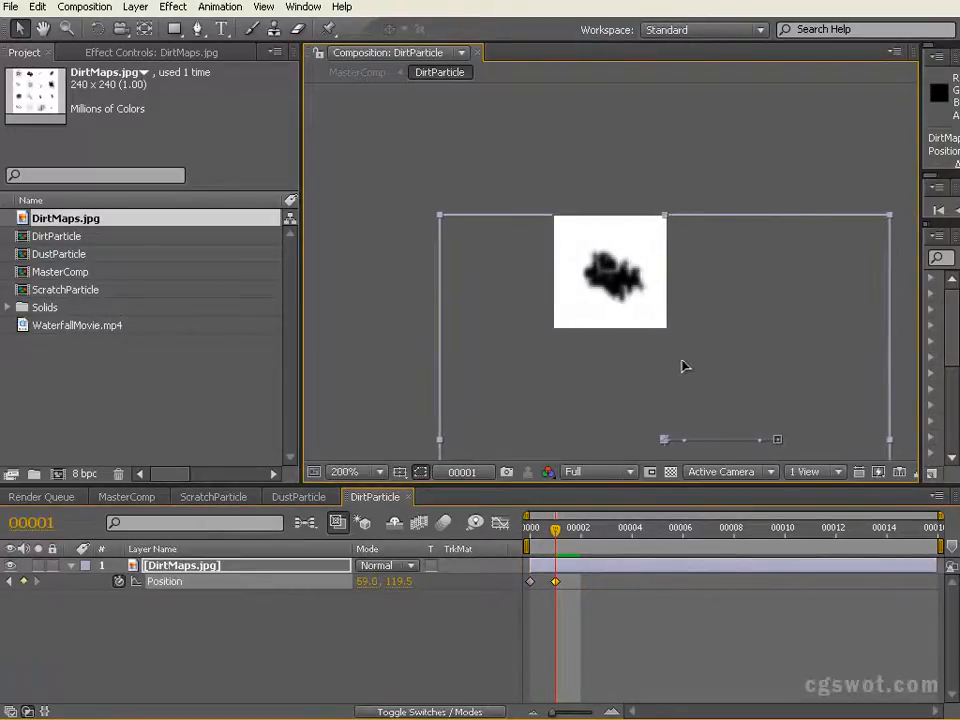
{"action": "left_click_drag", "start_coordinate": [745, 400], "coordinate": [640, 413]}
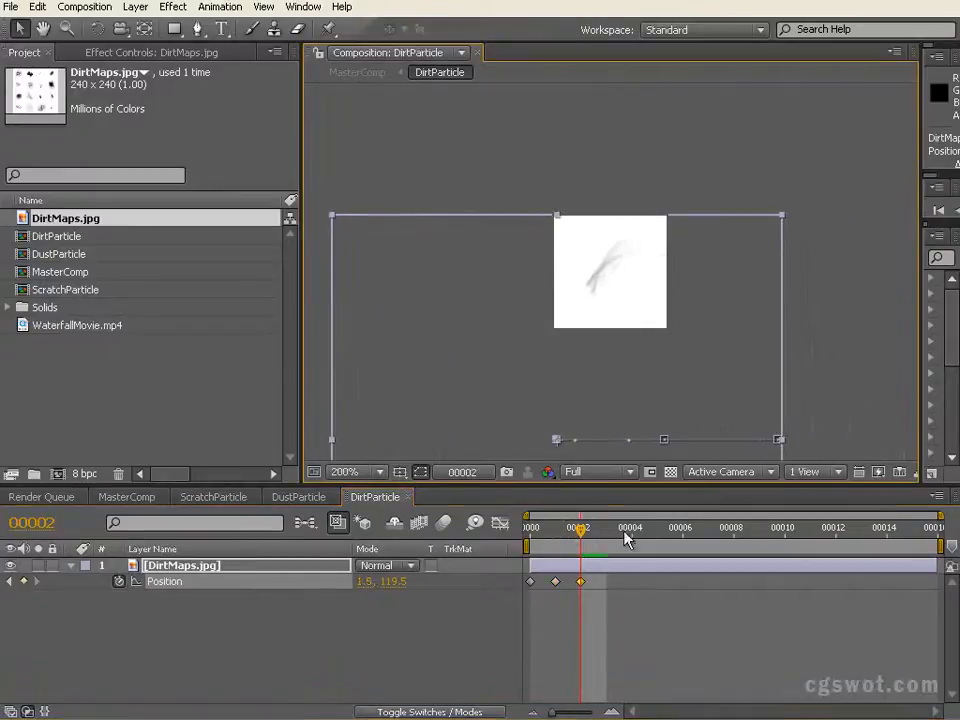
{"action": "left_click_drag", "start_coordinate": [585, 537], "coordinate": [606, 531]}
{"action": "left_click_drag", "start_coordinate": [709, 403], "coordinate": [600, 393]}
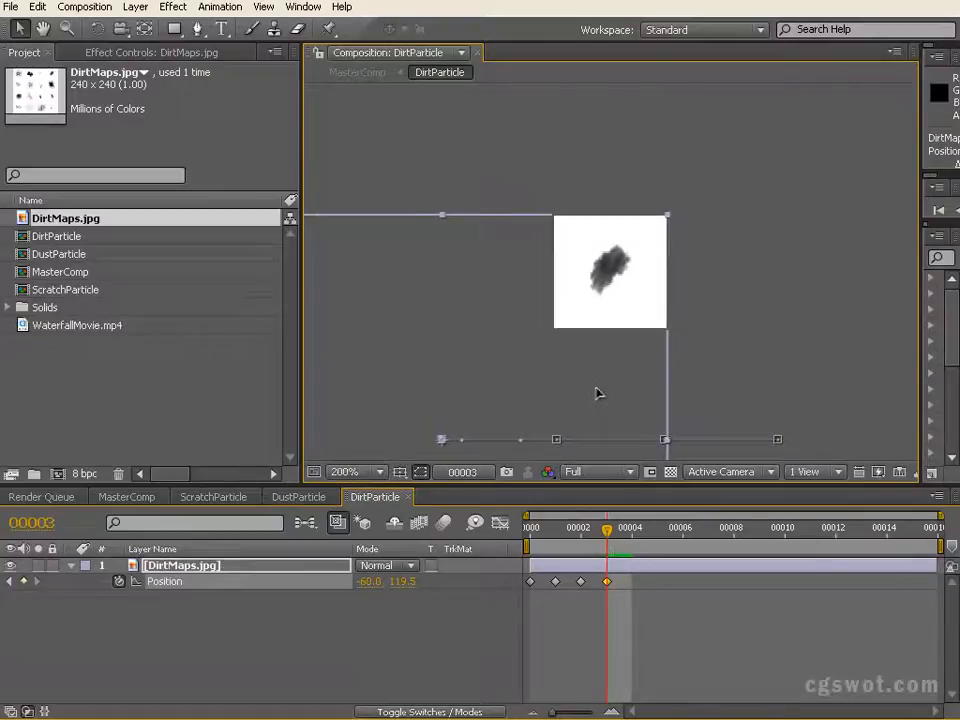
Step: Keyframe the DirtMaps.jpg position at frames 4 to 7 to frame the second-row dirt shapes from right to left, one per frame
{"action": "key", "text": "Page_Down"}
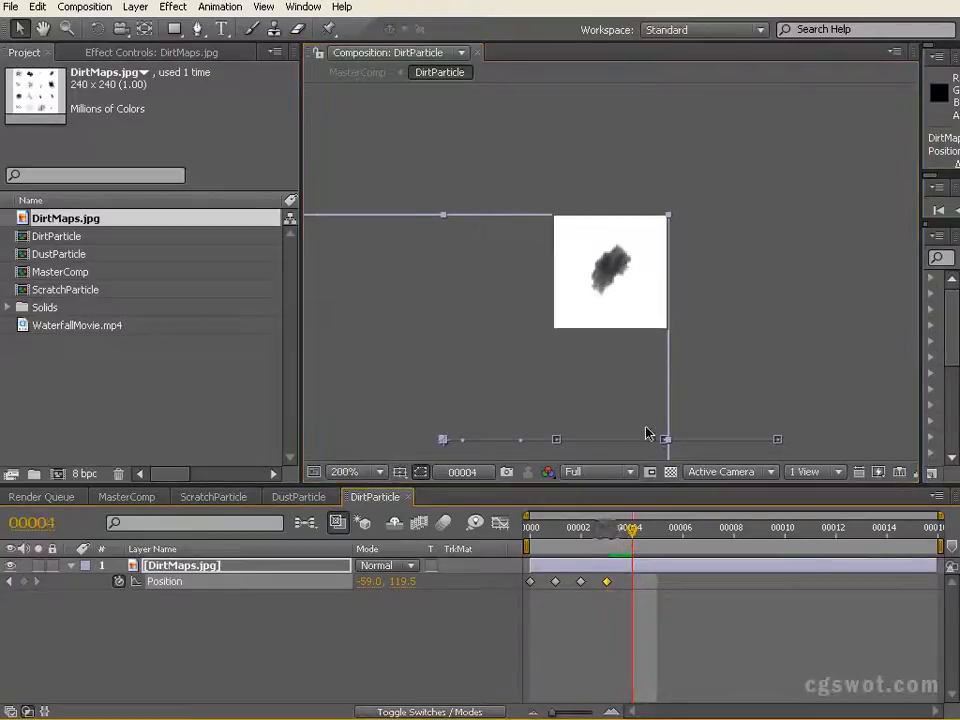
{"action": "left_click_drag", "start_coordinate": [600, 398], "coordinate": [602, 290]}
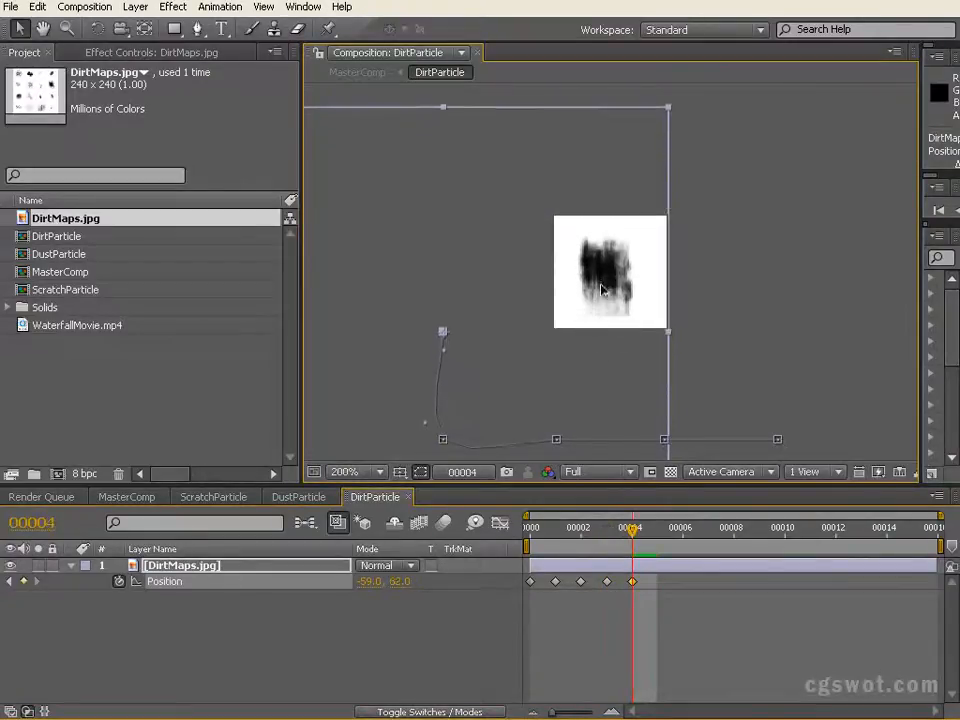
{"action": "key", "text": "Page_Down"}
{"action": "left_click_drag", "start_coordinate": [602, 377], "coordinate": [711, 387]}
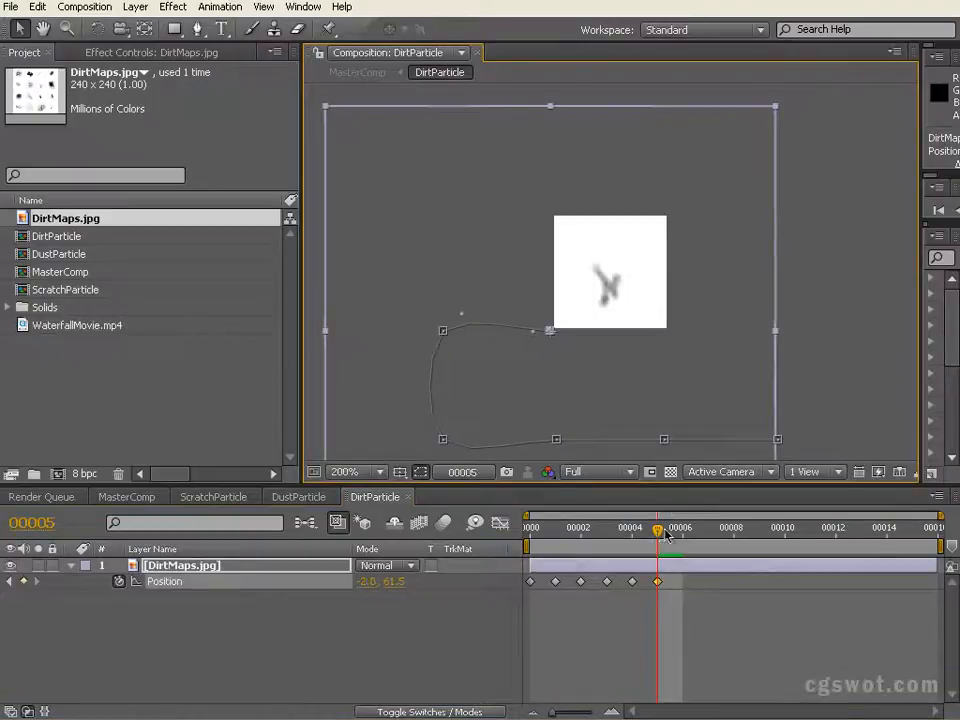
{"action": "left_click", "coordinate": [676, 538]}
{"action": "left_click_drag", "start_coordinate": [568, 399], "coordinate": [686, 400]}
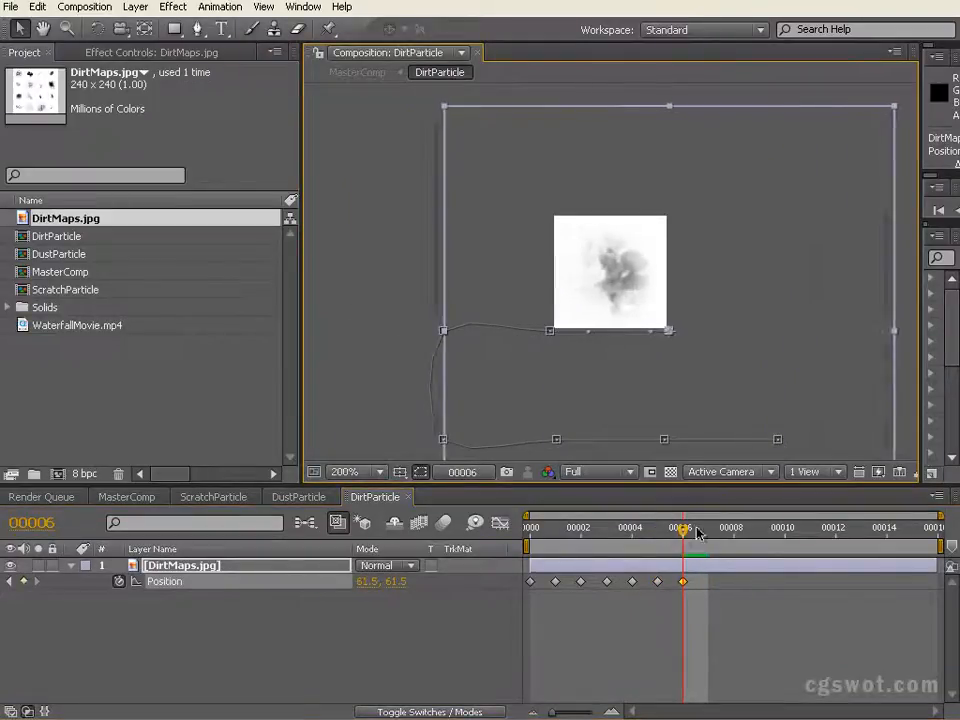
{"action": "left_click", "coordinate": [708, 528]}
{"action": "left_click_drag", "start_coordinate": [546, 388], "coordinate": [650, 390]}
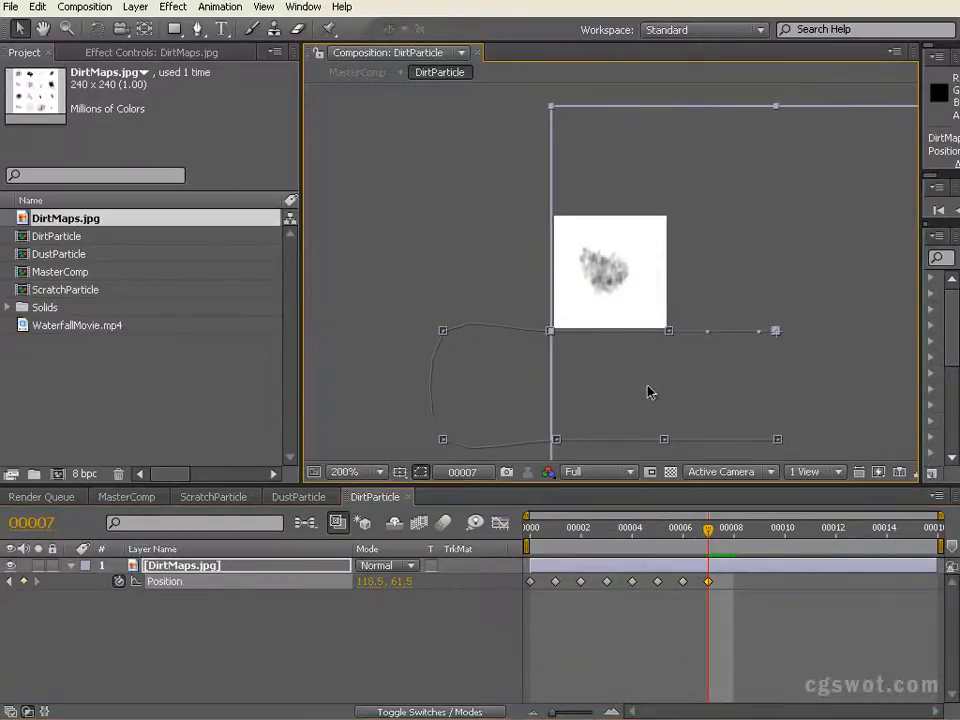
Step: Keyframe the DirtMaps.jpg position at frames 8 to 11 to frame the third-row dirt shapes from left to right, one per frame
{"action": "left_click", "coordinate": [734, 528]}
{"action": "left_click_drag", "start_coordinate": [711, 403], "coordinate": [706, 282]}
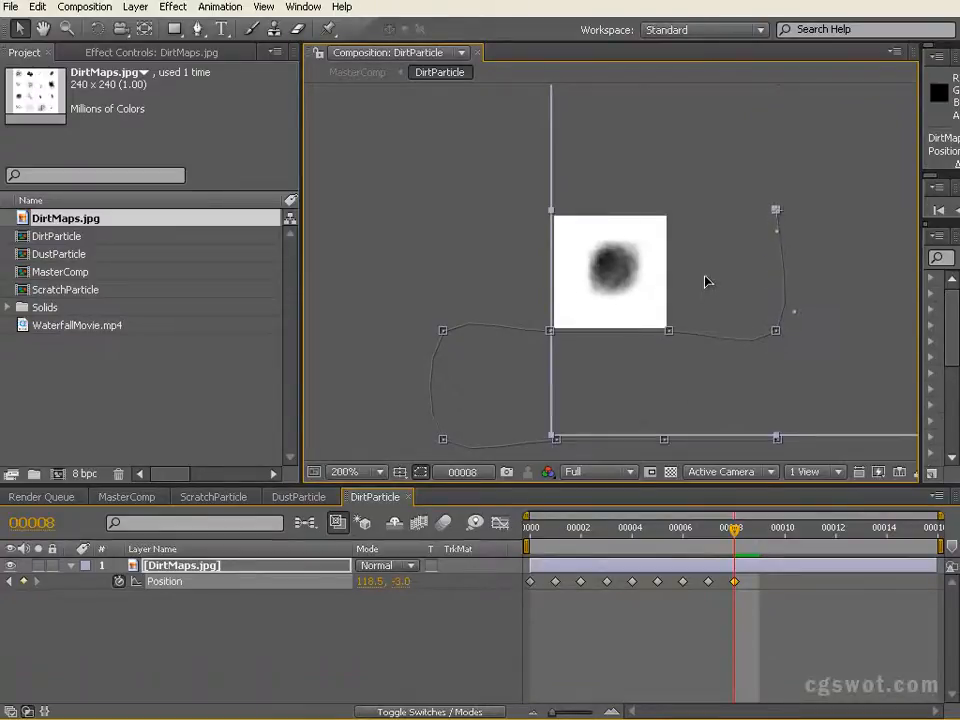
{"action": "left_click", "coordinate": [760, 528]}
{"action": "left_click_drag", "start_coordinate": [729, 390], "coordinate": [632, 397]}
{"action": "left_click", "coordinate": [785, 528]}
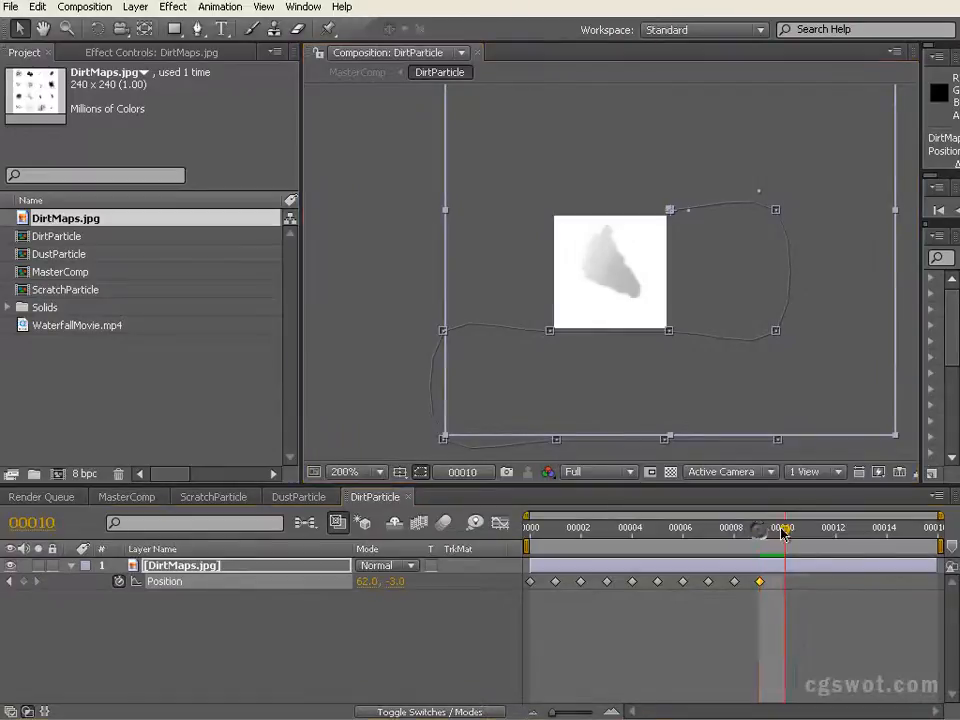
{"action": "left_click_drag", "start_coordinate": [782, 399], "coordinate": [678, 400]}
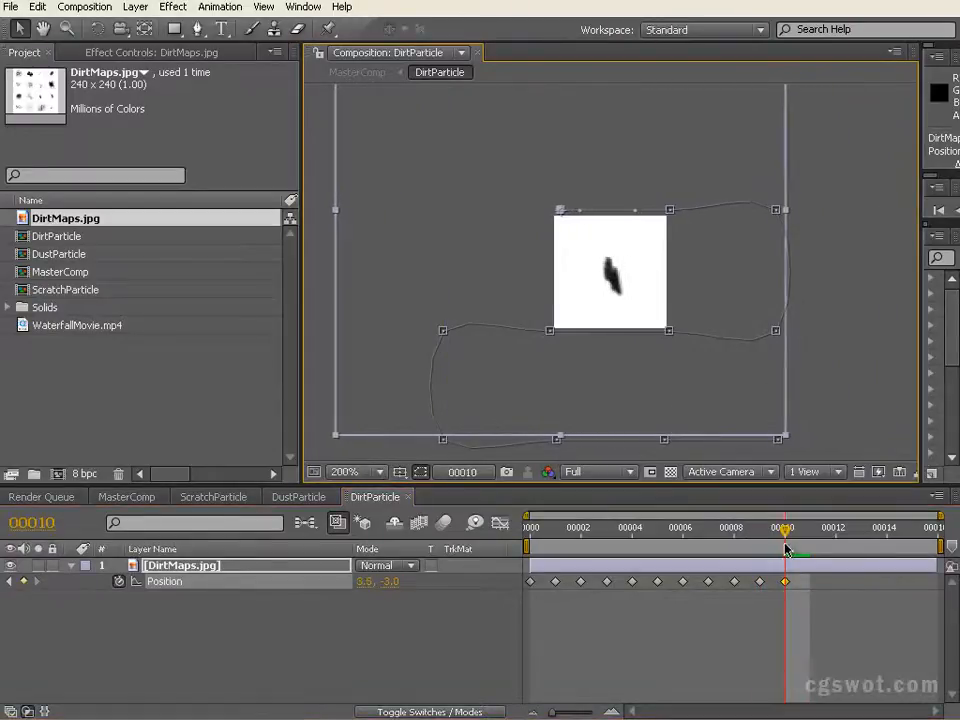
{"action": "left_click_drag", "start_coordinate": [784, 536], "coordinate": [810, 533]}
{"action": "left_click_drag", "start_coordinate": [716, 392], "coordinate": [593, 303]}
Step: Keyframe DirtMaps.jpg at frames 12 to 15 to frame the bottom-row shapes from right to left, then deselect the layer and return to frame 0
{"action": "left_click", "coordinate": [834, 538]}
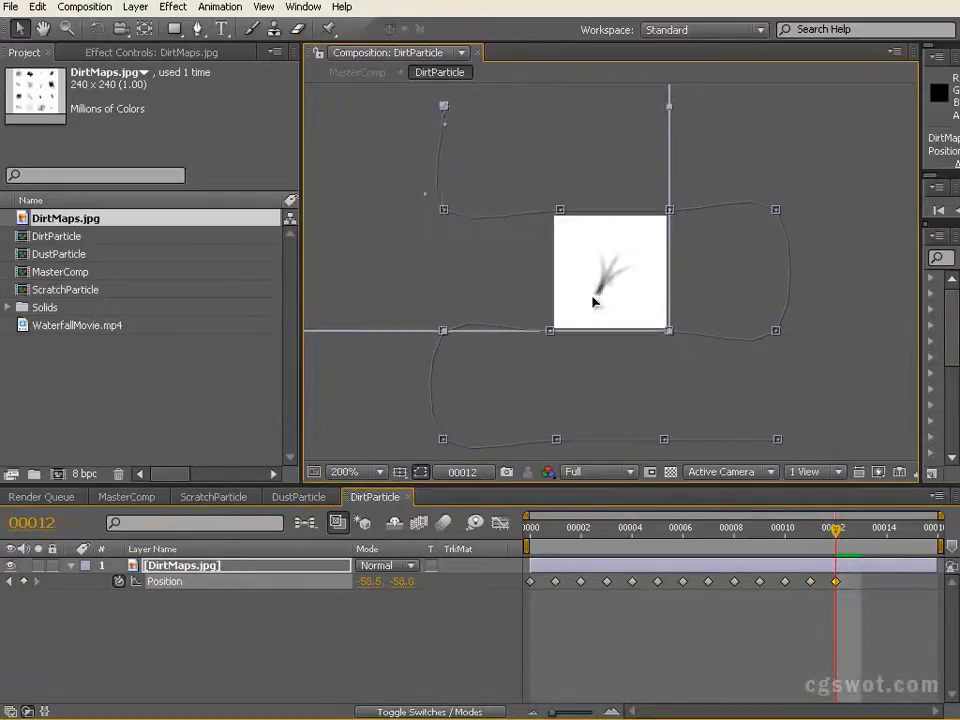
{"action": "left_click_drag", "start_coordinate": [838, 524], "coordinate": [861, 527]}
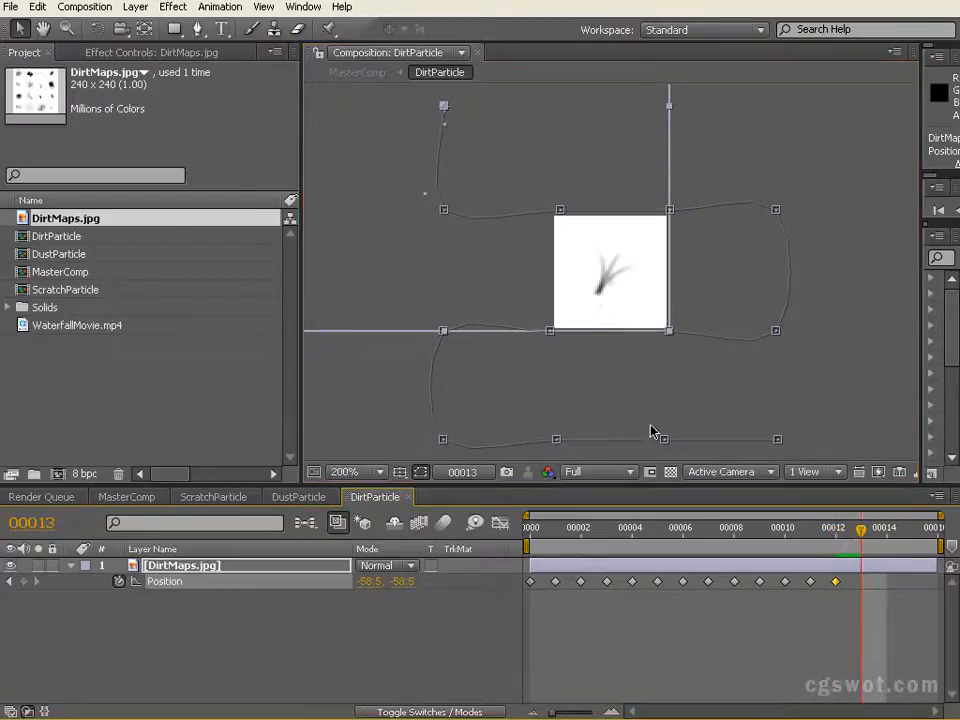
{"action": "left_click", "coordinate": [576, 391]}
{"action": "left_click", "coordinate": [489, 306]}
{"action": "left_click_drag", "start_coordinate": [452, 294], "coordinate": [559, 294]}
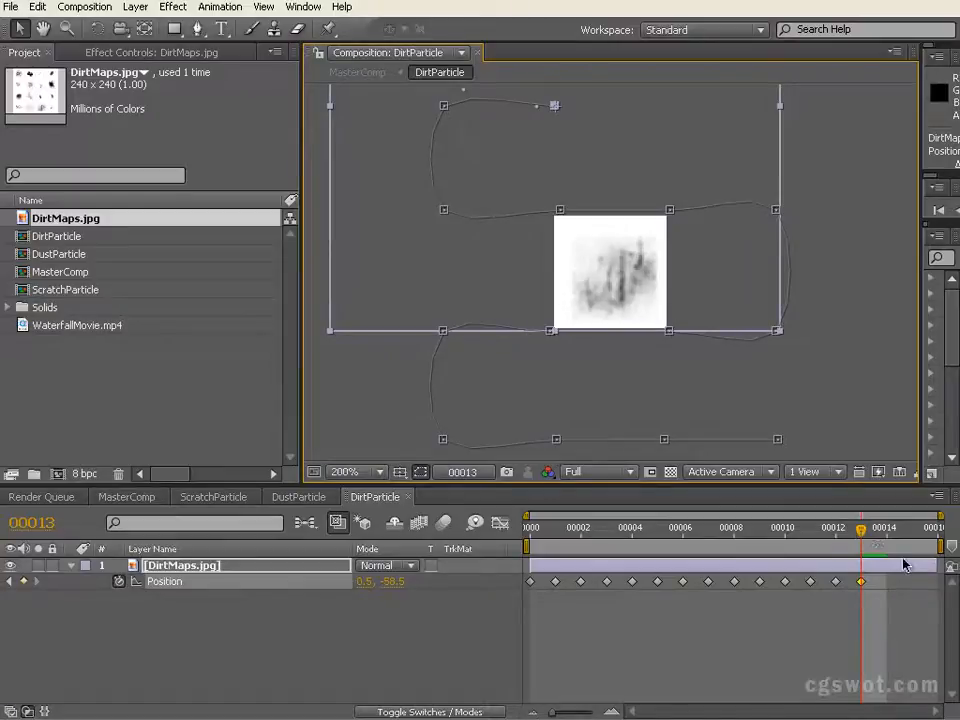
{"action": "left_click", "coordinate": [876, 535]}
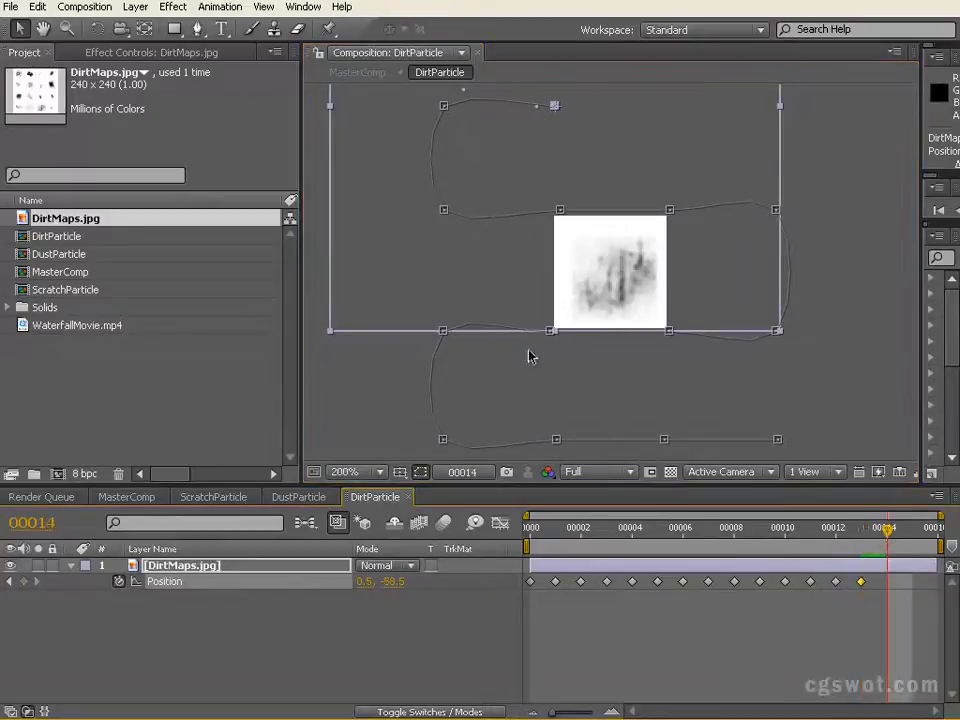
{"action": "left_click_drag", "start_coordinate": [417, 291], "coordinate": [524, 289]}
{"action": "left_click_drag", "start_coordinate": [889, 537], "coordinate": [912, 535]}
{"action": "left_click_drag", "start_coordinate": [580, 300], "coordinate": [693, 300]}
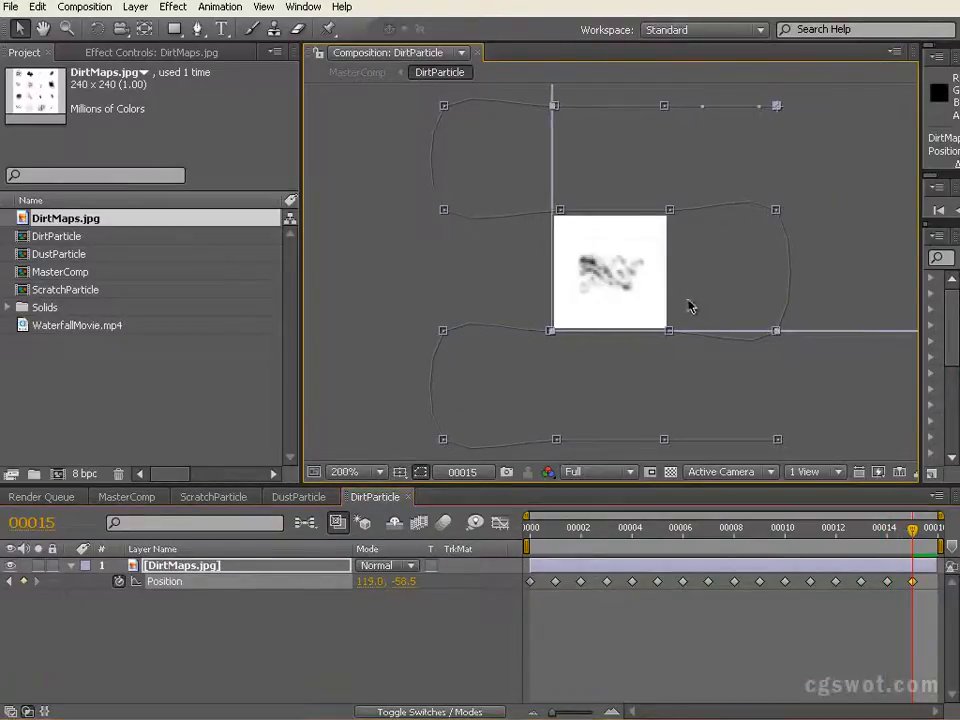
{"action": "left_click", "coordinate": [360, 607]}
{"action": "left_click_drag", "start_coordinate": [578, 537], "coordinate": [414, 538]}
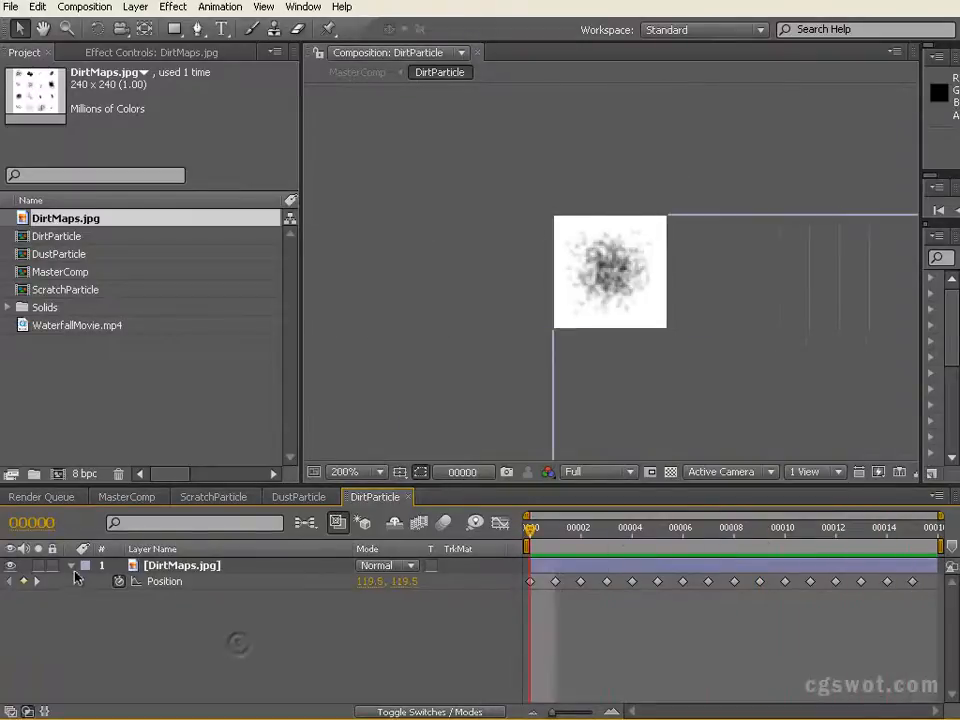
Step: Hide the DirtParticle layer in MasterComp and make it a 3D layer
{"action": "left_click", "coordinate": [128, 497]}
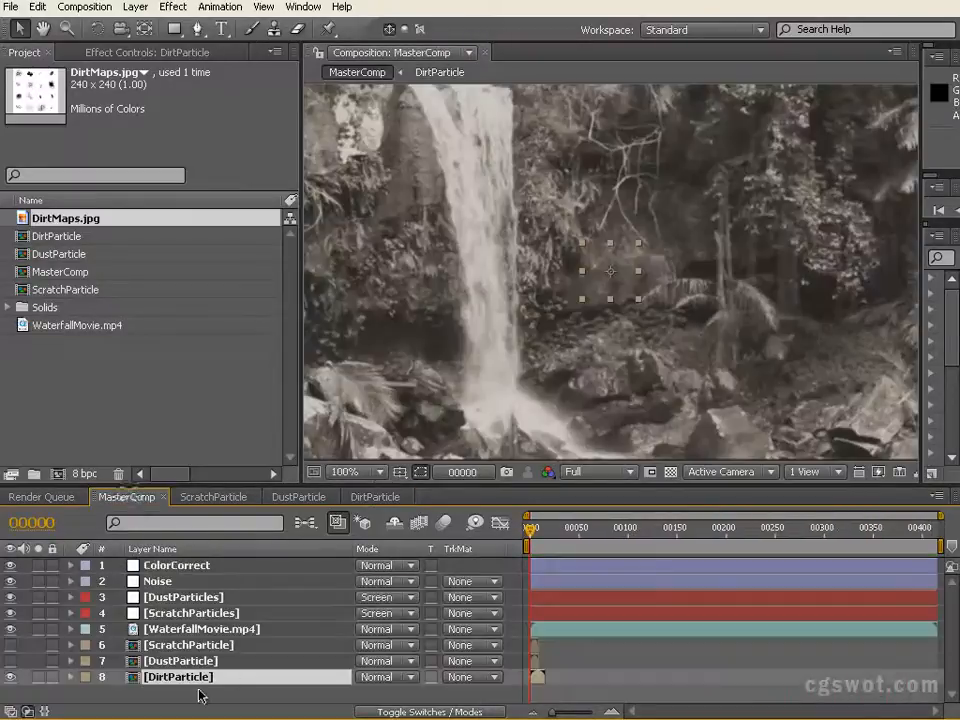
{"action": "left_click", "coordinate": [10, 678]}
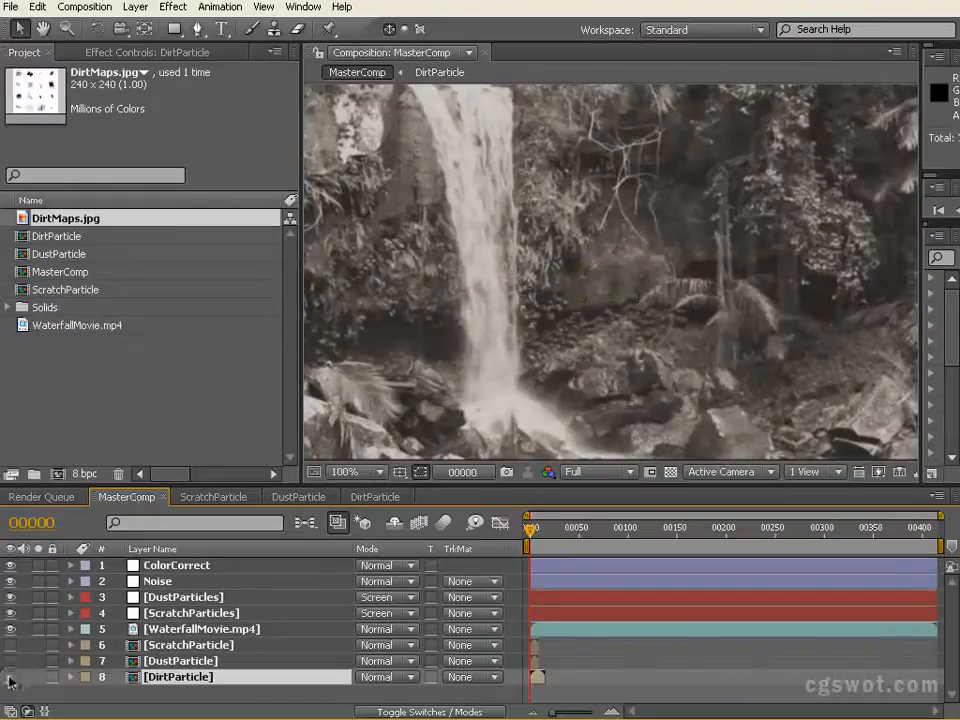
{"action": "left_click", "coordinate": [450, 711]}
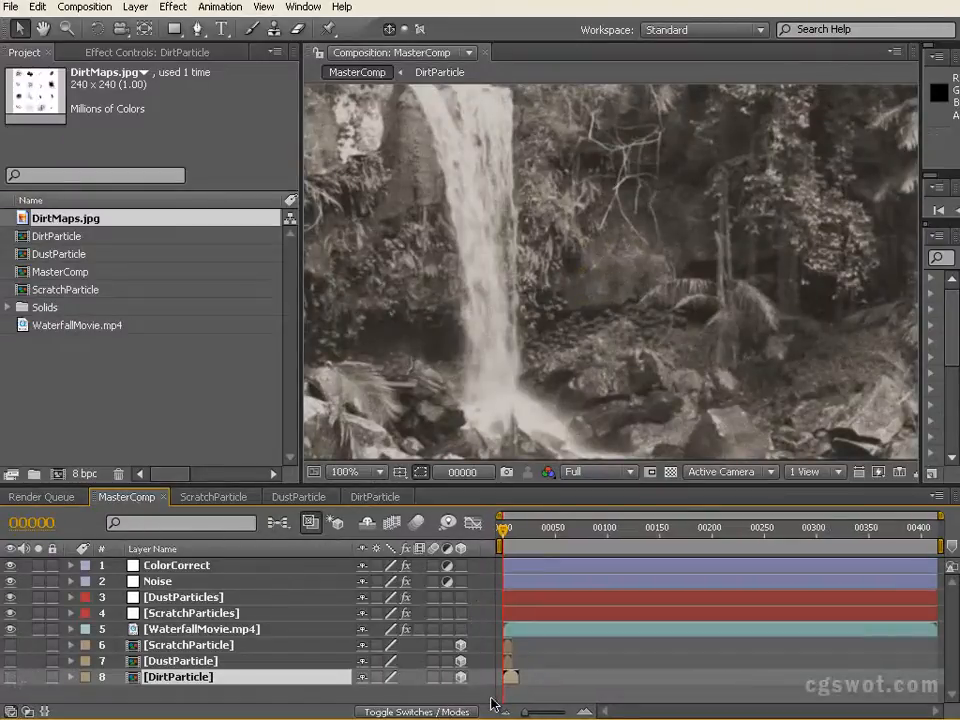
Step: Create a black 720 × 406 px solid named DirtParticles in MasterComp and place it directly below the Noise layer
{"action": "left_click", "coordinate": [135, 7]}
{"action": "mouse_move", "coordinate": [145, 26]}
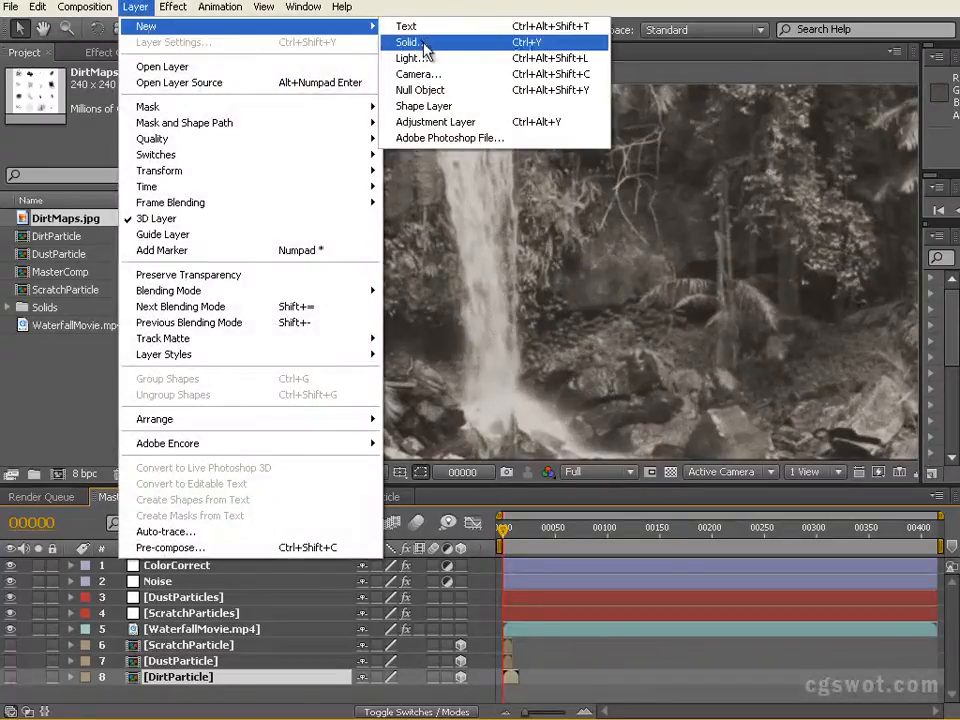
{"action": "left_click", "coordinate": [420, 43]}
{"action": "left_click", "coordinate": [382, 373]}
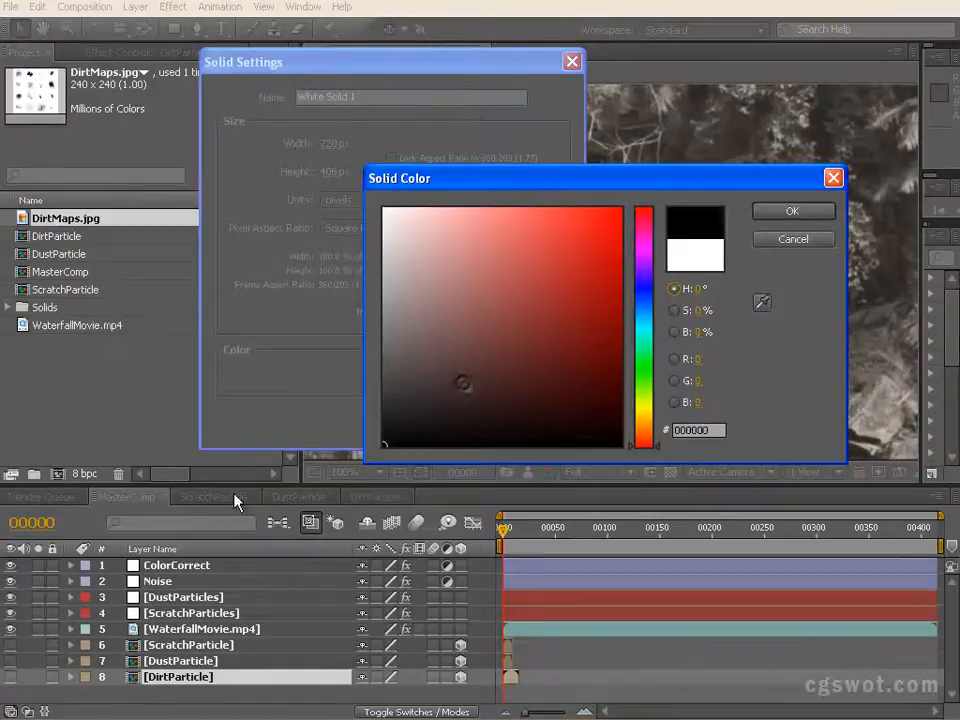
{"action": "left_click", "coordinate": [800, 213]}
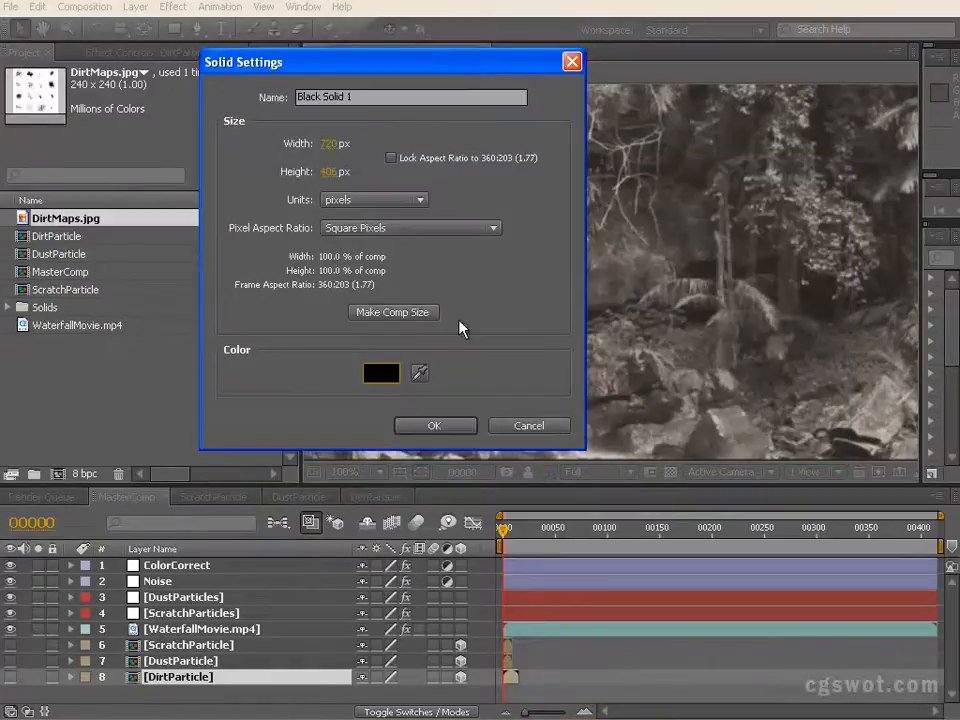
{"action": "left_click_drag", "start_coordinate": [366, 97], "coordinate": [77, 143]}
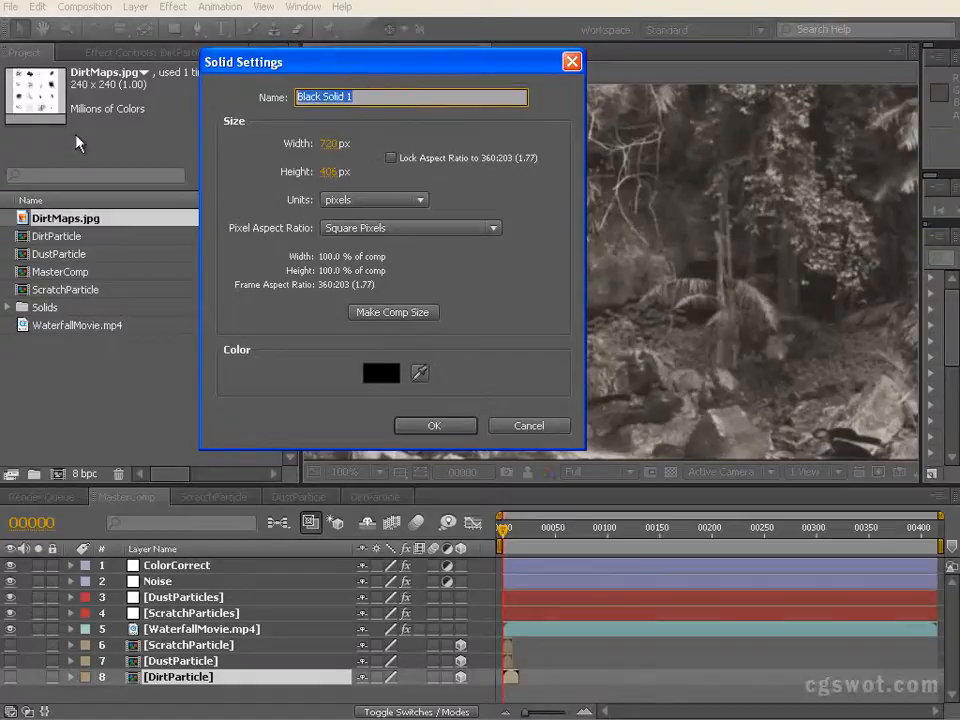
{"action": "type", "text": "DirtParticles"}
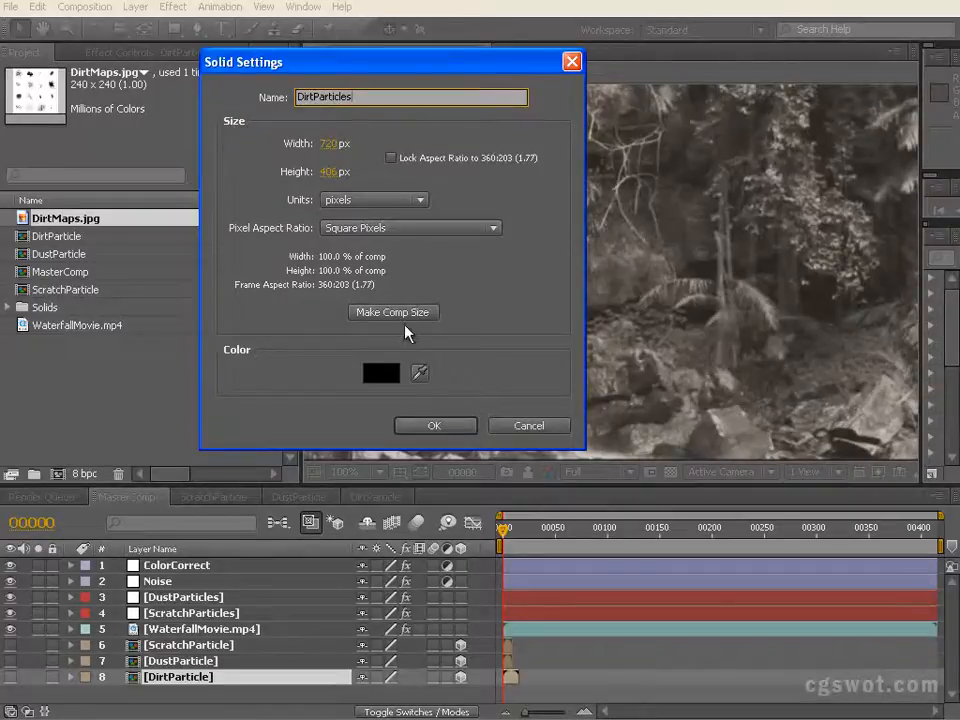
{"action": "left_click", "coordinate": [435, 426]}
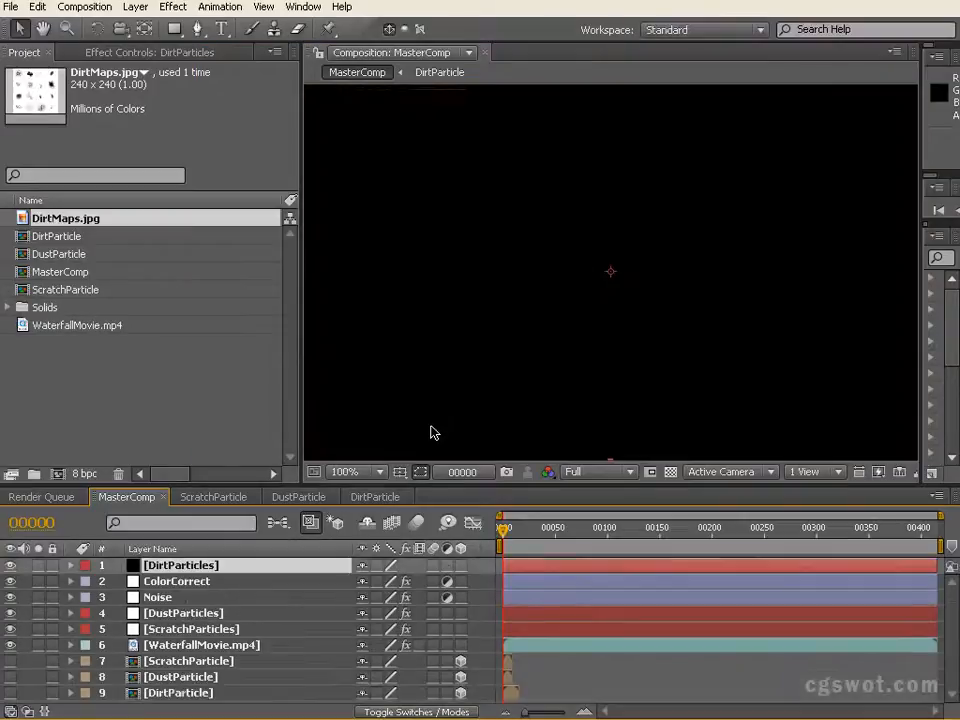
{"action": "left_click_drag", "start_coordinate": [243, 567], "coordinate": [245, 607]}
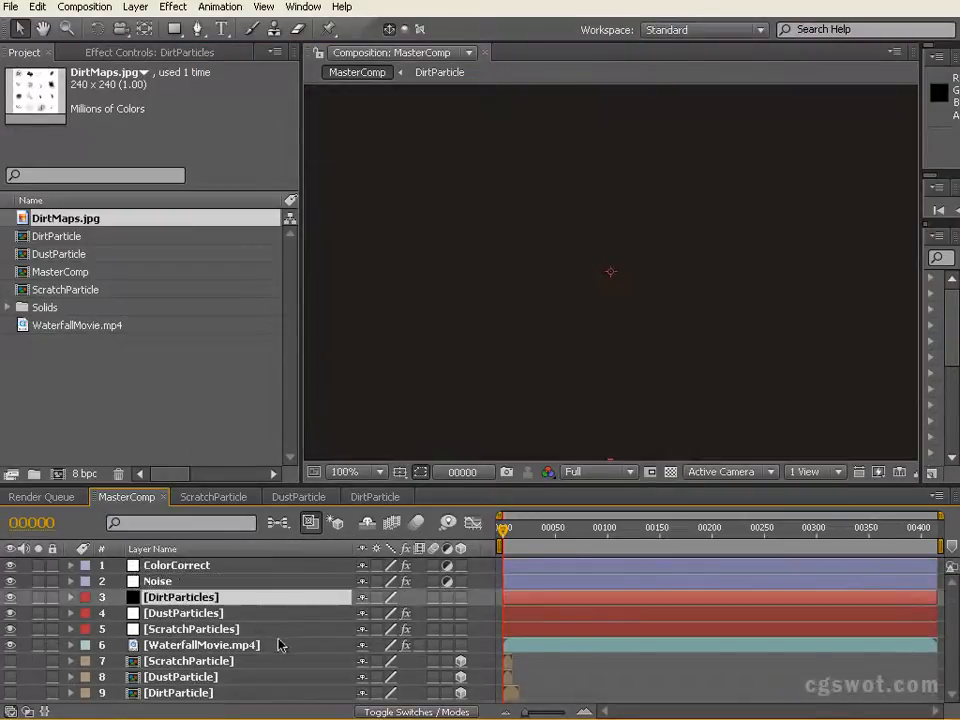
Step: Apply the Particular effect to the DirtParticles layer and load the FilmDirt_Particular animation preset
{"action": "left_click", "coordinate": [105, 52]}
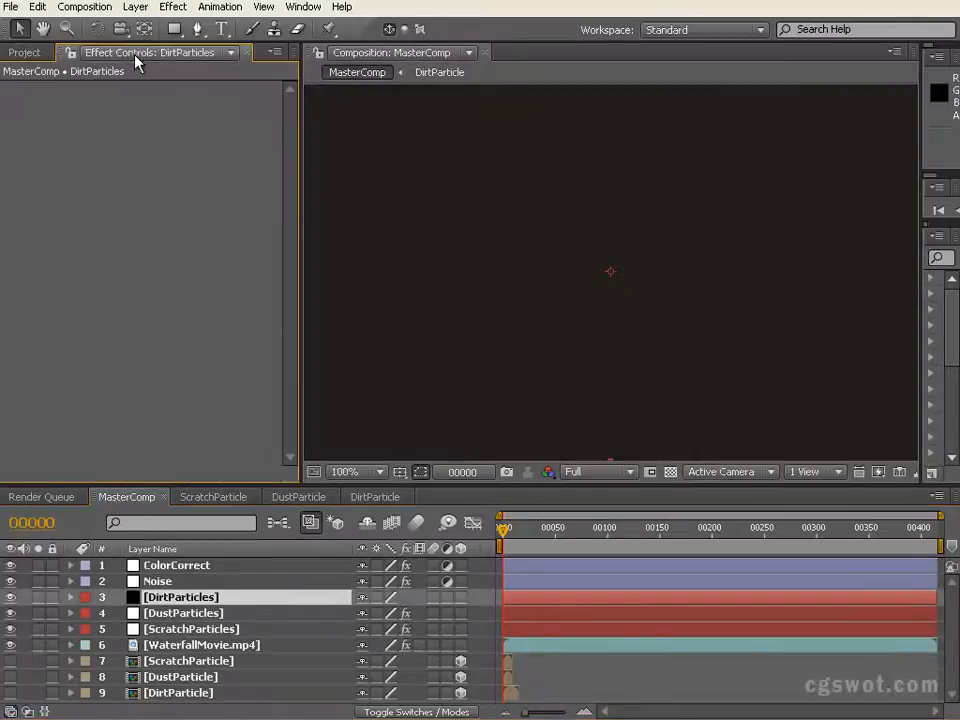
{"action": "right_click", "coordinate": [214, 460]}
{"action": "mouse_move", "coordinate": [311, 403]}
{"action": "left_click", "coordinate": [474, 404]}
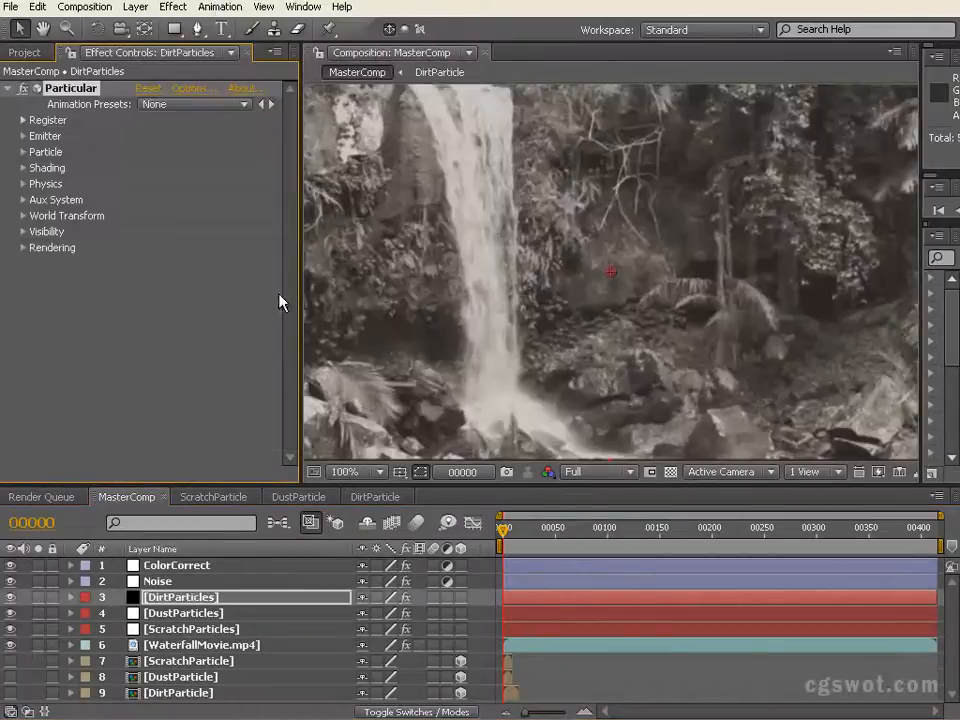
{"action": "left_click", "coordinate": [244, 104]}
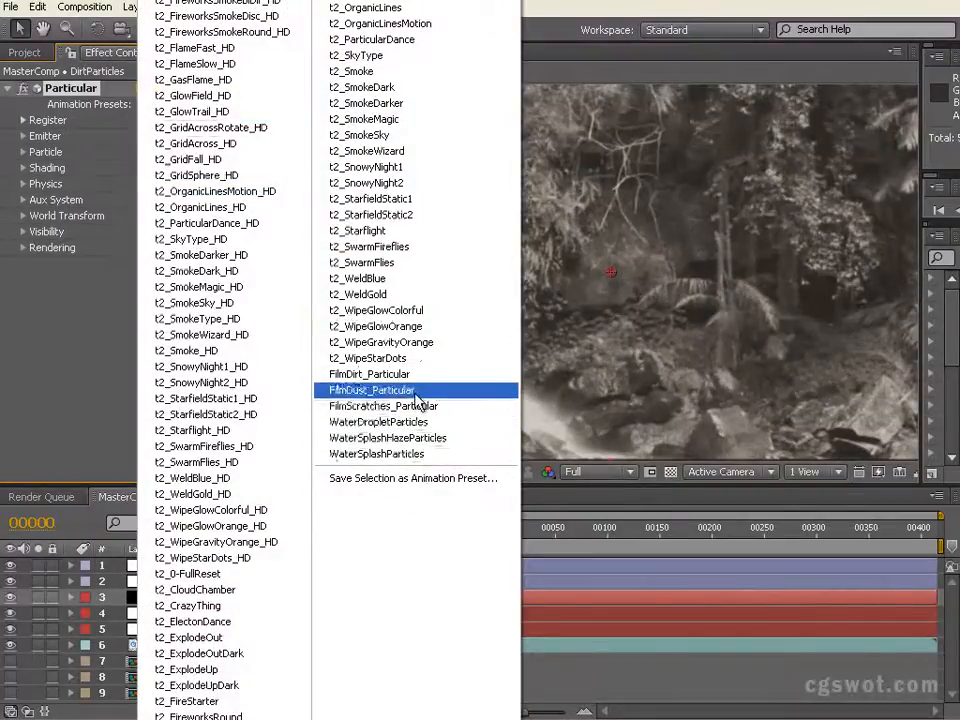
{"action": "left_click", "coordinate": [370, 374]}
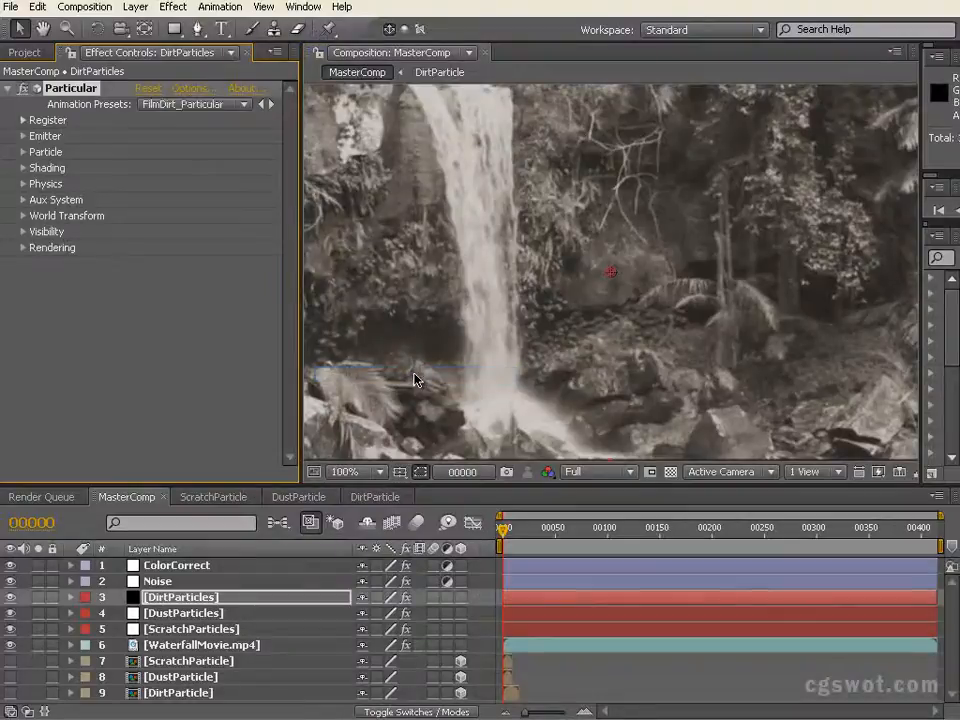
Step: Set Particular's particle texture layer to the DirtParticle composition layer
{"action": "left_click", "coordinate": [22, 153]}
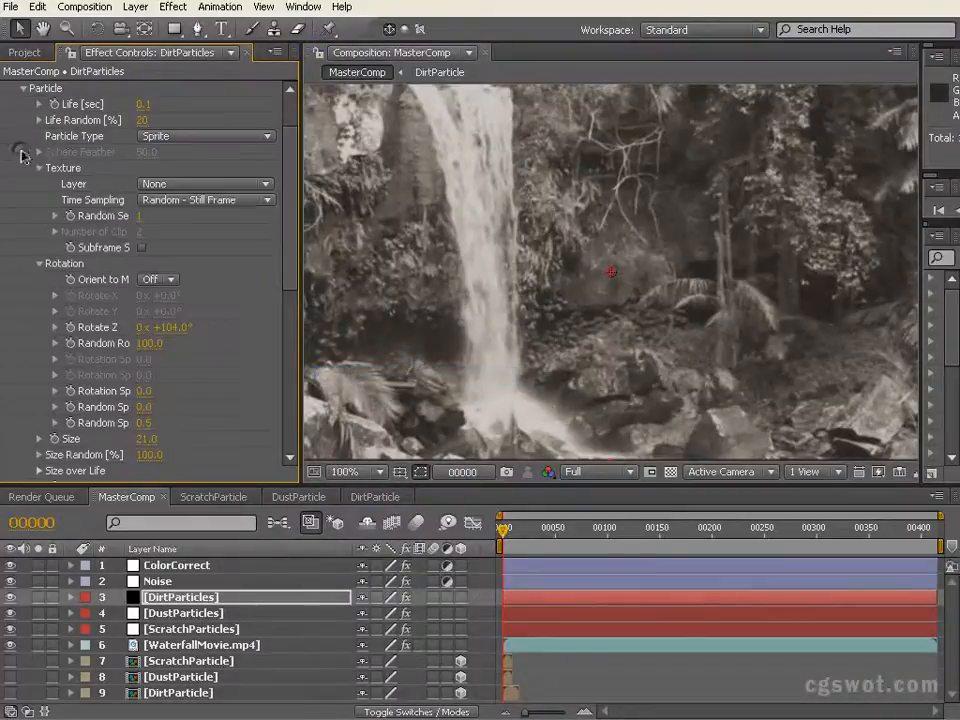
{"action": "left_click", "coordinate": [197, 186]}
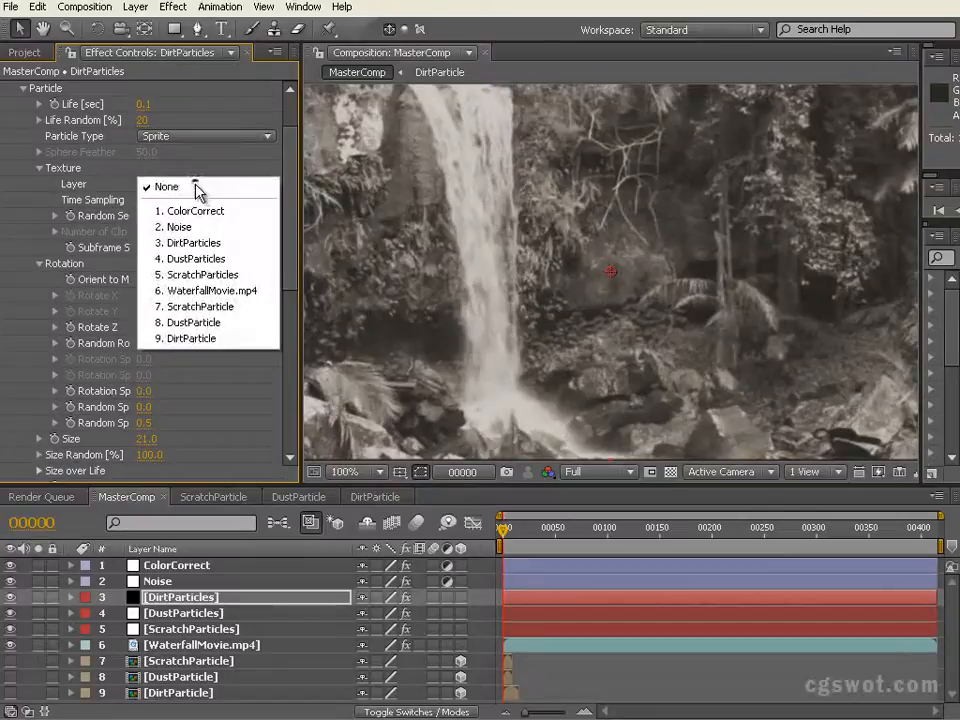
{"action": "left_click", "coordinate": [231, 339]}
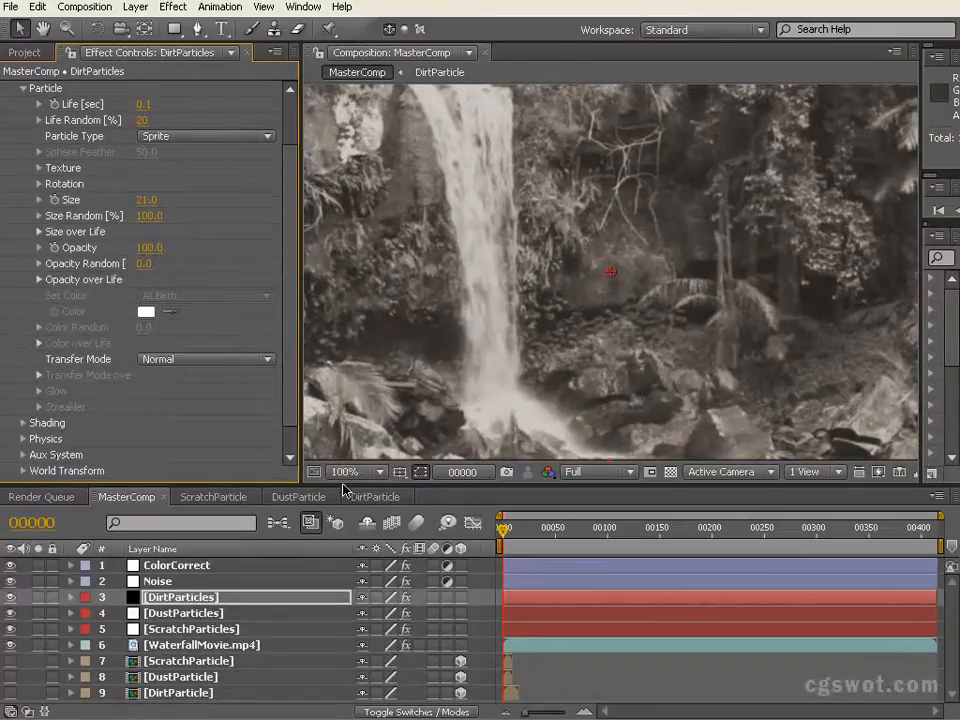
Step: Solo the DirtParticles layer and examine the particle sprites around frame 91 against the transparency grid and a black background
{"action": "left_click_drag", "start_coordinate": [535, 529], "coordinate": [490, 540]}
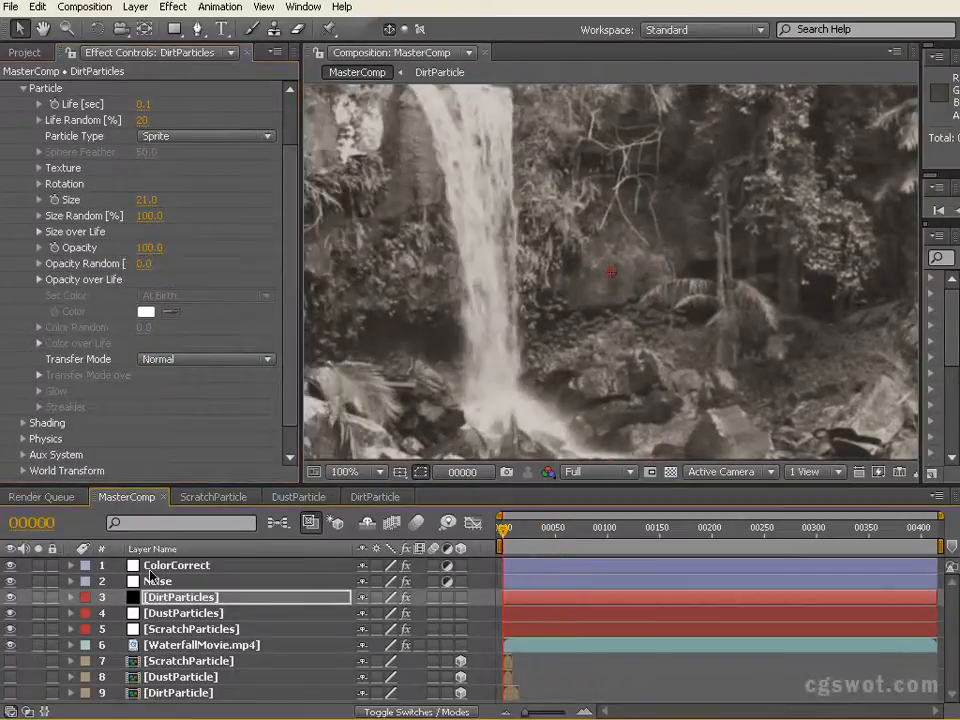
{"action": "left_click", "coordinate": [39, 597]}
{"action": "left_click", "coordinate": [670, 472]}
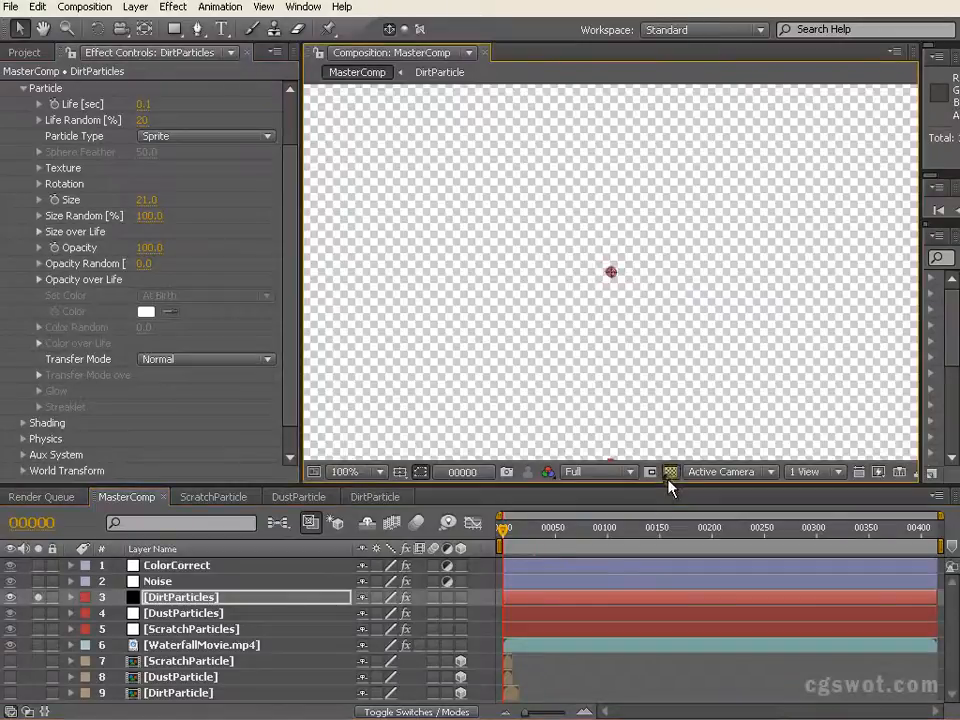
{"action": "left_click_drag", "start_coordinate": [668, 531], "coordinate": [599, 535]}
{"action": "scroll", "coordinate": [563, 277], "scroll_direction": "down", "scroll_amount": 2}
{"action": "scroll", "coordinate": [563, 277], "scroll_direction": "up", "scroll_amount": 2}
{"action": "scroll", "coordinate": [549, 296], "scroll_direction": "down", "scroll_amount": 2}
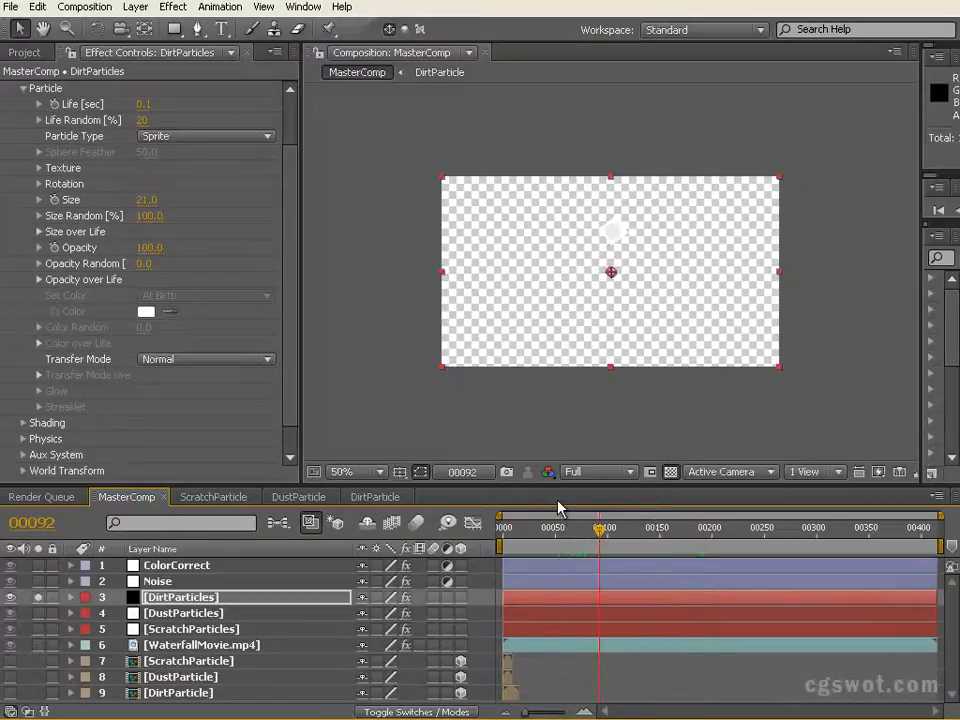
{"action": "left_click", "coordinate": [668, 474]}
{"action": "mouse_move", "coordinate": [600, 531]}
{"action": "left_mouse_down"}
{"action": "mouse_move", "coordinate": [508, 533]}
{"action": "mouse_move", "coordinate": [600, 535]}
{"action": "left_mouse_up"}
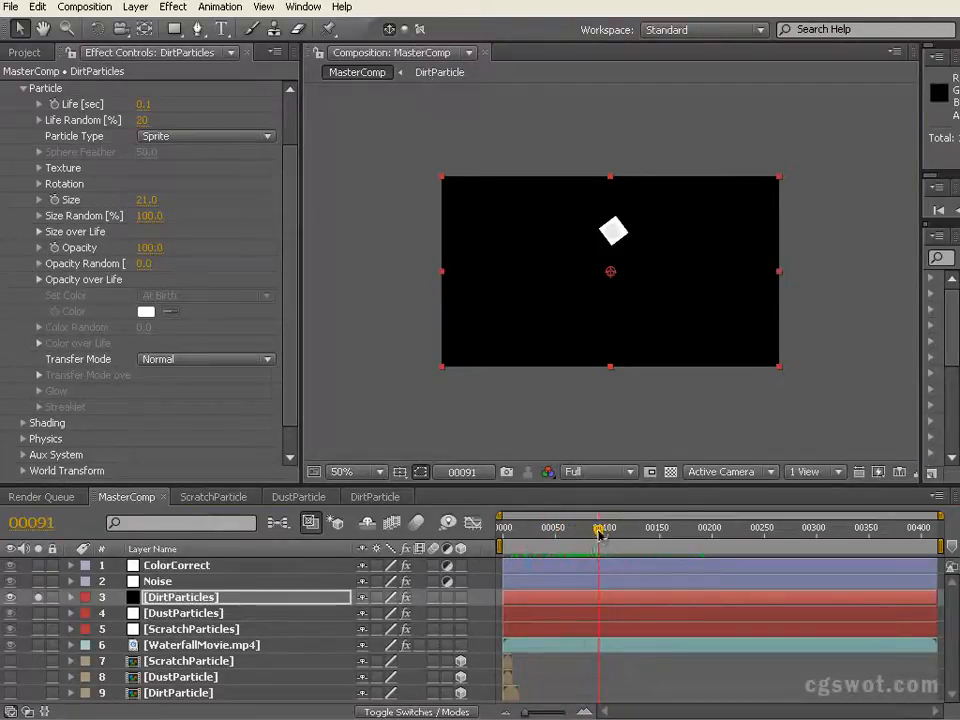
Step: Create a black 60 × 60 px solid named DirtBase in the DirtParticle composition and place it below DirtMaps.jpg
{"action": "left_click", "coordinate": [376, 497]}
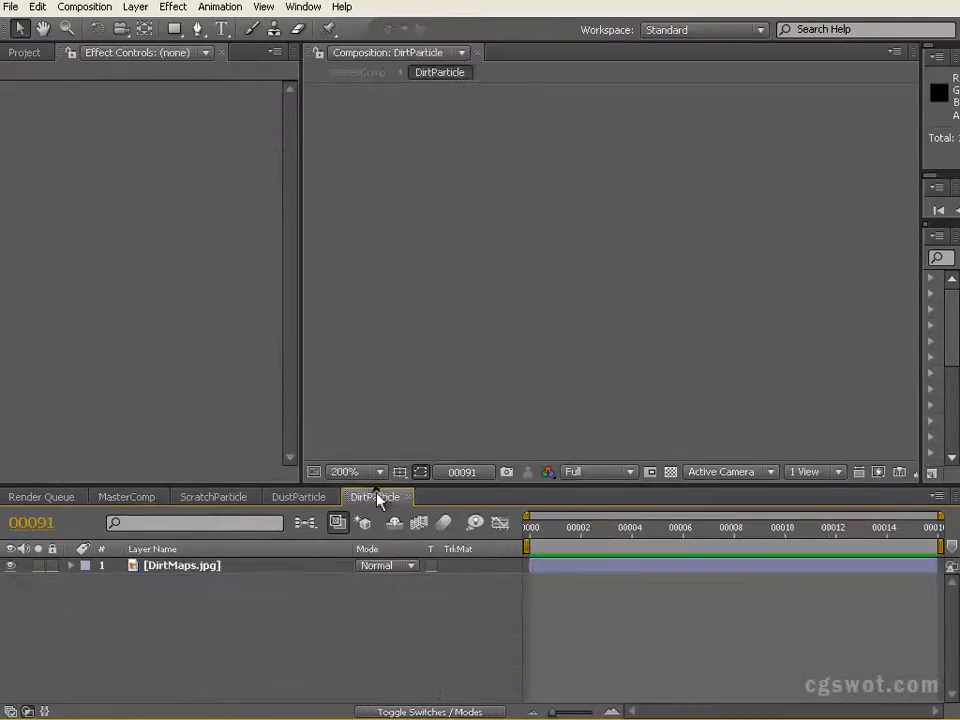
{"action": "left_click_drag", "start_coordinate": [553, 529], "coordinate": [607, 527]}
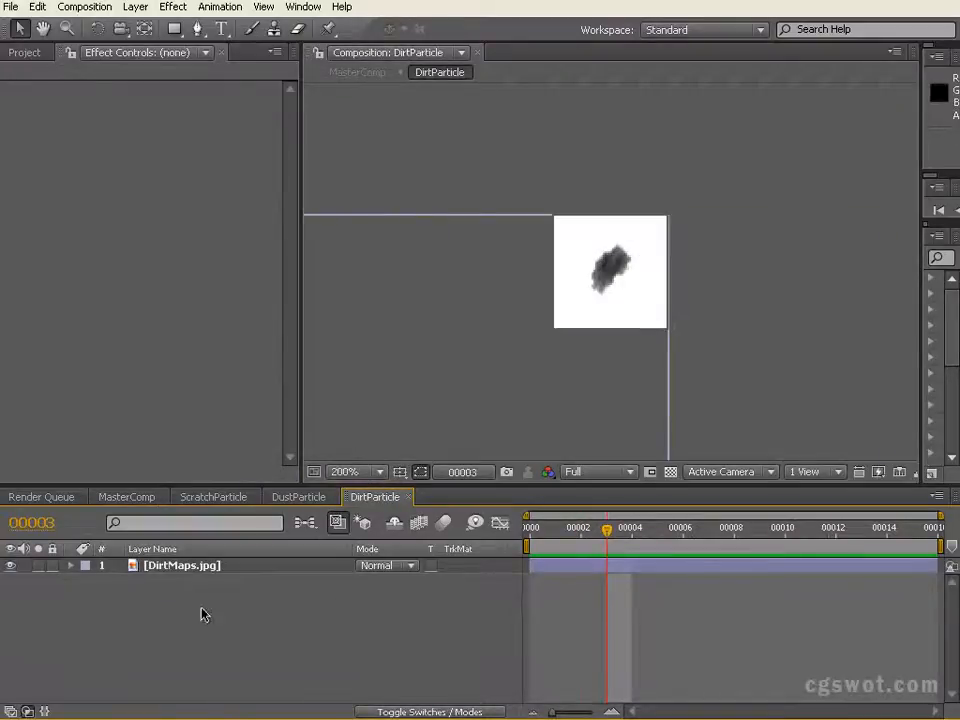
{"action": "left_click", "coordinate": [137, 8]}
{"action": "mouse_move", "coordinate": [140, 26]}
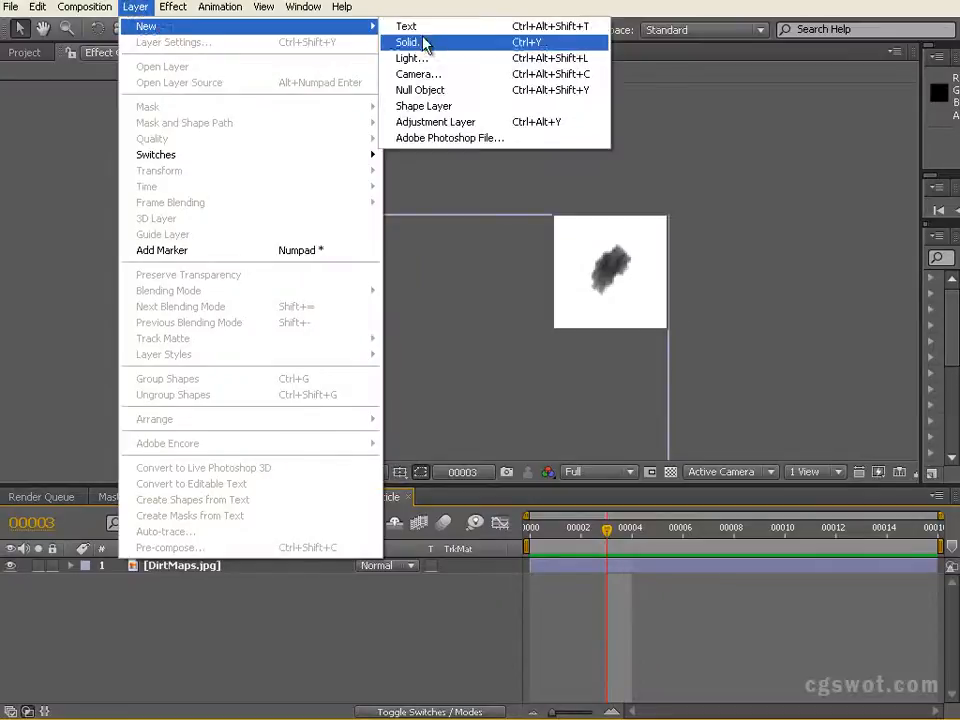
{"action": "left_click", "coordinate": [428, 44]}
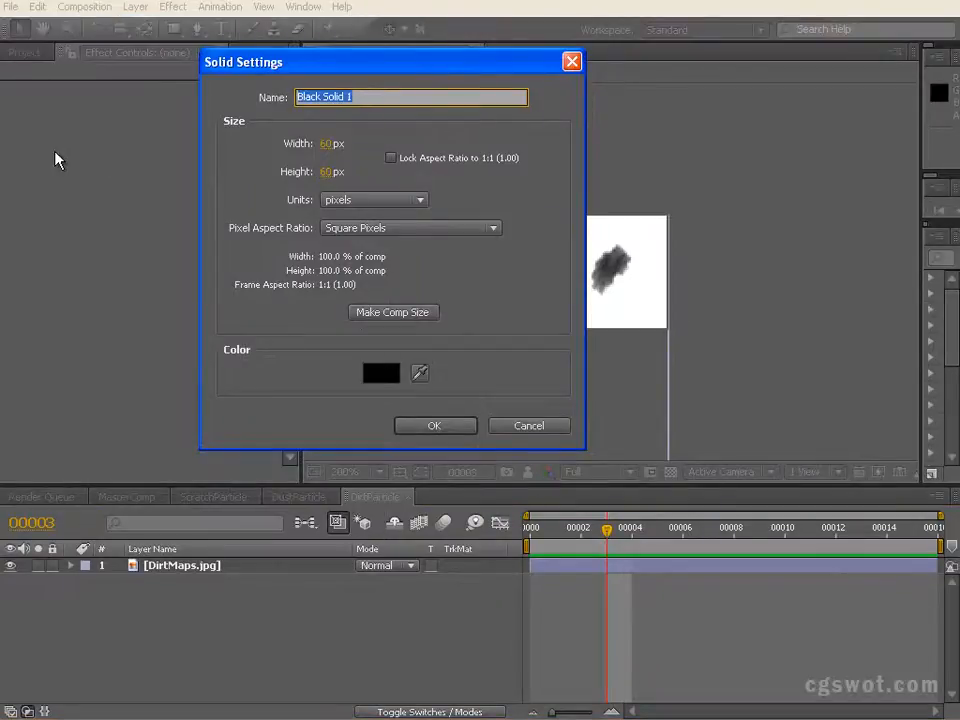
{"action": "type", "text": "DirtBase"}
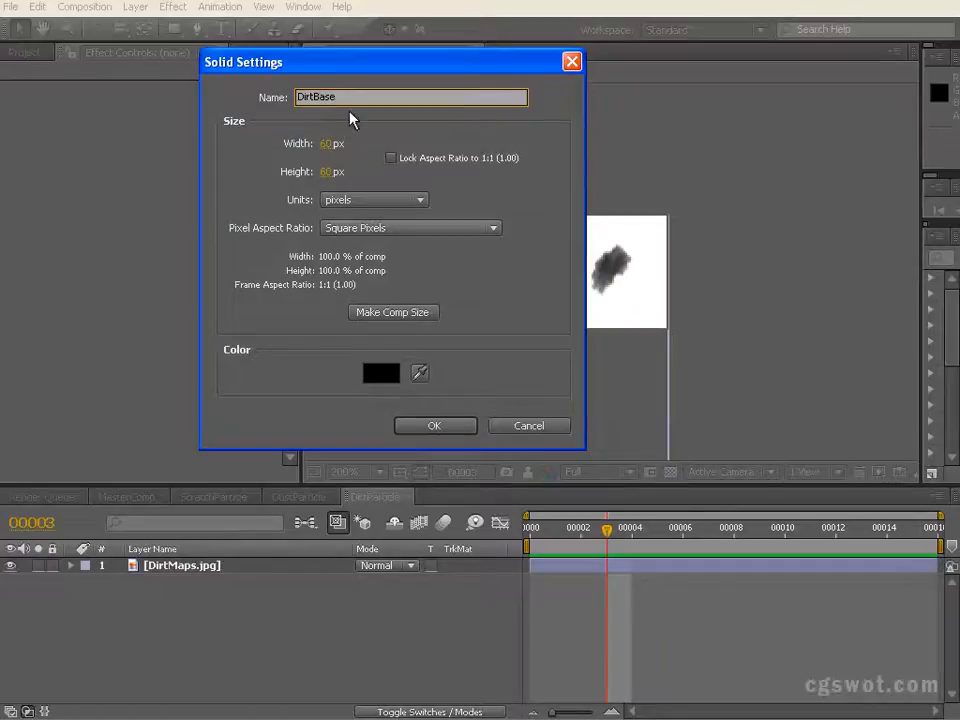
{"action": "left_click", "coordinate": [448, 426]}
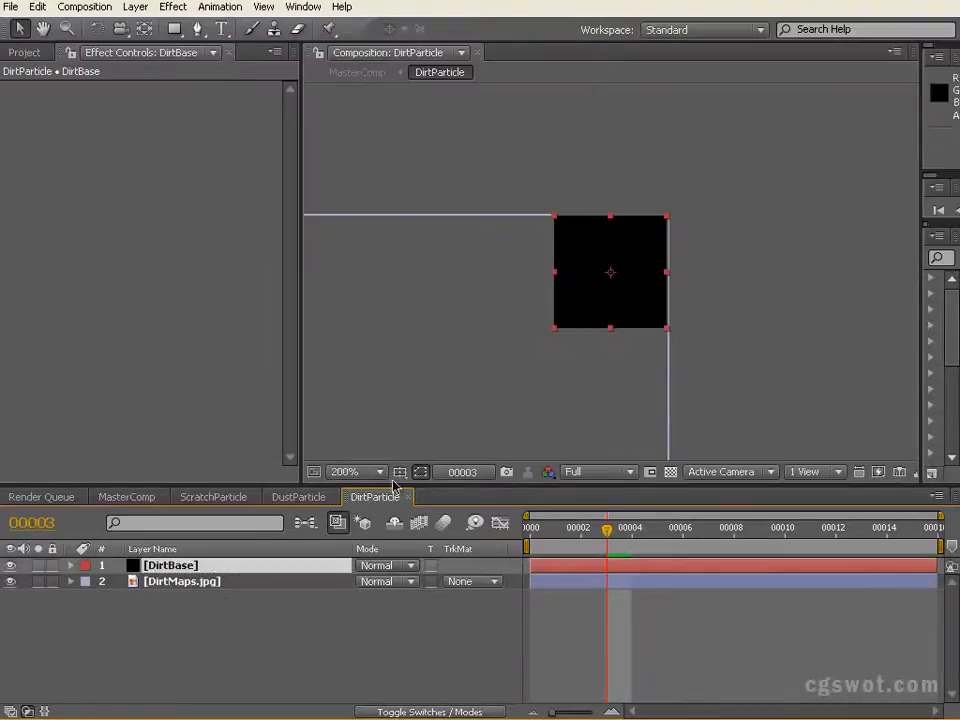
{"action": "left_click_drag", "start_coordinate": [236, 570], "coordinate": [229, 605]}
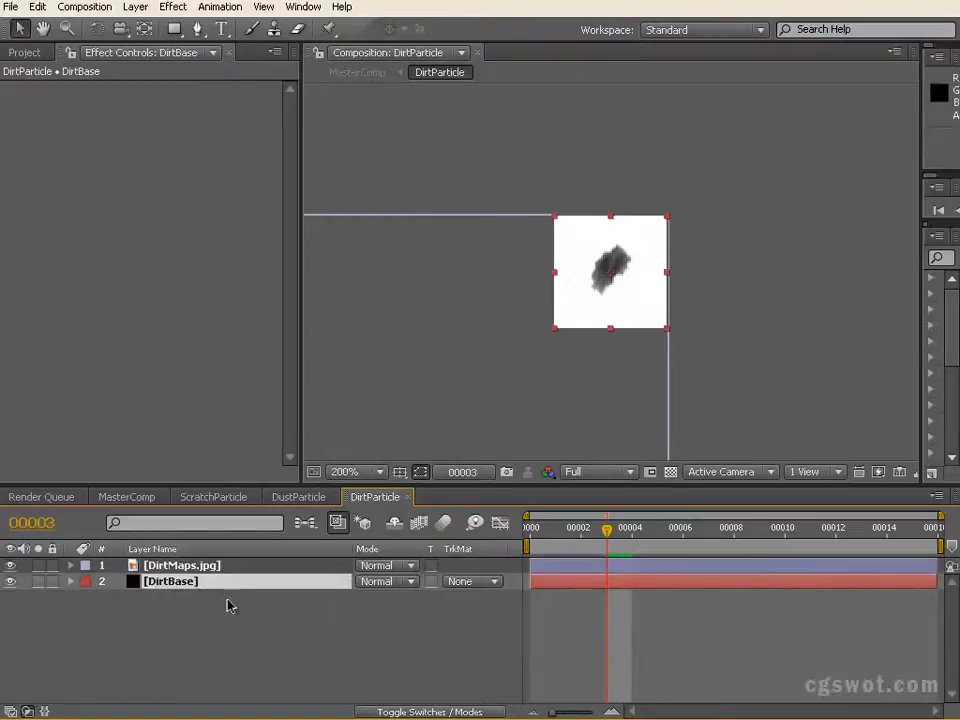
Step: Set DirtBase's track matte to Luma Inverted Matte from DirtMaps.jpg and check the frames against the transparency grid
{"action": "left_click", "coordinate": [494, 582]}
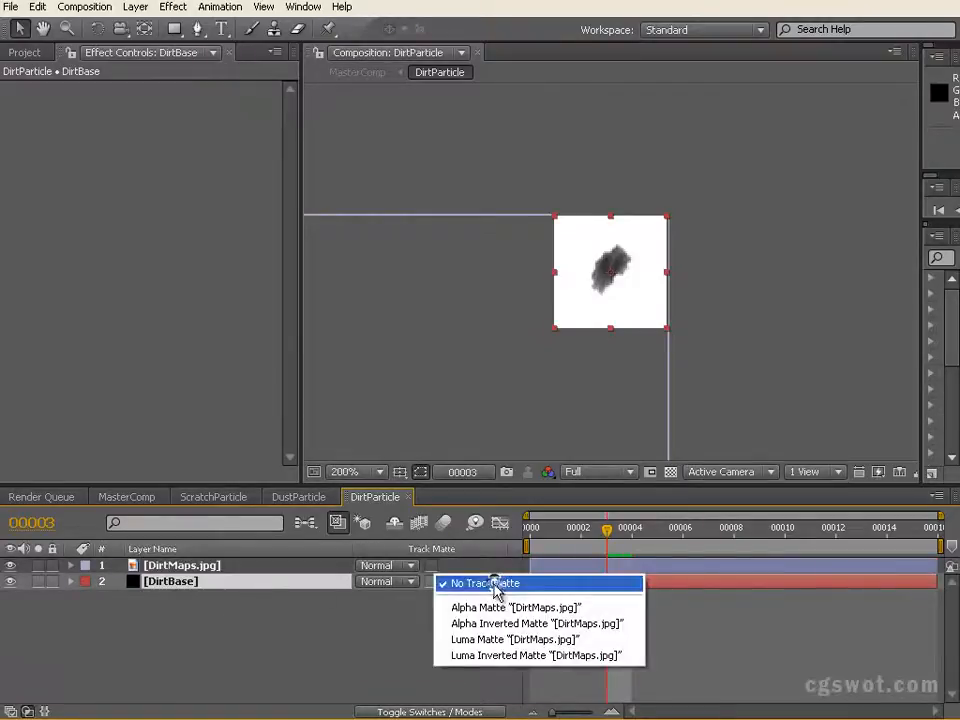
{"action": "left_click", "coordinate": [506, 656]}
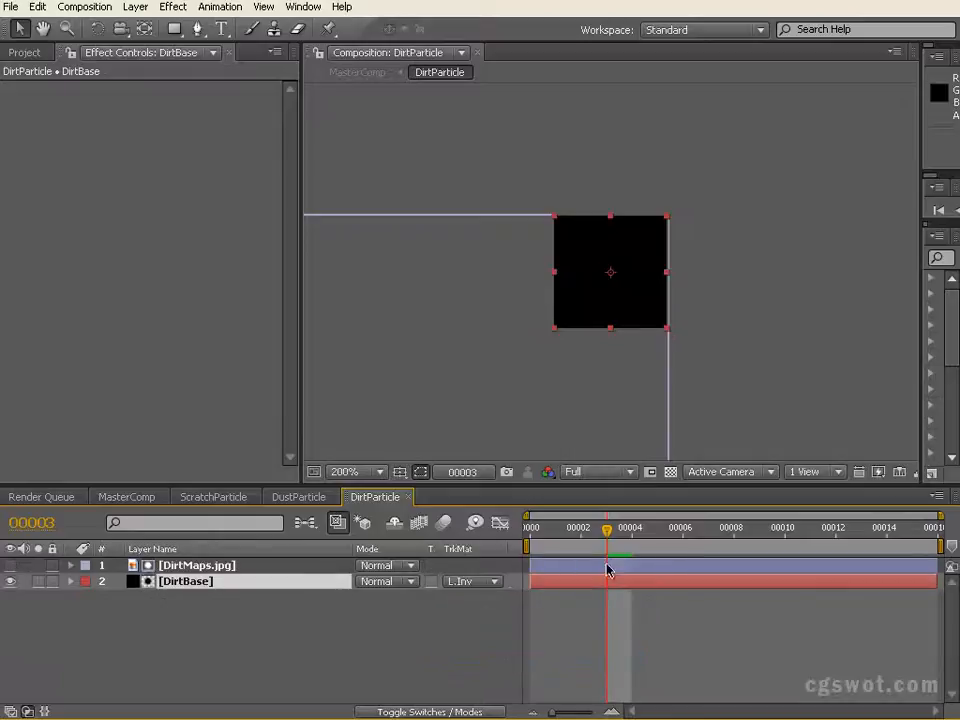
{"action": "left_click", "coordinate": [670, 471]}
{"action": "left_click_drag", "start_coordinate": [652, 530], "coordinate": [609, 536]}
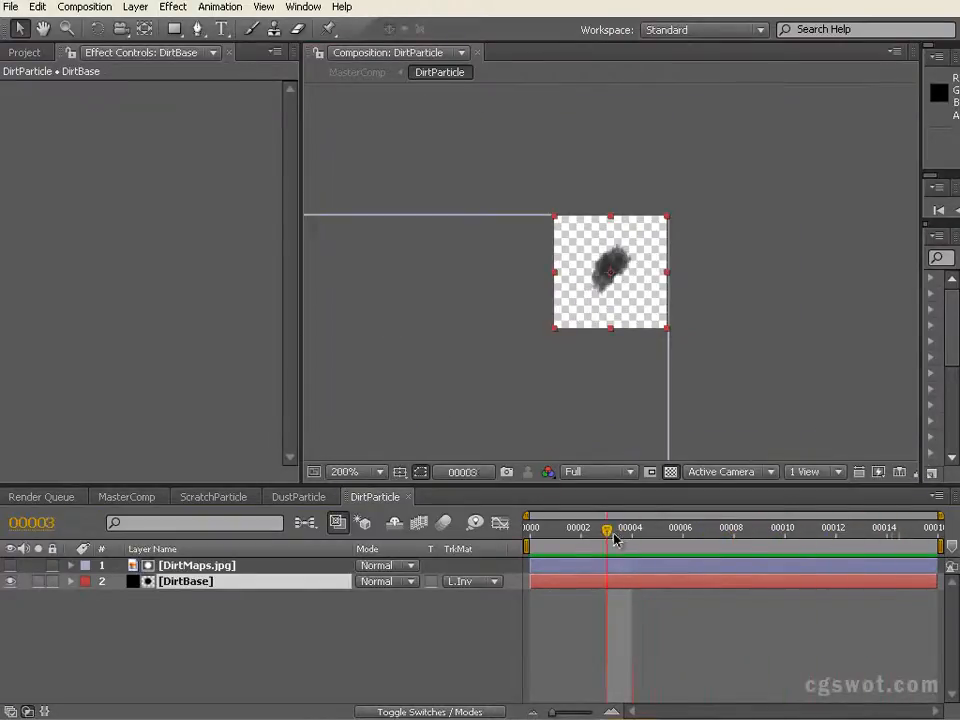
Step: Preview the soloed dirt particles in MasterComp over the transparency grid and scrub to frame 212
{"action": "left_click", "coordinate": [127, 500]}
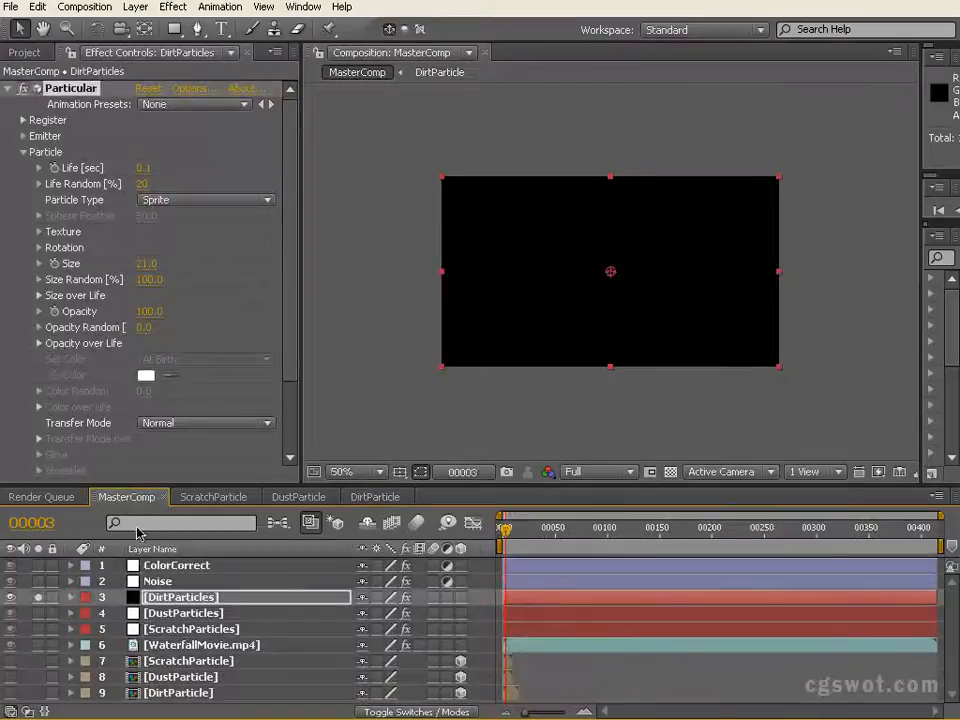
{"action": "left_click", "coordinate": [671, 473]}
{"action": "left_click_drag", "start_coordinate": [507, 532], "coordinate": [471, 531]}
{"action": "left_click_drag", "start_coordinate": [535, 533], "coordinate": [448, 525]}
{"action": "key", "text": "KP_0"}
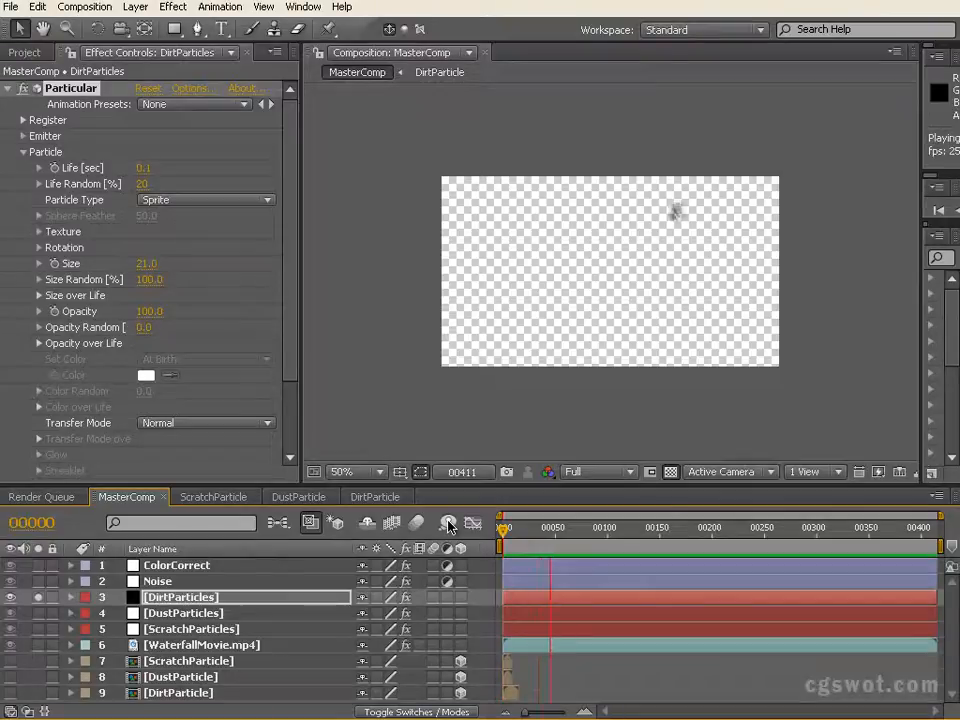
{"action": "key", "text": "space"}
{"action": "left_click_drag", "start_coordinate": [540, 527], "coordinate": [705, 540]}
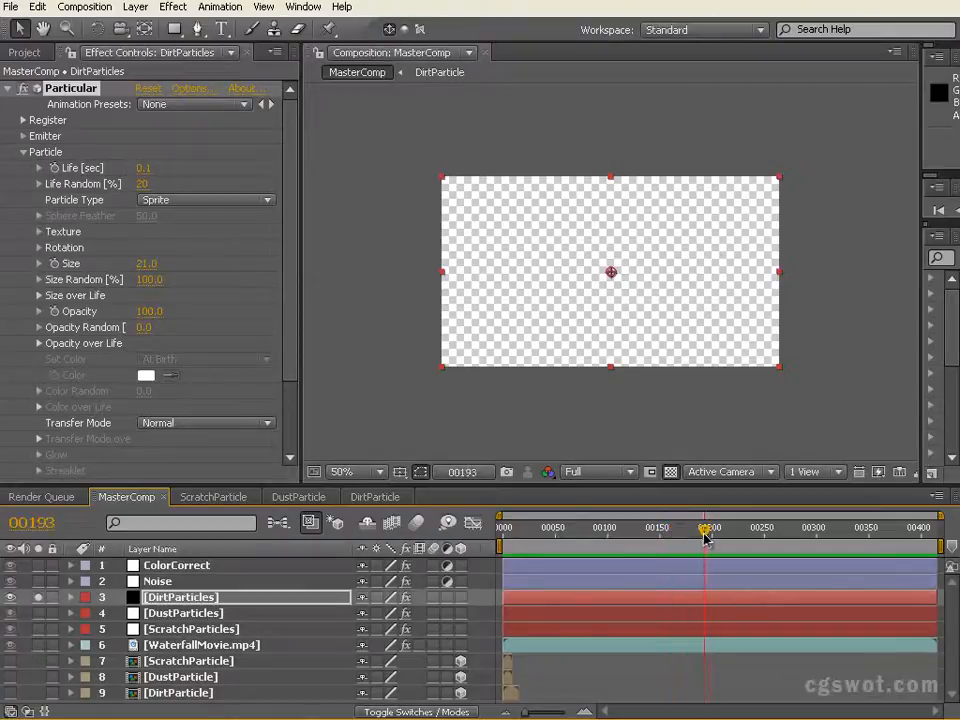
{"action": "left_click_drag", "start_coordinate": [728, 537], "coordinate": [711, 535]}
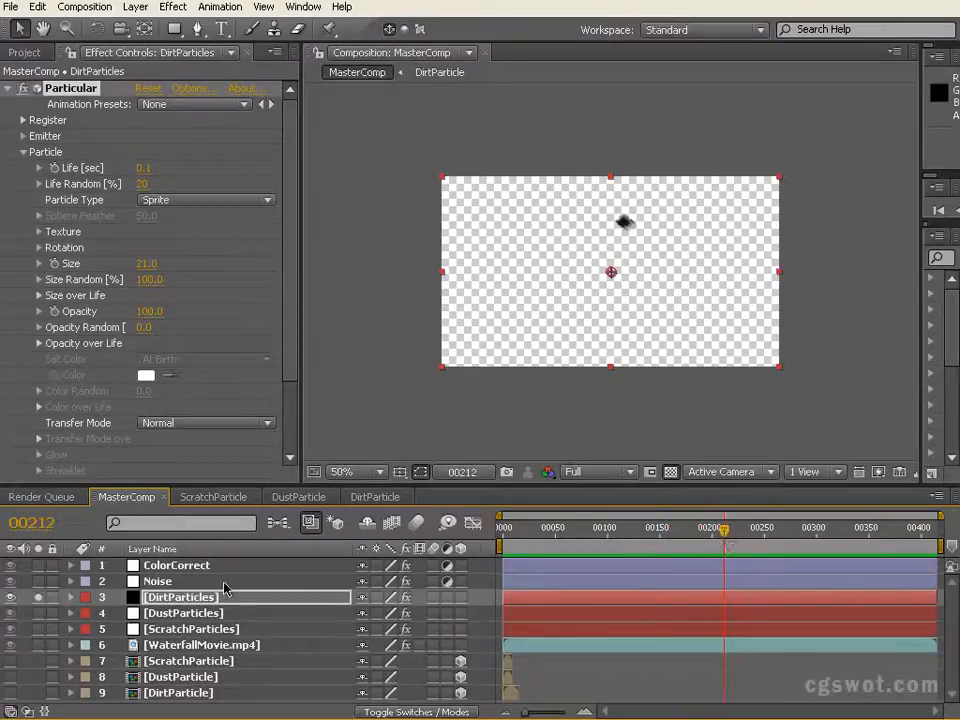
Step: Turn off solo on the DirtParticles layer in MasterComp and set its blending mode to Overlay
{"action": "left_click", "coordinate": [38, 597]}
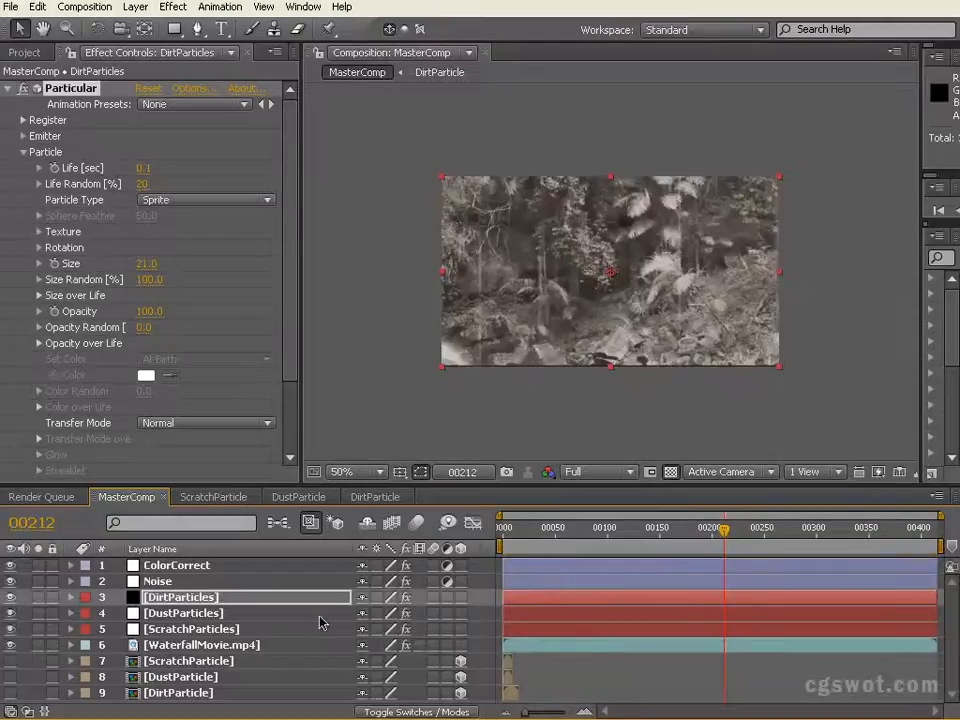
{"action": "scroll", "coordinate": [611, 268], "scroll_direction": "up", "scroll_amount": 2}
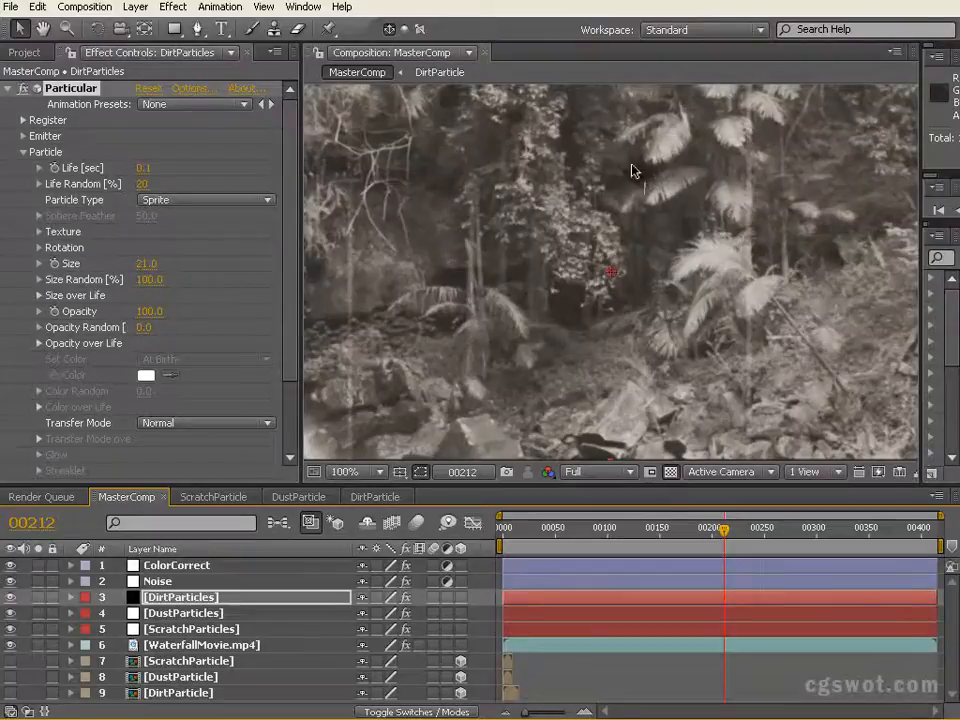
{"action": "left_click", "coordinate": [403, 712]}
{"action": "left_click", "coordinate": [412, 601]}
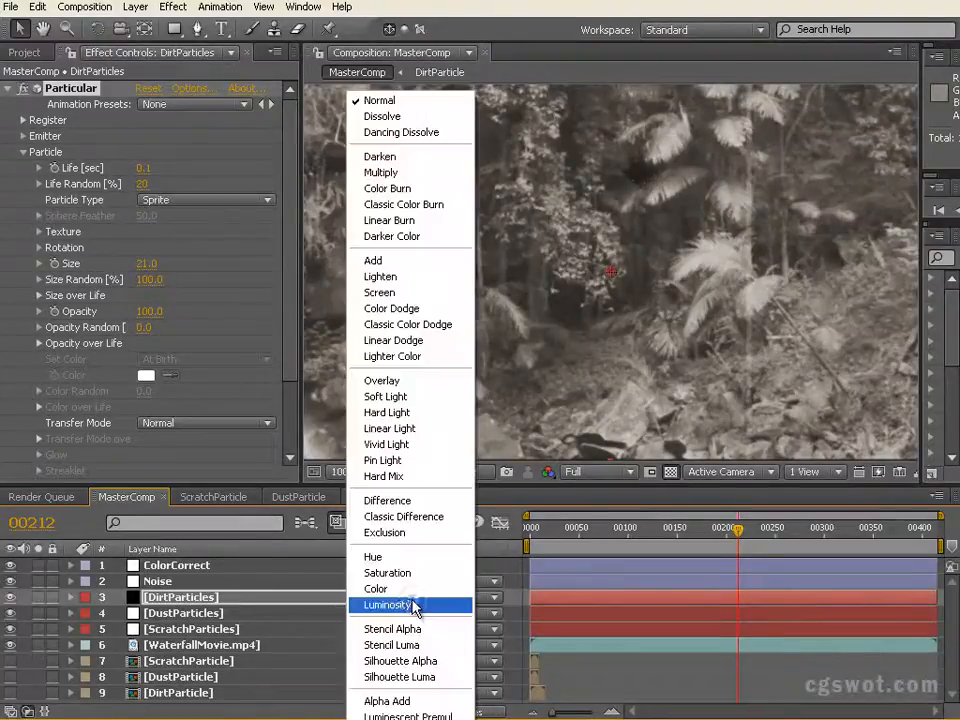
{"action": "left_click", "coordinate": [419, 387]}
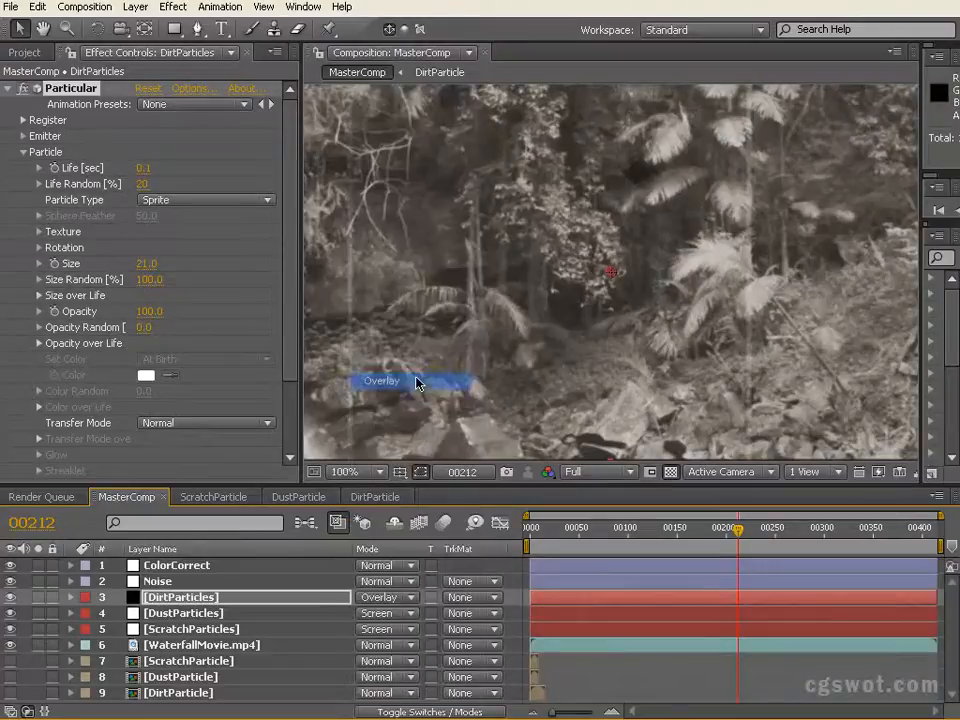
Step: Preview MasterComp from frame 0 with the view fit up to 100%, checking the dirt over the waterfall footage, and return to frame 10
{"action": "left_click_drag", "start_coordinate": [641, 536], "coordinate": [518, 540]}
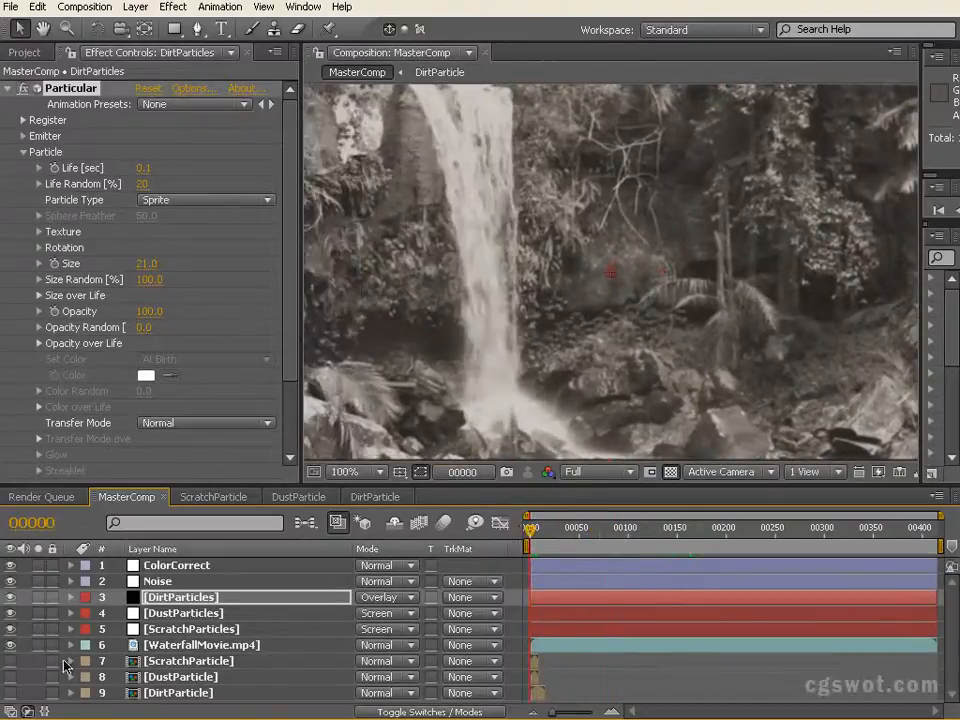
{"action": "left_click_drag", "start_coordinate": [640, 531], "coordinate": [510, 532]}
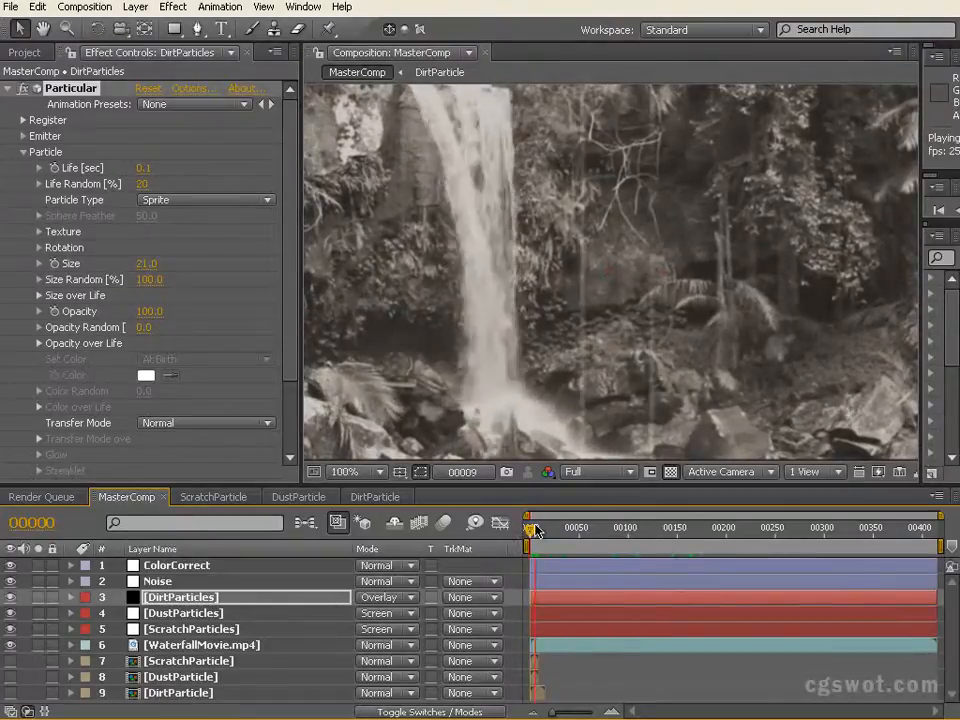
{"action": "left_click", "coordinate": [381, 473]}
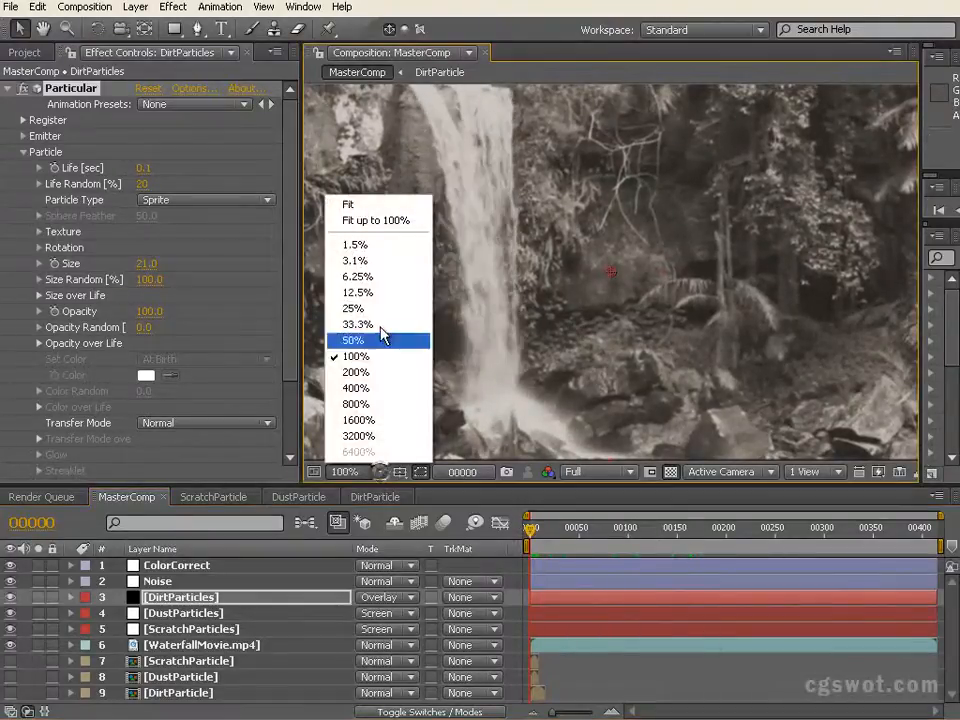
{"action": "left_click", "coordinate": [400, 221]}
{"action": "key", "text": "space"}
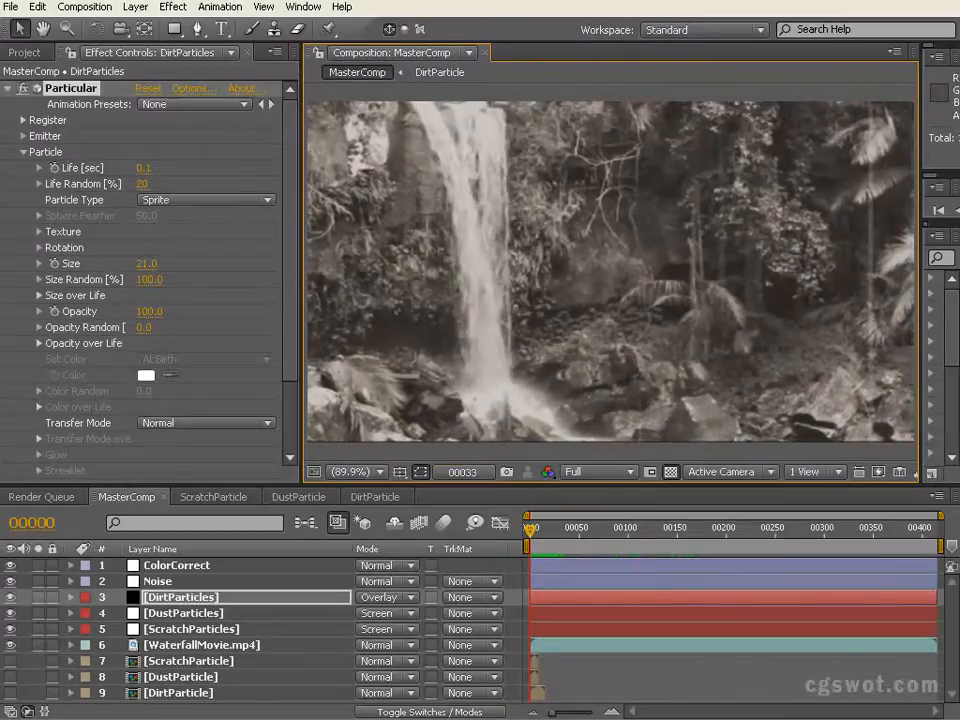
{"action": "key", "text": "space"}
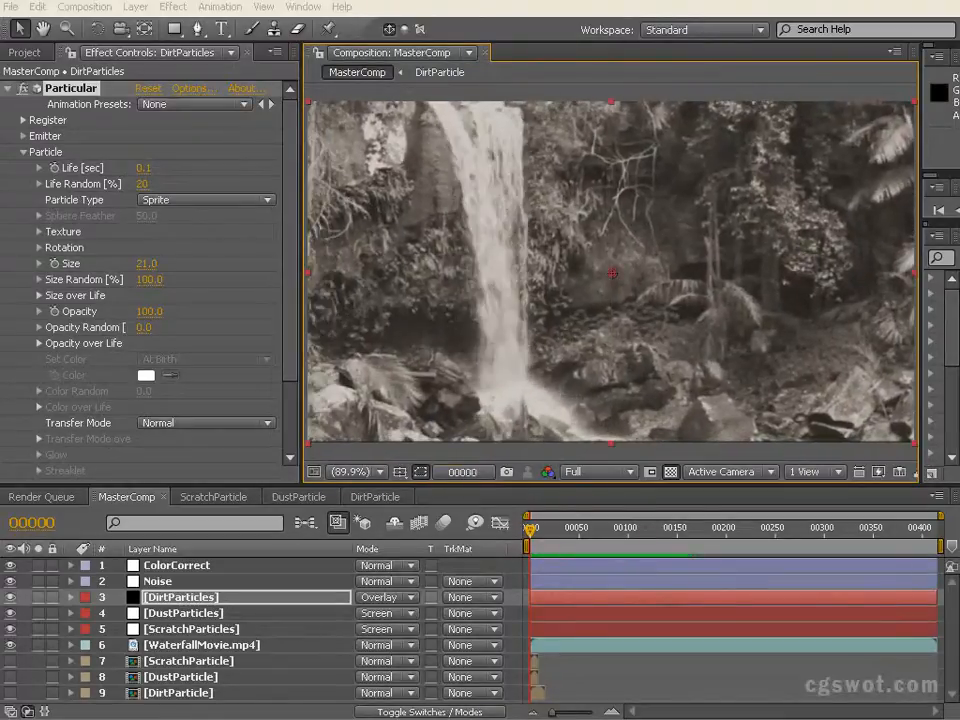
{"action": "key", "text": "space"}
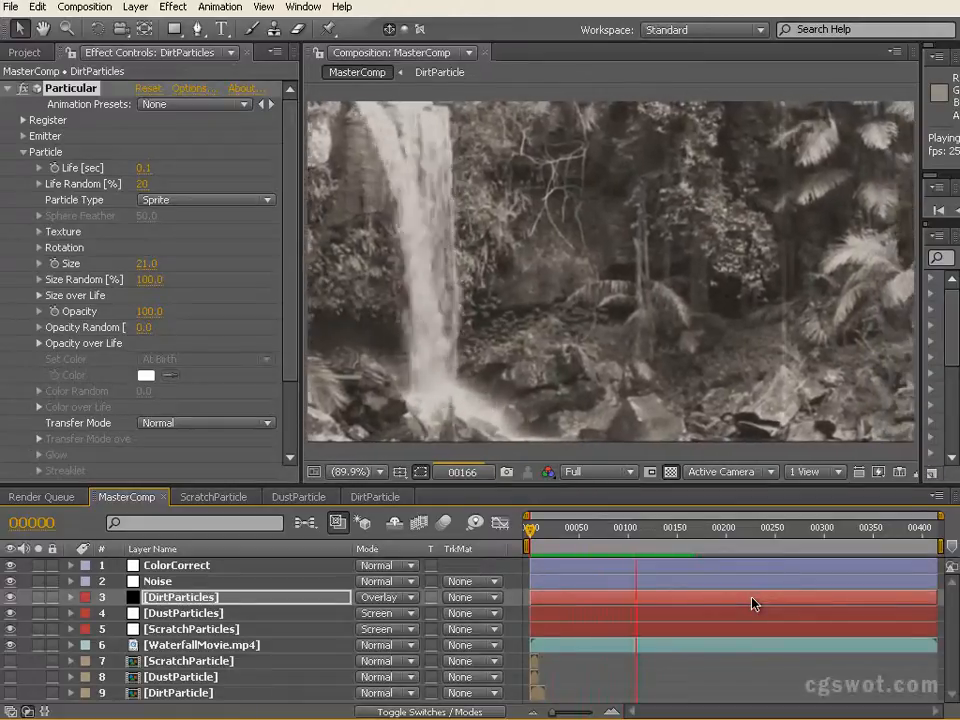
{"action": "left_click", "coordinate": [636, 537]}
{"action": "left_click_drag", "start_coordinate": [636, 537], "coordinate": [540, 531]}
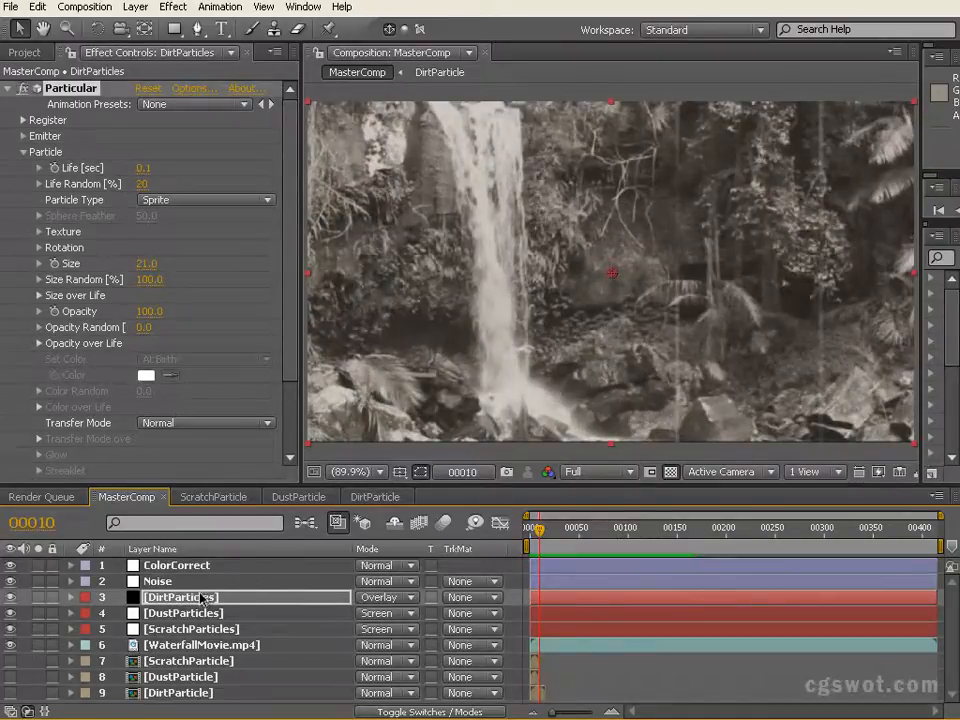
Step: Apply Fast Blur to the DirtParticles layer with Blurriness 2.0 and Repeat Edge Pixels enabled, and check the result at frame 84
{"action": "left_click", "coordinate": [8, 90]}
{"action": "right_click", "coordinate": [90, 146]}
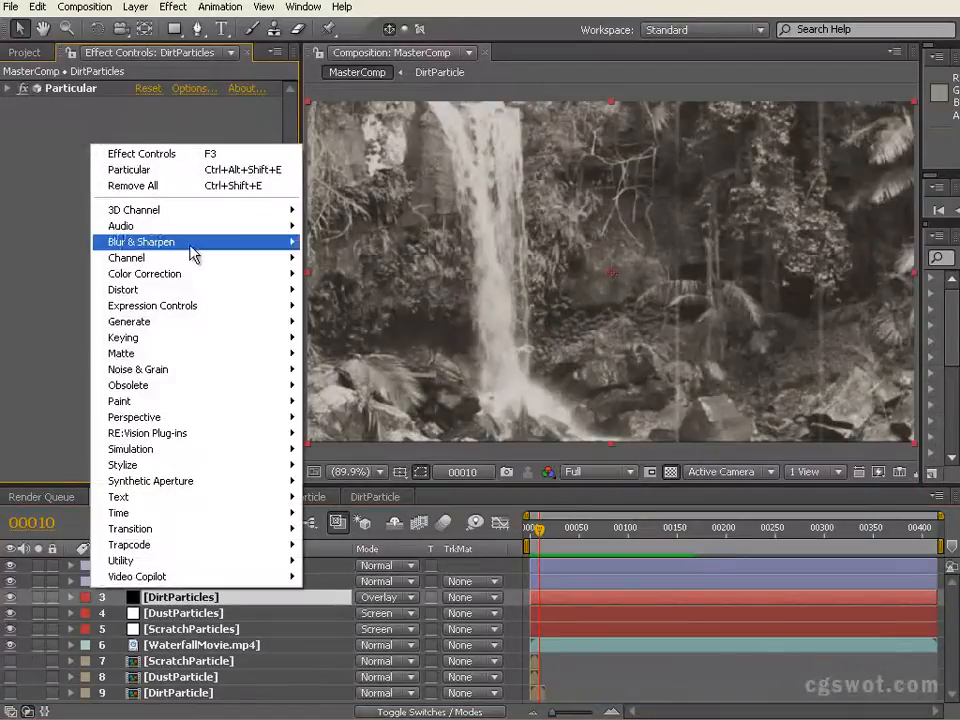
{"action": "mouse_move", "coordinate": [193, 255]}
{"action": "left_click", "coordinate": [360, 371]}
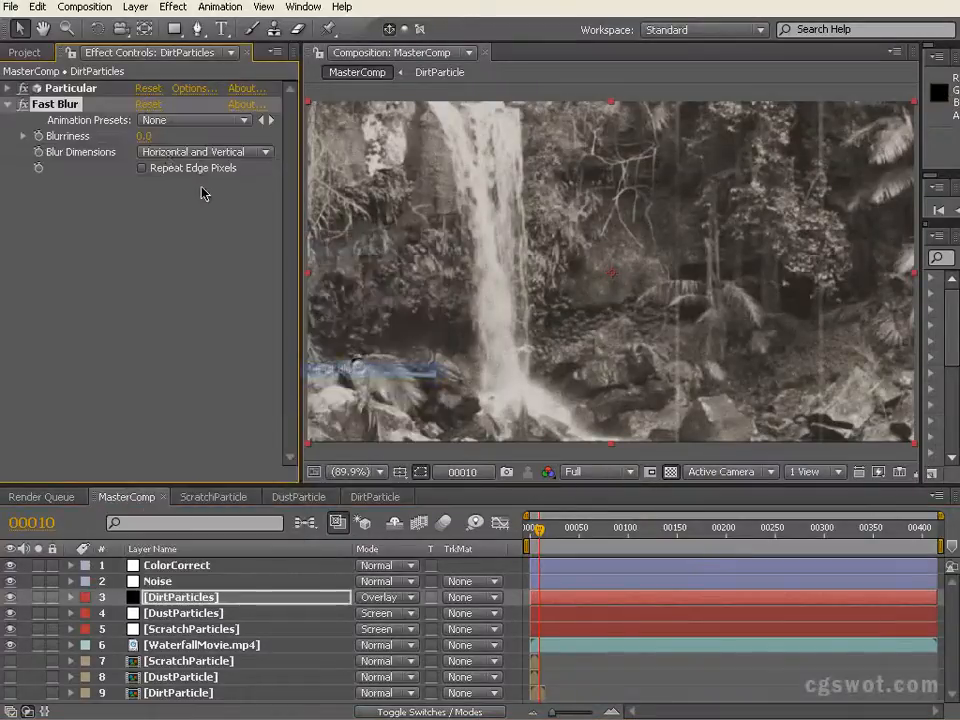
{"action": "left_click", "coordinate": [143, 136]}
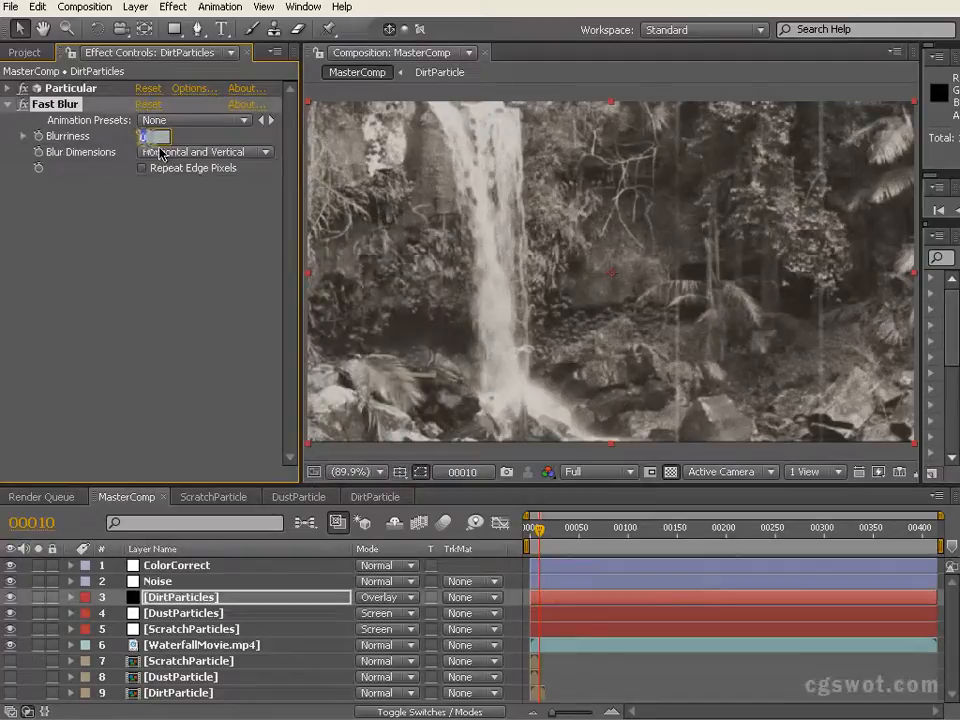
{"action": "key", "text": "Return"}
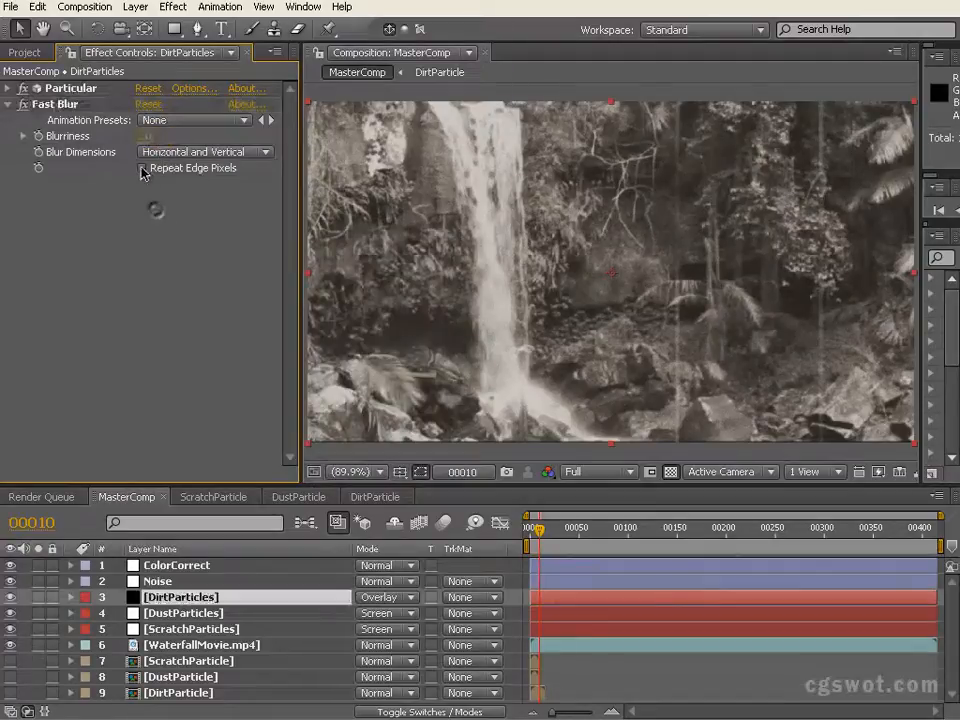
{"action": "left_click", "coordinate": [142, 168]}
{"action": "left_click_drag", "start_coordinate": [583, 527], "coordinate": [612, 533]}
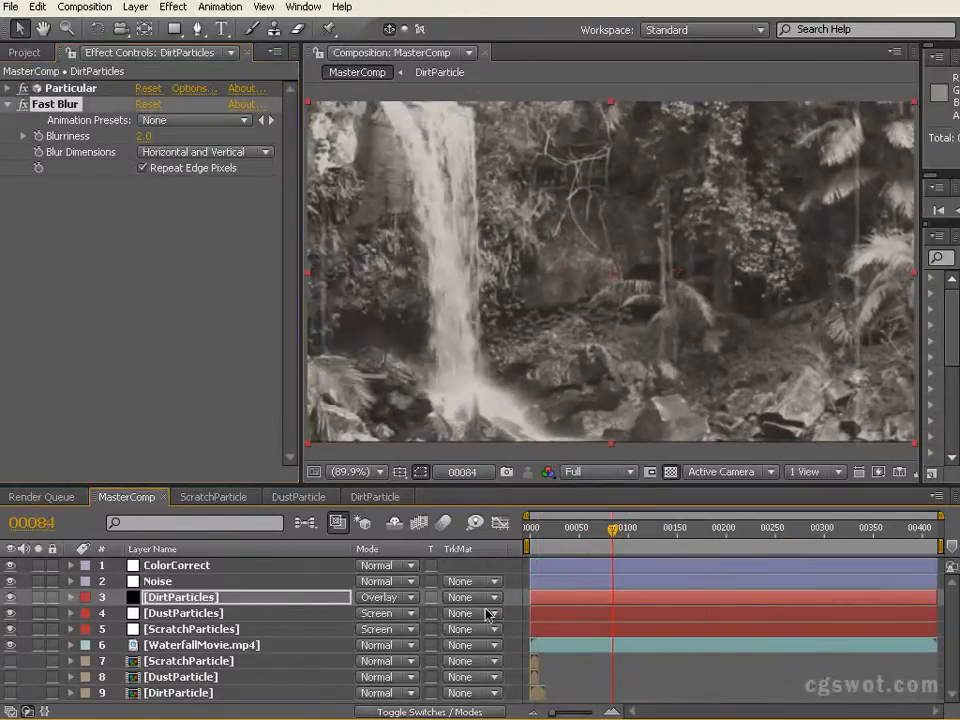
Step: Create a black comp-size 720 × 406 px solid named VignettAnim above the ColorCorrect layer
{"action": "left_click", "coordinate": [222, 570]}
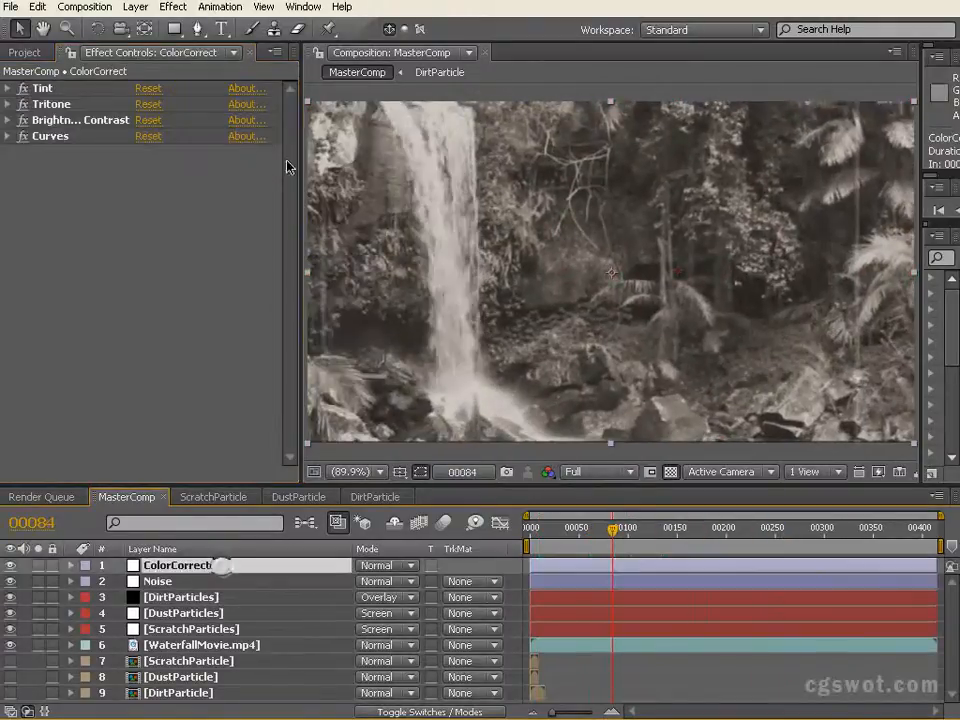
{"action": "left_click", "coordinate": [135, 7]}
{"action": "mouse_move", "coordinate": [165, 30]}
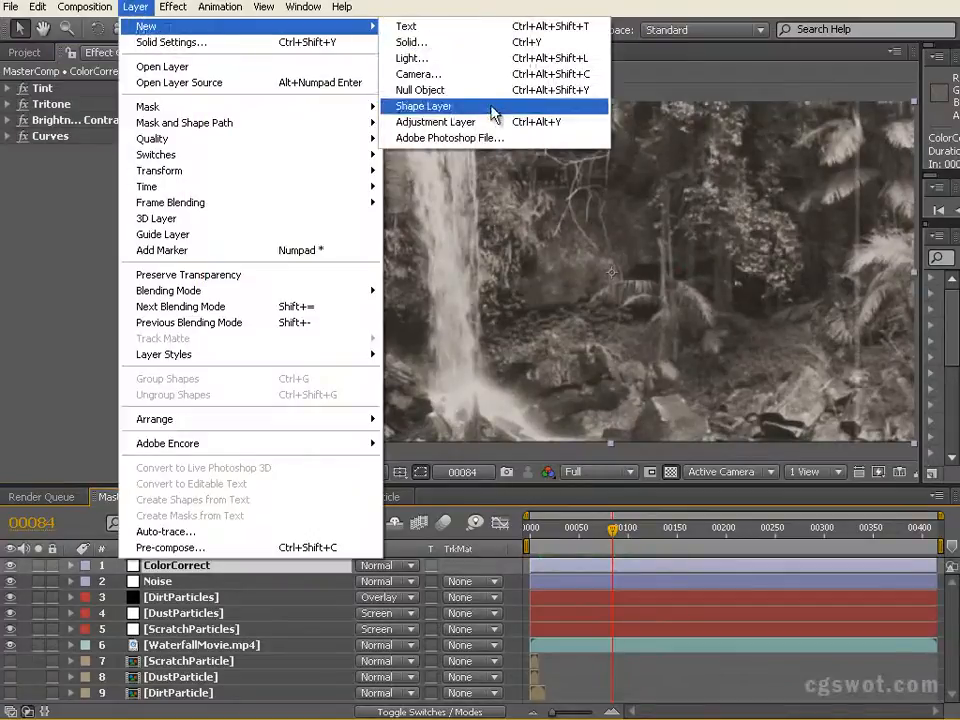
{"action": "left_click", "coordinate": [478, 42]}
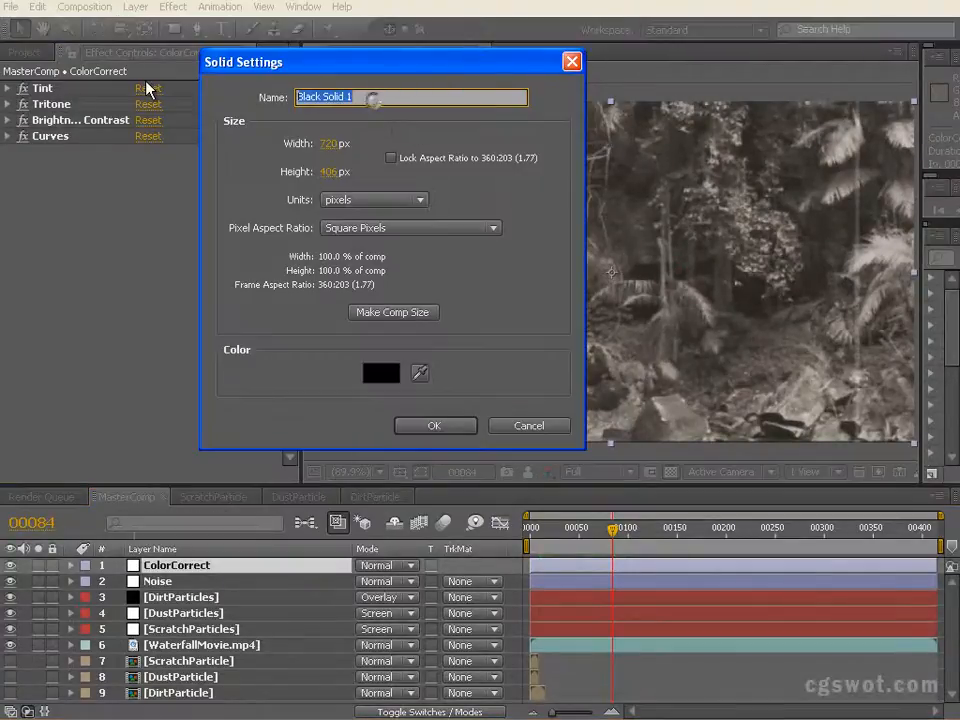
{"action": "type", "text": "VignettAnim"}
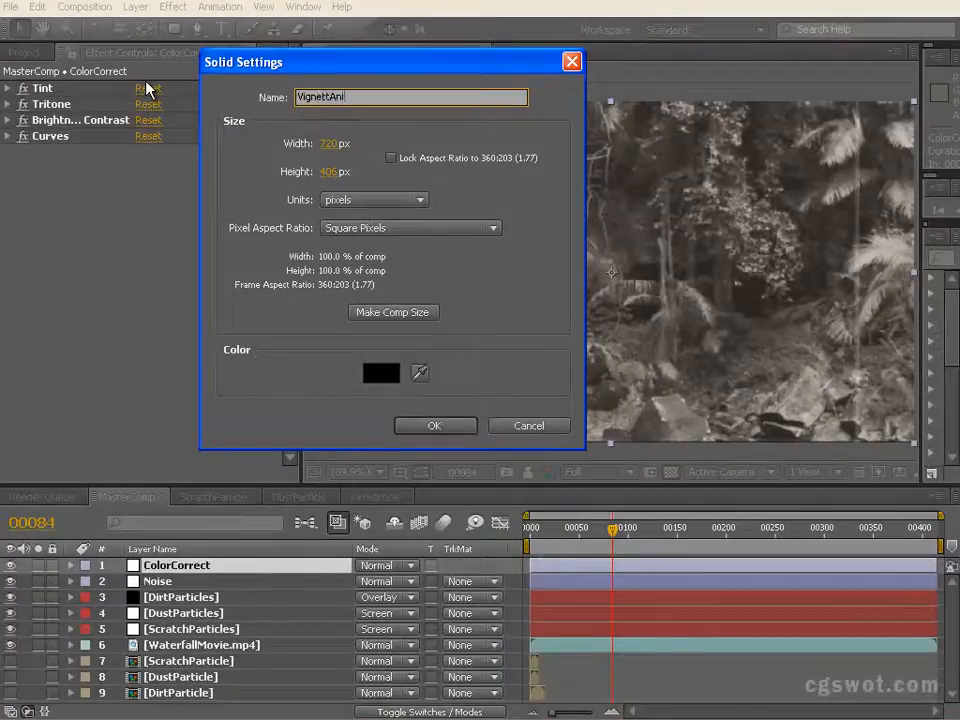
{"action": "left_click", "coordinate": [462, 430]}
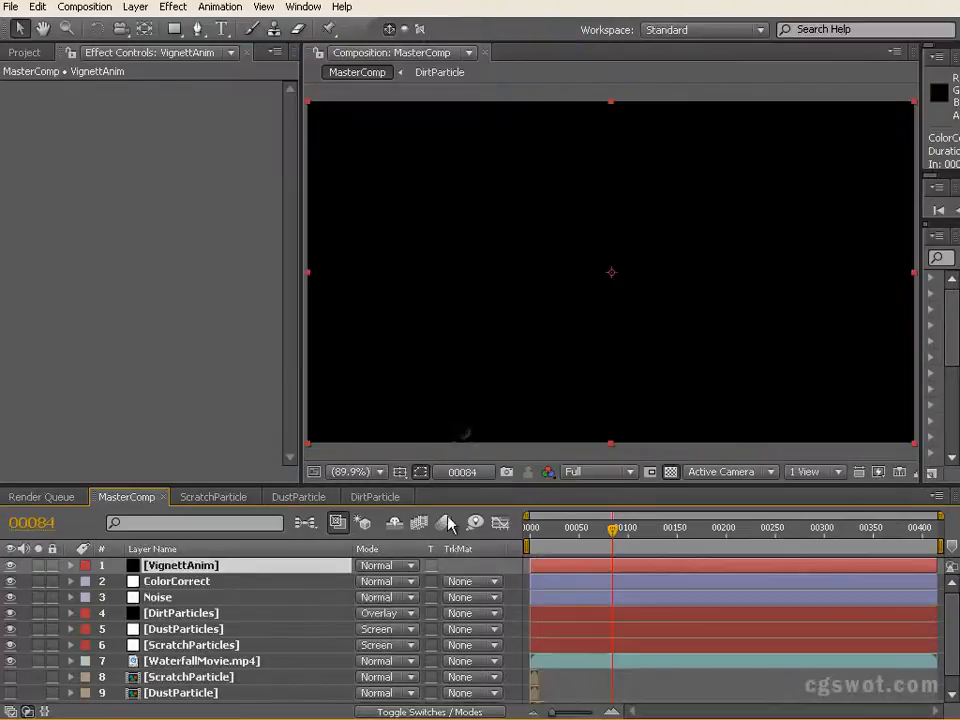
Step: Add an elliptical mask that fills the whole VignettAnim layer and invert it
{"action": "left_click_drag", "start_coordinate": [174, 29], "coordinate": [244, 69]}
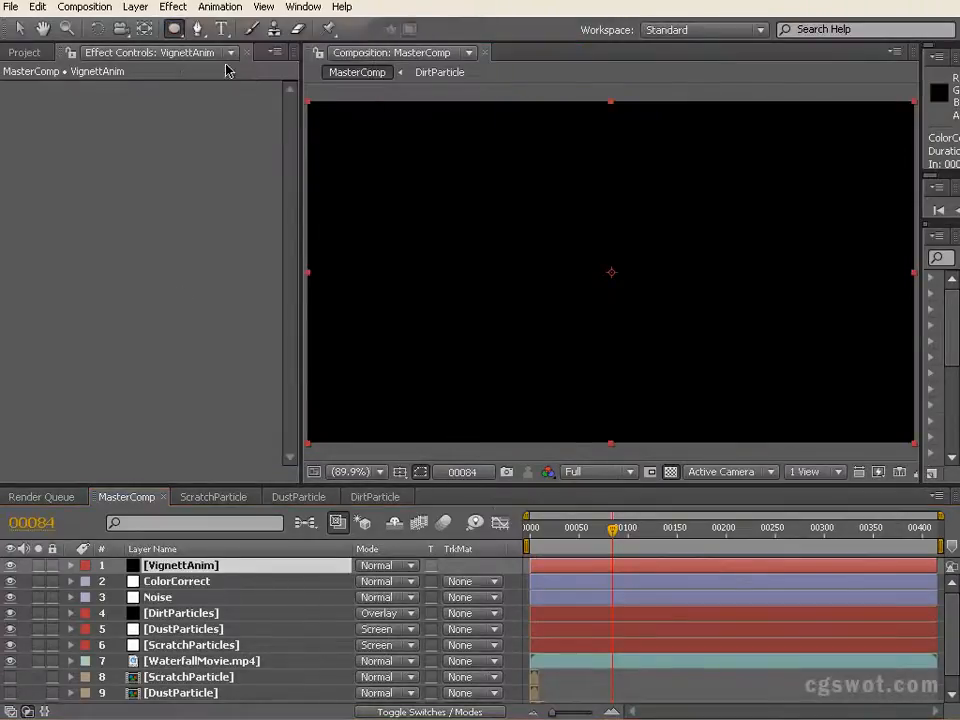
{"action": "double_click", "coordinate": [175, 29]}
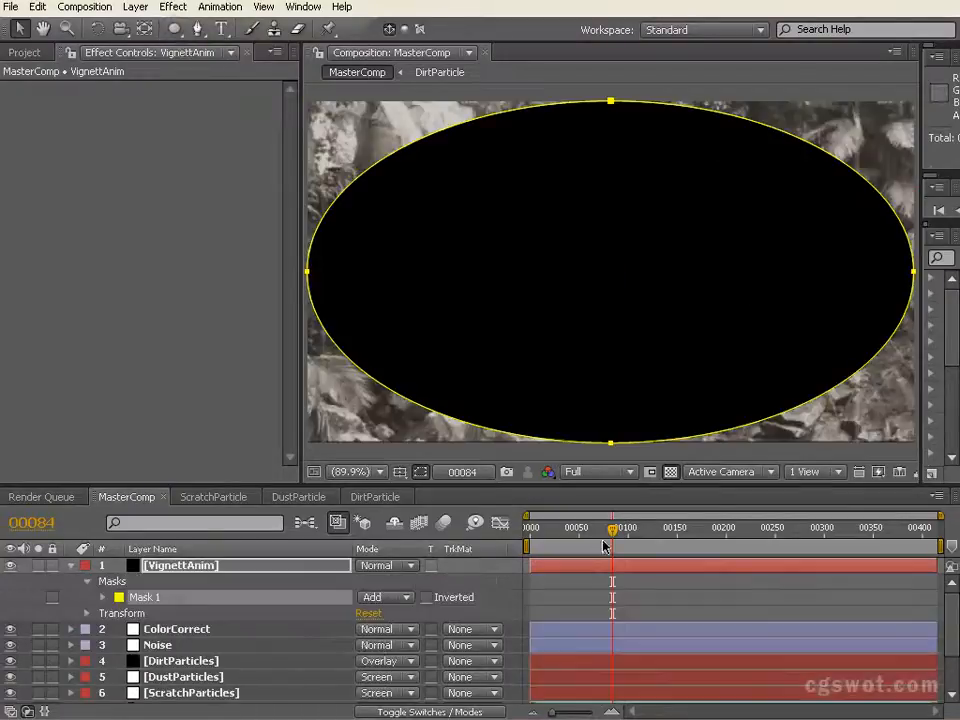
{"action": "key", "text": "v"}
{"action": "key", "text": "period"}
{"action": "key", "text": "comma"}
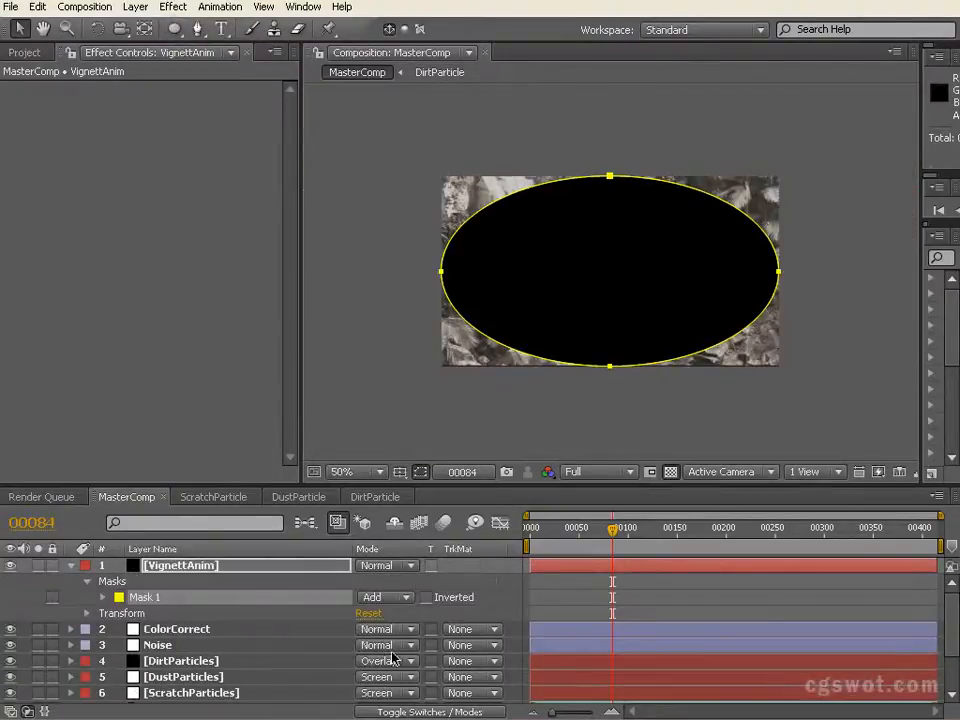
{"action": "left_click", "coordinate": [426, 598]}
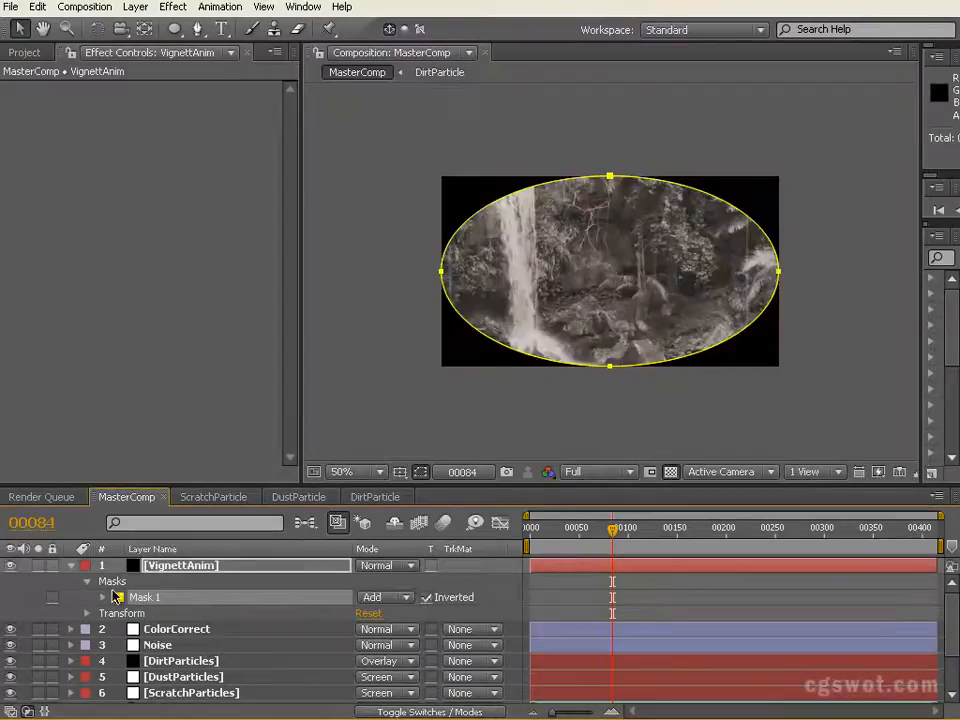
Step: Set the VignettAnim mask's feather to 85 pixels and its expansion to 15 pixels
{"action": "left_click", "coordinate": [105, 598]}
{"action": "left_click_drag", "start_coordinate": [380, 629], "coordinate": [506, 630]}
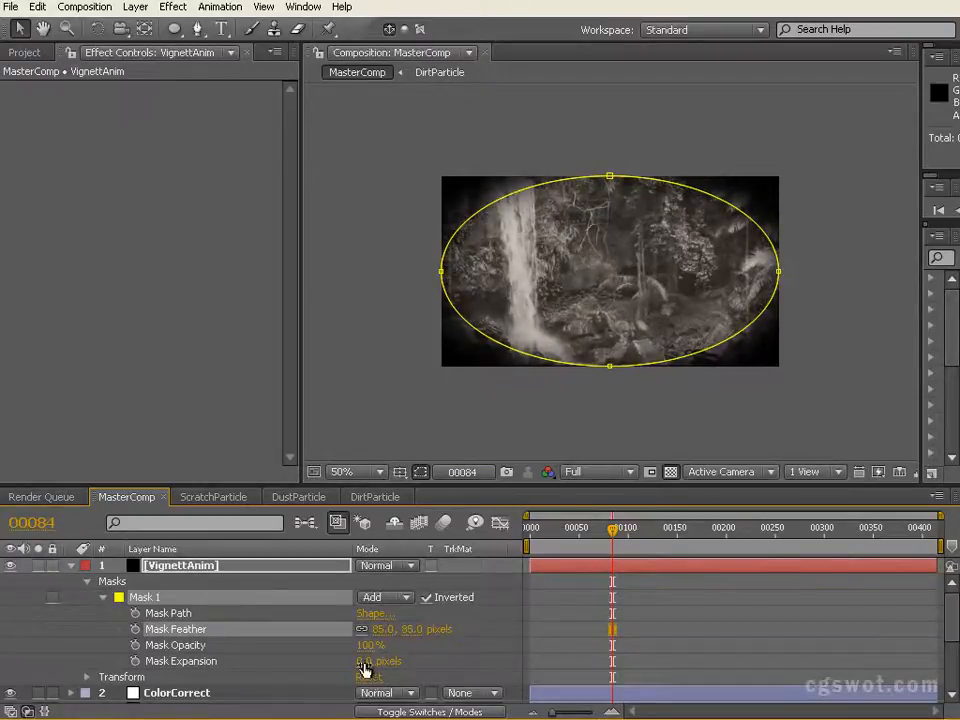
{"action": "left_click_drag", "start_coordinate": [362, 661], "coordinate": [384, 661]}
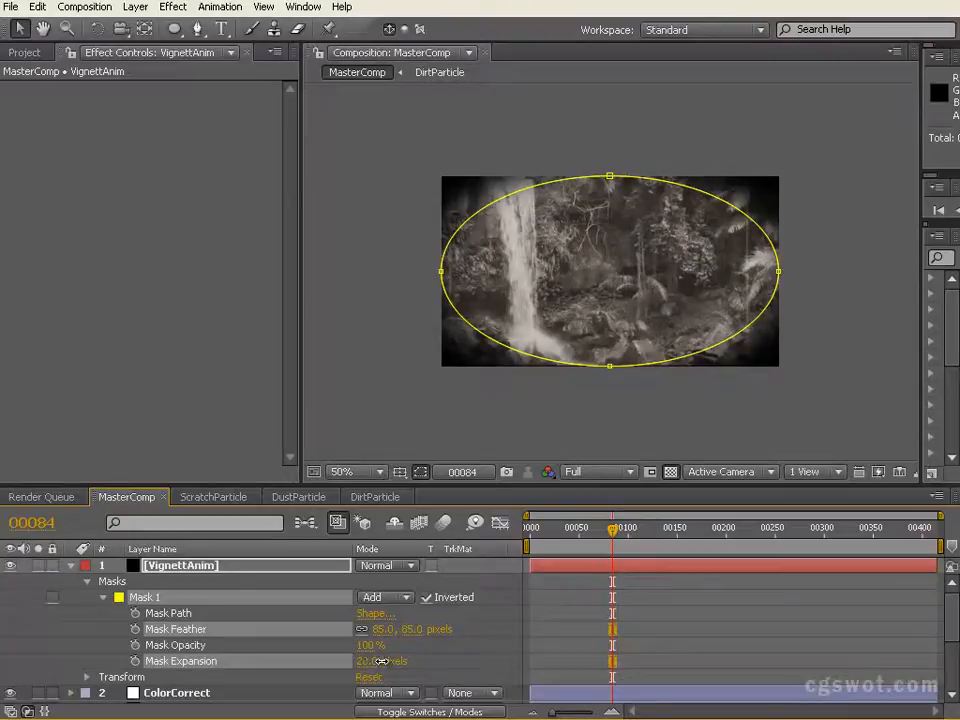
{"action": "left_click_drag", "start_coordinate": [381, 661], "coordinate": [382, 660]}
{"action": "left_click", "coordinate": [378, 662]}
{"action": "left_click", "coordinate": [365, 661]}
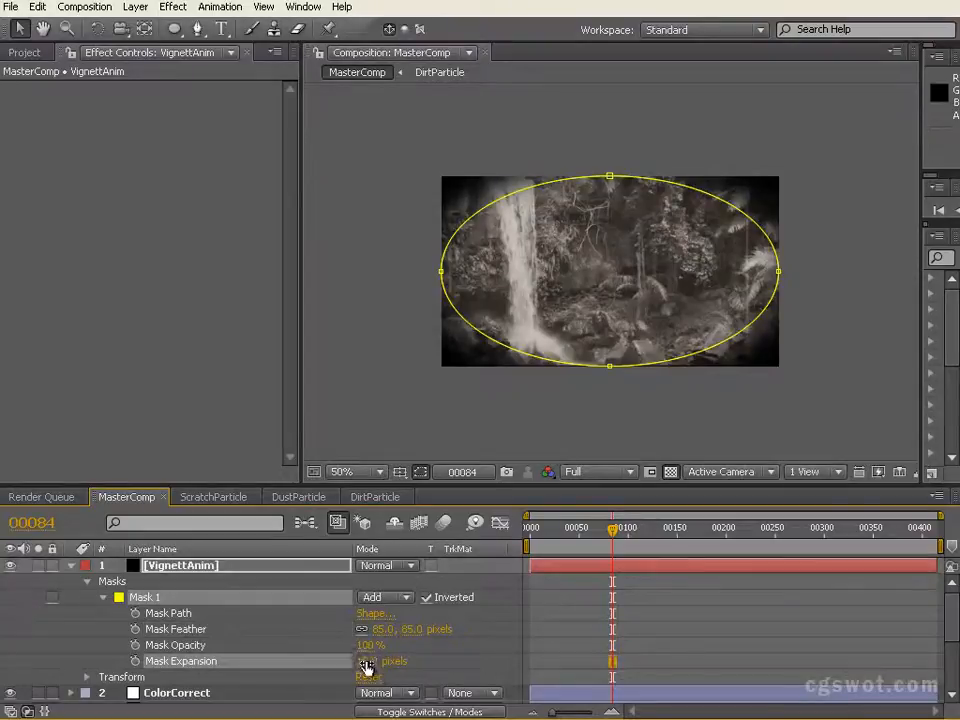
{"action": "type", "text": "15"}
{"action": "left_click", "coordinate": [453, 663]}
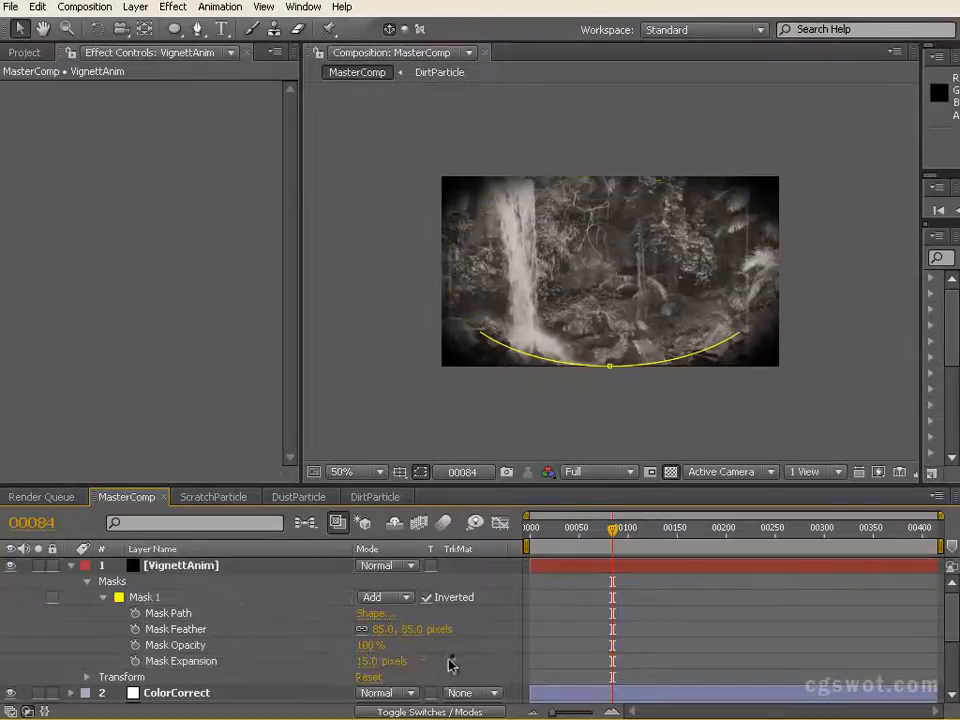
Step: Enable keyframing of the VignettAnim mask's expansion at frame 0
{"action": "left_click_drag", "start_coordinate": [618, 534], "coordinate": [528, 533]}
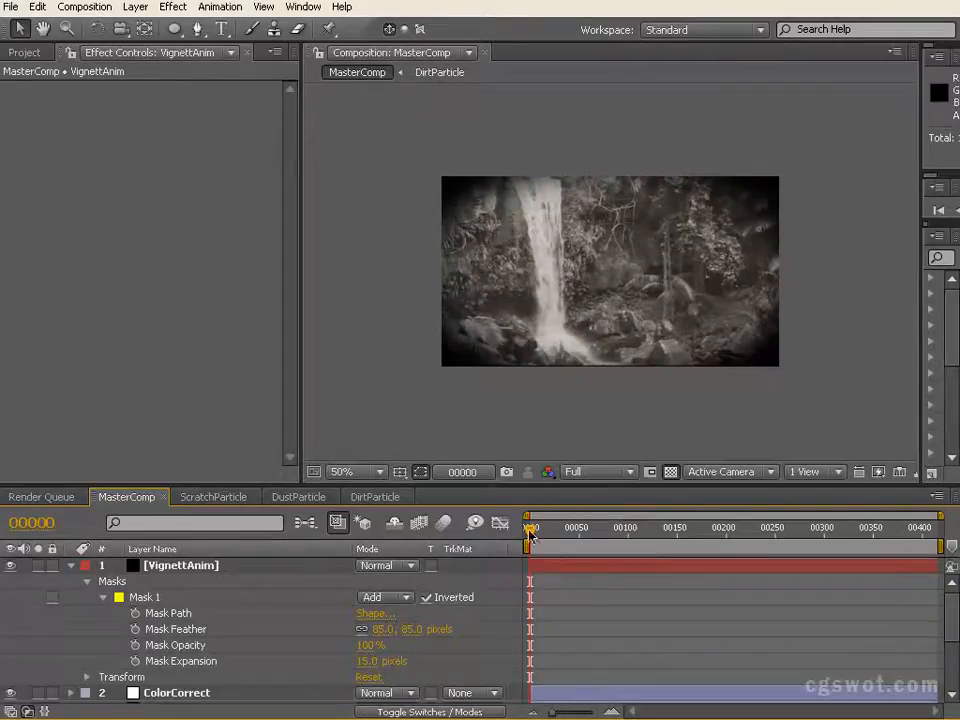
{"action": "key", "text": "period"}
{"action": "key", "text": "comma"}
{"action": "left_click", "coordinate": [135, 661]}
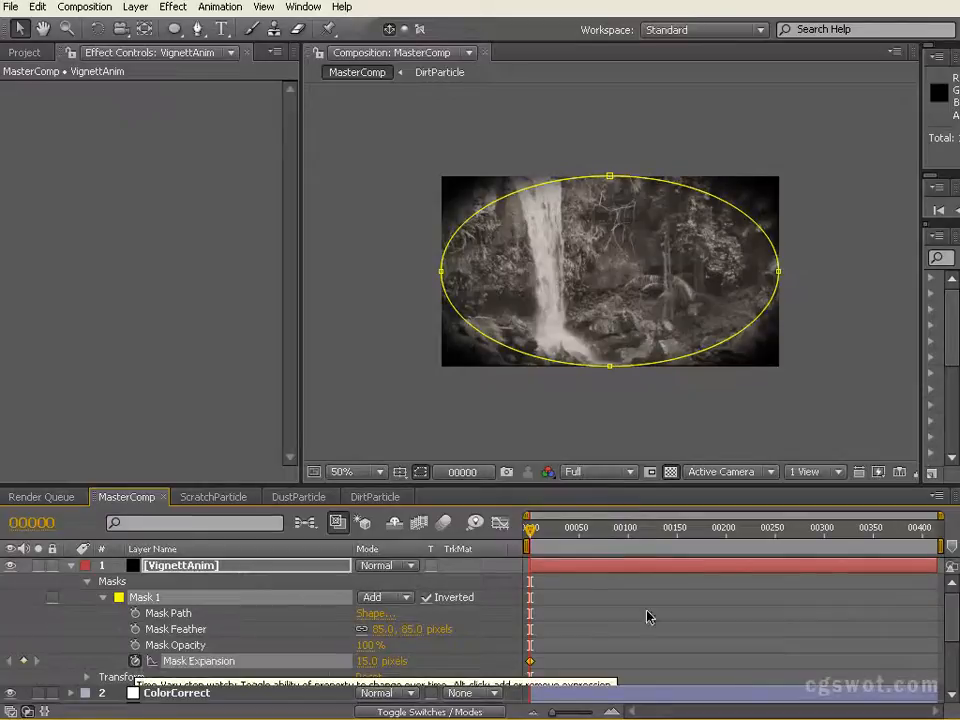
Step: Add a mask expansion keyframe of 25 pixels at frame 4 on the VignettAnim mask
{"action": "key", "text": "equal"}
{"action": "key", "text": "equal"}
{"action": "key", "text": "equal"}
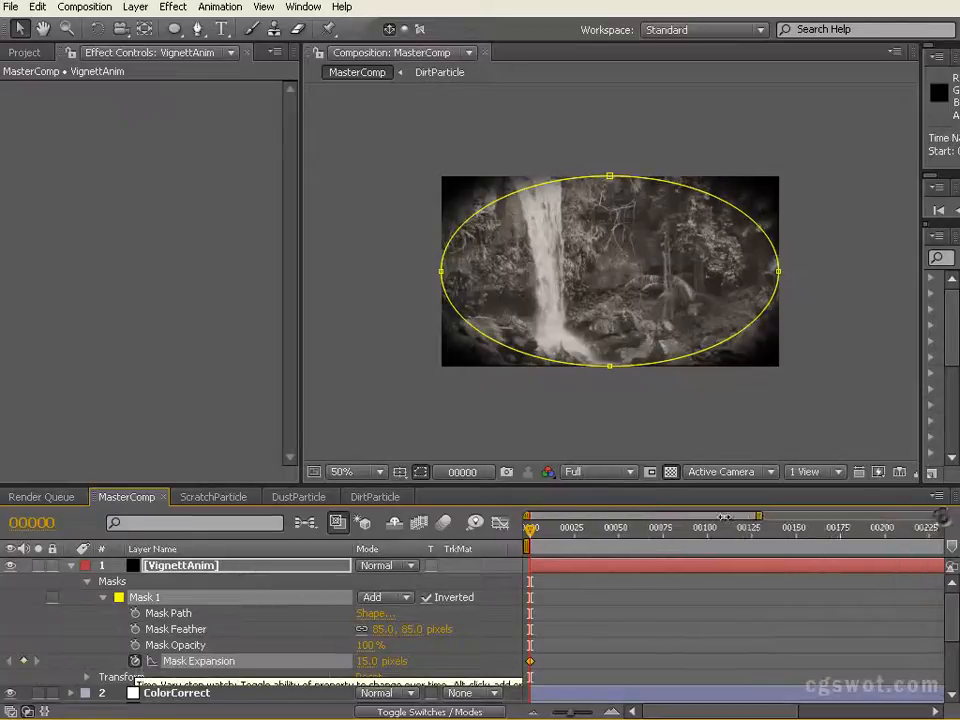
{"action": "left_click_drag", "start_coordinate": [530, 527], "coordinate": [551, 529]}
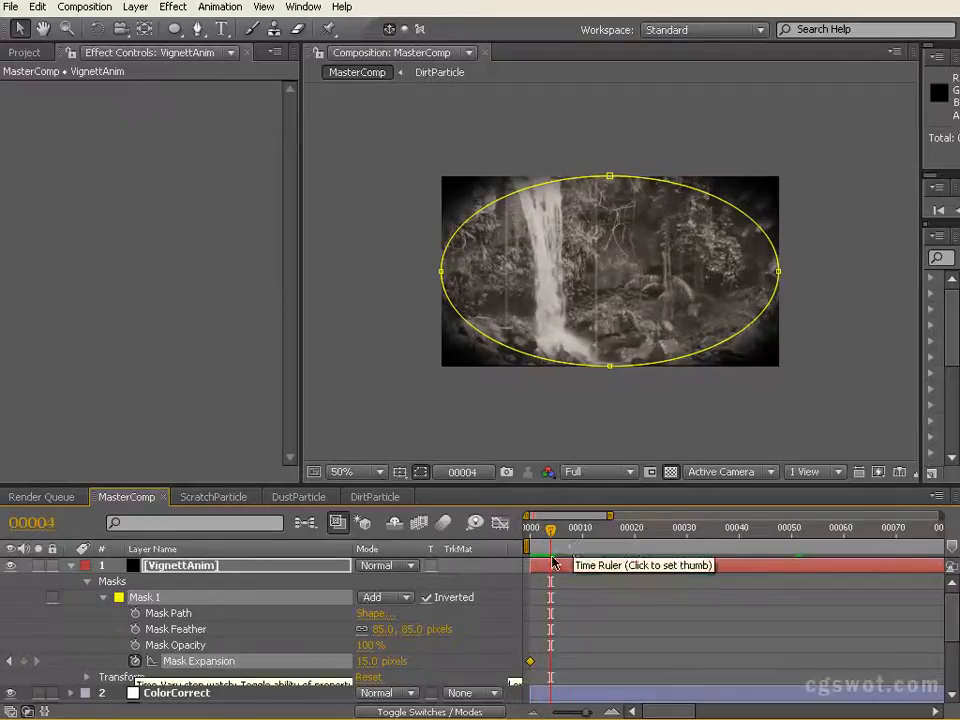
{"action": "left_click_drag", "start_coordinate": [368, 661], "coordinate": [390, 662]}
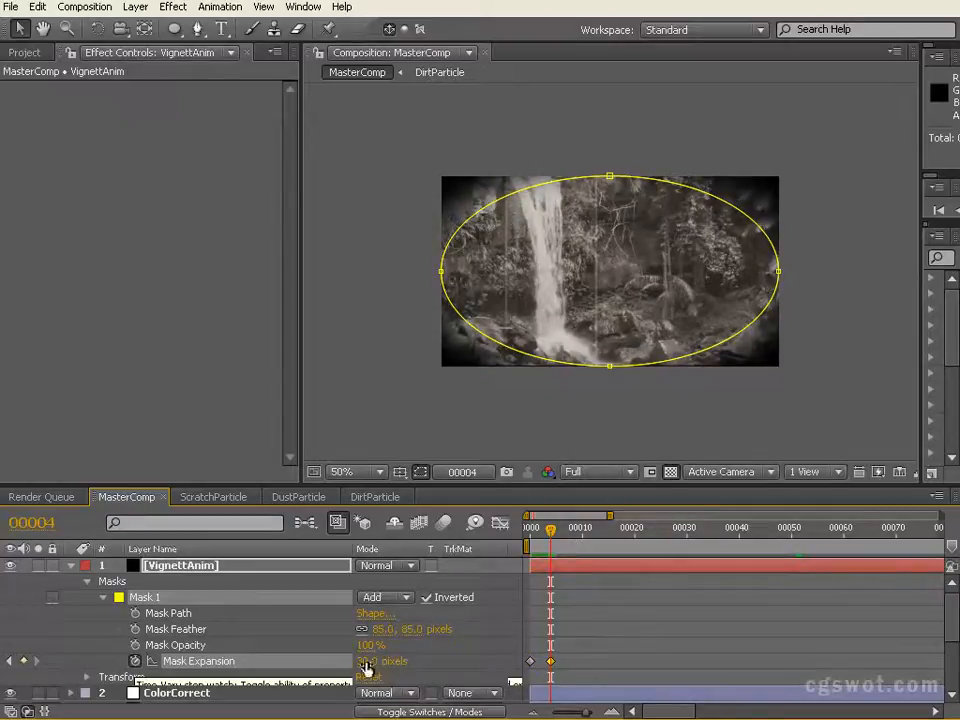
{"action": "left_click", "coordinate": [367, 663]}
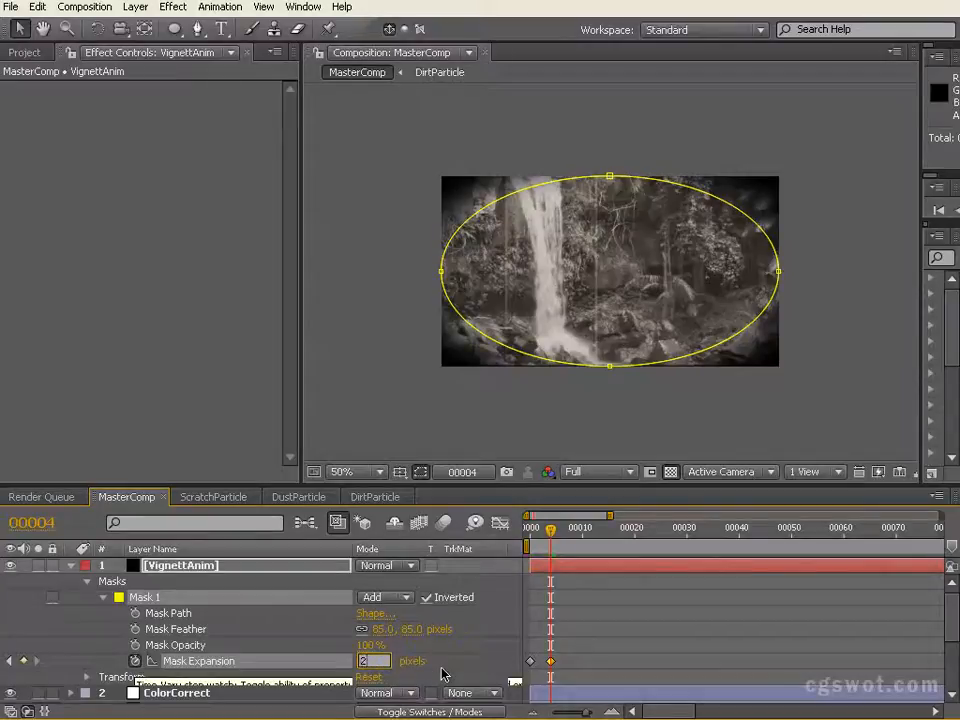
{"action": "type", "text": "25"}
{"action": "mouse_move", "coordinate": [553, 535]}
{"action": "left_mouse_down"}
{"action": "mouse_move", "coordinate": [531, 531]}
{"action": "mouse_move", "coordinate": [550, 535]}
{"action": "left_mouse_up"}
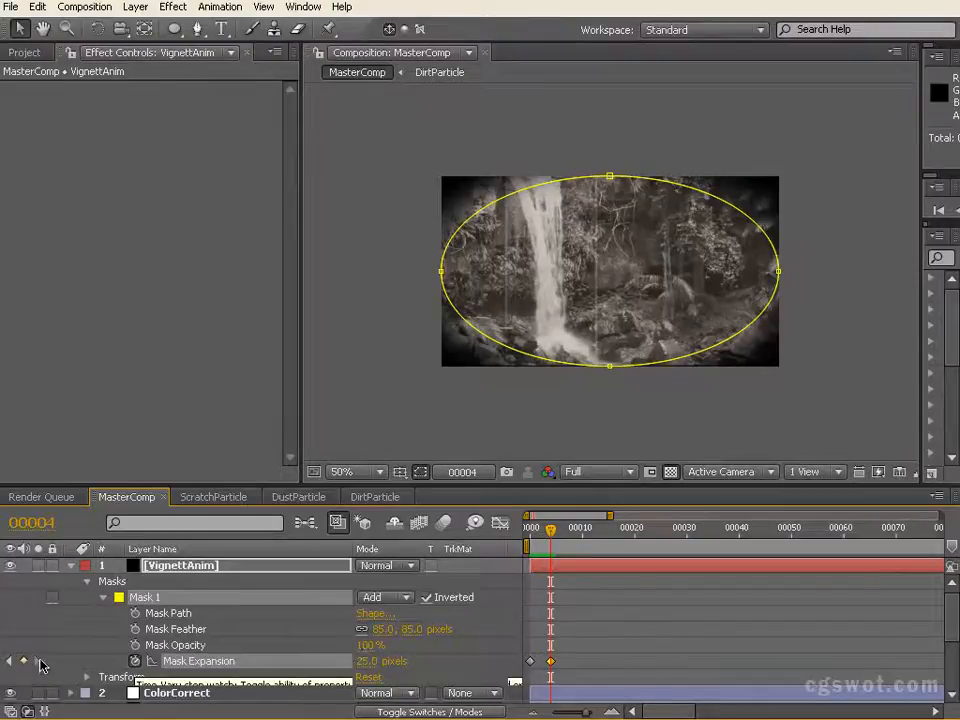
Step: Add the expression loopOut(type = "cycle", numKeyframes = 0) to the VignettAnim mask's expansion
{"action": "left_click", "coordinate": [136, 662], "text": "alt"}
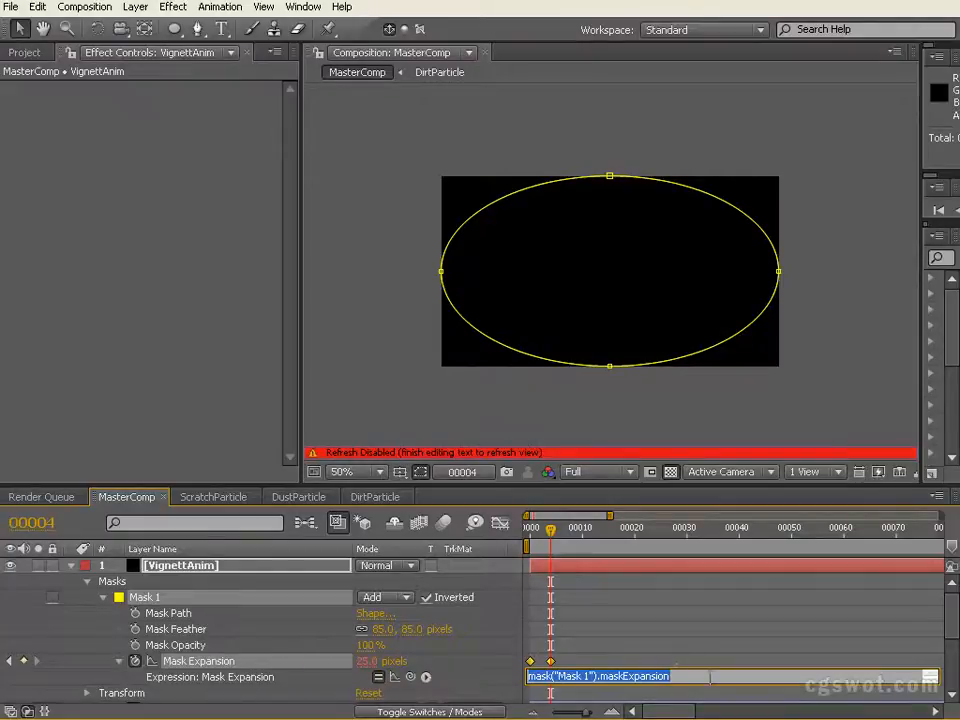
{"action": "left_click", "coordinate": [426, 677]}
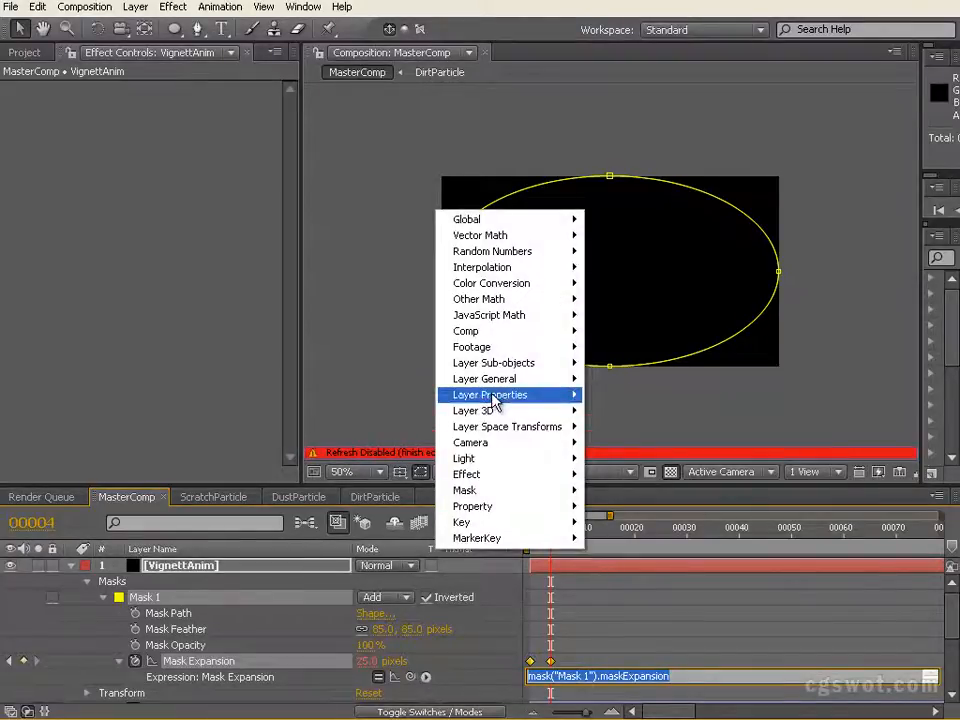
{"action": "mouse_move", "coordinate": [492, 397]}
{"action": "mouse_move", "coordinate": [495, 422]}
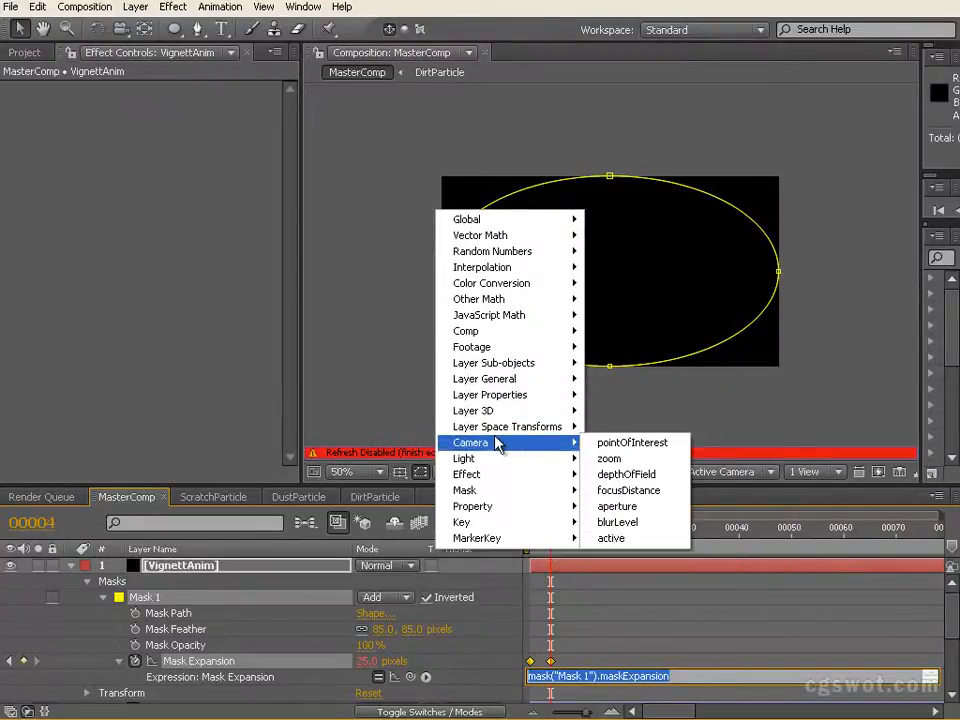
{"action": "mouse_move", "coordinate": [503, 516]}
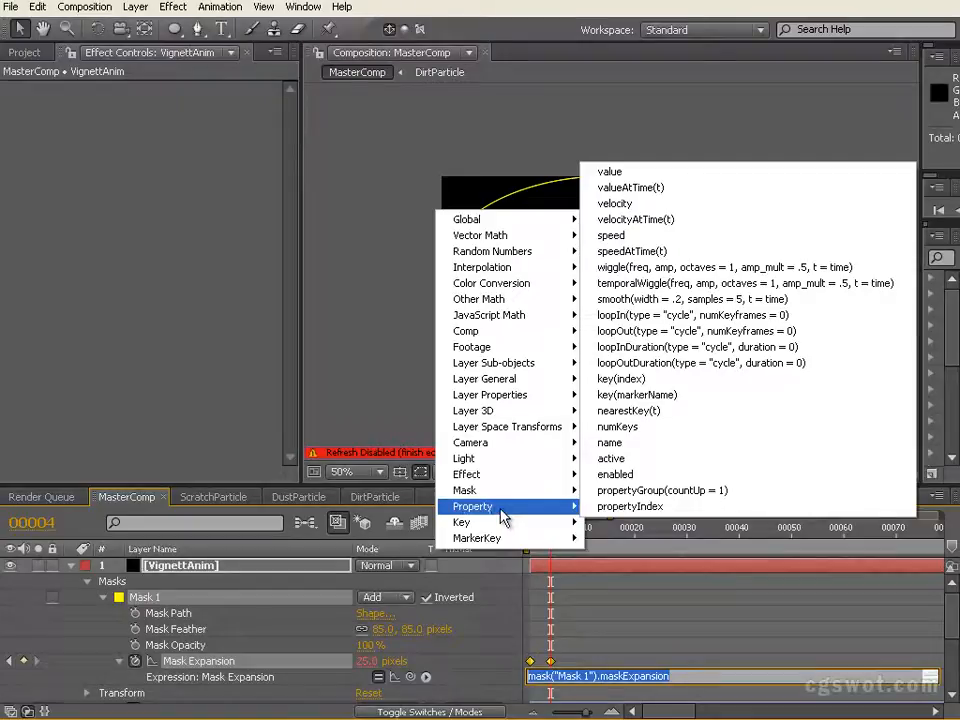
{"action": "left_click", "coordinate": [659, 340]}
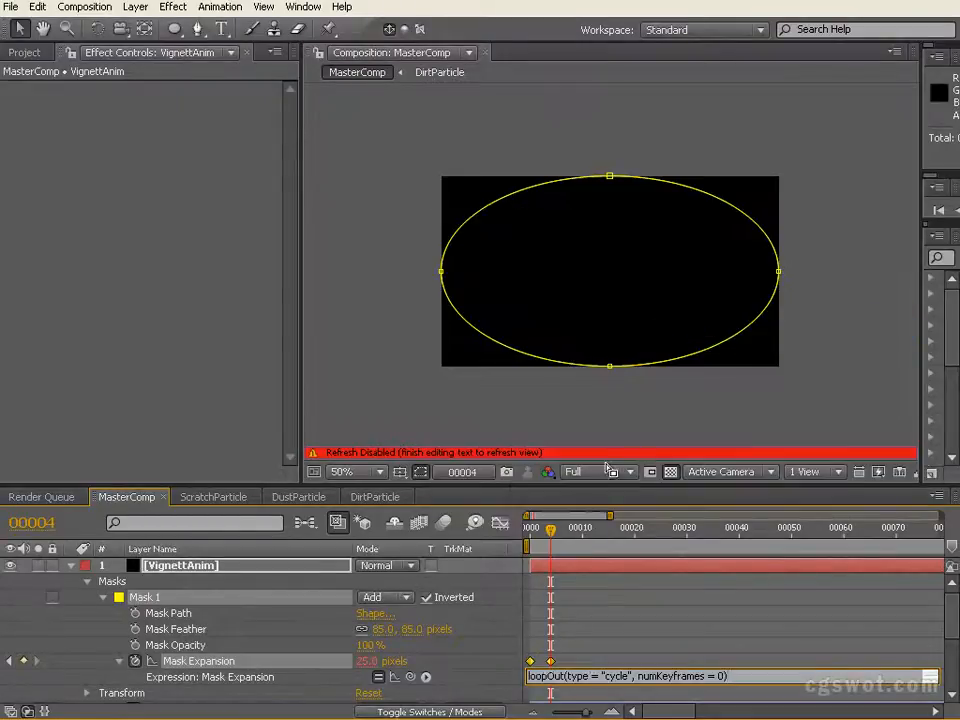
{"action": "left_click_drag", "start_coordinate": [582, 531], "coordinate": [540, 534]}
Step: Preview the looping VignettAnim mask with the layer soloed, and return to frame 0 with all layers displayed
{"action": "left_click", "coordinate": [38, 565]}
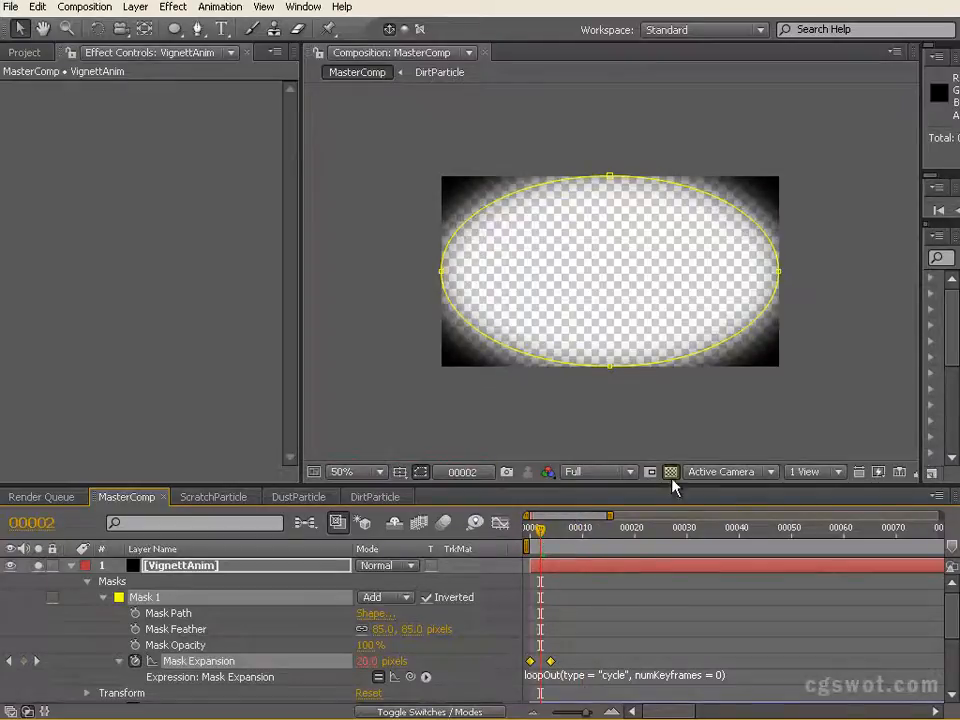
{"action": "left_click", "coordinate": [603, 535]}
{"action": "key", "text": "KP_0"}
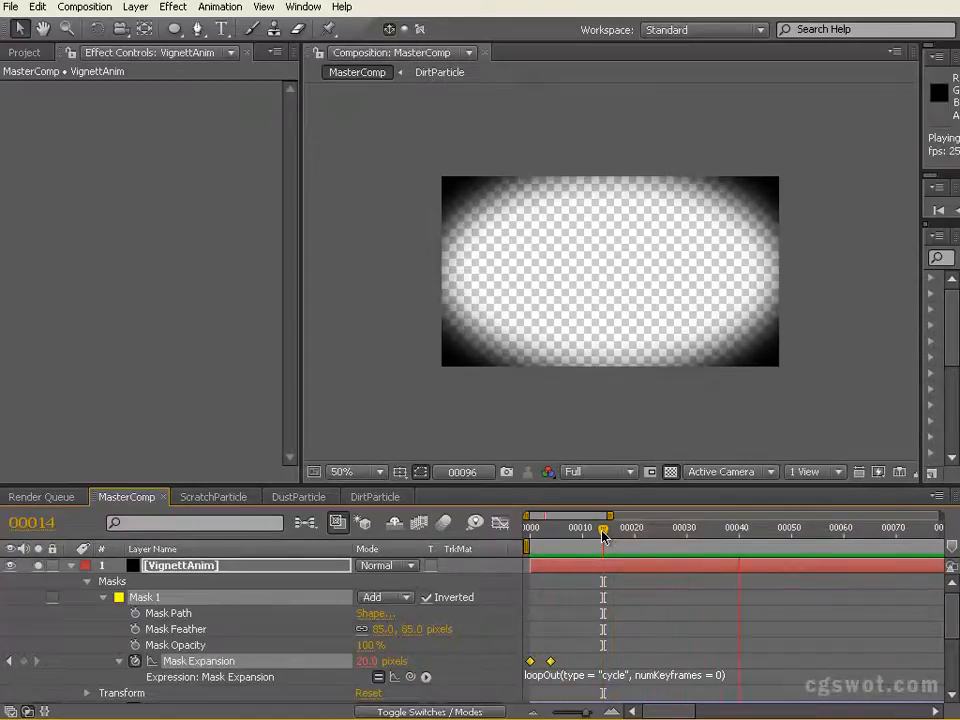
{"action": "key", "text": "space"}
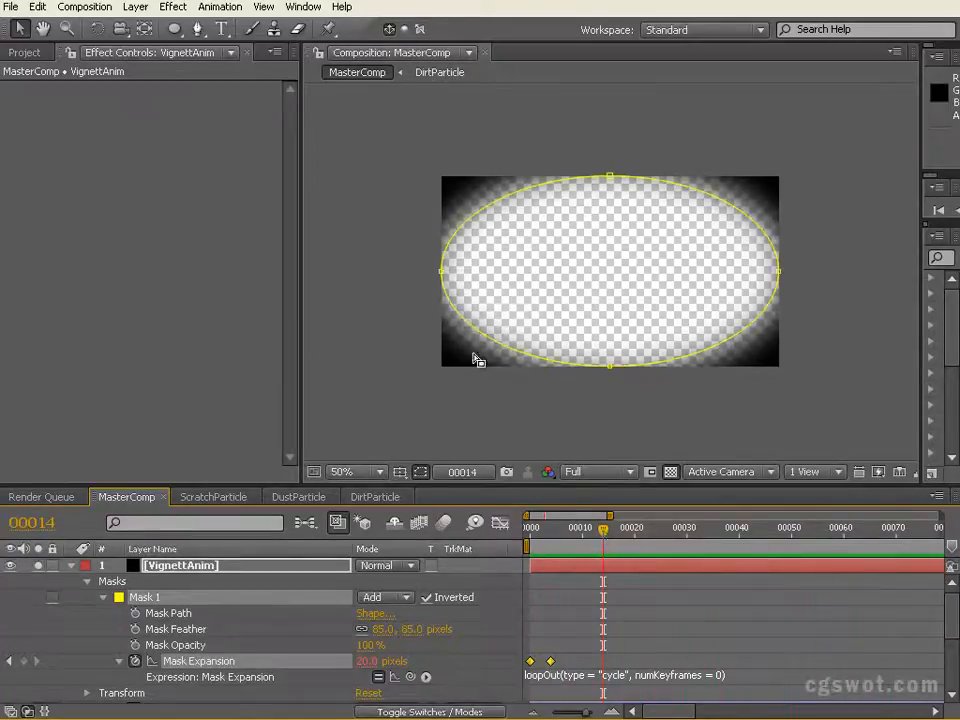
{"action": "left_click_drag", "start_coordinate": [608, 545], "coordinate": [516, 531]}
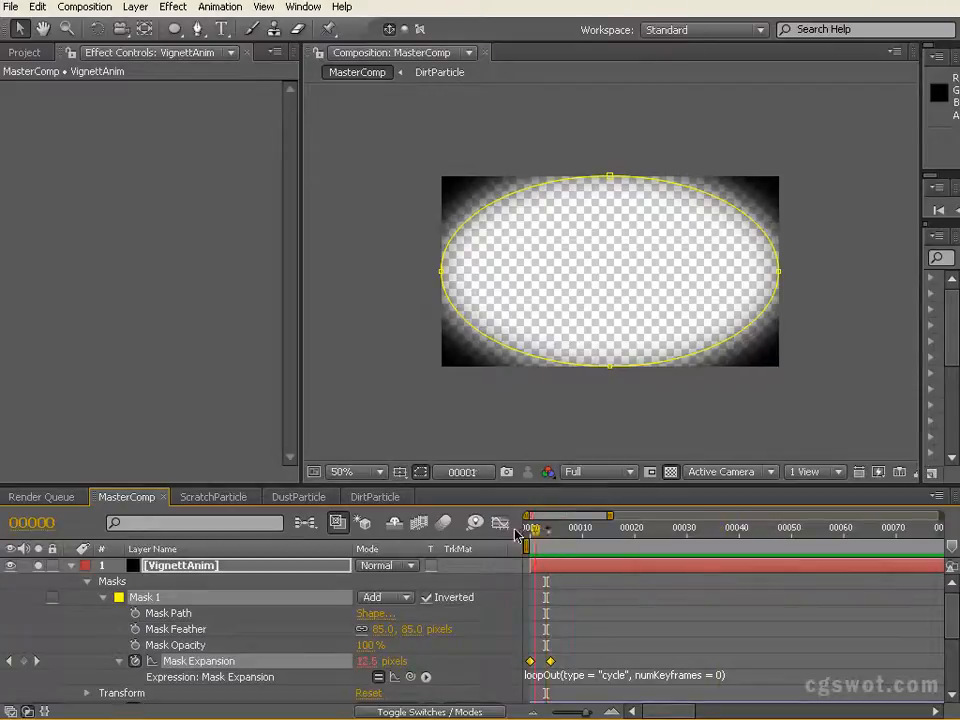
{"action": "left_click", "coordinate": [69, 567]}
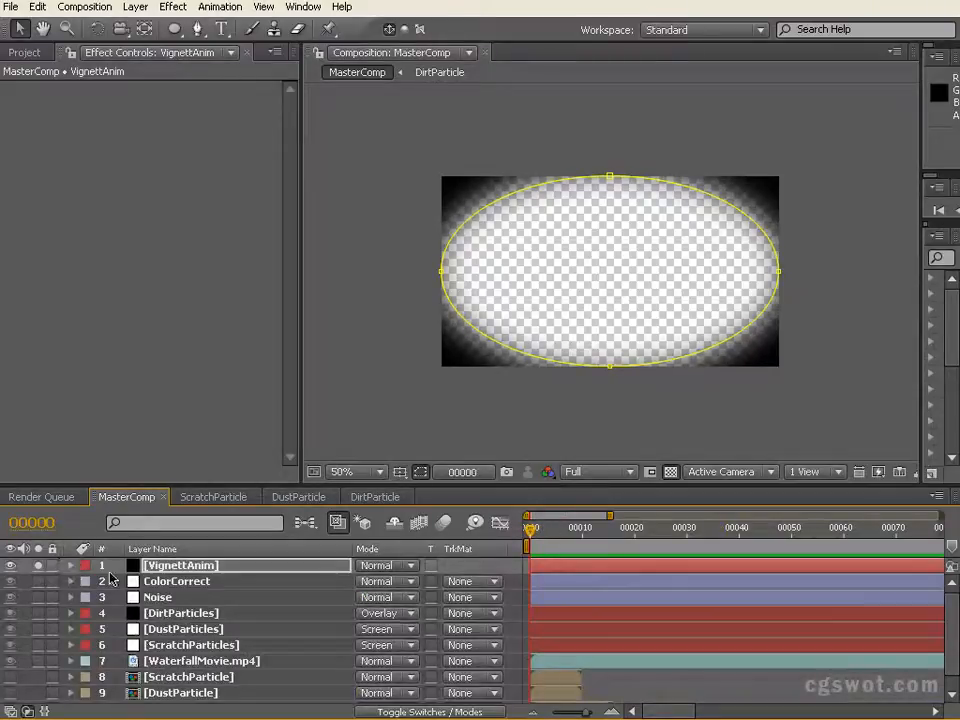
{"action": "left_click", "coordinate": [38, 565]}
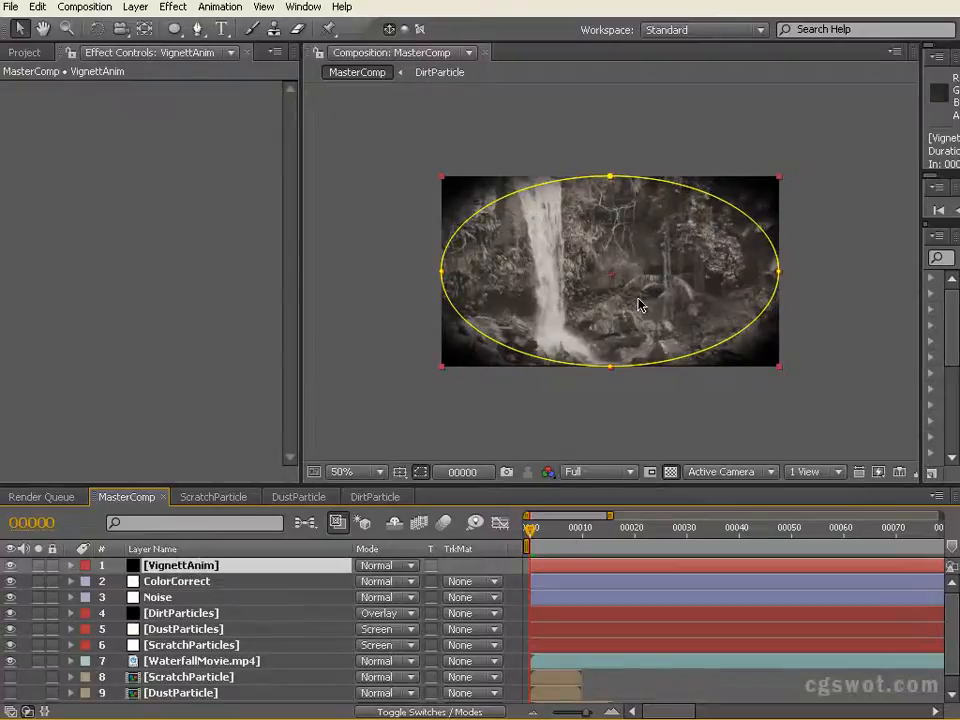
Step: Create a black comp-size 720 × 406 px solid named Vignette above the VignettAnim layer
{"action": "left_click", "coordinate": [135, 7]}
{"action": "mouse_move", "coordinate": [166, 27]}
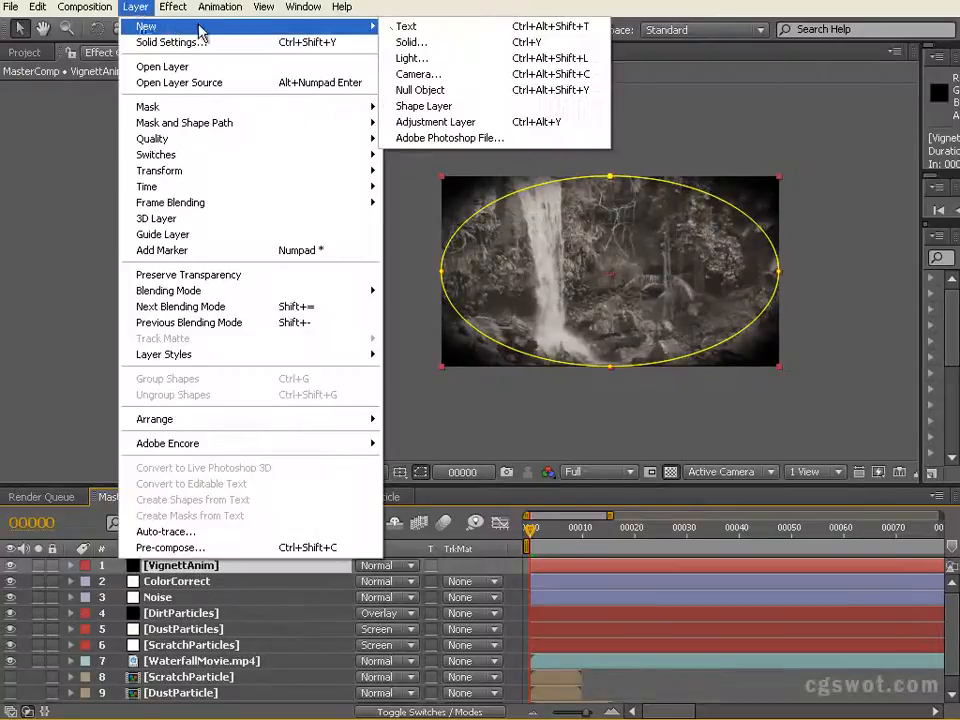
{"action": "left_click", "coordinate": [470, 40]}
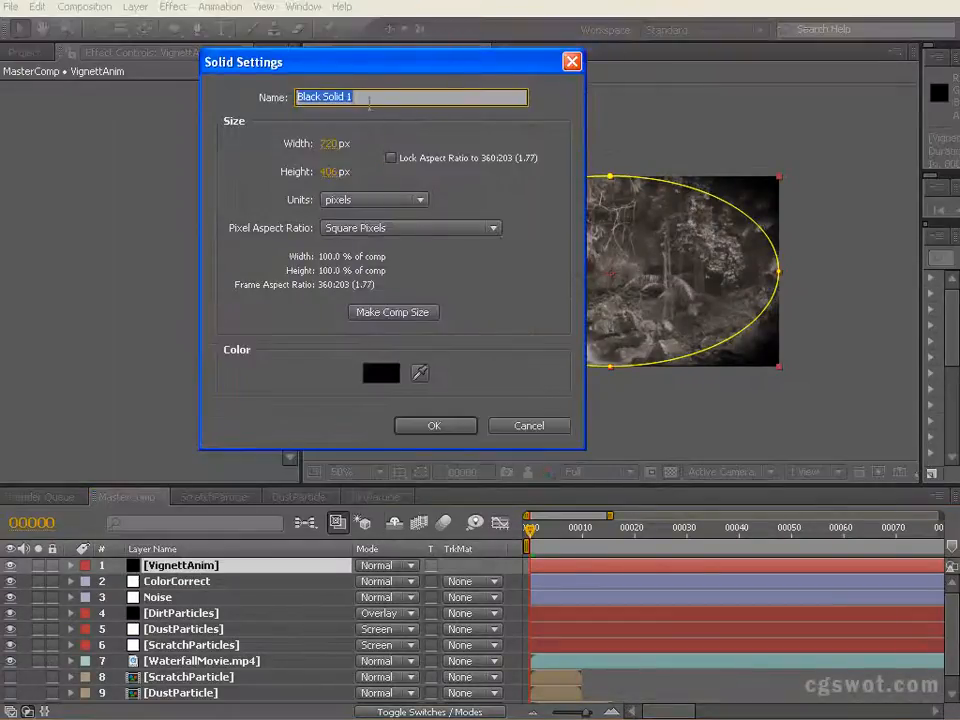
{"action": "type", "text": "Vig"}
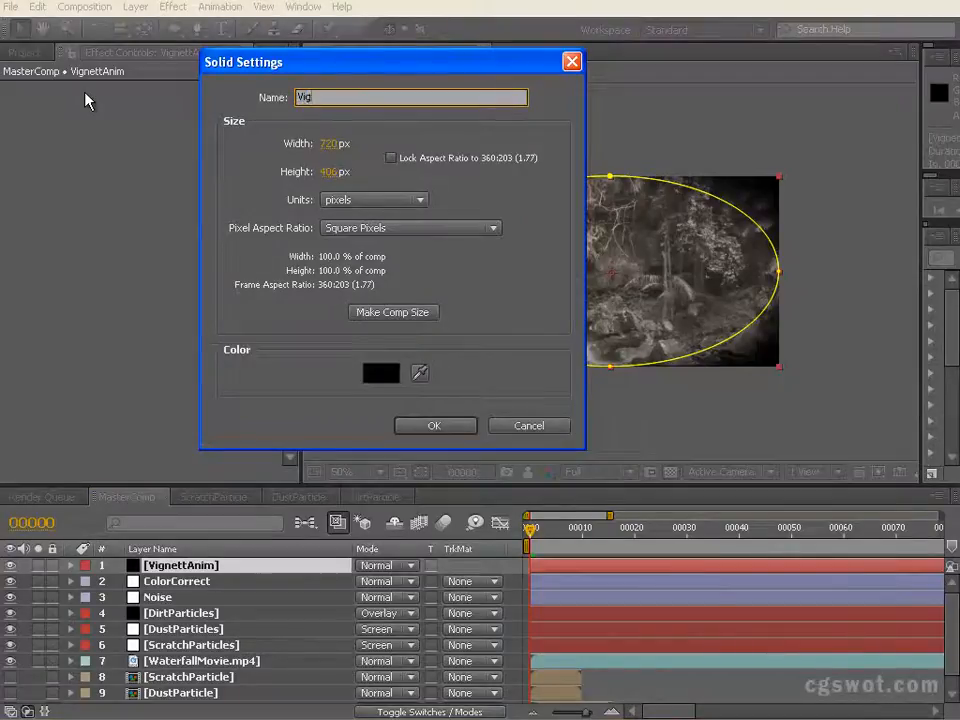
{"action": "type", "text": "nette"}
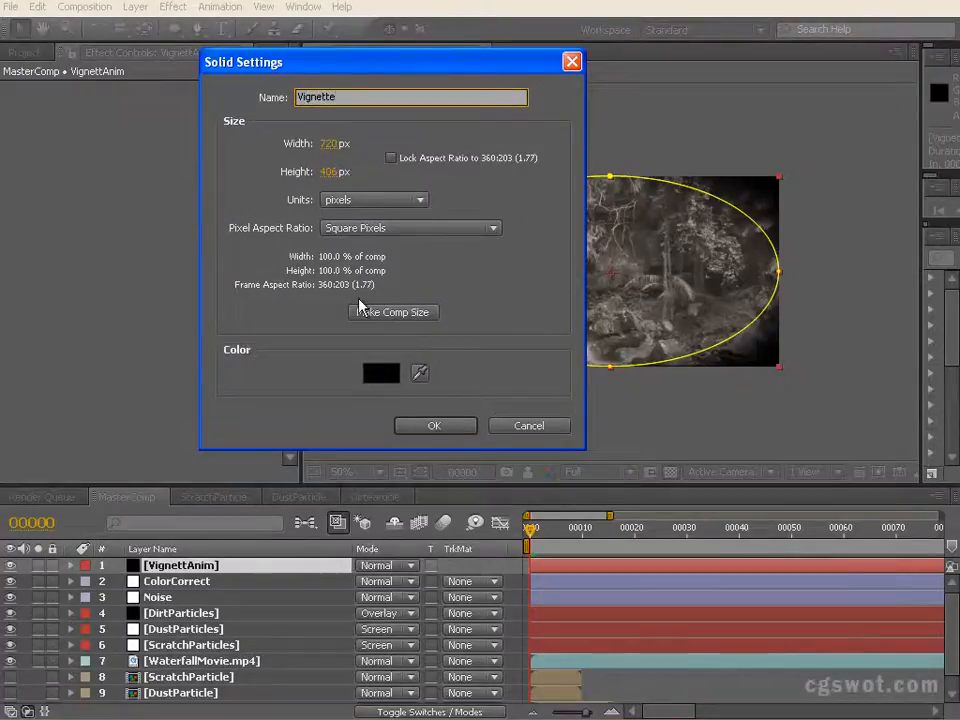
{"action": "left_click", "coordinate": [427, 425]}
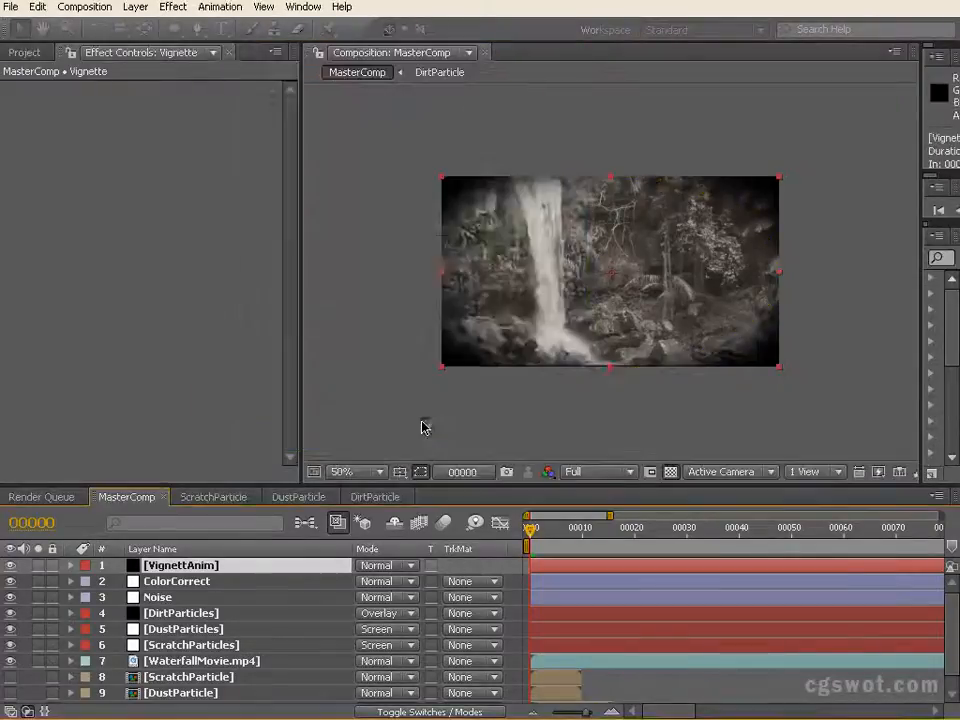
Step: Add an inverted rectangular mask that fills the whole Vignette layer, and solo the layer over the transparency grid
{"action": "left_click_drag", "start_coordinate": [174, 28], "coordinate": [259, 36]}
{"action": "double_click", "coordinate": [174, 30]}
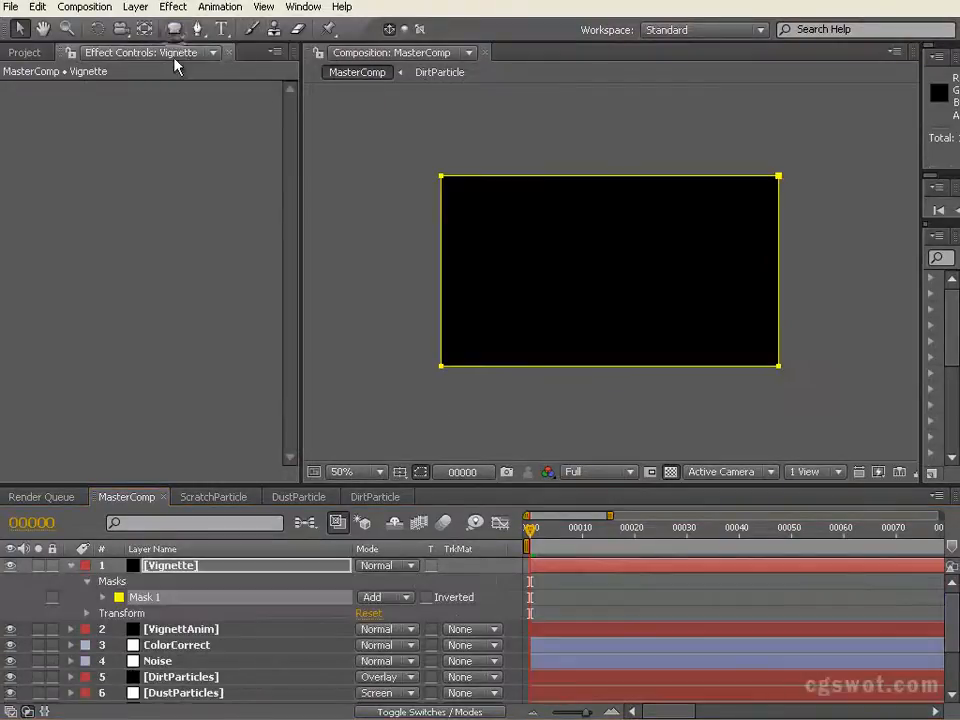
{"action": "left_click", "coordinate": [103, 598]}
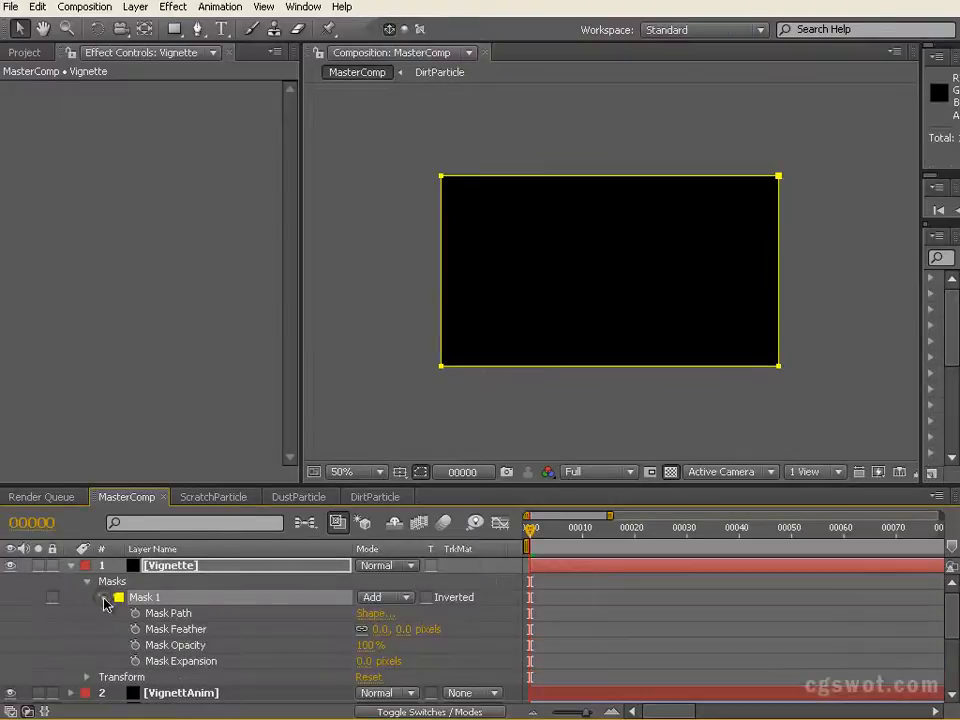
{"action": "left_click", "coordinate": [671, 472]}
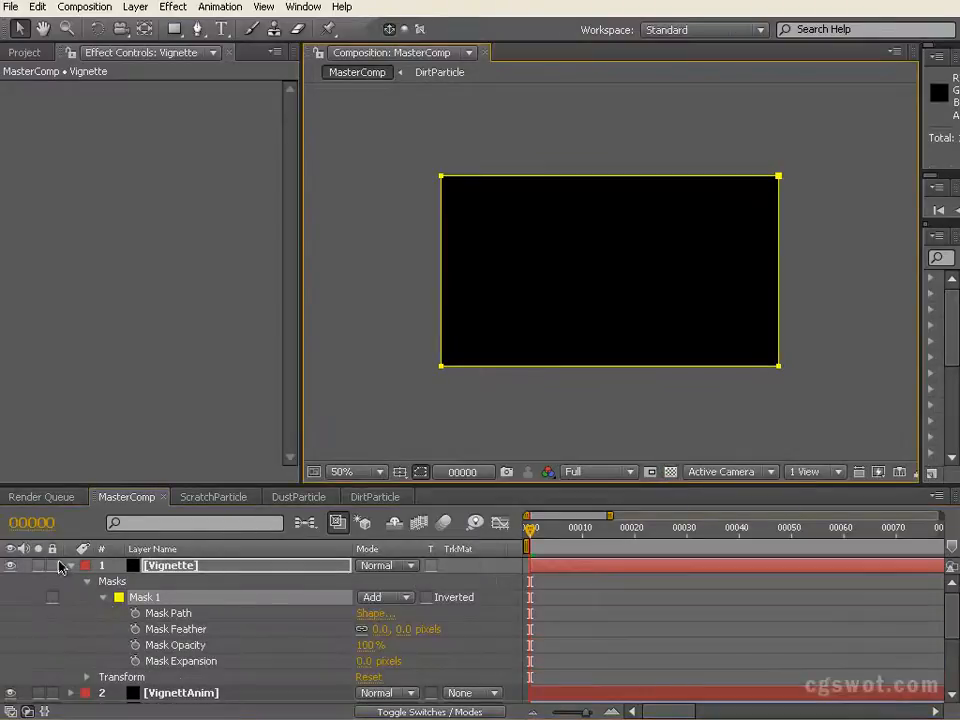
{"action": "left_click", "coordinate": [39, 566]}
{"action": "left_click", "coordinate": [671, 478]}
{"action": "left_click", "coordinate": [430, 597]}
{"action": "left_click", "coordinate": [671, 472]}
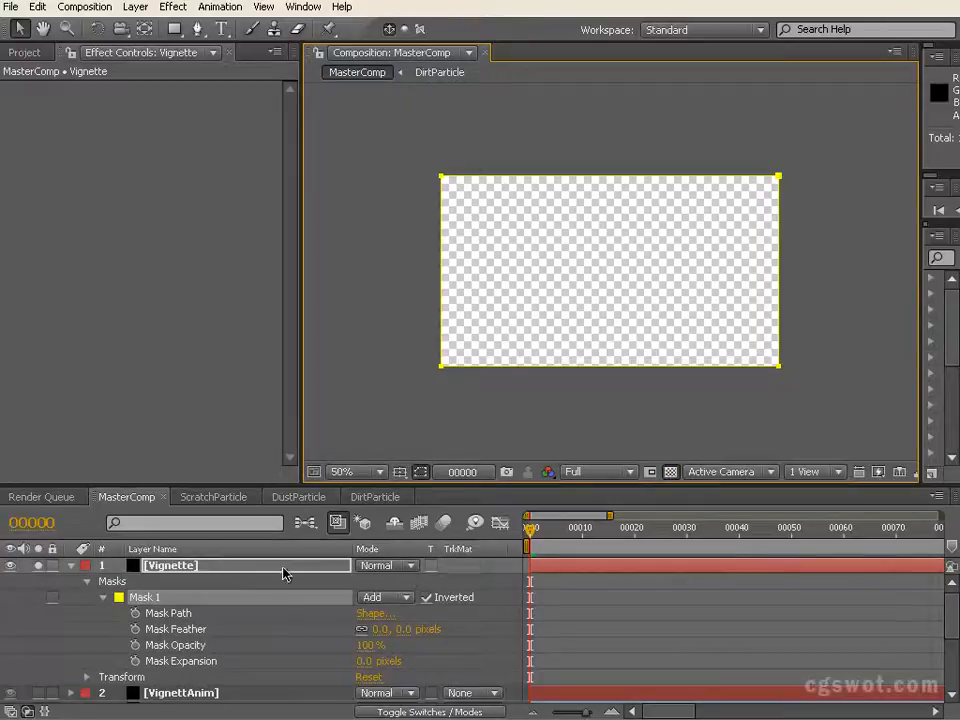
Step: Set the Vignette mask's feather to 64 pixels and its expansion to -16 pixels
{"action": "left_click_drag", "start_coordinate": [381, 630], "coordinate": [451, 630]}
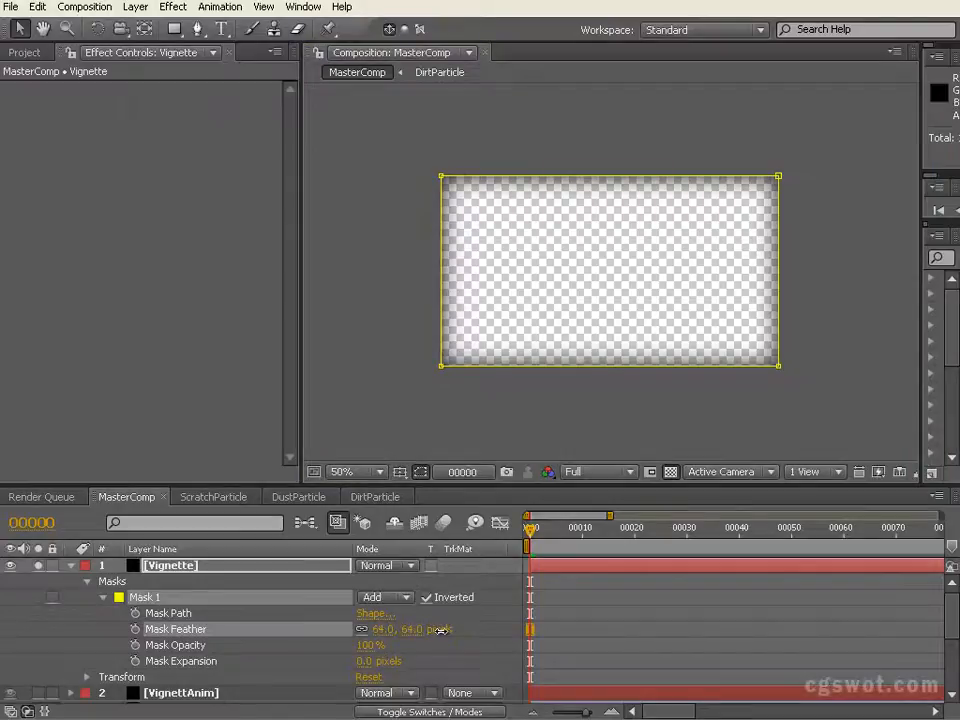
{"action": "left_click_drag", "start_coordinate": [364, 661], "coordinate": [350, 661]}
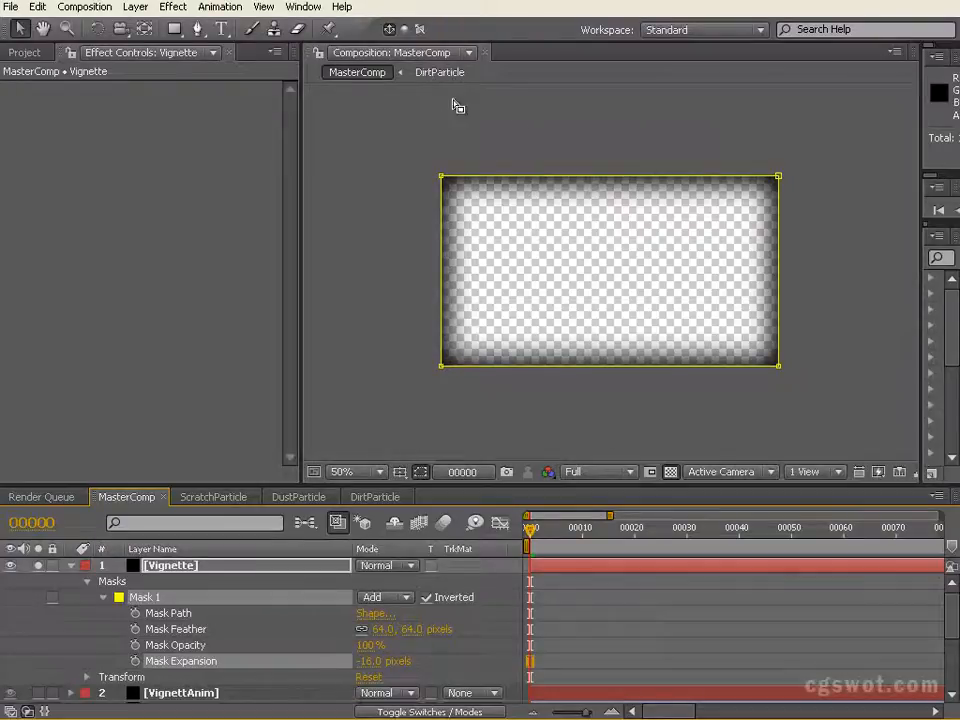
{"action": "left_click", "coordinate": [70, 565]}
Step: Preview the Vignette and VignettAnim layers soloed together, and restore the display of all layers
{"action": "left_click", "coordinate": [38, 581]}
{"action": "key", "text": "KP_0"}
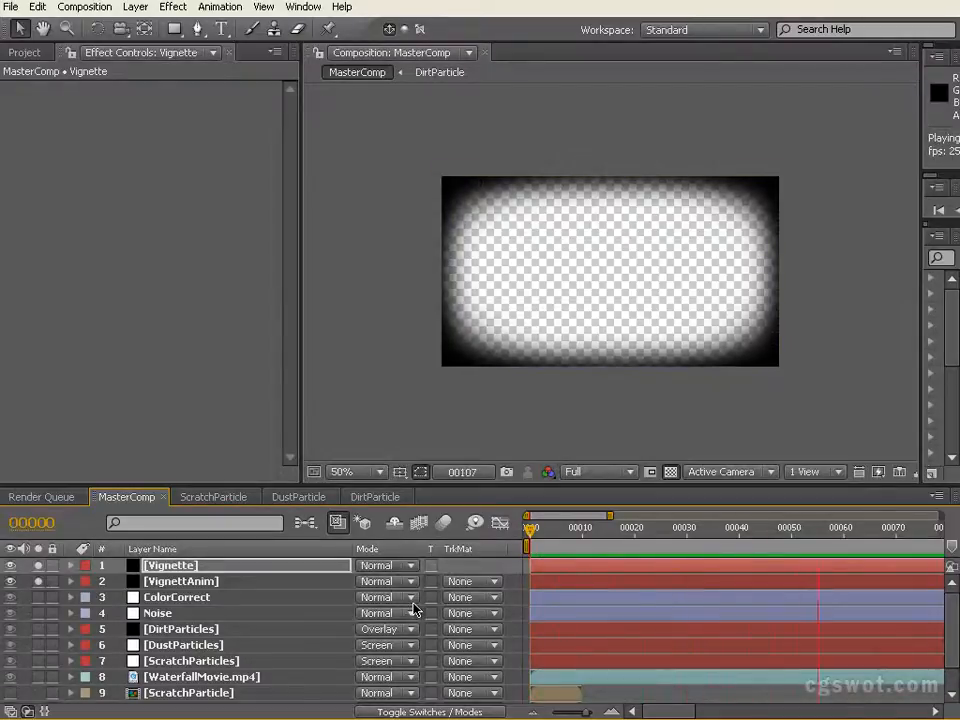
{"action": "key", "text": "space"}
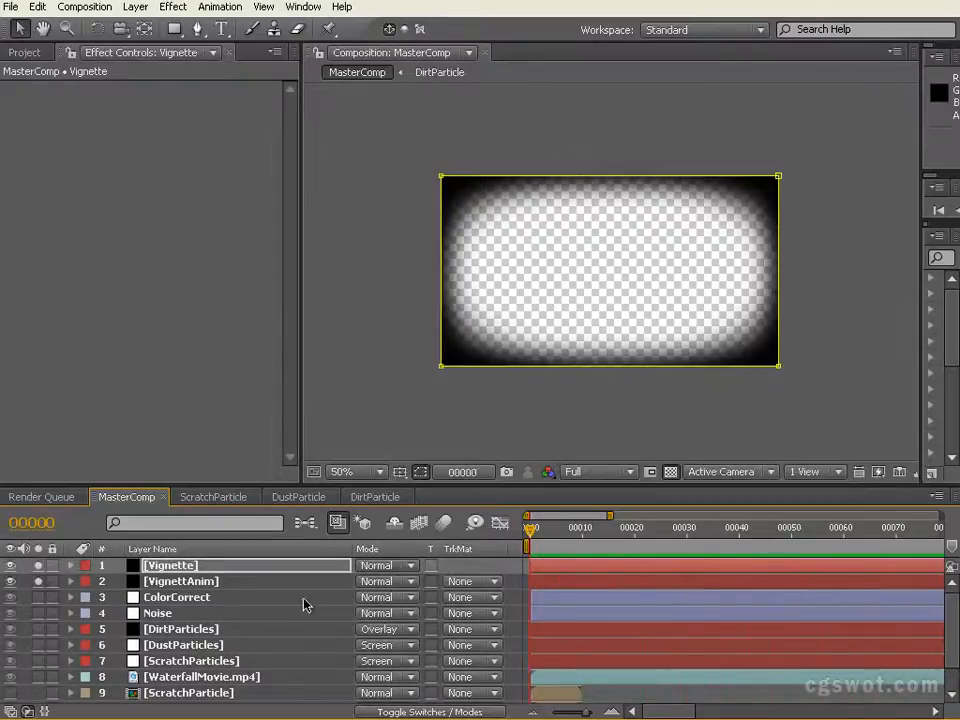
{"action": "left_click", "coordinate": [38, 566]}
Step: Set the VignettAnim layer's opacity to 60%
{"action": "left_click", "coordinate": [270, 582]}
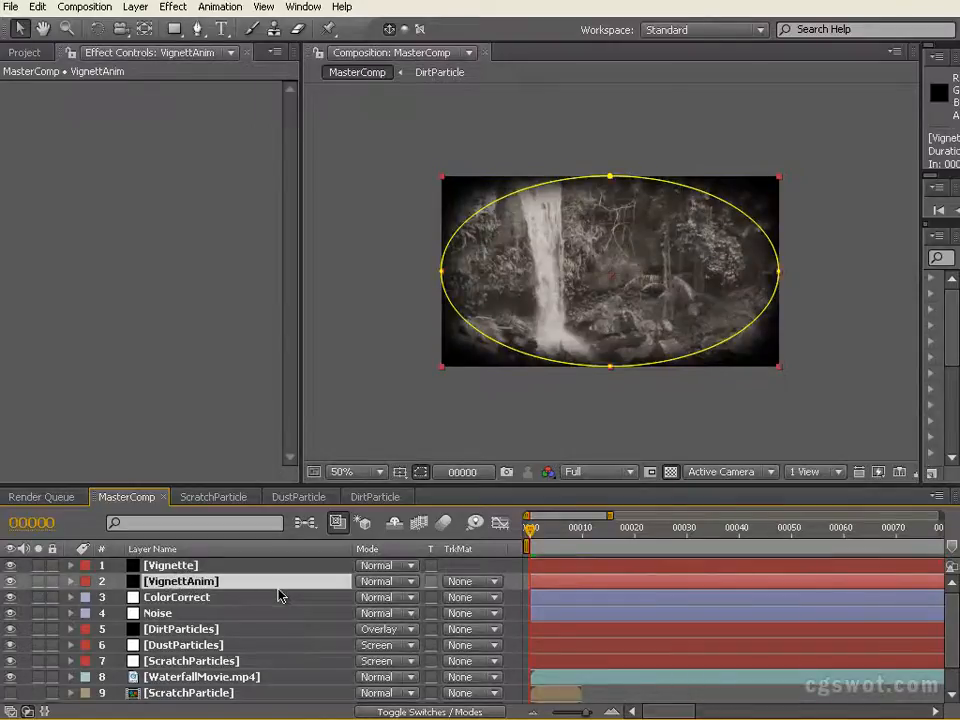
{"action": "key", "text": "t"}
{"action": "left_click_drag", "start_coordinate": [370, 597], "coordinate": [342, 597]}
{"action": "left_click", "coordinate": [365, 598]}
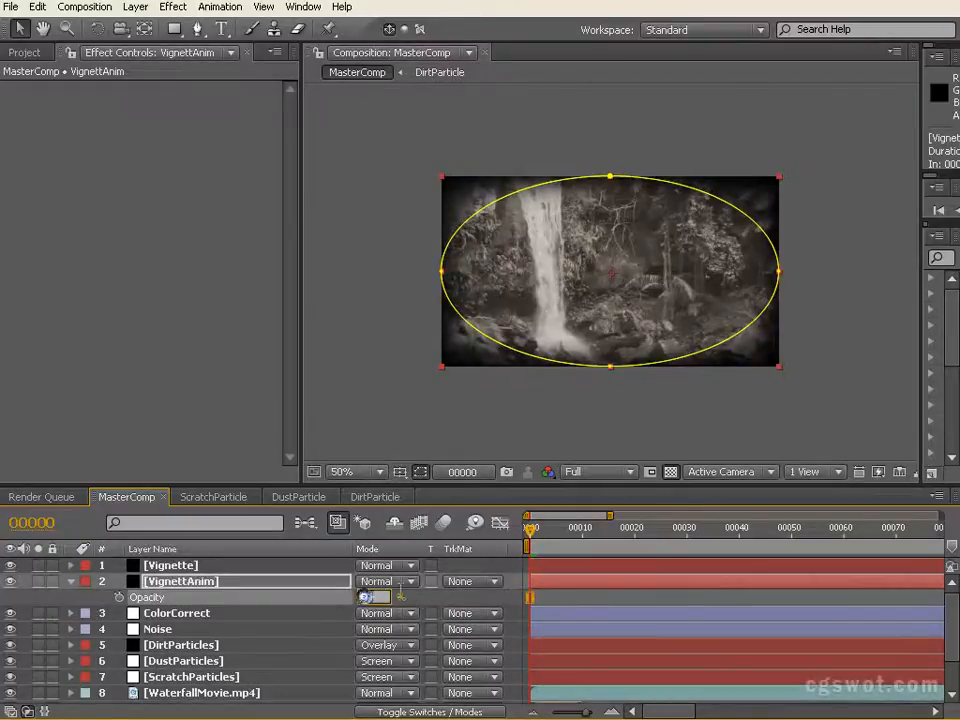
{"action": "type", "text": "60"}
Step: Set the Vignette layer's opacity to 80% and collapse both vignette layers
{"action": "left_click", "coordinate": [181, 567]}
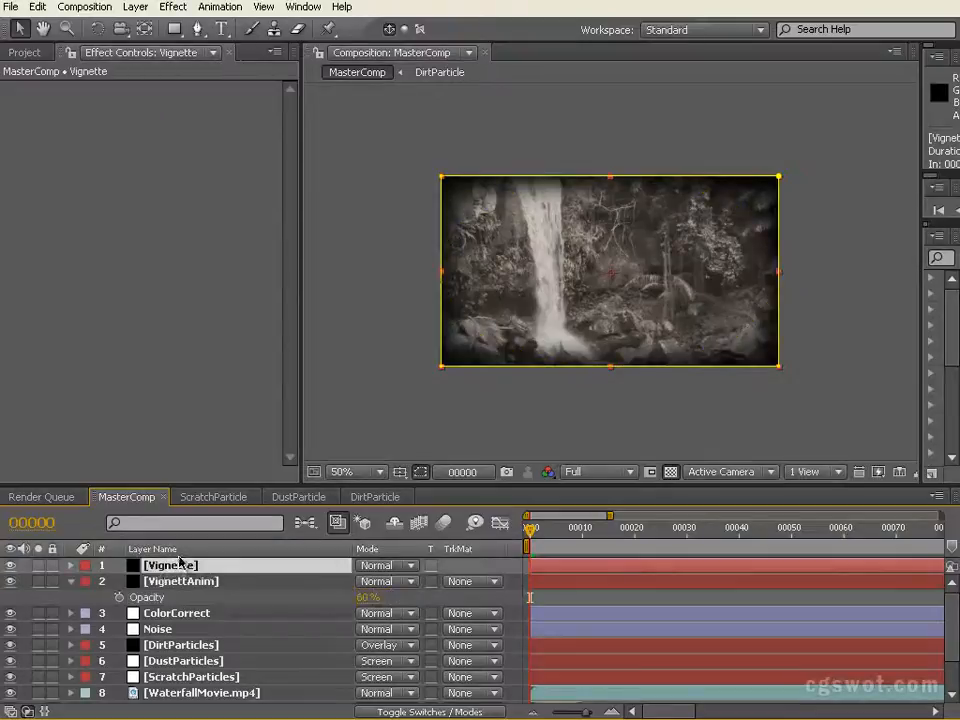
{"action": "key", "text": "t"}
{"action": "left_click", "coordinate": [368, 582]}
{"action": "type", "text": "80"}
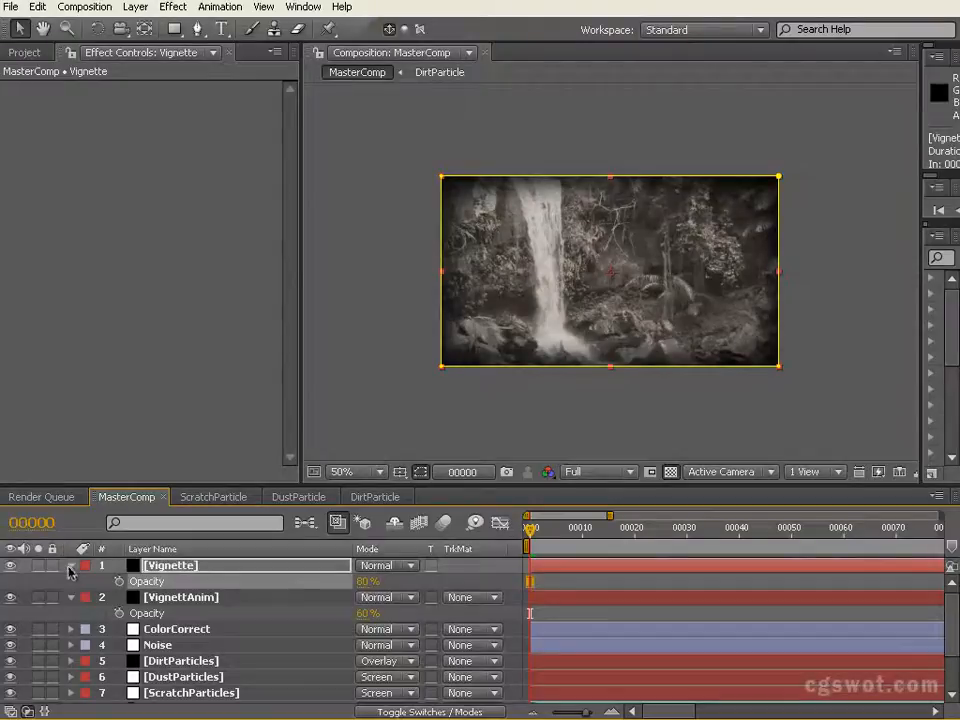
{"action": "left_click", "coordinate": [71, 566]}
{"action": "left_click", "coordinate": [71, 581]}
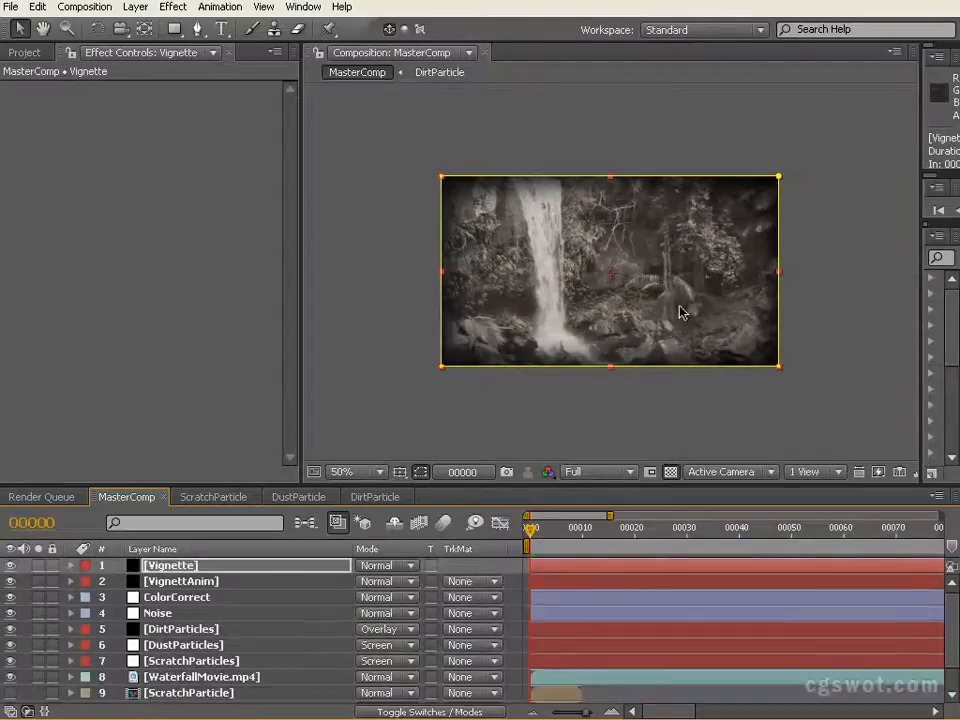
Step: Enlarge the composition view to show the footage at 100% and hide the mask outlines
{"action": "key", "text": "period"}
{"action": "key", "text": "comma"}
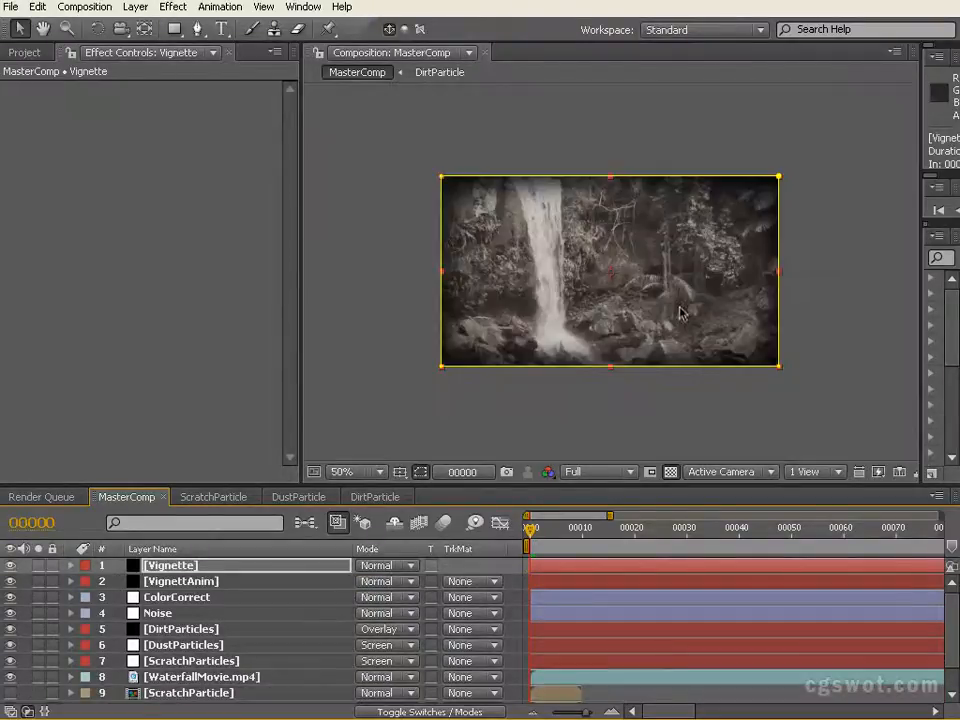
{"action": "left_click_drag", "start_coordinate": [300, 406], "coordinate": [122, 406]}
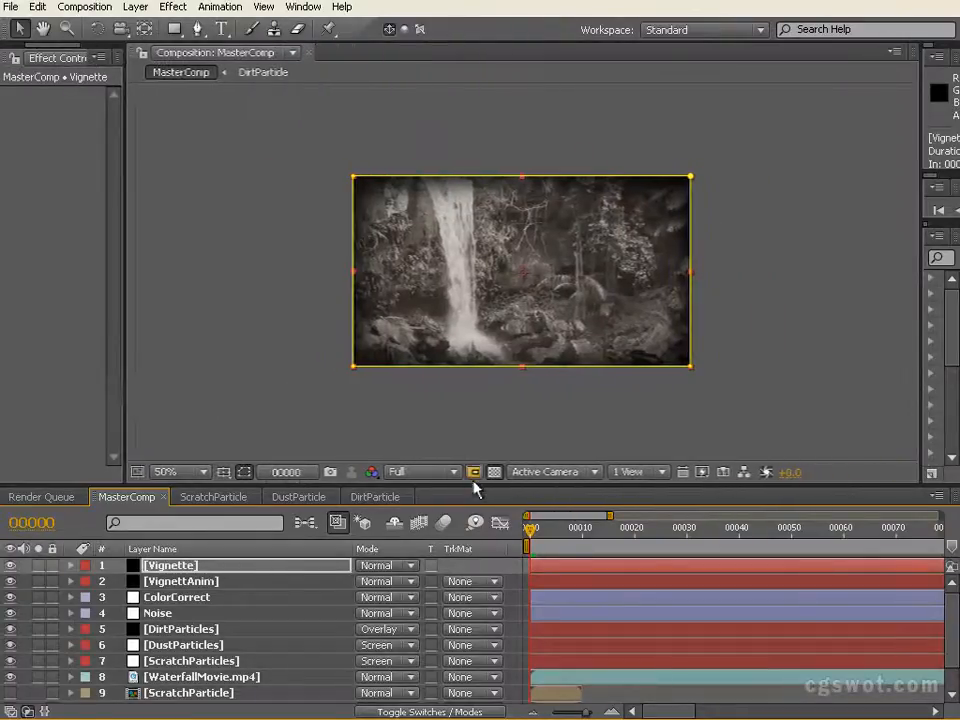
{"action": "left_click_drag", "start_coordinate": [476, 486], "coordinate": [476, 586]}
{"action": "key", "text": "period"}
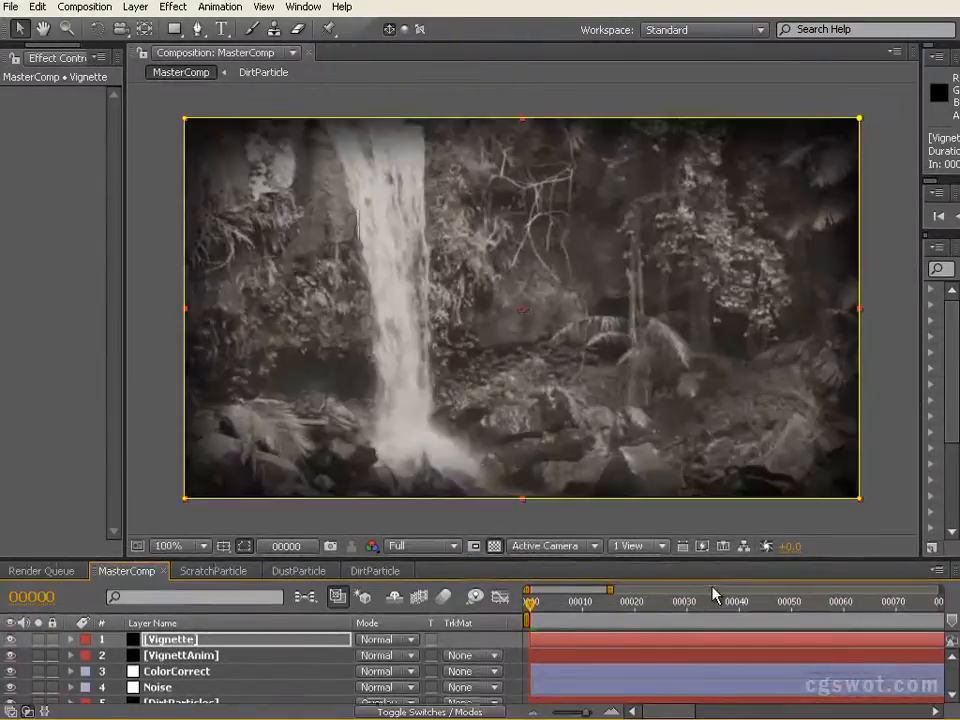
{"action": "left_click", "coordinate": [244, 546]}
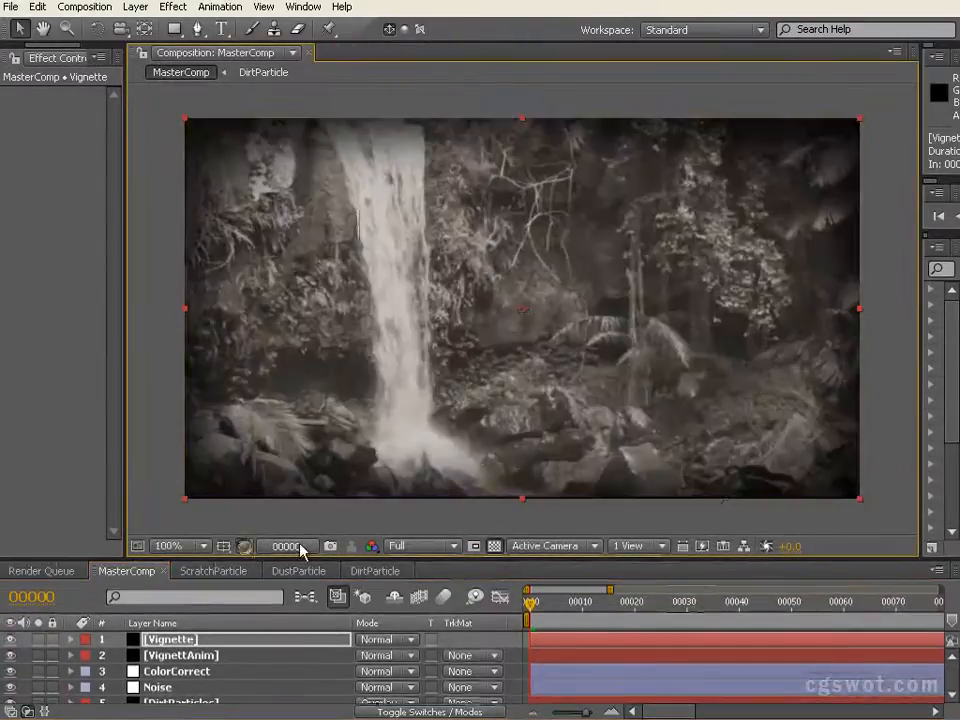
Step: Show the composition's full duration in the timeline and return to frame 0
{"action": "left_click_drag", "start_coordinate": [609, 606], "coordinate": [500, 615]}
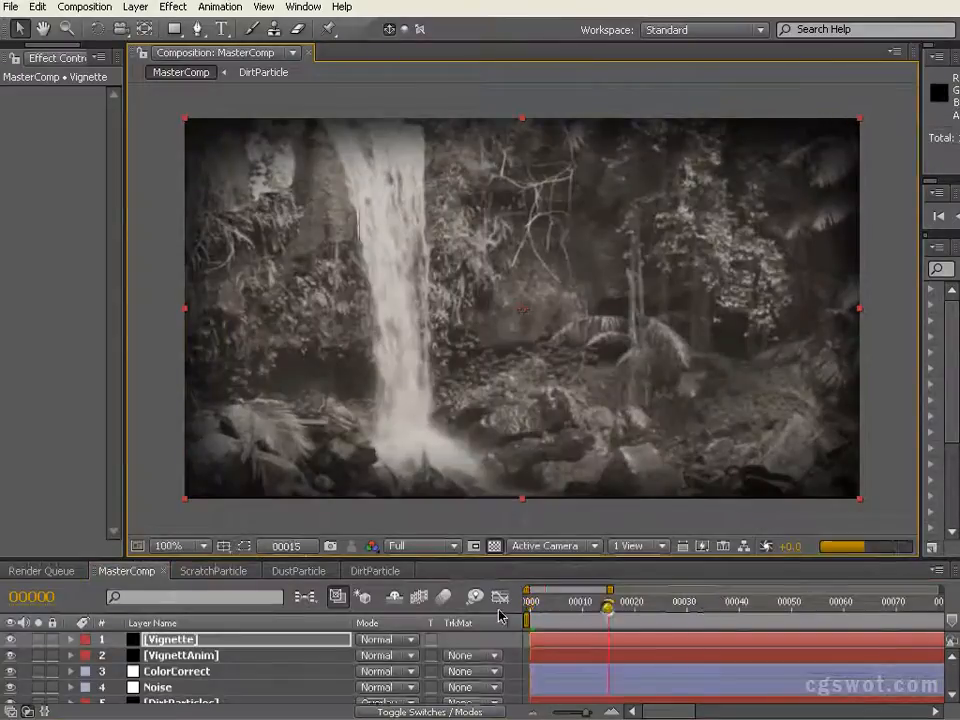
{"action": "double_click", "coordinate": [610, 590]}
{"action": "left_click_drag", "start_coordinate": [592, 605], "coordinate": [515, 606]}
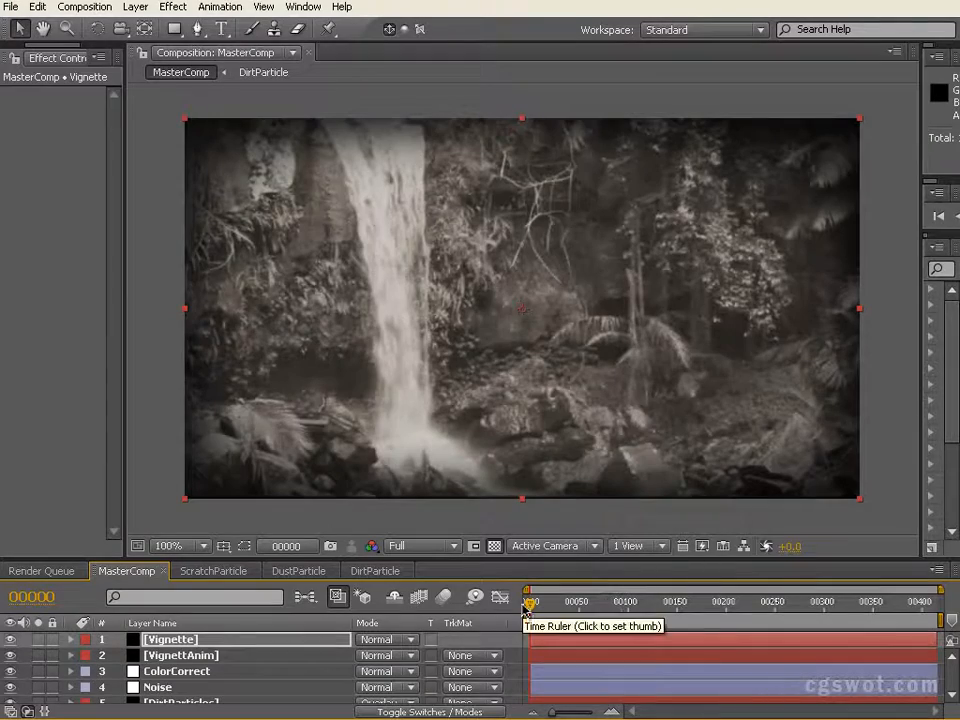